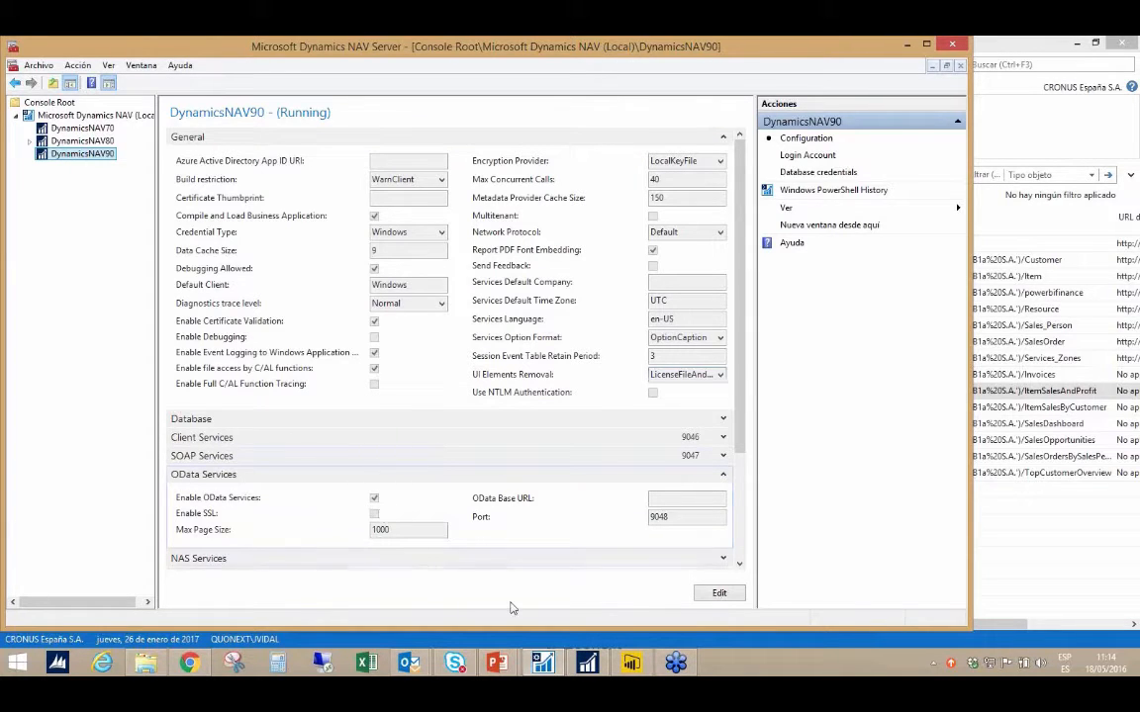
# Switch to Dynamics NAV, search for "web" and open the Servicios Web list.
pyautogui.click(587, 664)
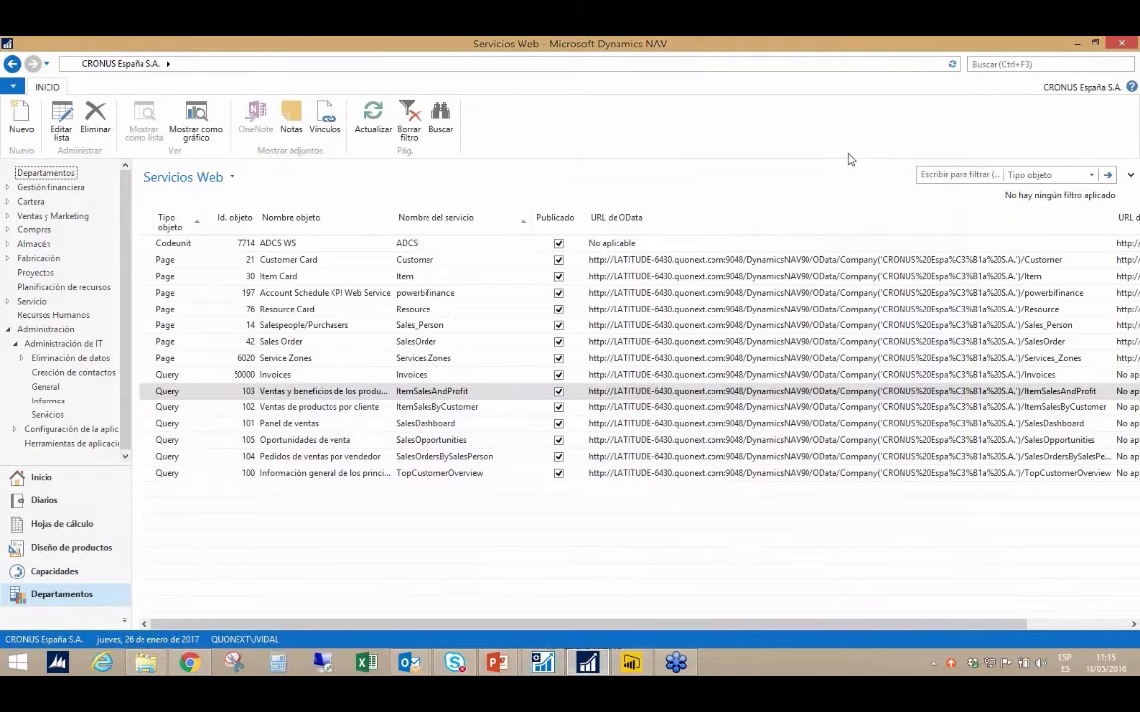
pyautogui.click(988, 62)
pyautogui.write('web')
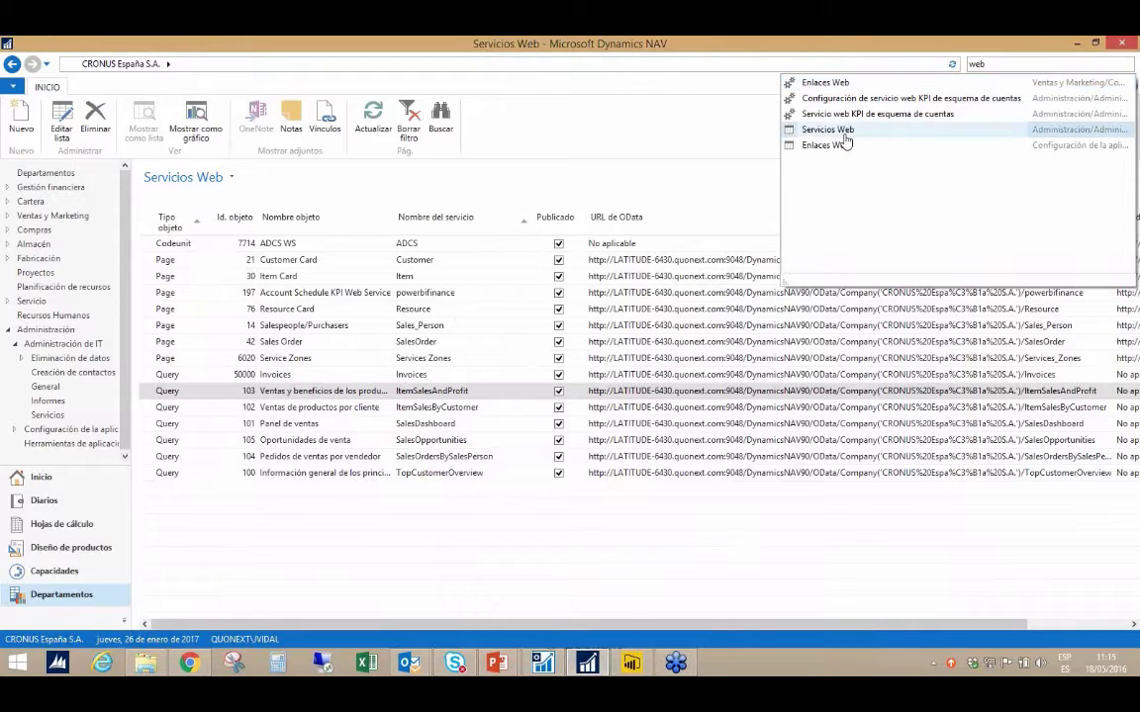
pyautogui.click(841, 130)
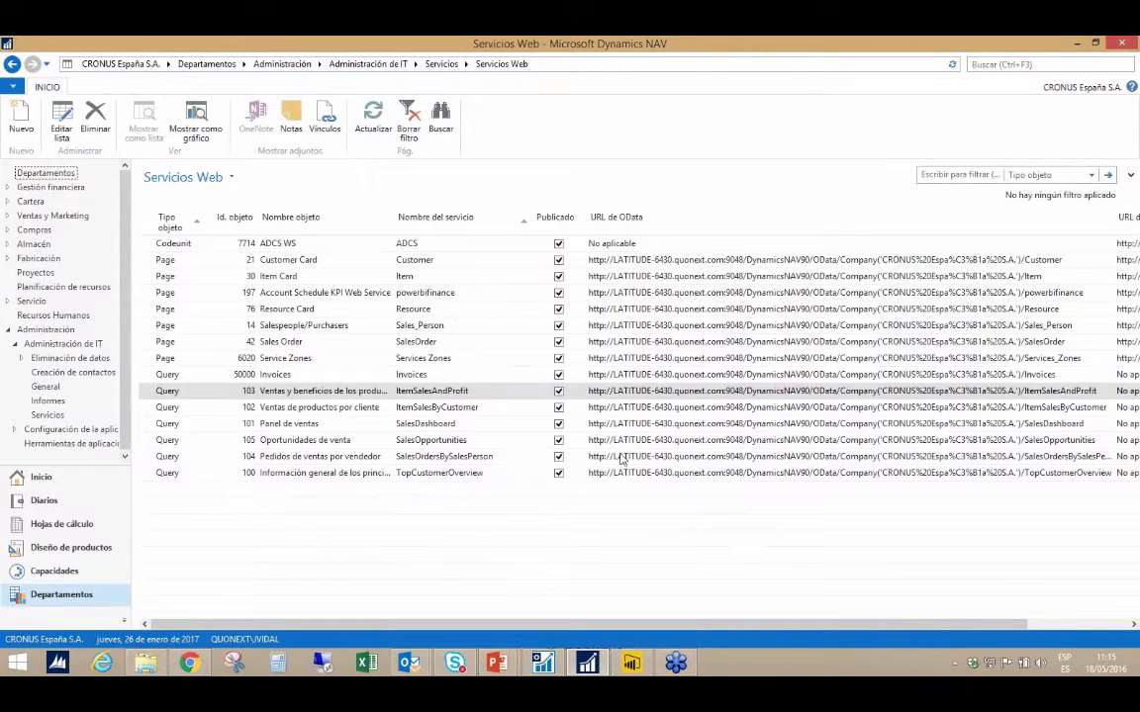
# Switch to Power BI Desktop and examine the fields of the T_Cliente and Fecha tables.
pyautogui.click(638, 670)
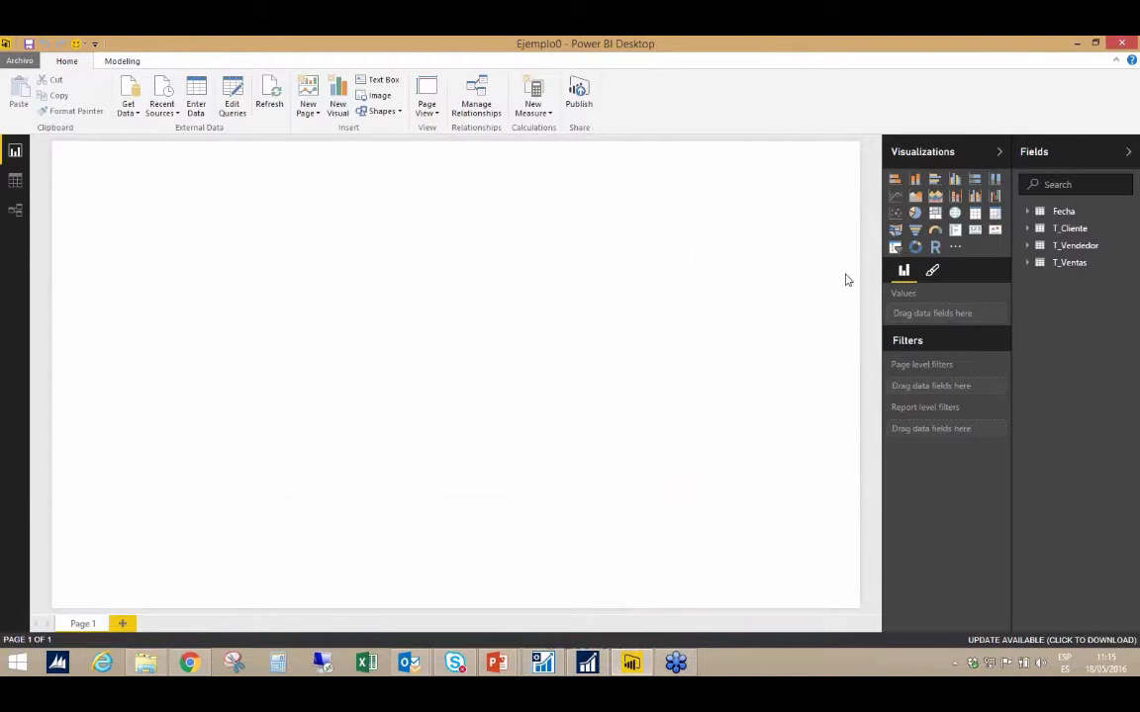
pyautogui.click(1069, 228)
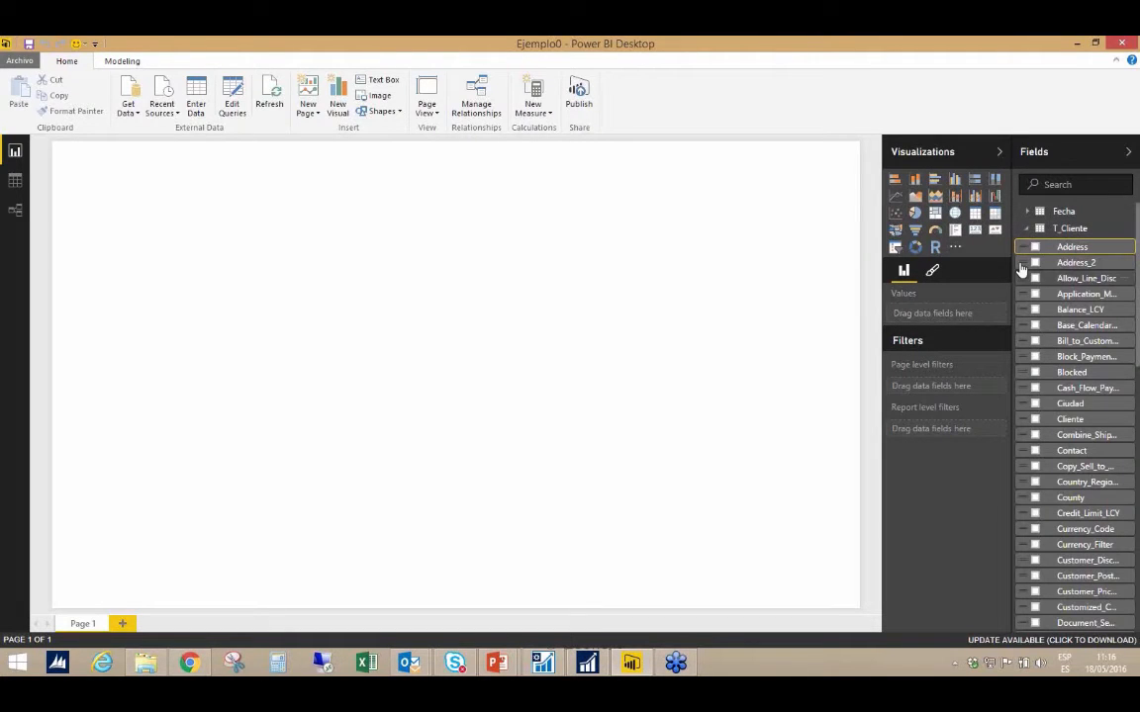
pyautogui.click(1025, 232)
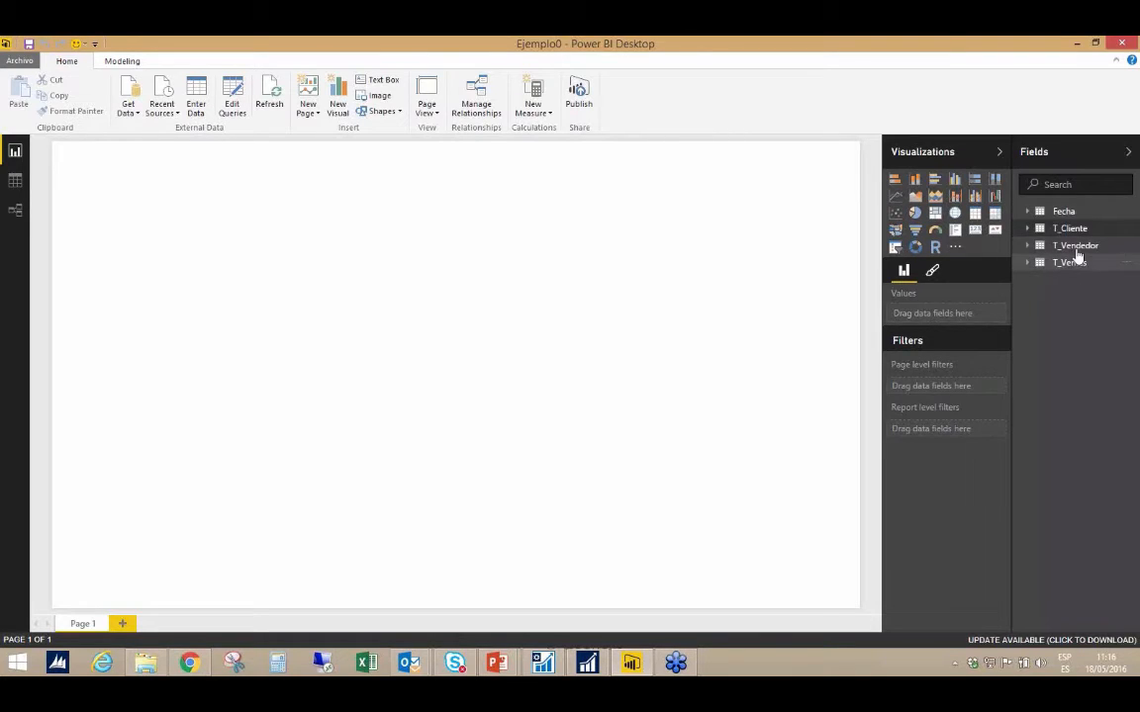
pyautogui.click(1029, 214)
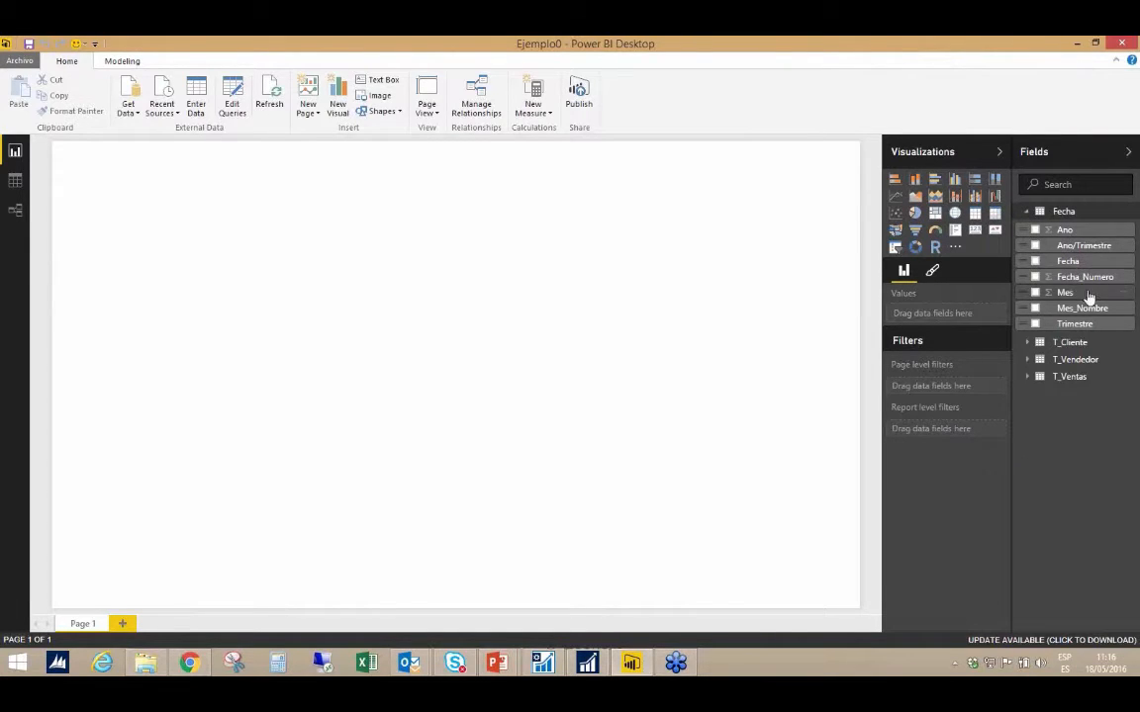
pyautogui.moveTo(1083, 323); pyautogui.dragTo(1072, 292)
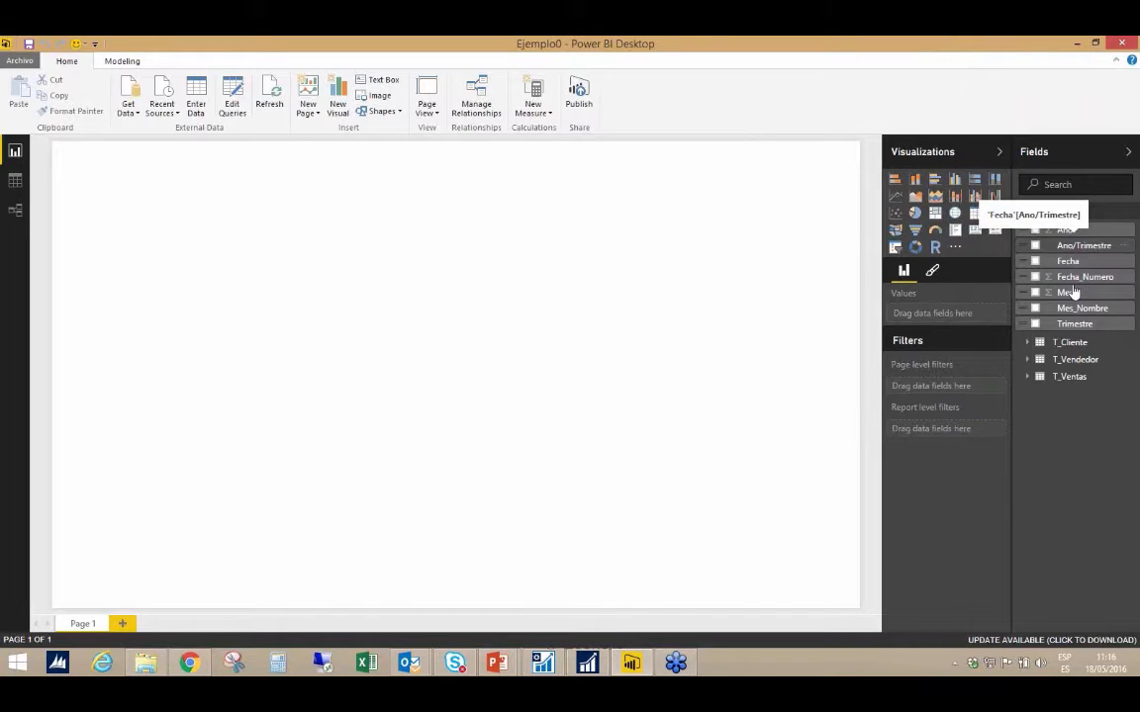
pyautogui.moveTo(1073, 293); pyautogui.dragTo(1068, 323)
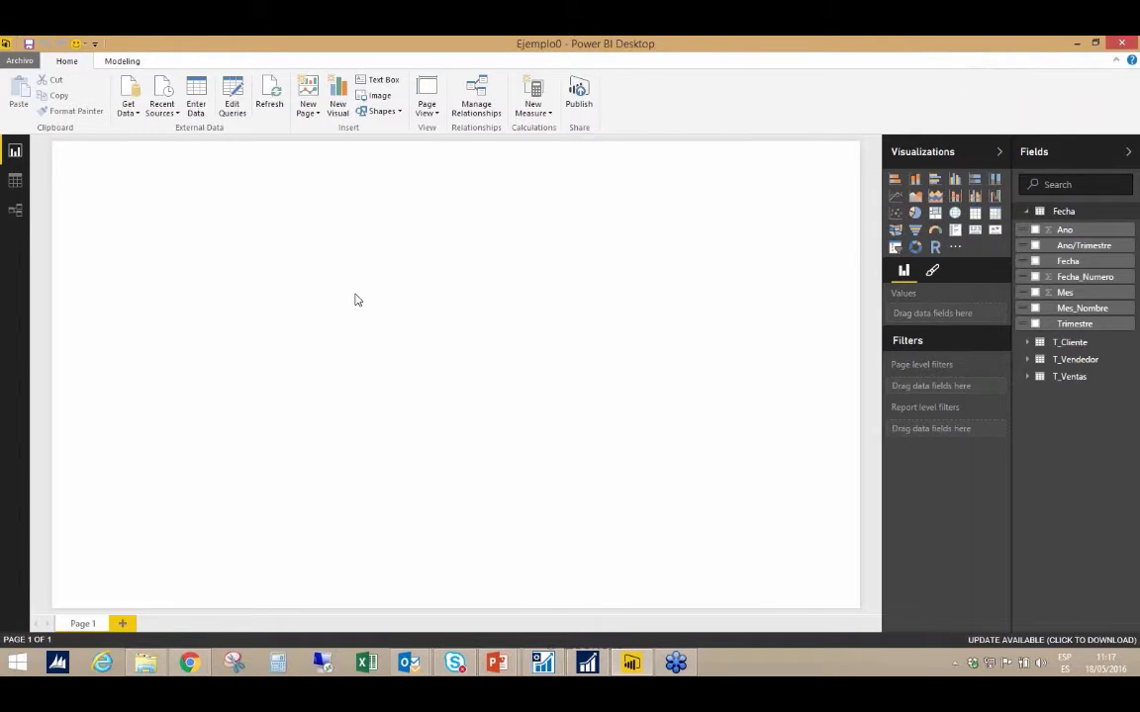
# Review the available data sources in the File, Database, Azure and Other categories, then close the source list without connecting.
pyautogui.click(137, 113)
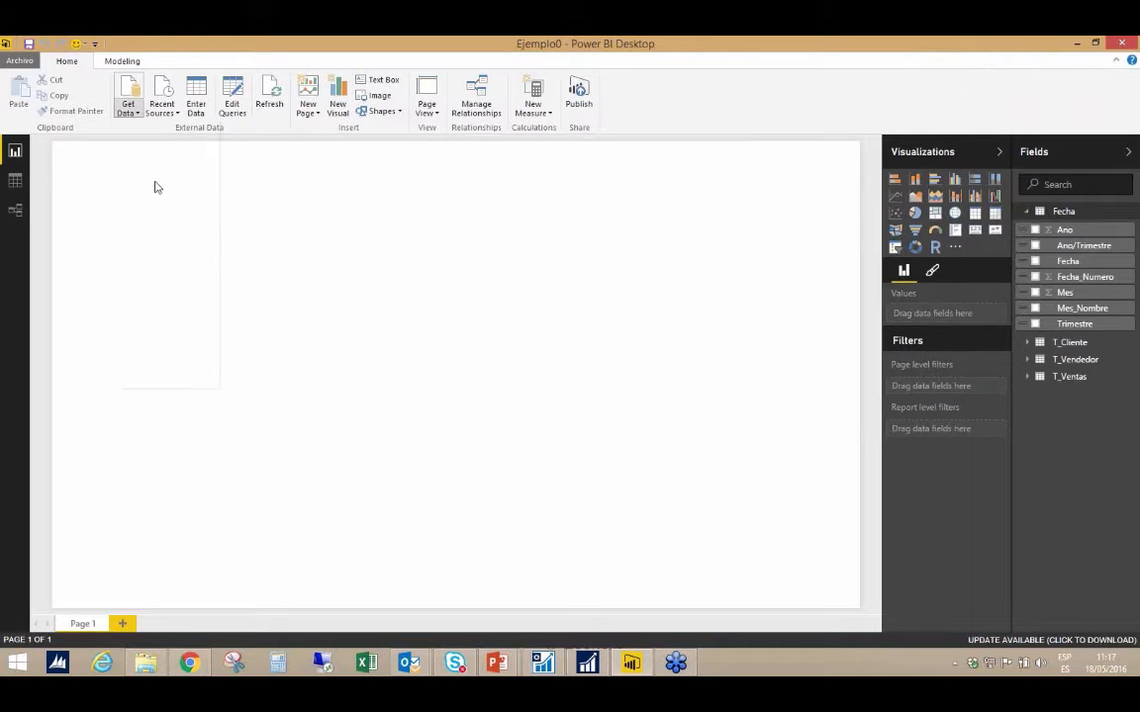
pyautogui.click(137, 116)
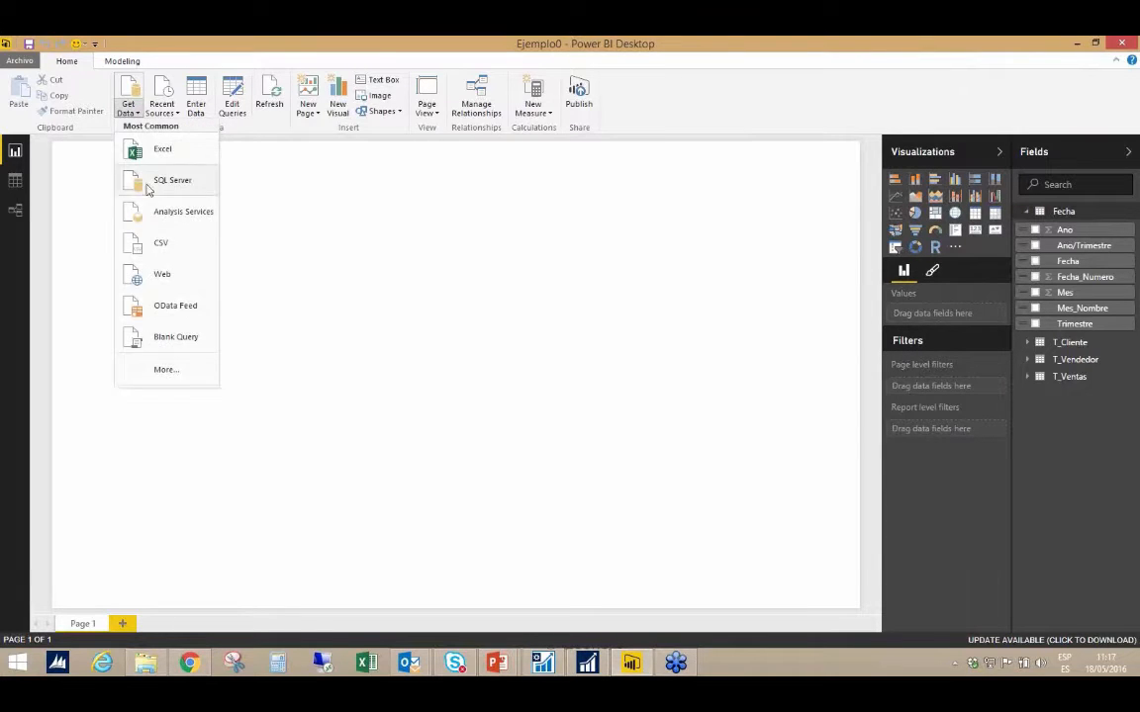
pyautogui.click(163, 370)
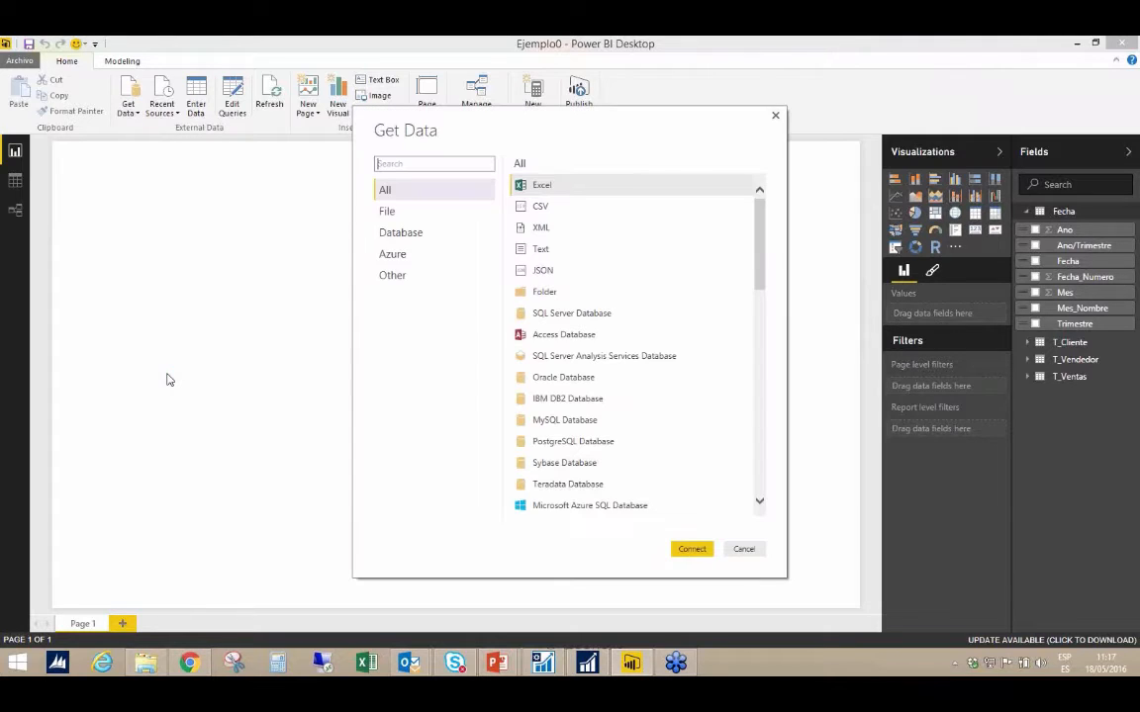
pyautogui.click(398, 218)
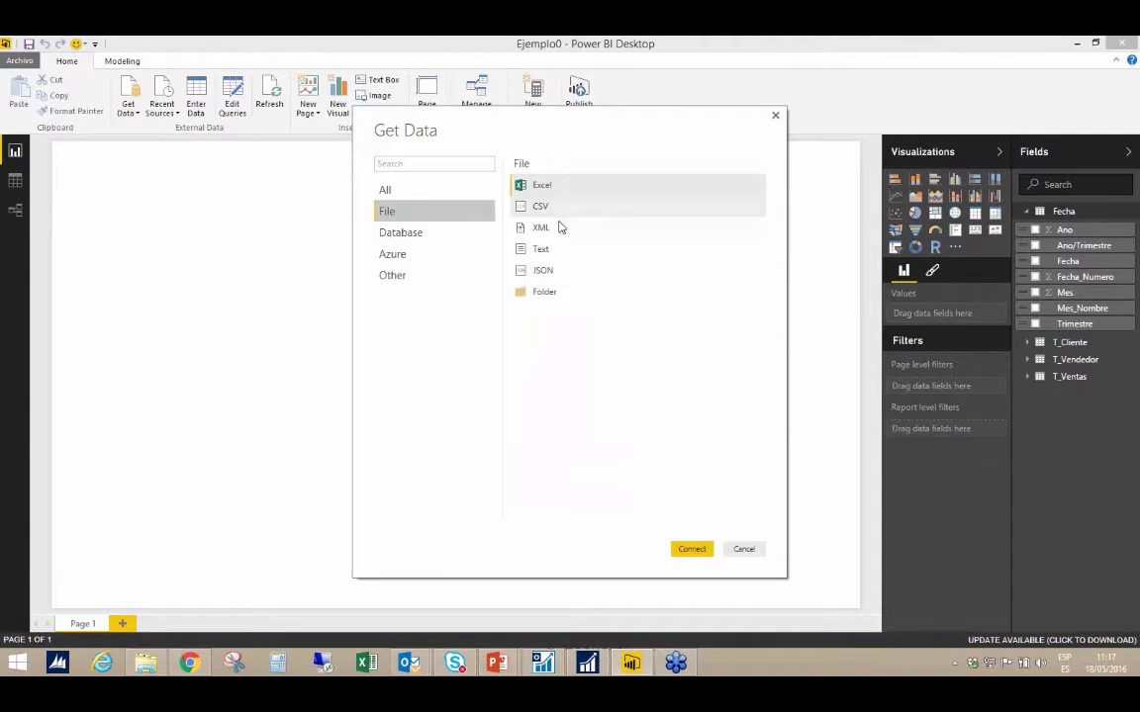
pyautogui.click(416, 237)
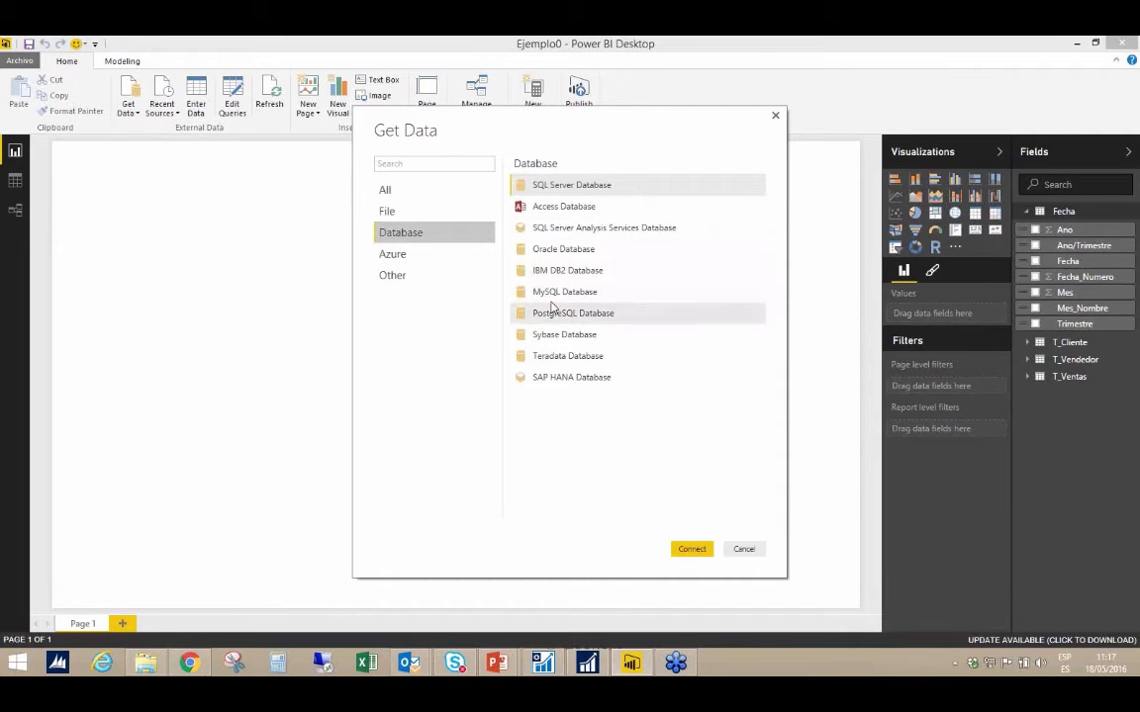
pyautogui.click(399, 255)
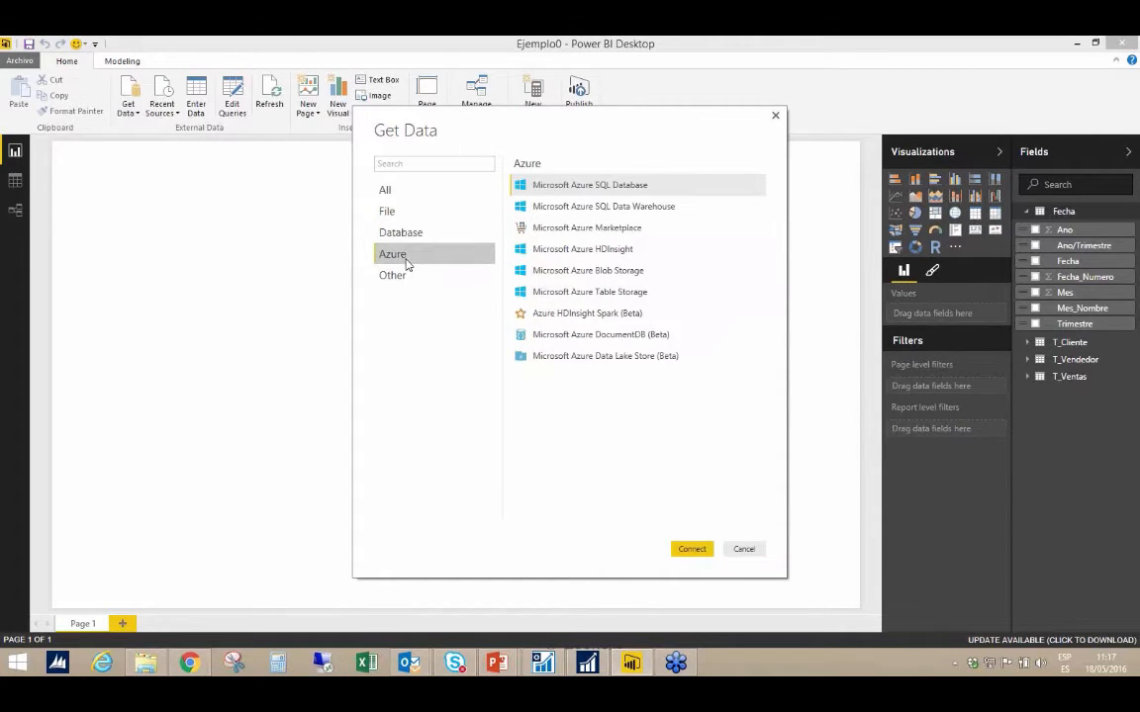
pyautogui.click(416, 278)
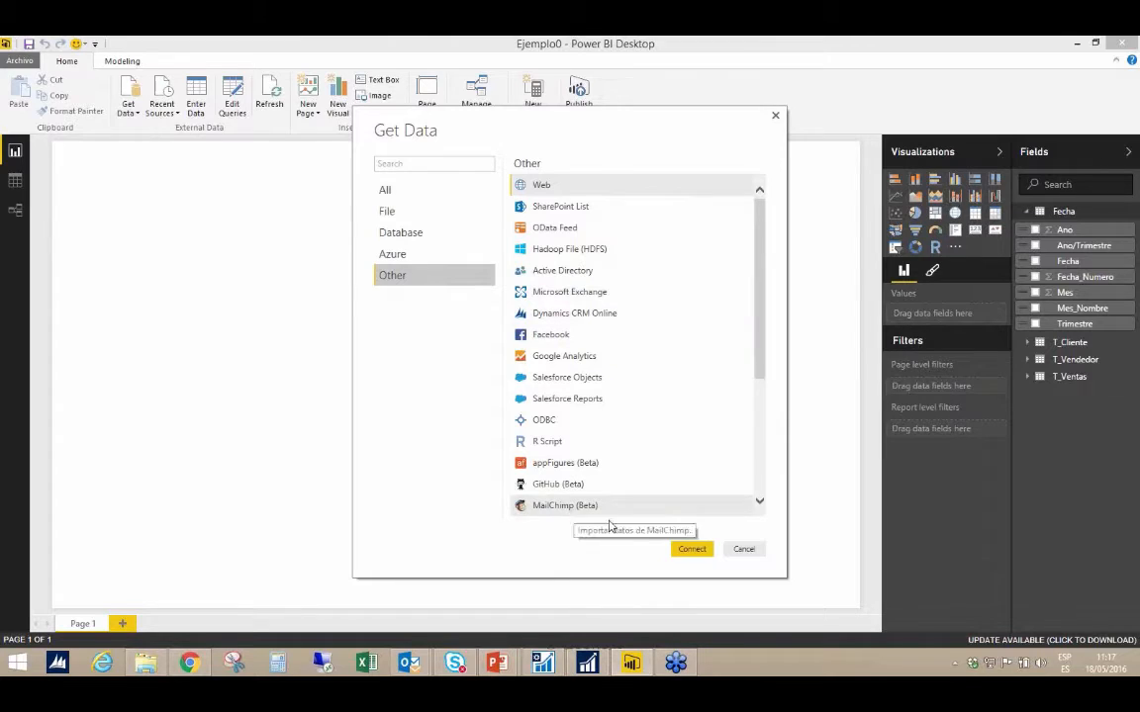
pyautogui.click(745, 551)
# Start an OData feed import and copy the OData URL of the ItemSalesAndProfit query from the web services in Dynamics NAV.
pyautogui.click(134, 115)
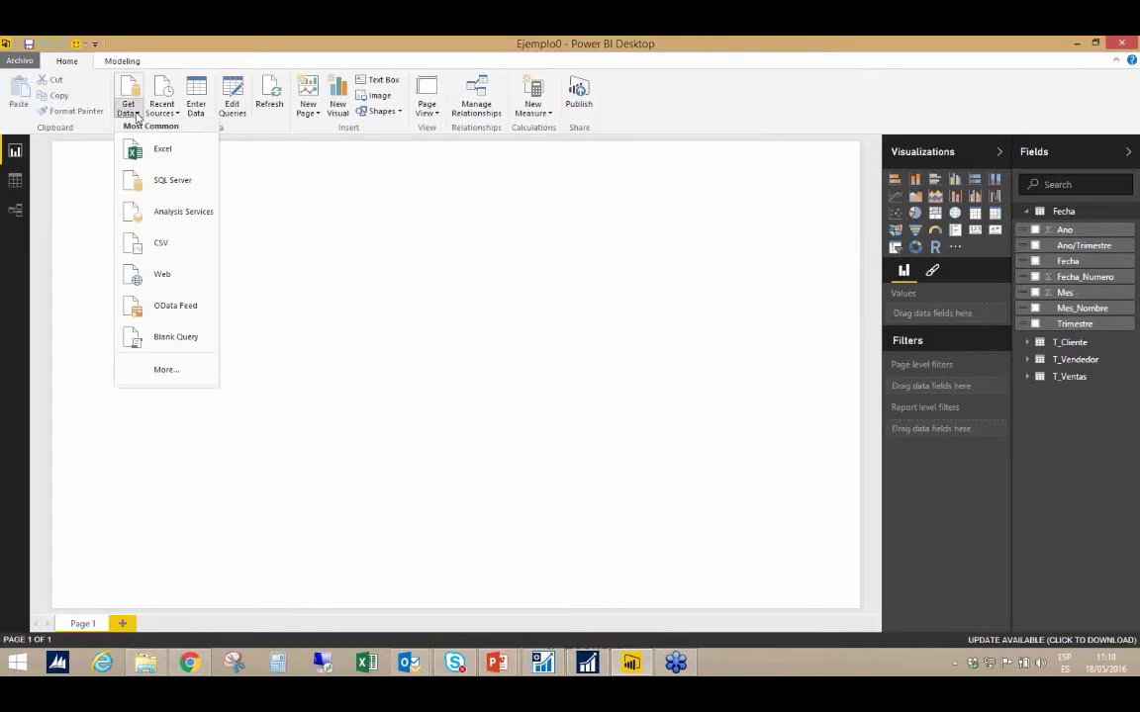
pyautogui.click(171, 307)
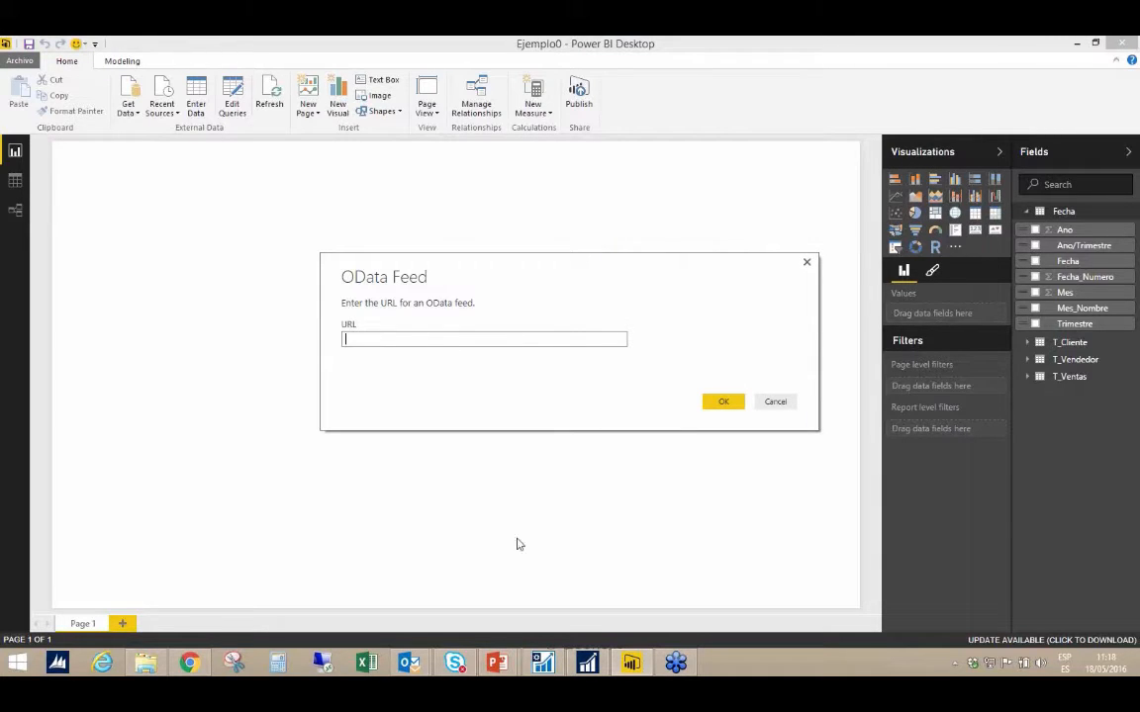
pyautogui.moveTo(584, 663)
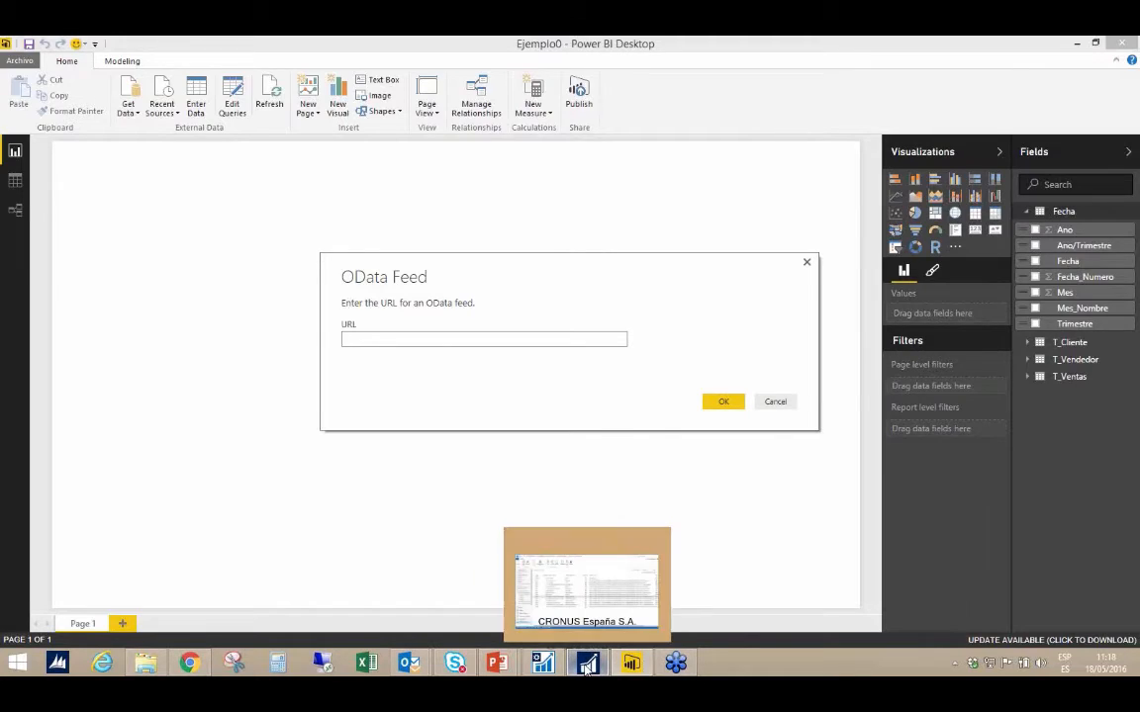
pyautogui.click(539, 593)
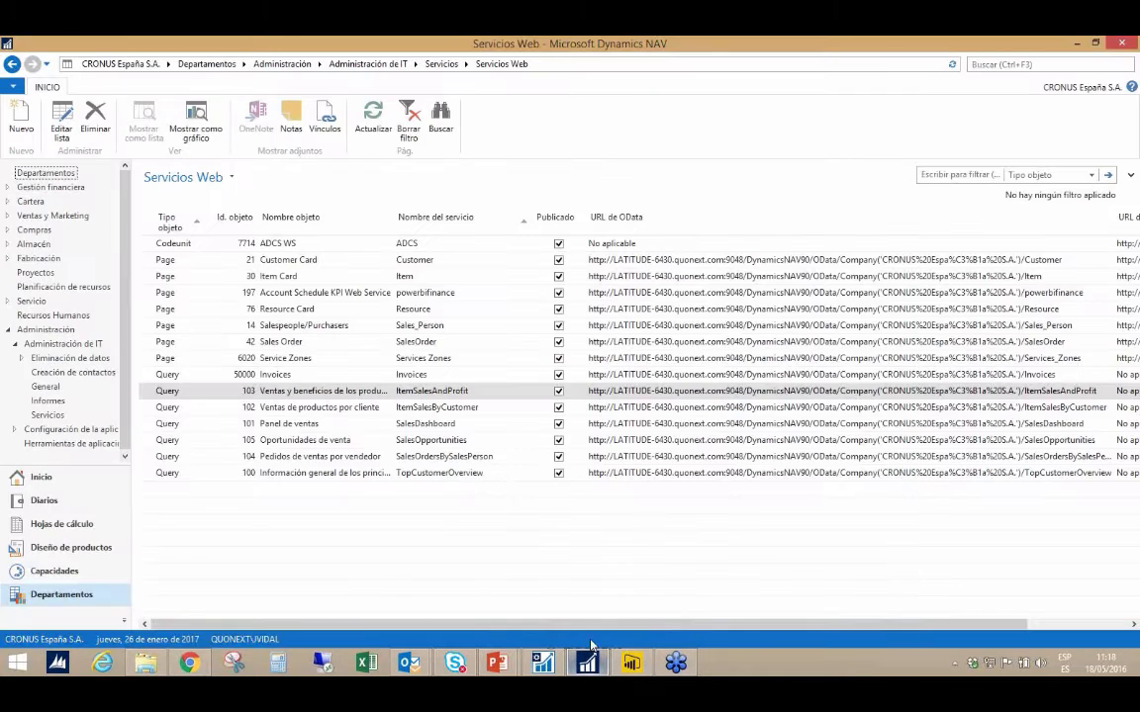
pyautogui.rightClick(691, 396)
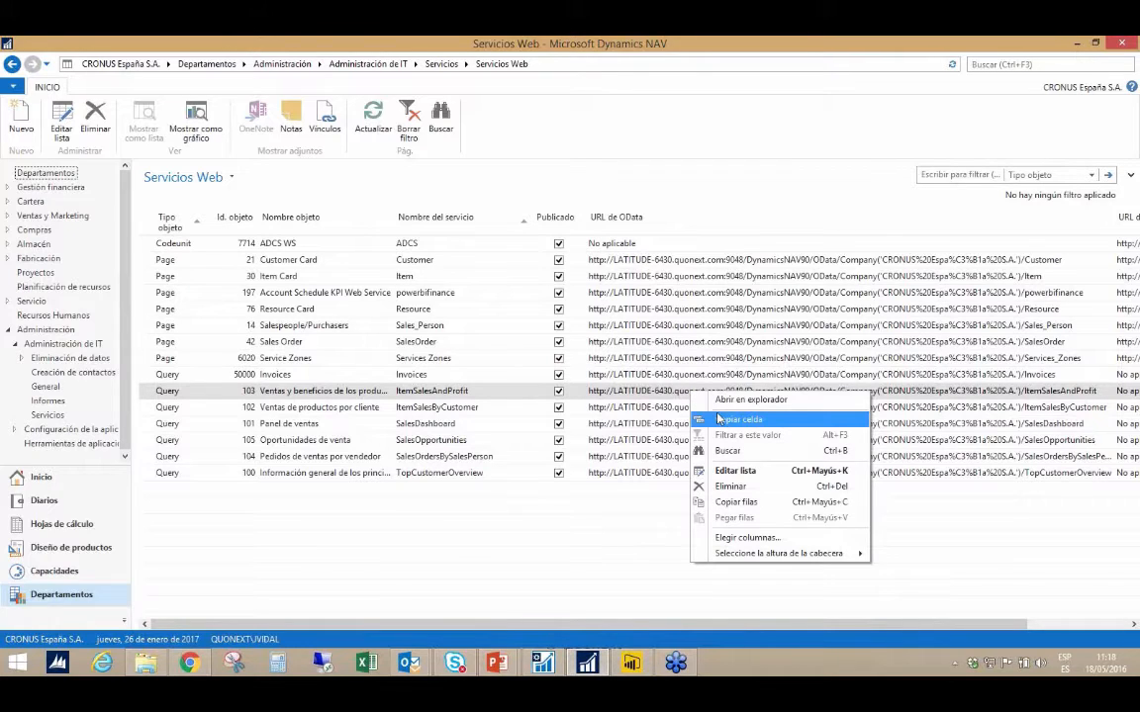
pyautogui.click(727, 422)
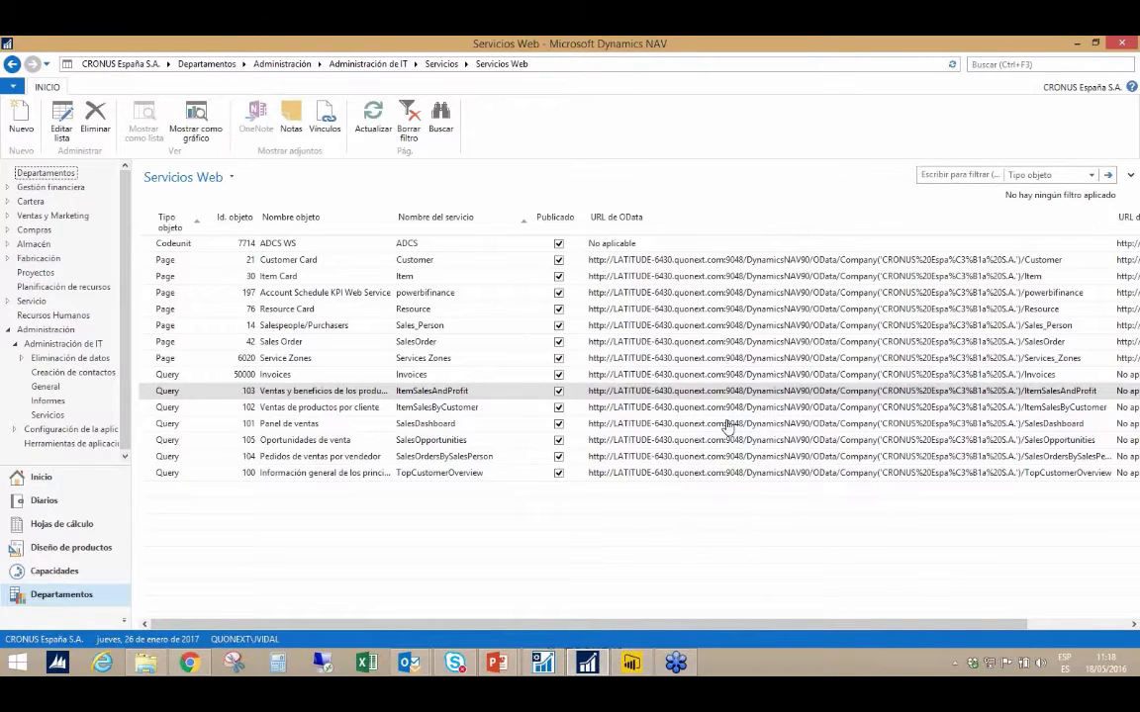
# Return to Power BI Desktop, paste the ItemSalesAndProfit URL as the OData feed address and load its data into the model.
pyautogui.click(634, 664)
pyautogui.click(370, 342)
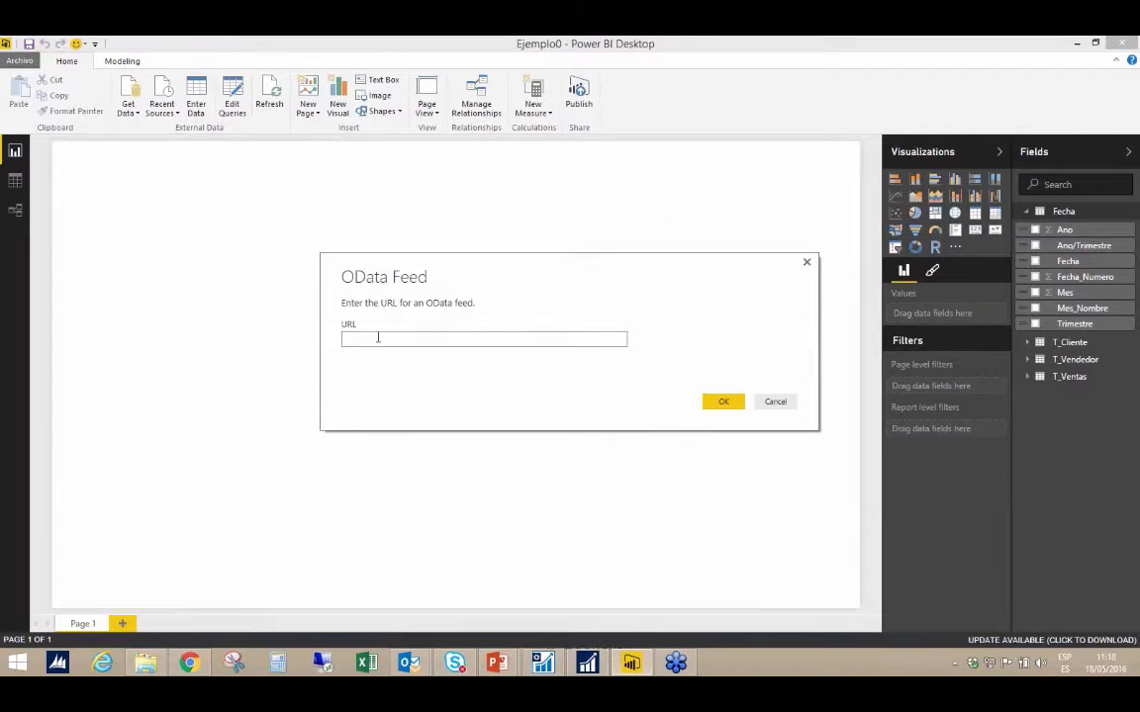
pyautogui.rightClick(376, 338)
pyautogui.click(408, 399)
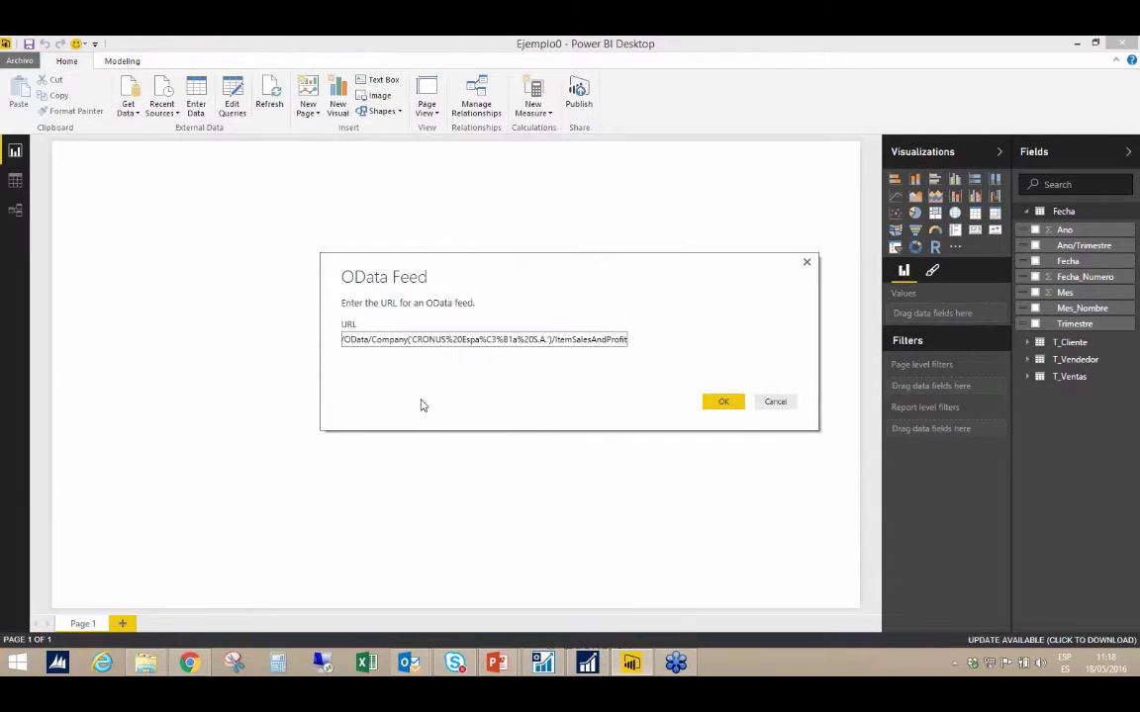
pyautogui.click(723, 402)
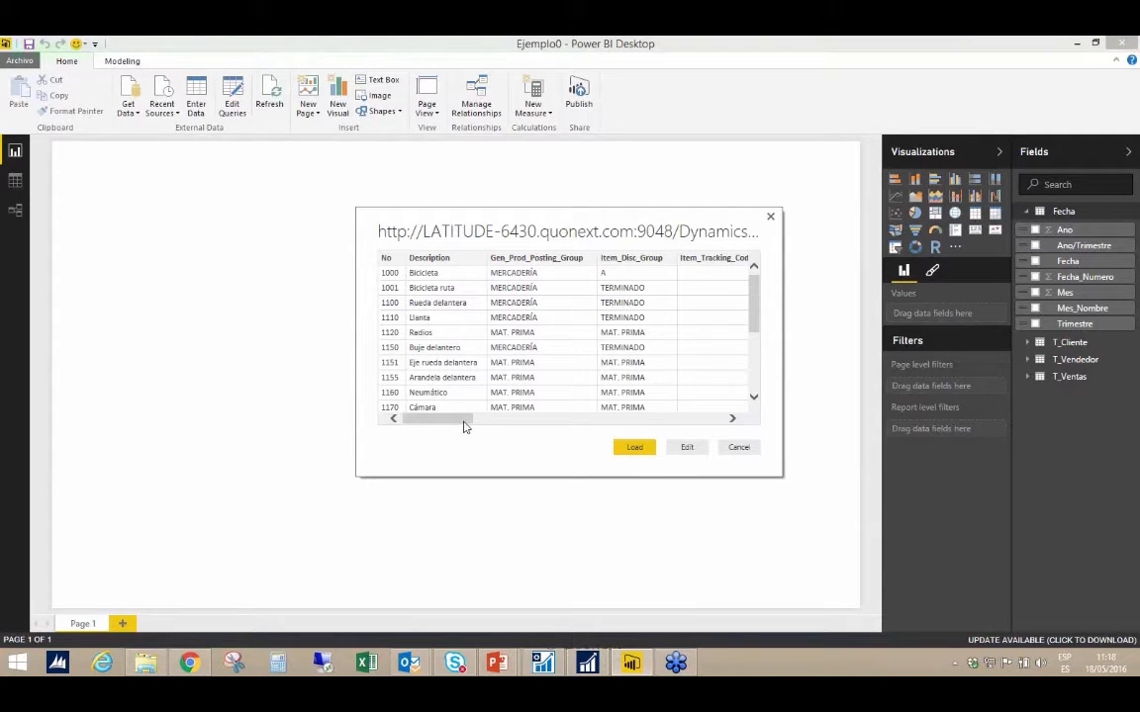
pyautogui.click(639, 454)
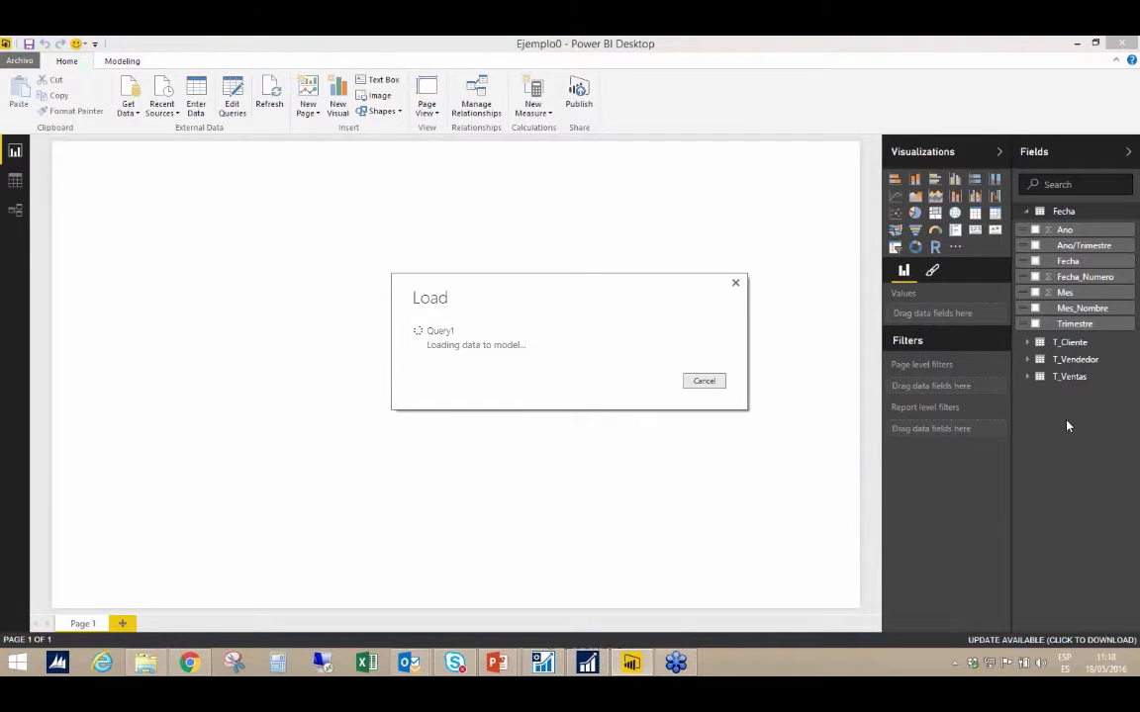
# Bring up the Outlook inbox and calendar windows and close both of them.
pyautogui.rightClick(410, 662)
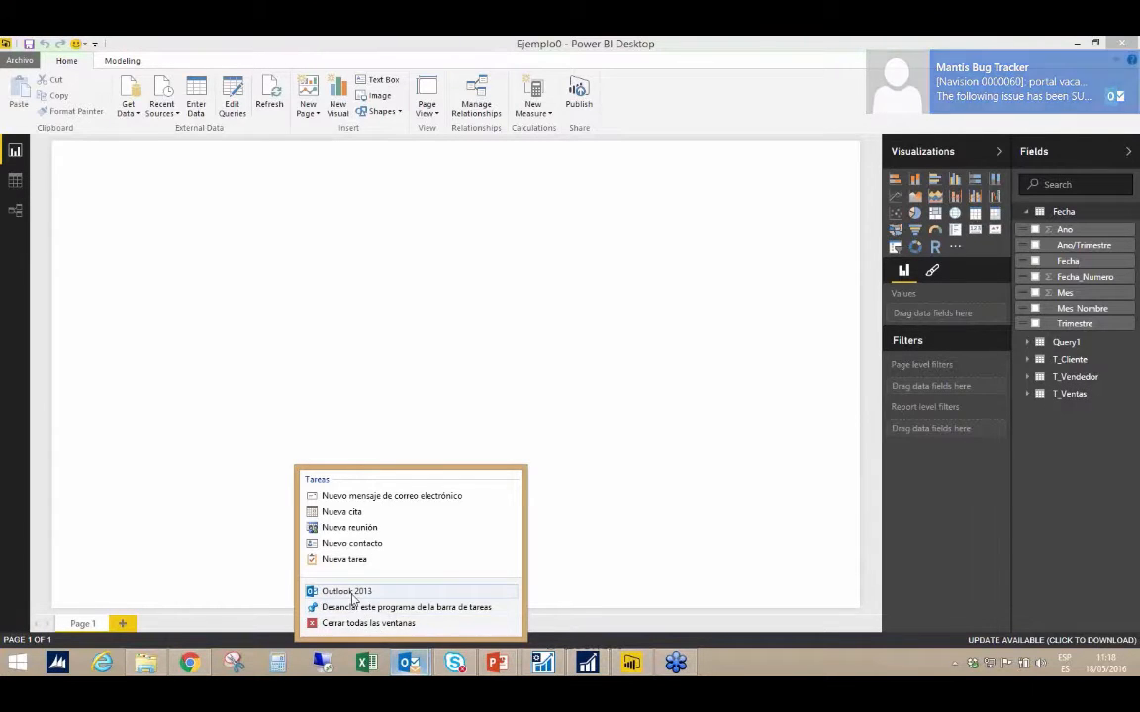
pyautogui.click(353, 592)
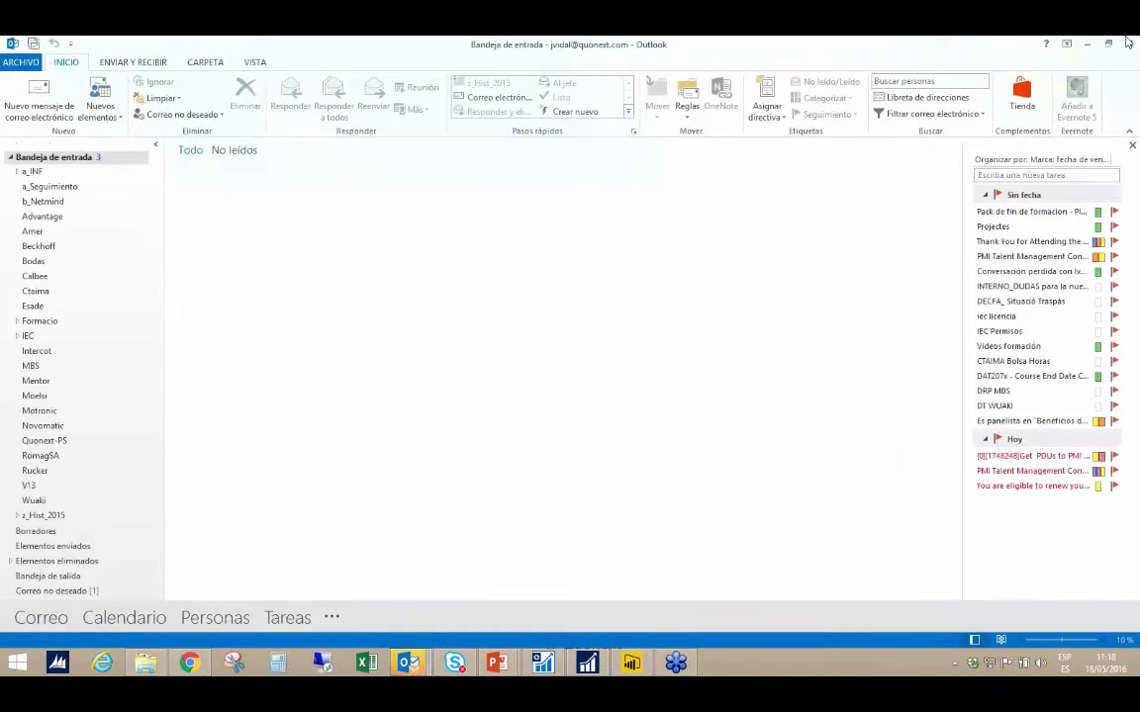
pyautogui.click(1128, 47)
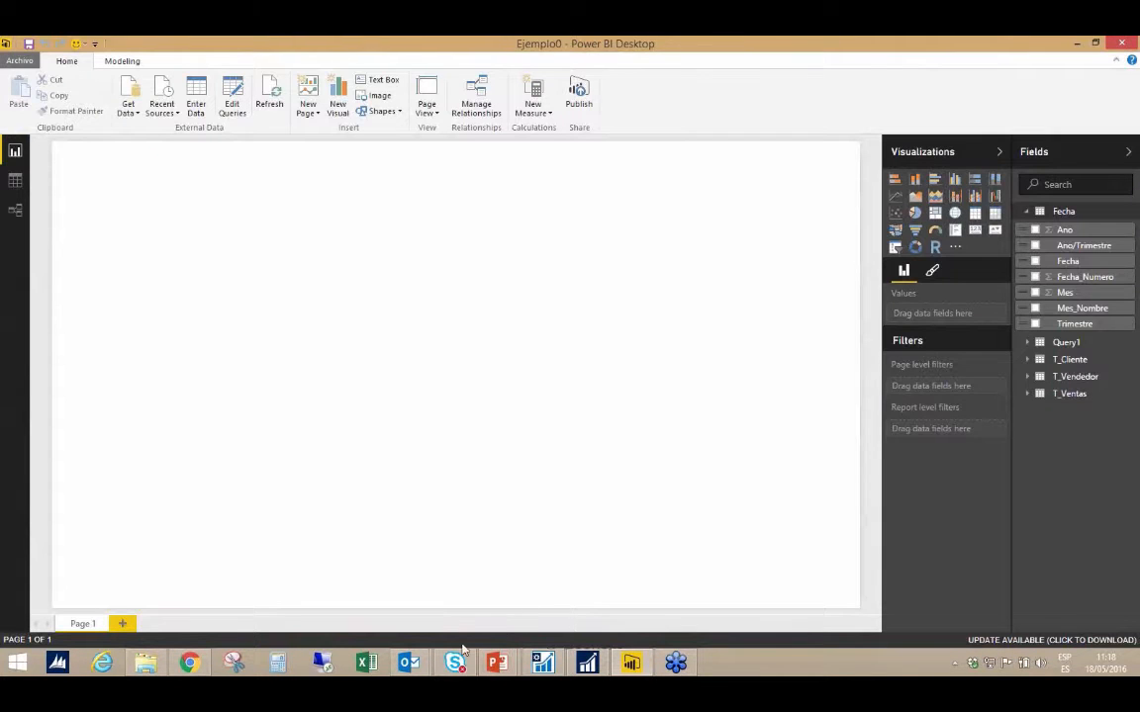
pyautogui.rightClick(416, 668)
pyautogui.click(417, 668)
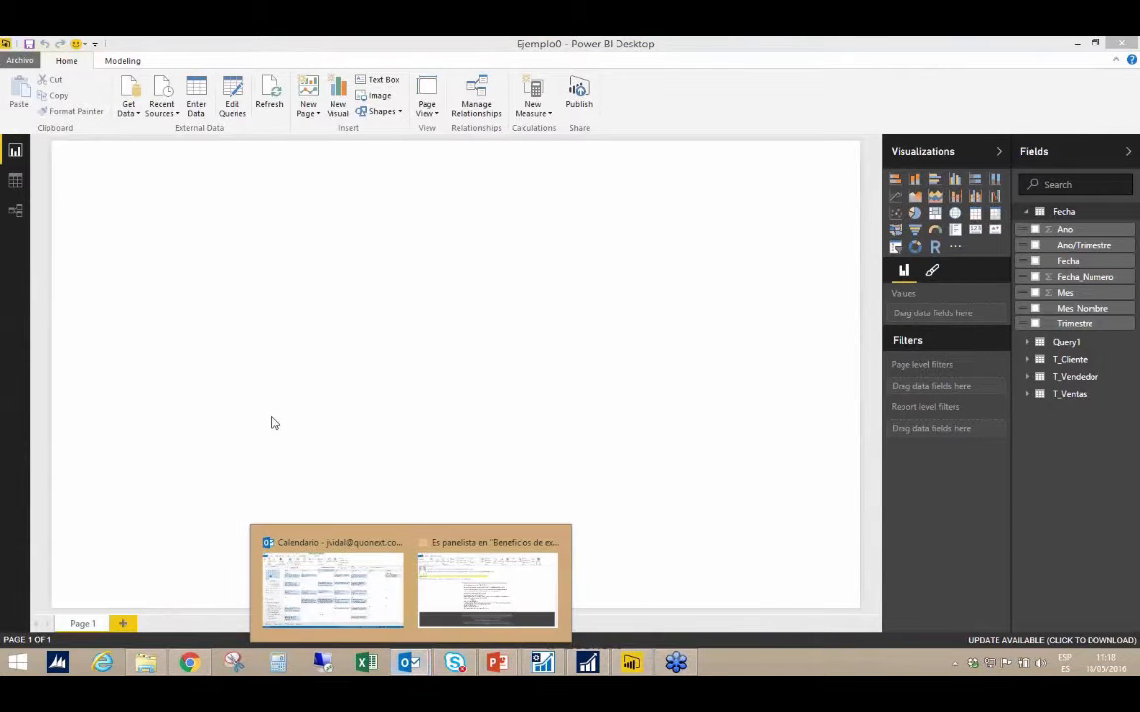
pyautogui.click(297, 557)
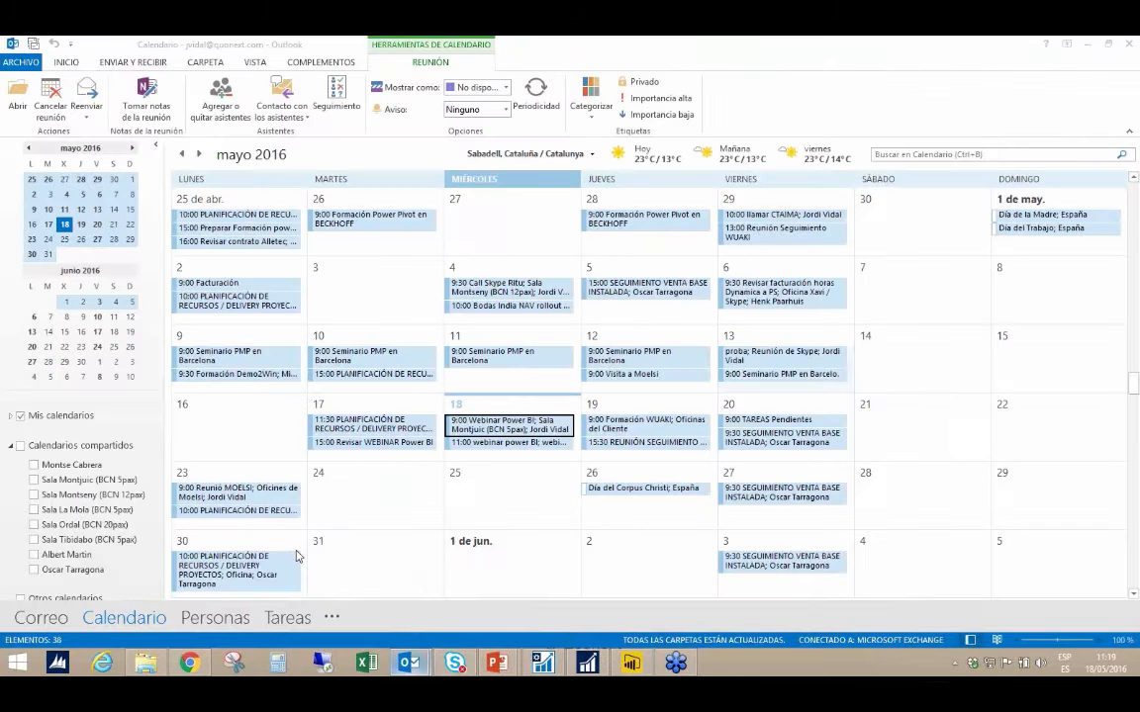
pyautogui.click(1128, 46)
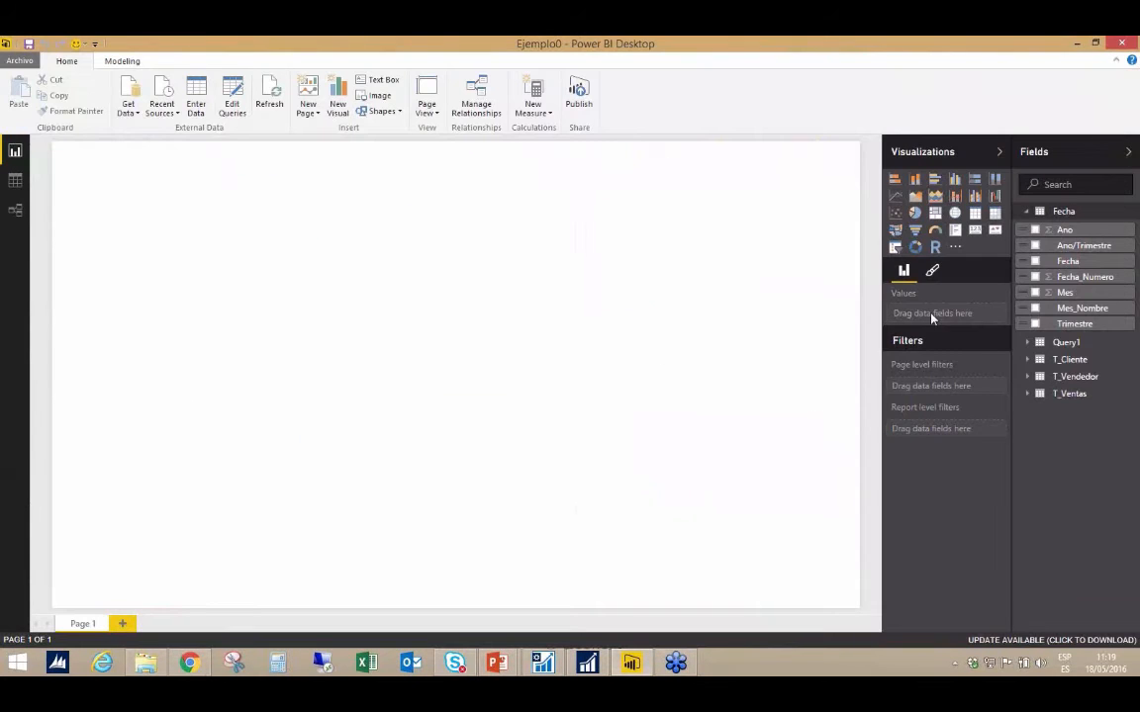
# Collapse the Fecha fields and rename the imported Query1 table as T_Ventas_Beneficio.
pyautogui.click(1027, 213)
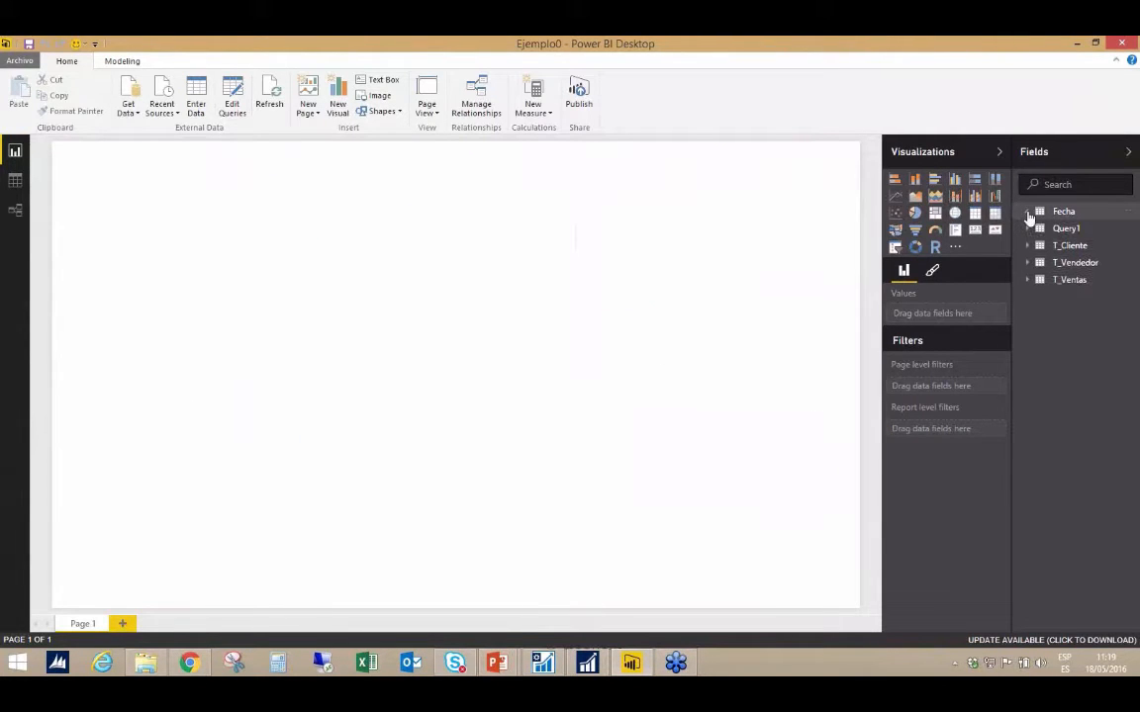
pyautogui.click(1073, 230)
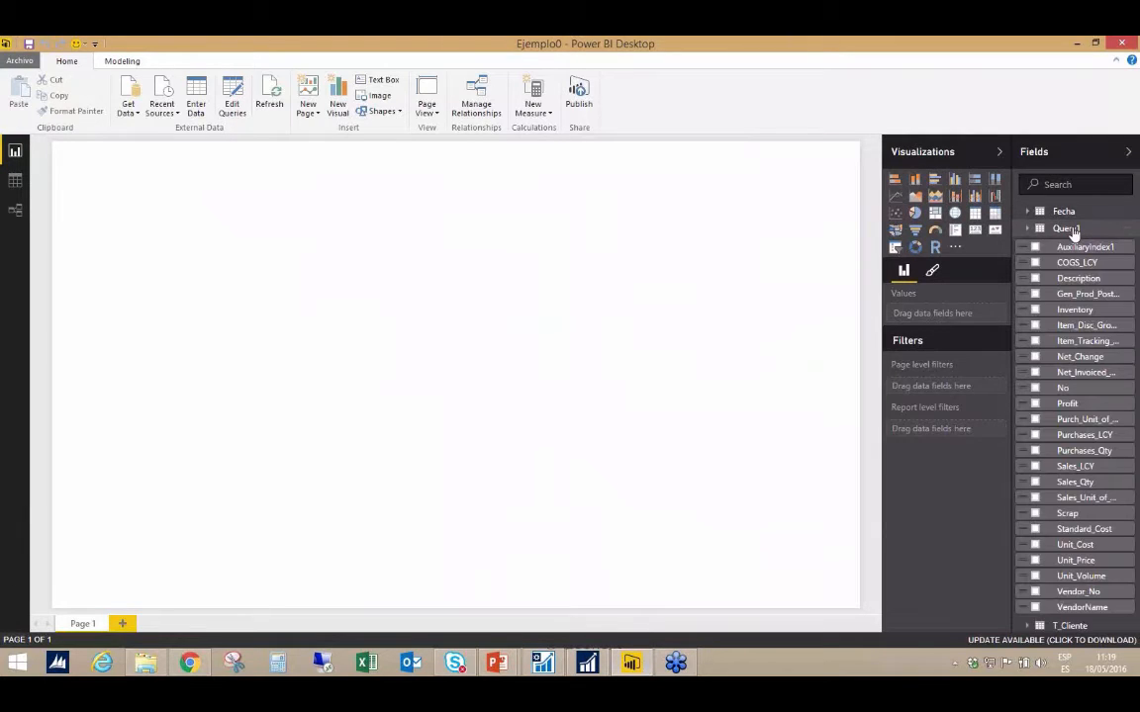
pyautogui.doubleClick(1074, 229)
pyautogui.press('BackSpace')
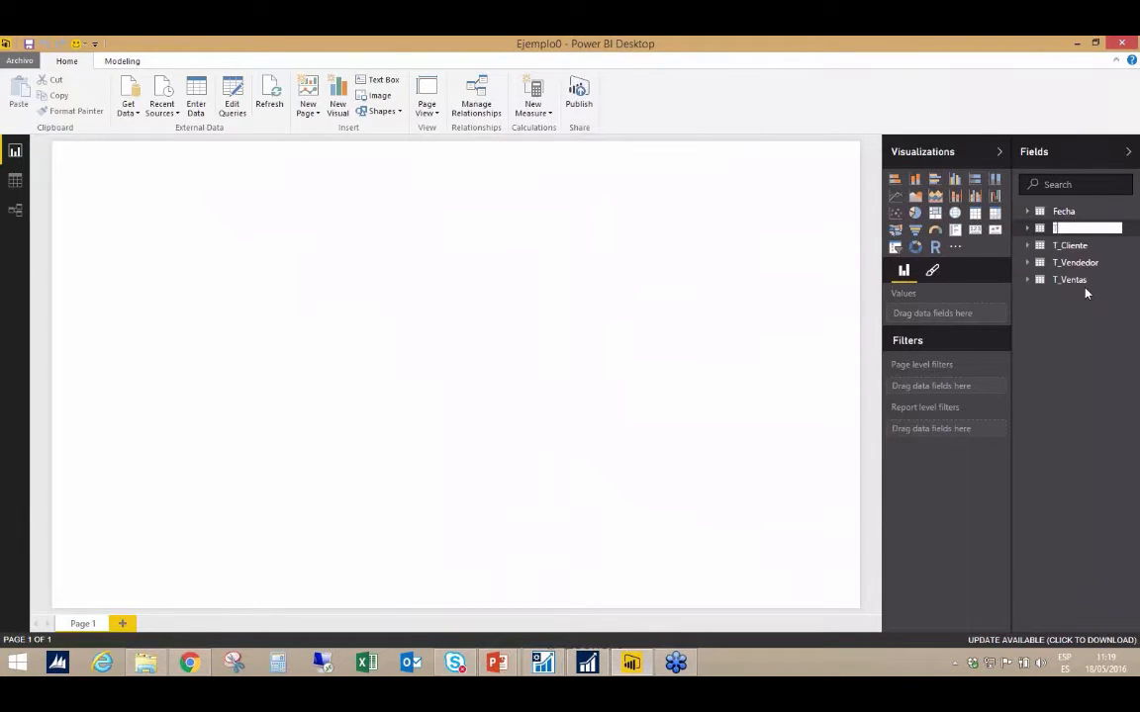
pyautogui.write('T_Ve')
pyautogui.write('ntas_Ben')
pyautogui.write('eficio')
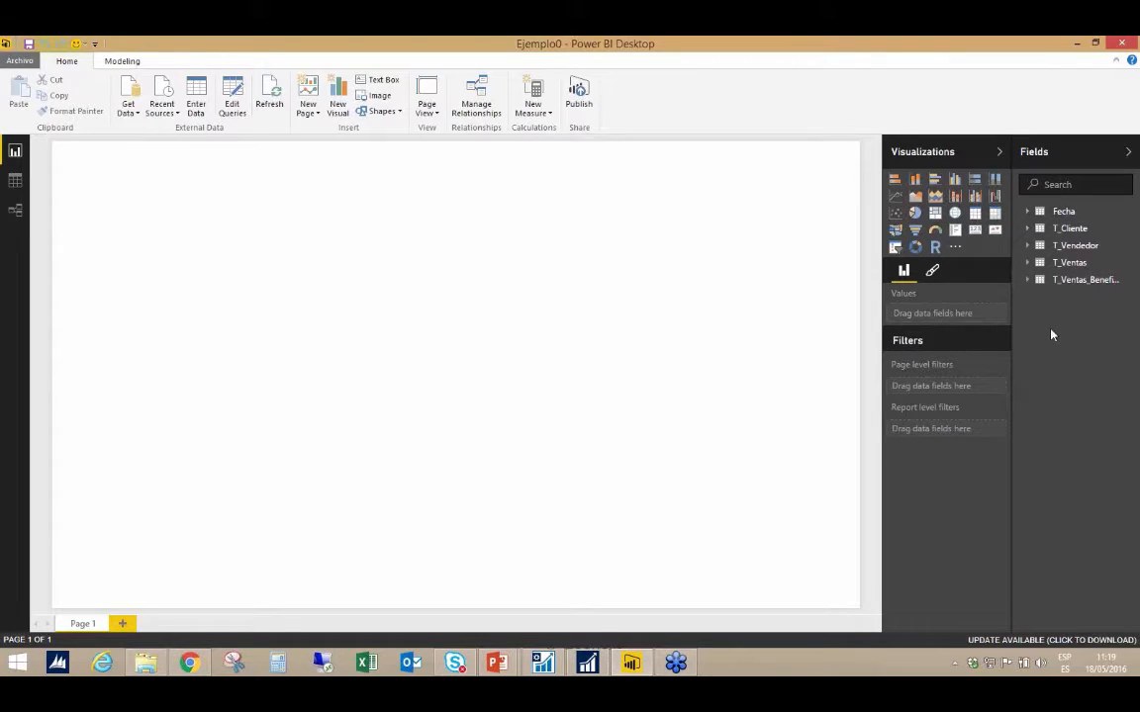
# Open the Query Editor and examine the Excel workbook path in the Fecha query's source code.
pyautogui.click(1066, 229)
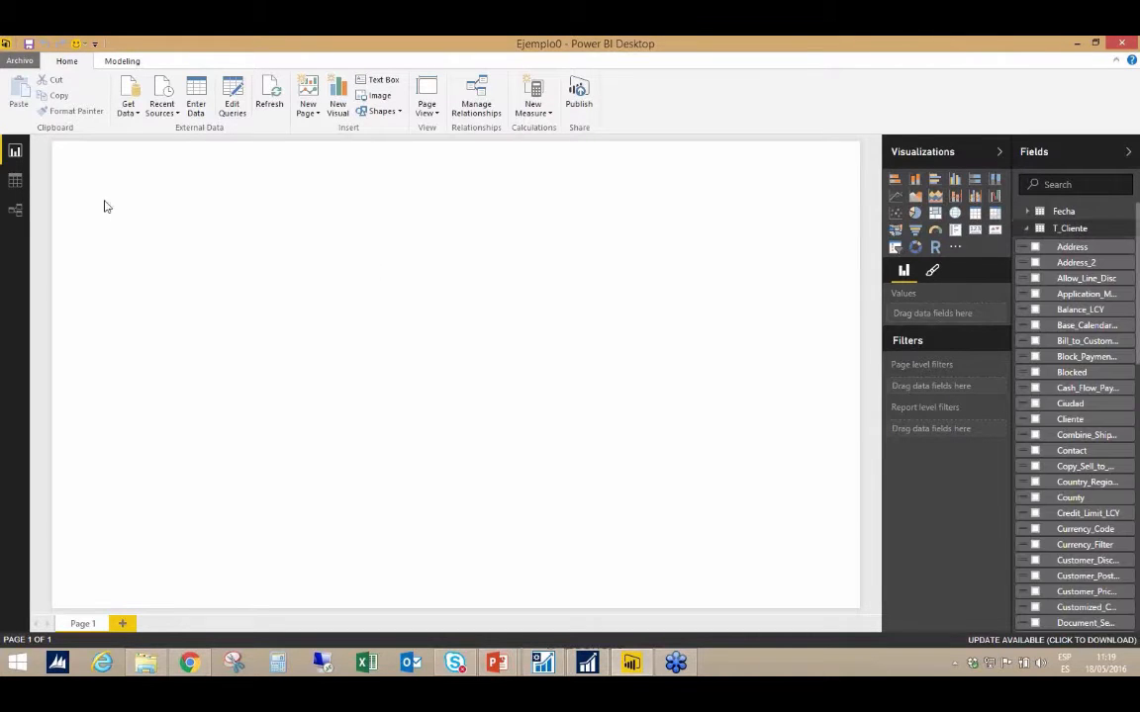
pyautogui.click(232, 109)
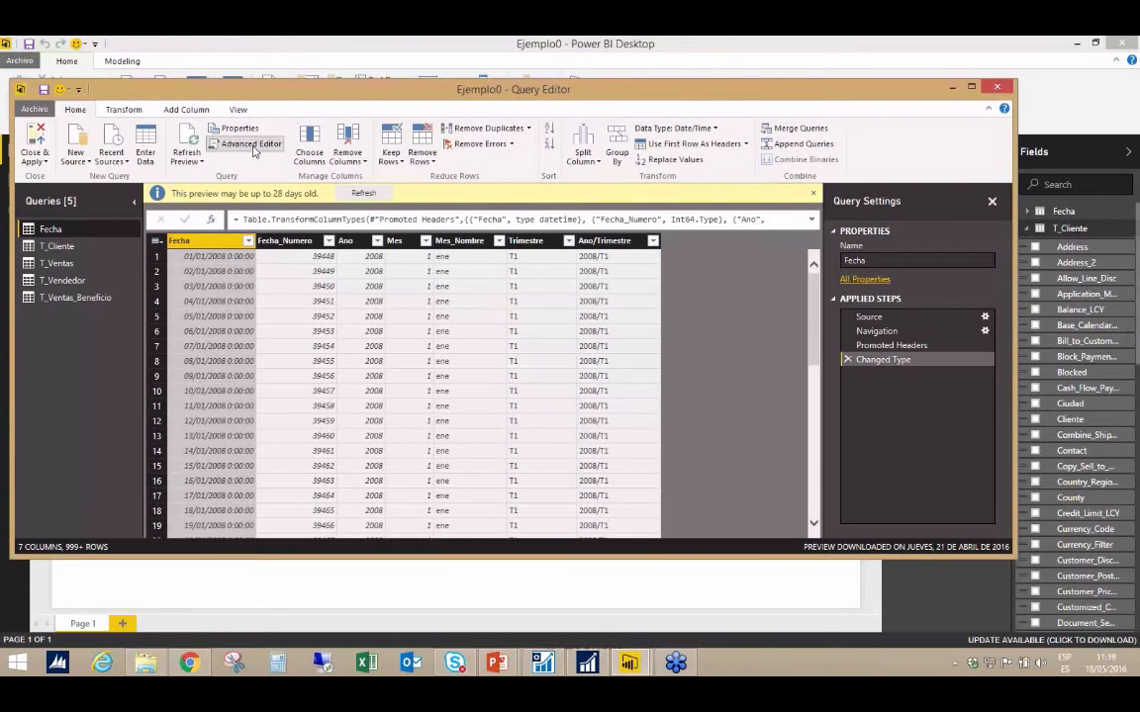
pyautogui.click(248, 143)
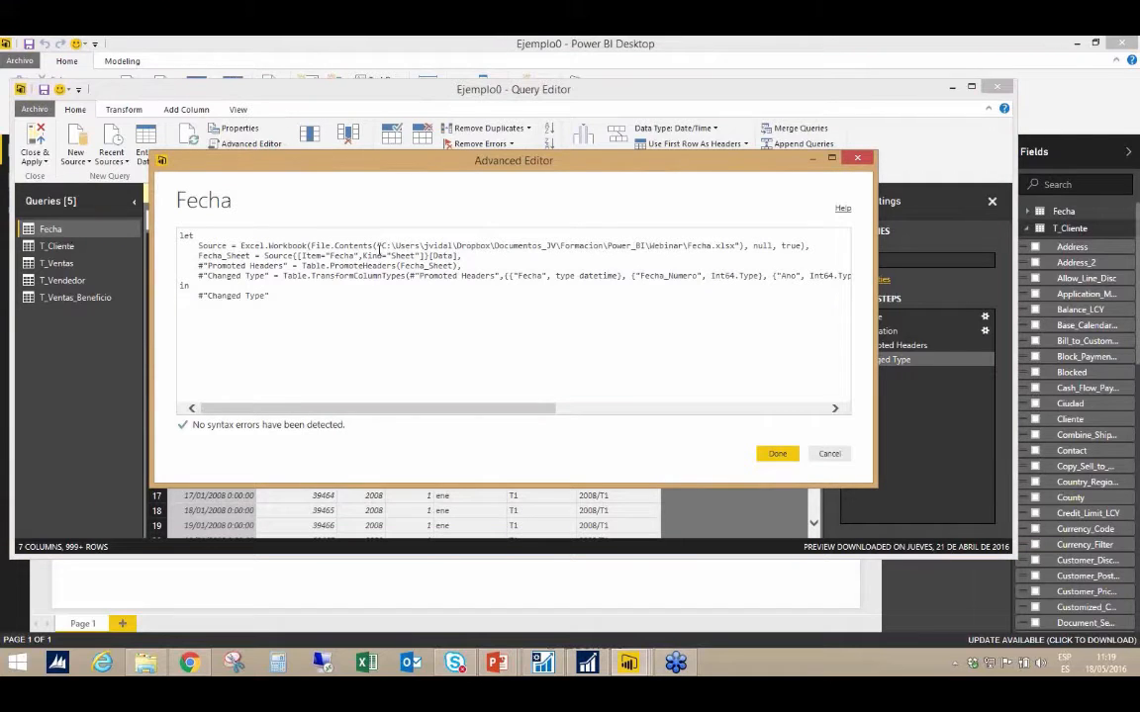
pyautogui.moveTo(382, 246); pyautogui.dragTo(738, 251)
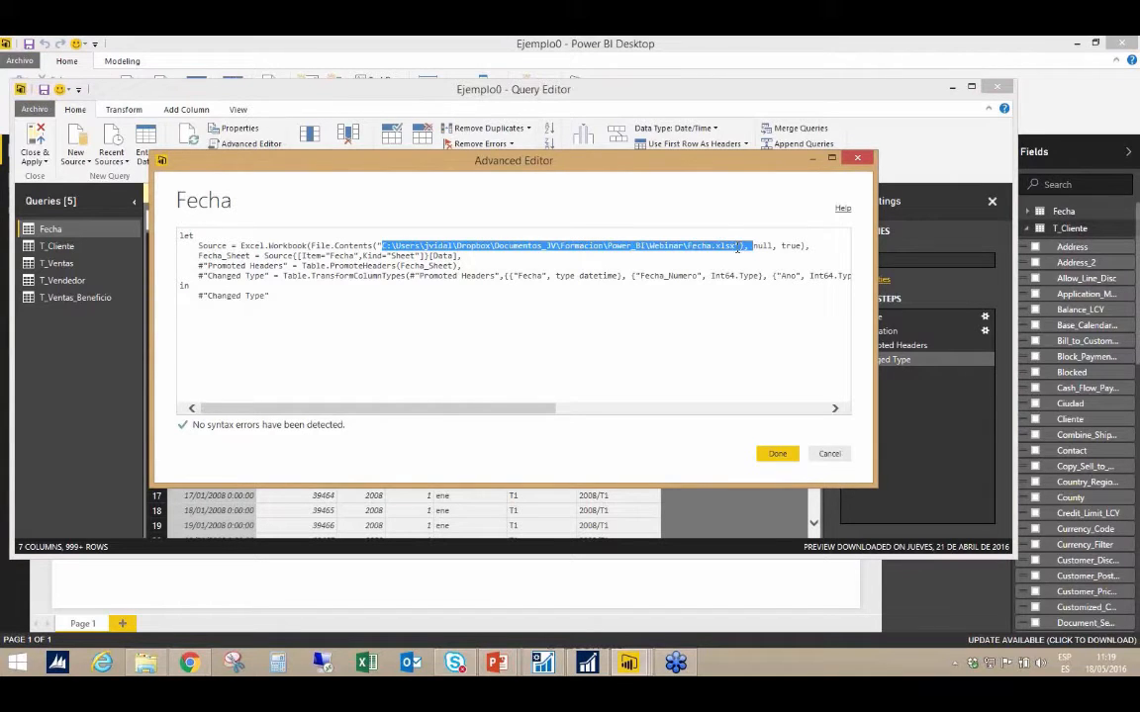
pyautogui.click(782, 461)
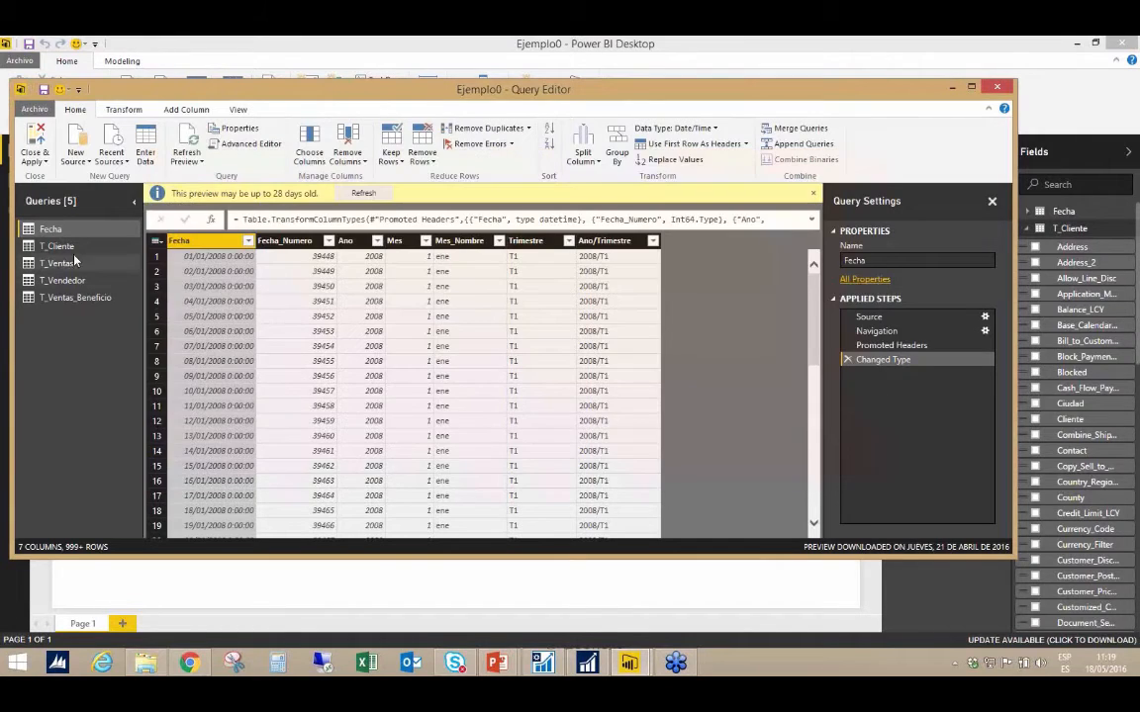
# Examine the OData feed address in the source code of the T_Cliente query.
pyautogui.click(69, 248)
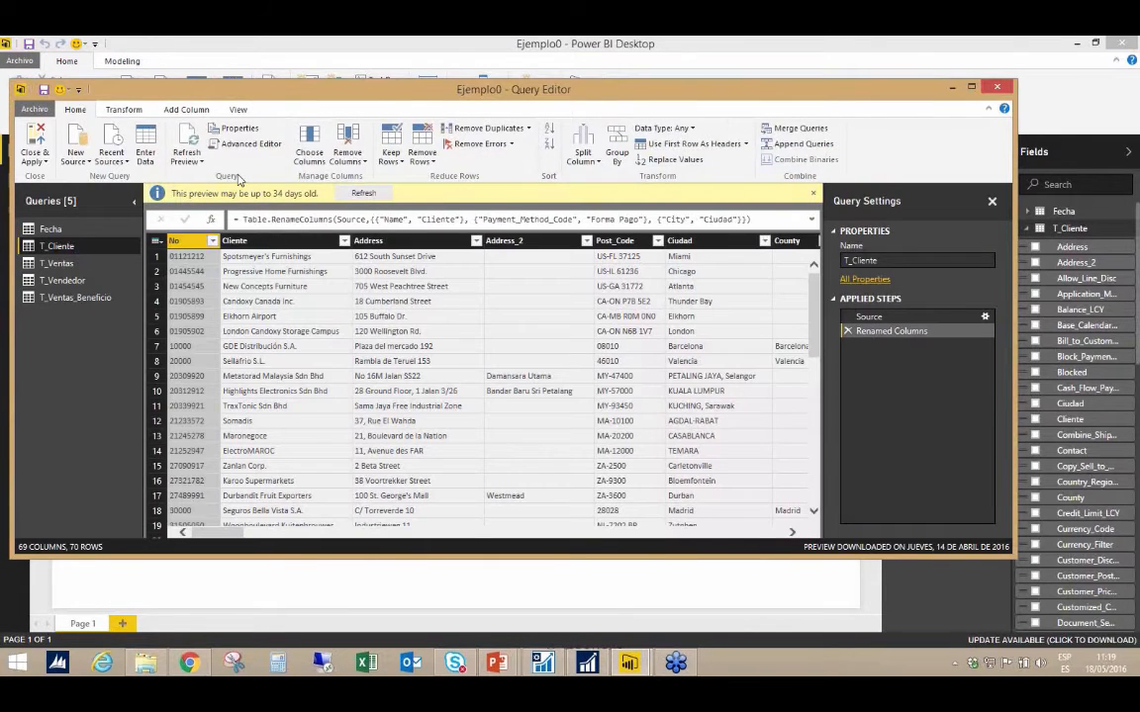
pyautogui.click(250, 145)
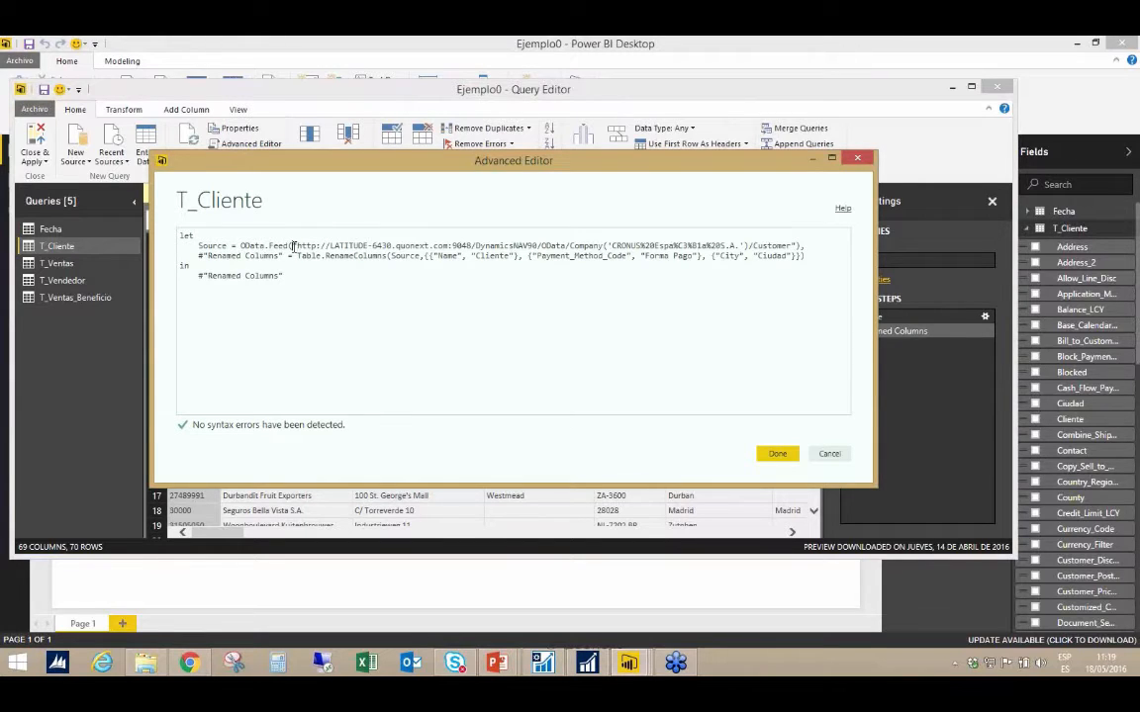
pyautogui.moveTo(293, 246); pyautogui.dragTo(806, 250)
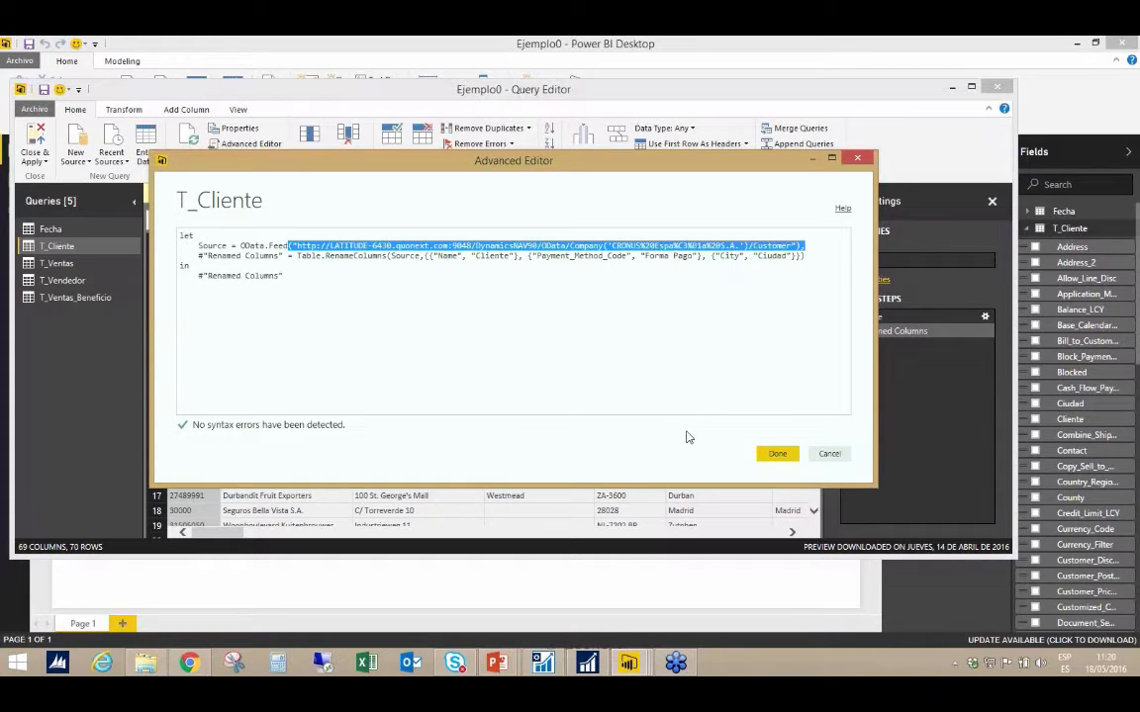
pyautogui.click(779, 455)
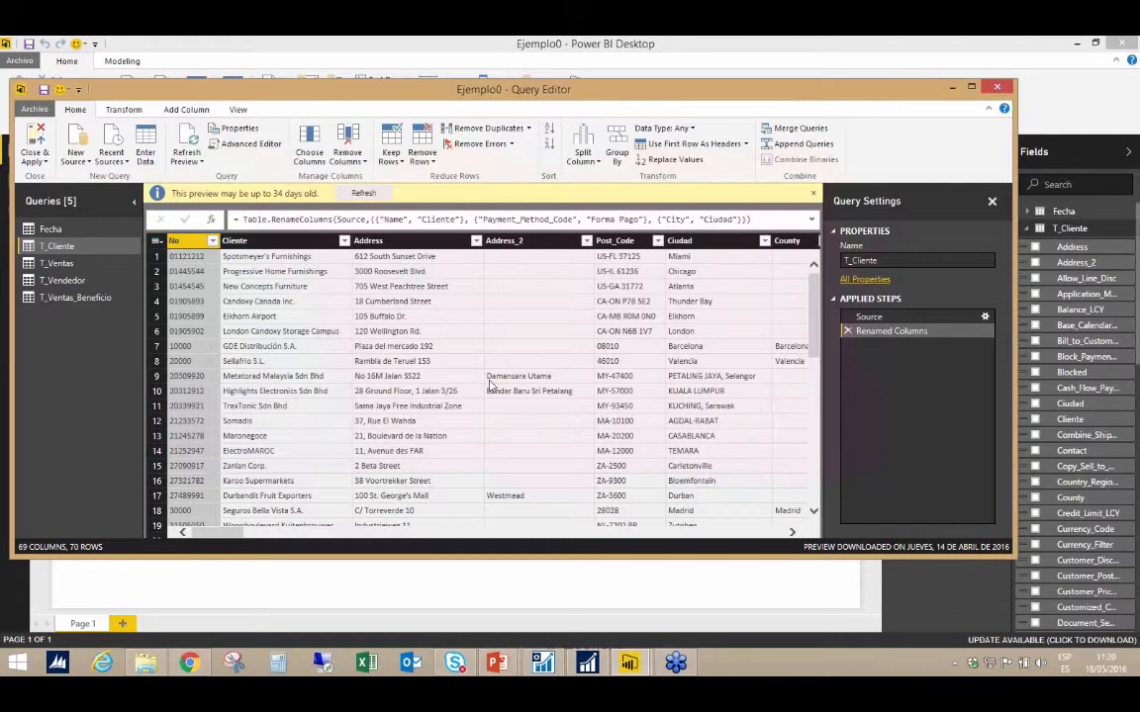
# In the T_Ventas_Beneficio query, rename the Profit column as Beneficio and set its data type to Decimal Number.
pyautogui.click(76, 297)
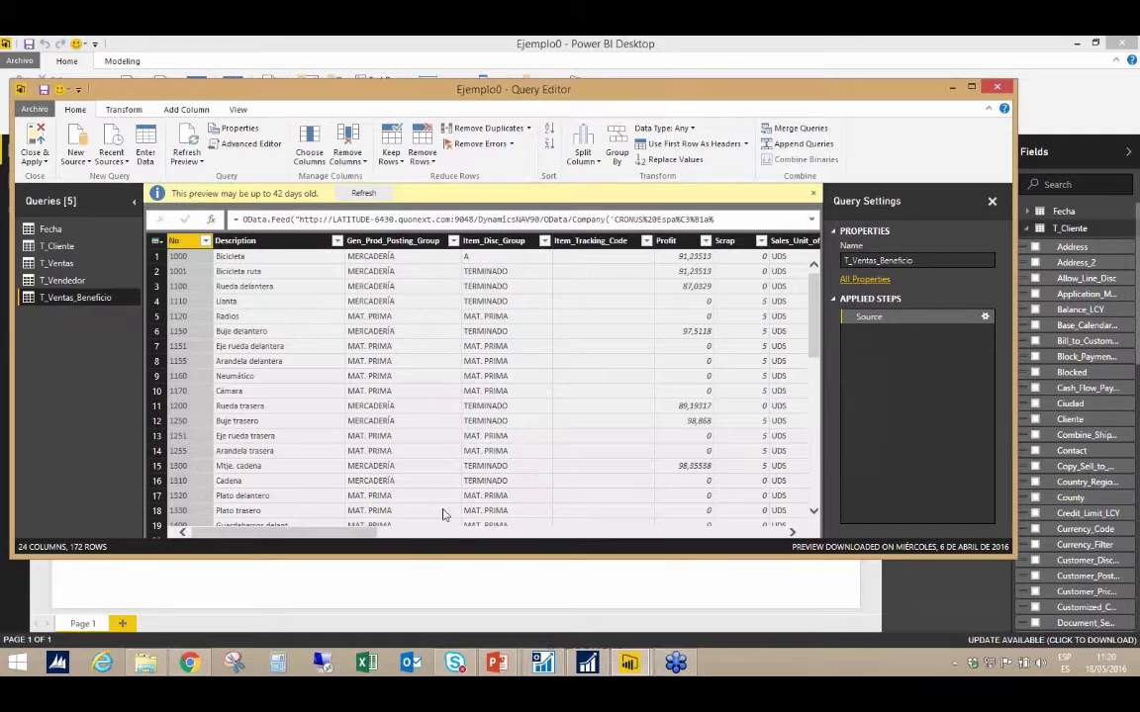
pyautogui.moveTo(376, 531); pyautogui.dragTo(433, 535)
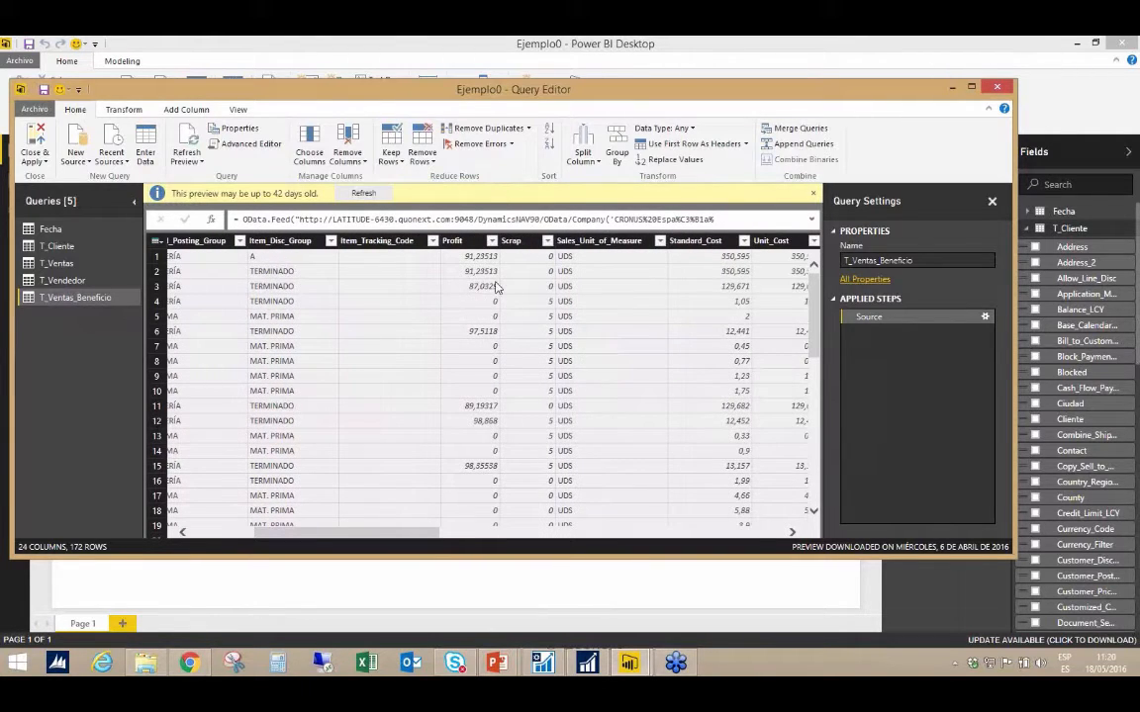
pyautogui.click(469, 242)
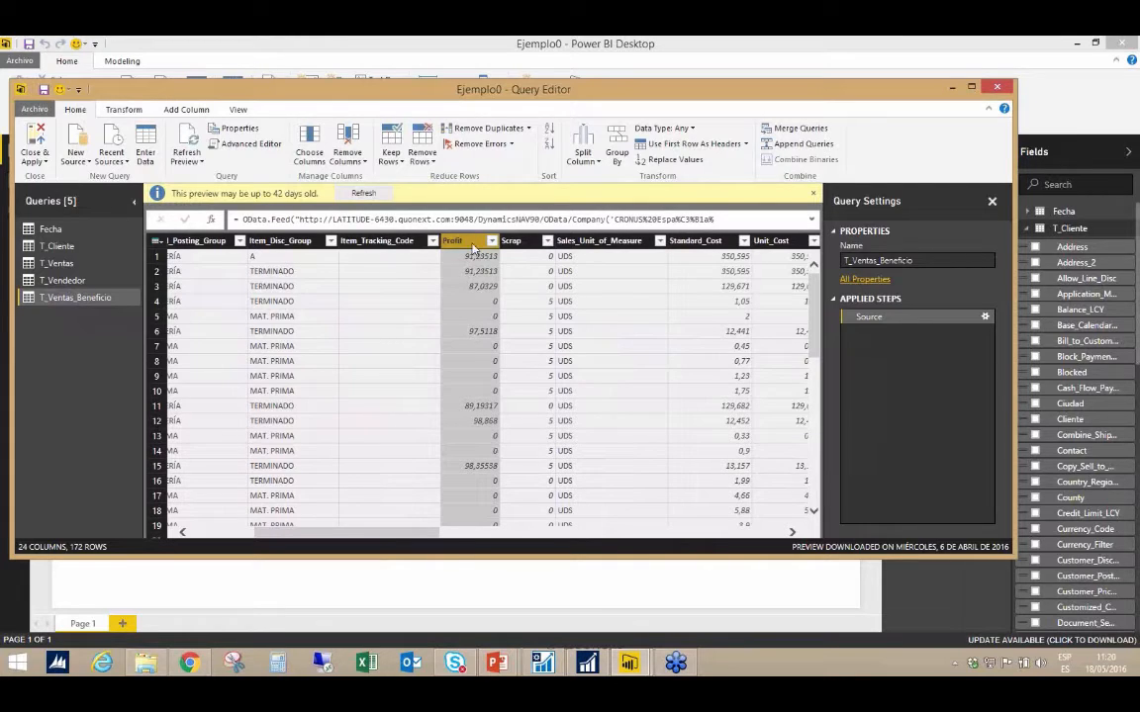
pyautogui.doubleClick(469, 243)
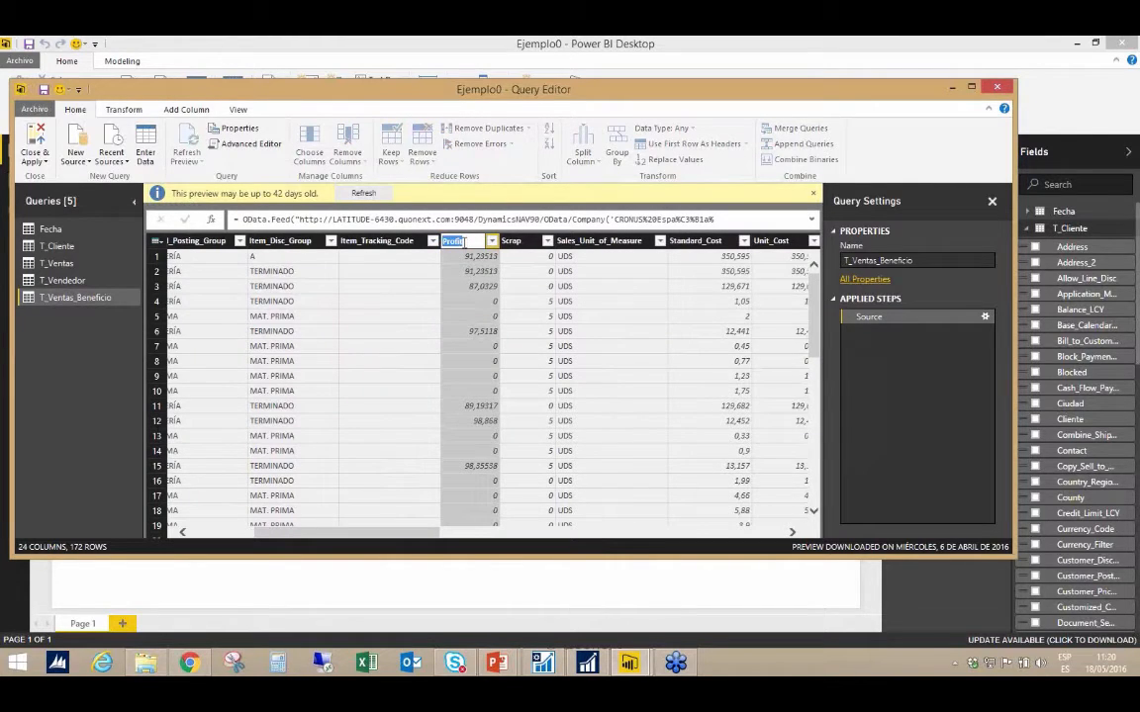
pyautogui.write('Beneficio')
pyautogui.press('Return')
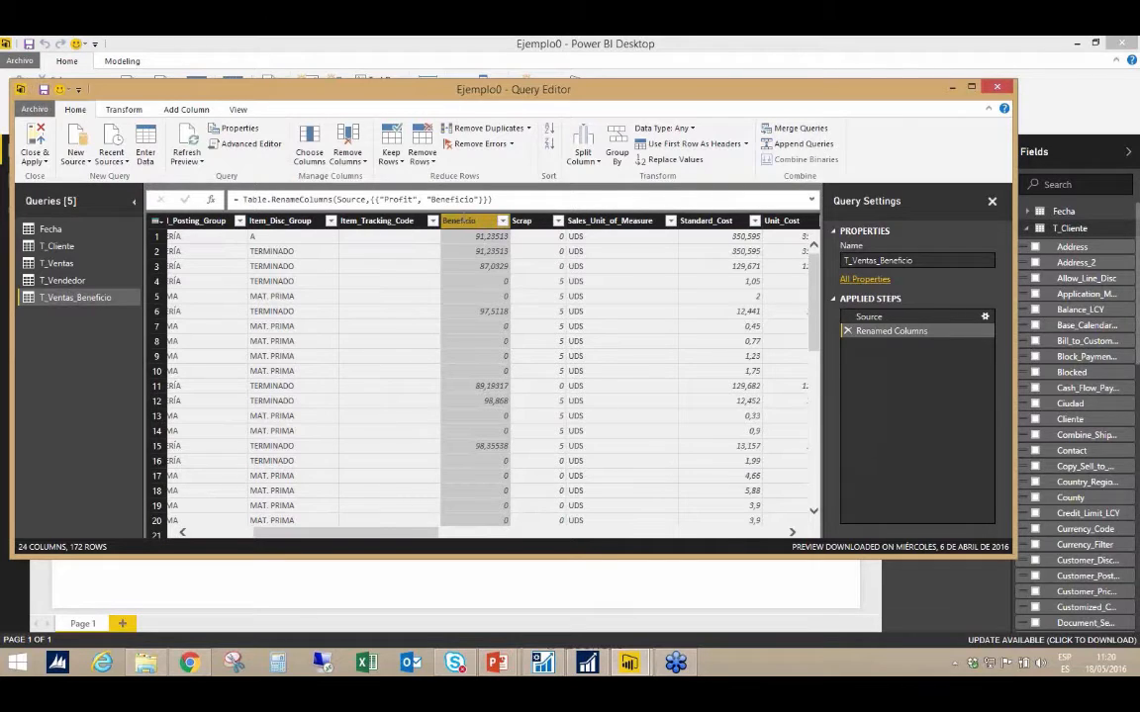
pyautogui.click(137, 111)
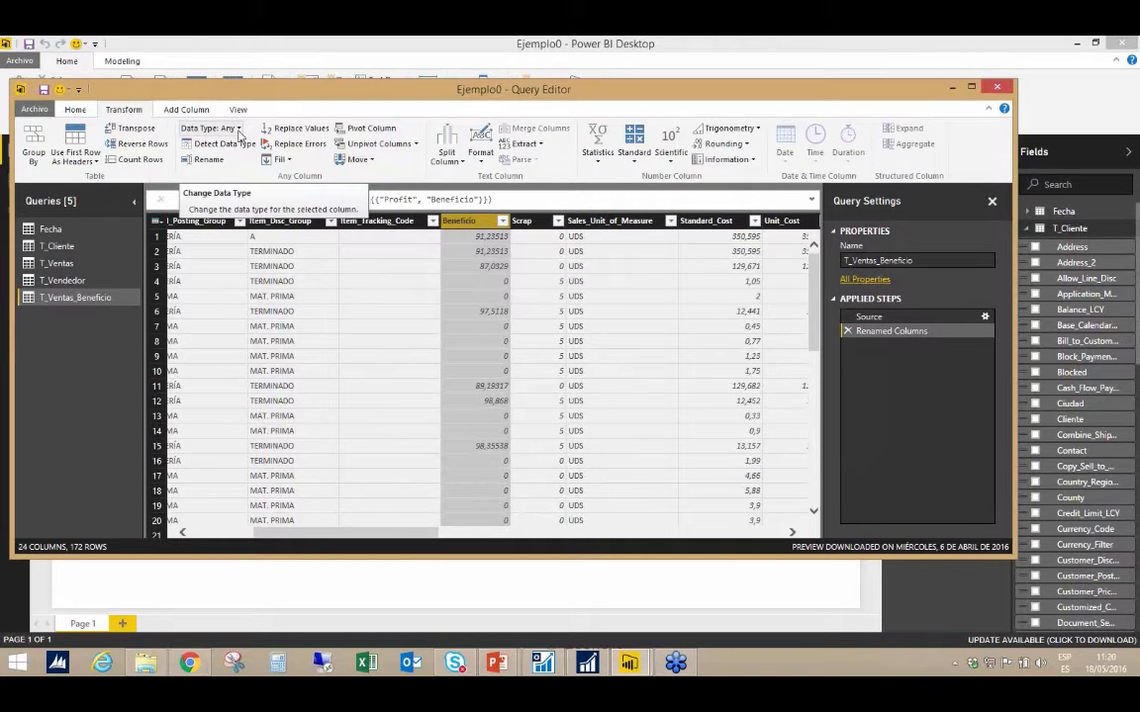
pyautogui.click(241, 132)
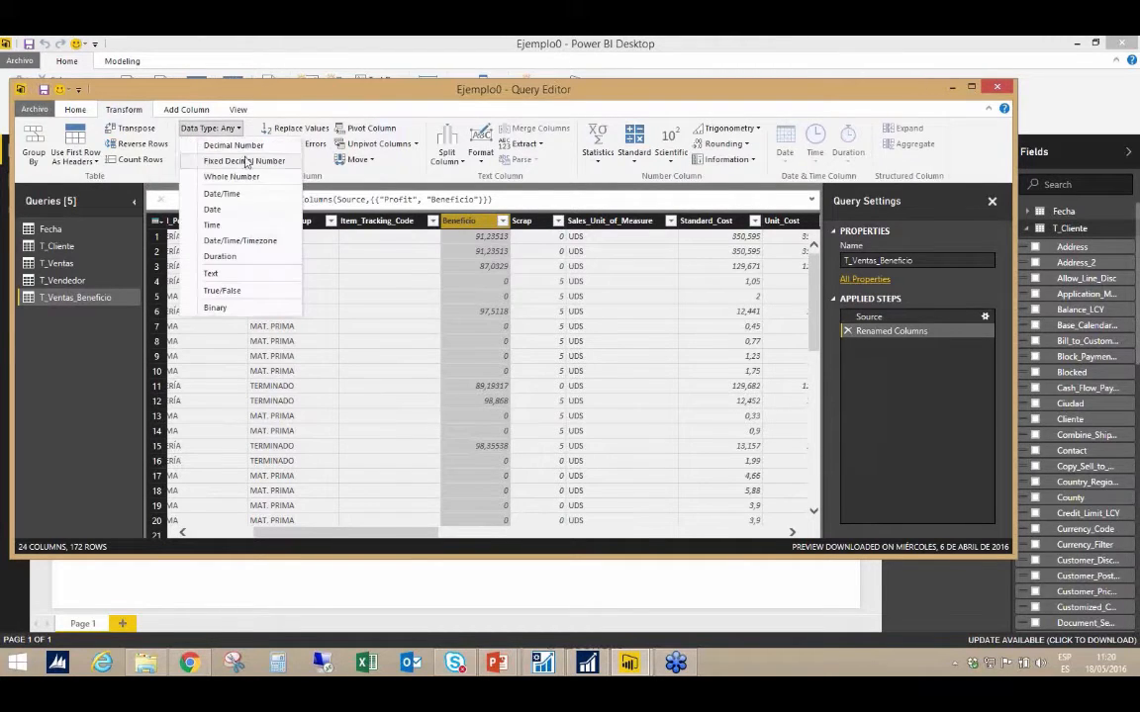
pyautogui.click(245, 146)
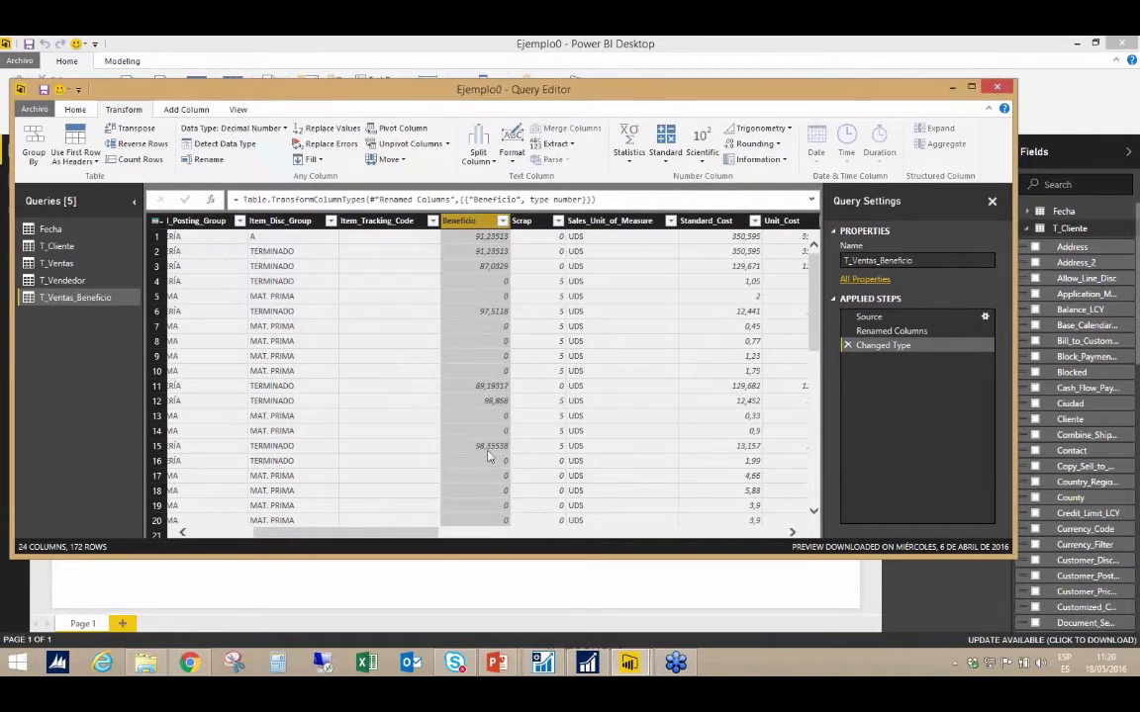
# Rename the Unit_Cost column as Coste and set its data type to Decimal Number.
pyautogui.moveTo(432, 541); pyautogui.dragTo(526, 541)
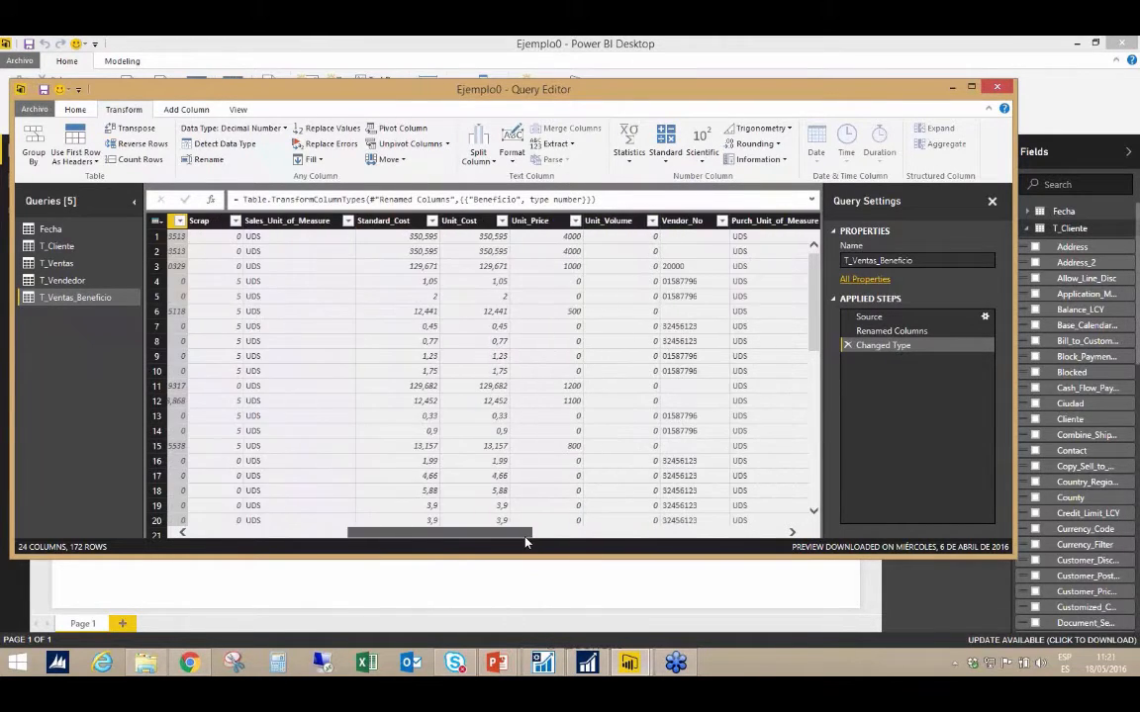
pyautogui.doubleClick(486, 220)
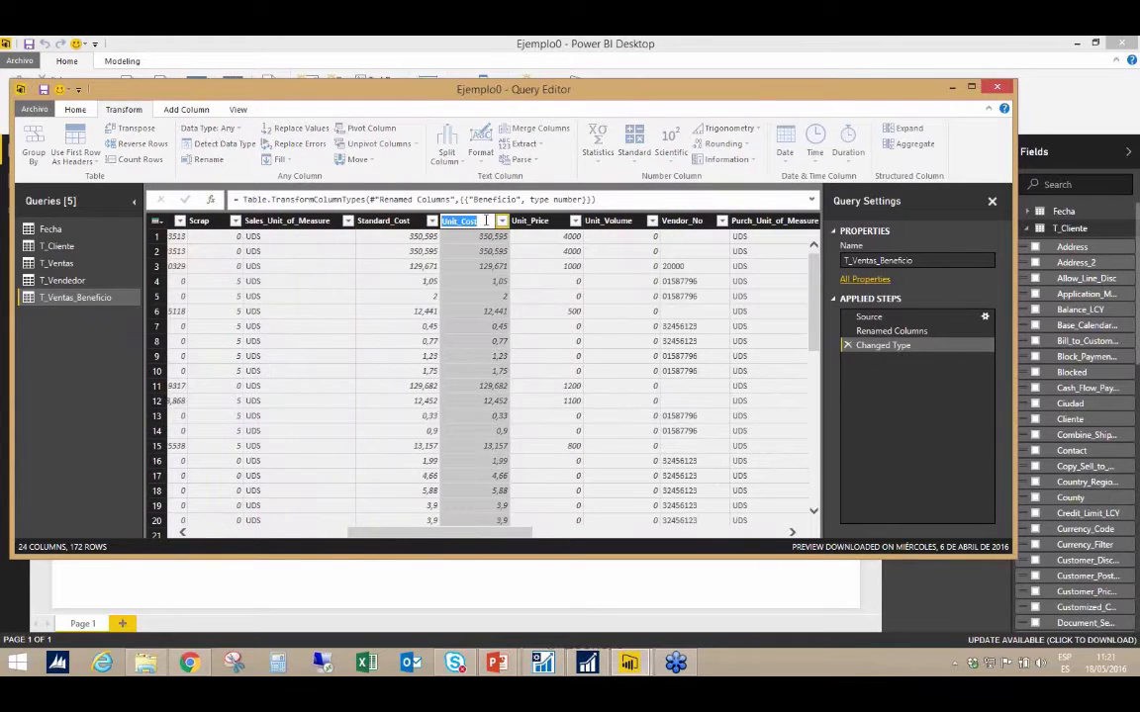
pyautogui.write('Coste')
pyautogui.press('Return')
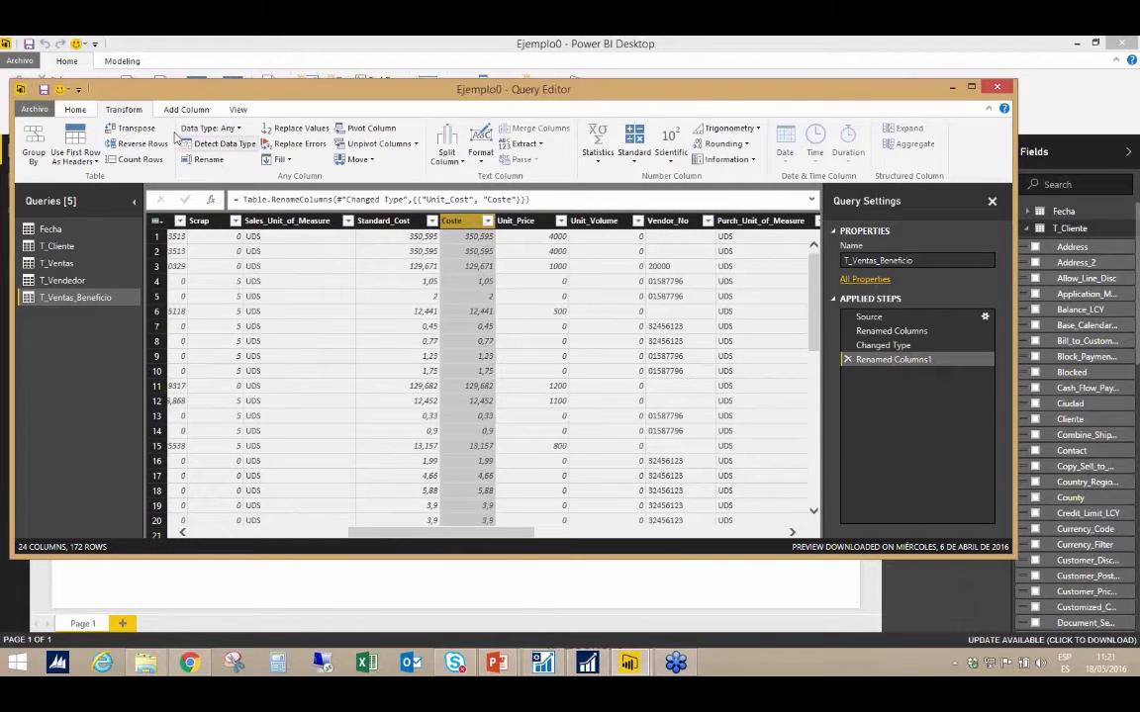
pyautogui.click(209, 127)
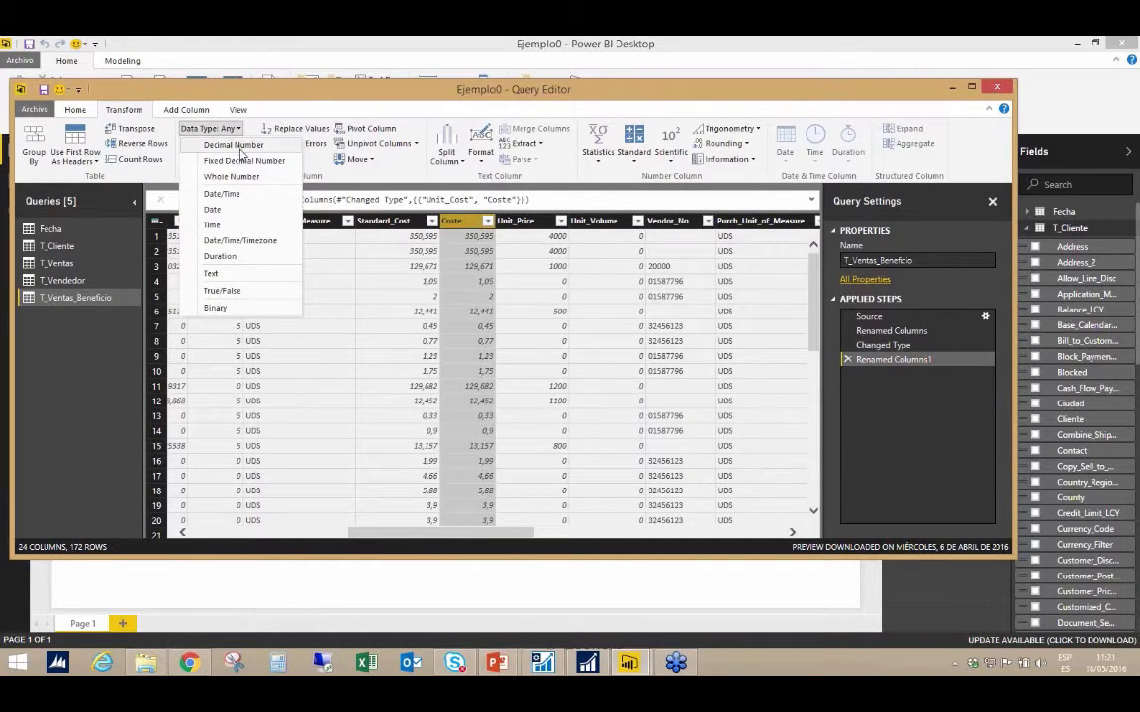
pyautogui.click(240, 150)
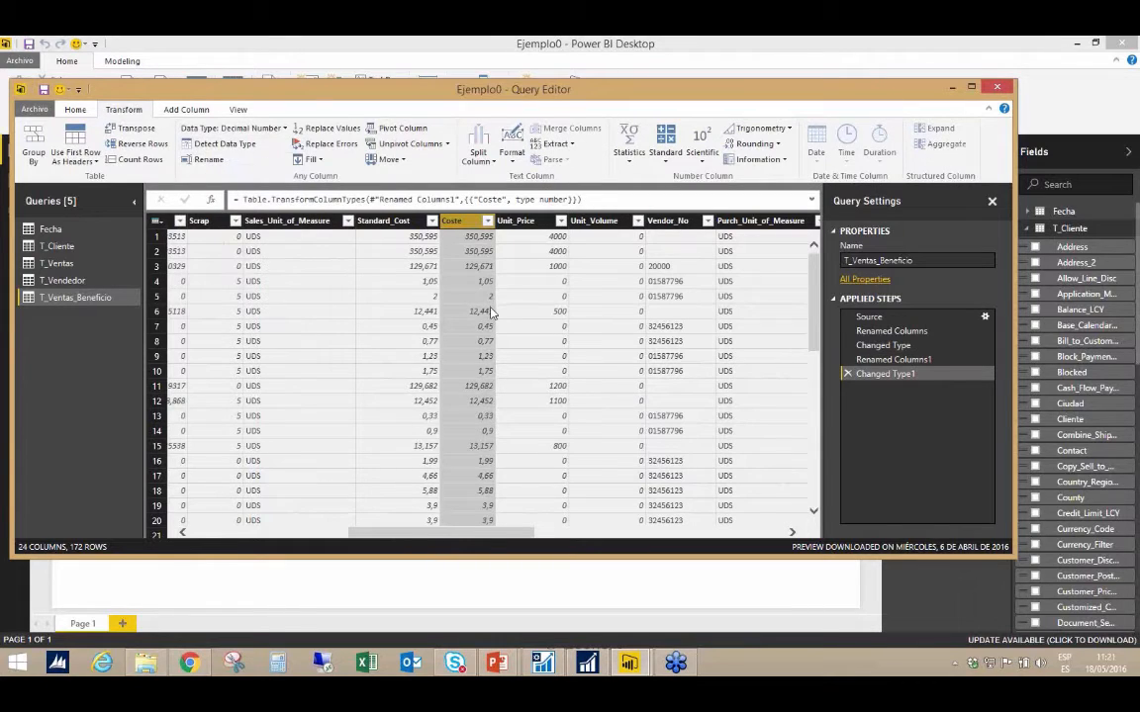
# Rename the Unit_Price column as Precio and set its data type to Decimal Number.
pyautogui.doubleClick(524, 221)
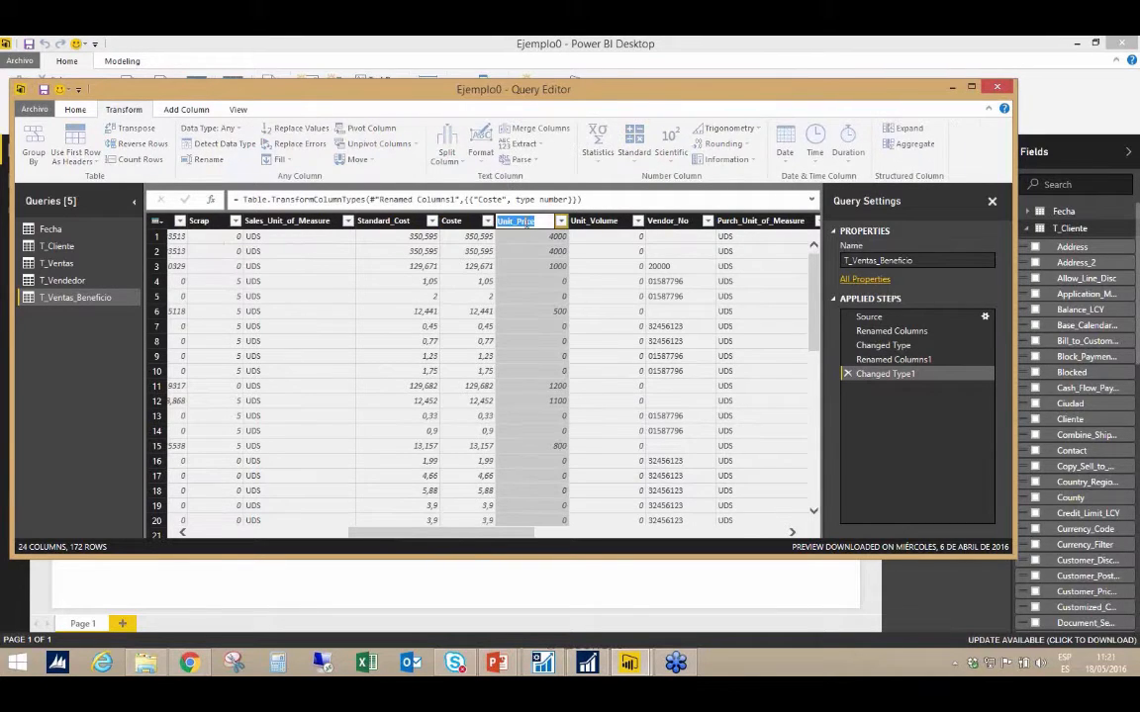
pyautogui.write('P')
pyautogui.press('Return')
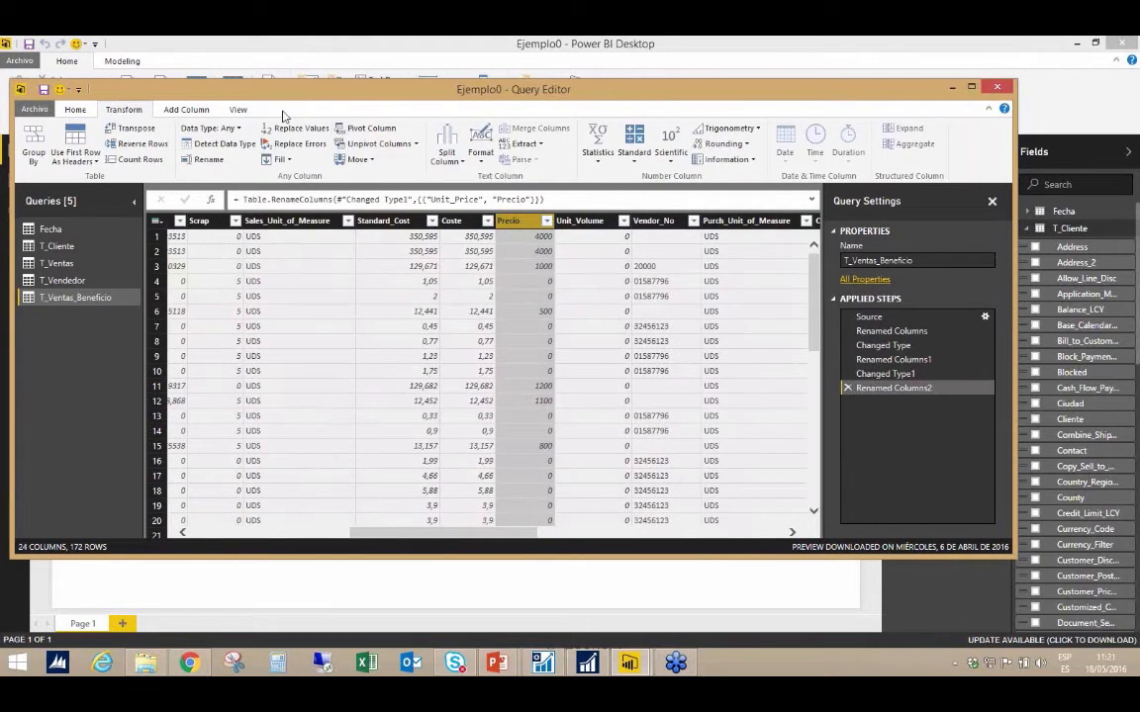
pyautogui.click(231, 129)
pyautogui.click(236, 148)
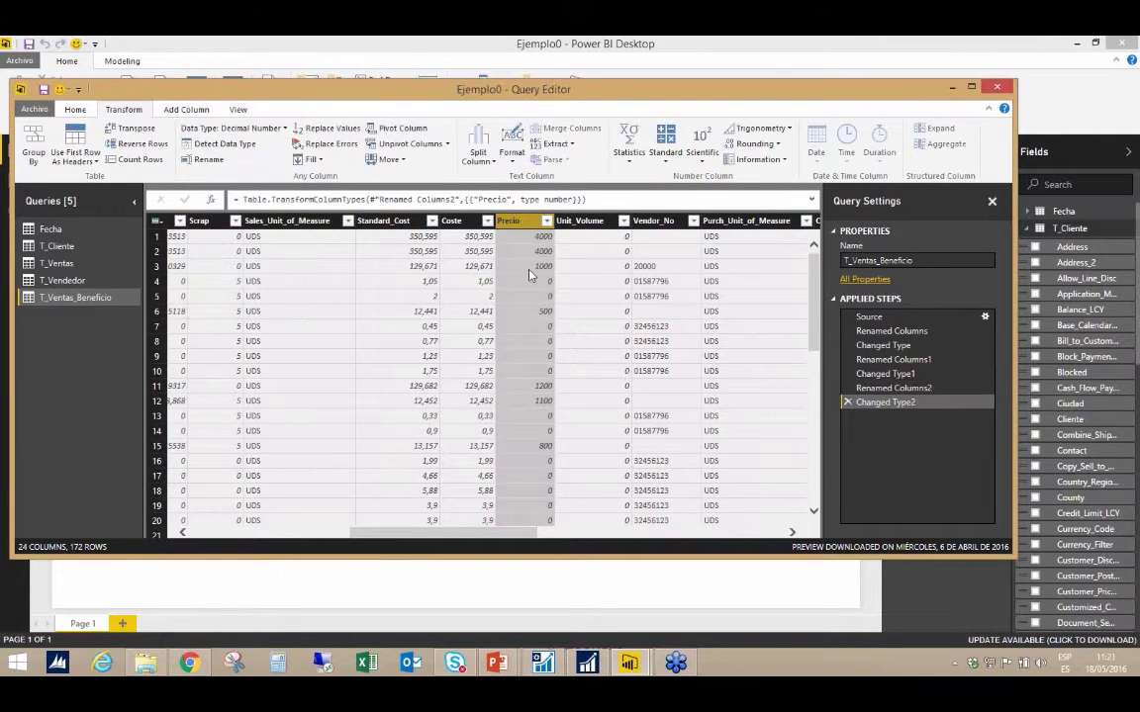
# Hide the query settings, then close the Query Editor and apply the query changes to the model.
pyautogui.moveTo(512, 539); pyautogui.dragTo(360, 534)
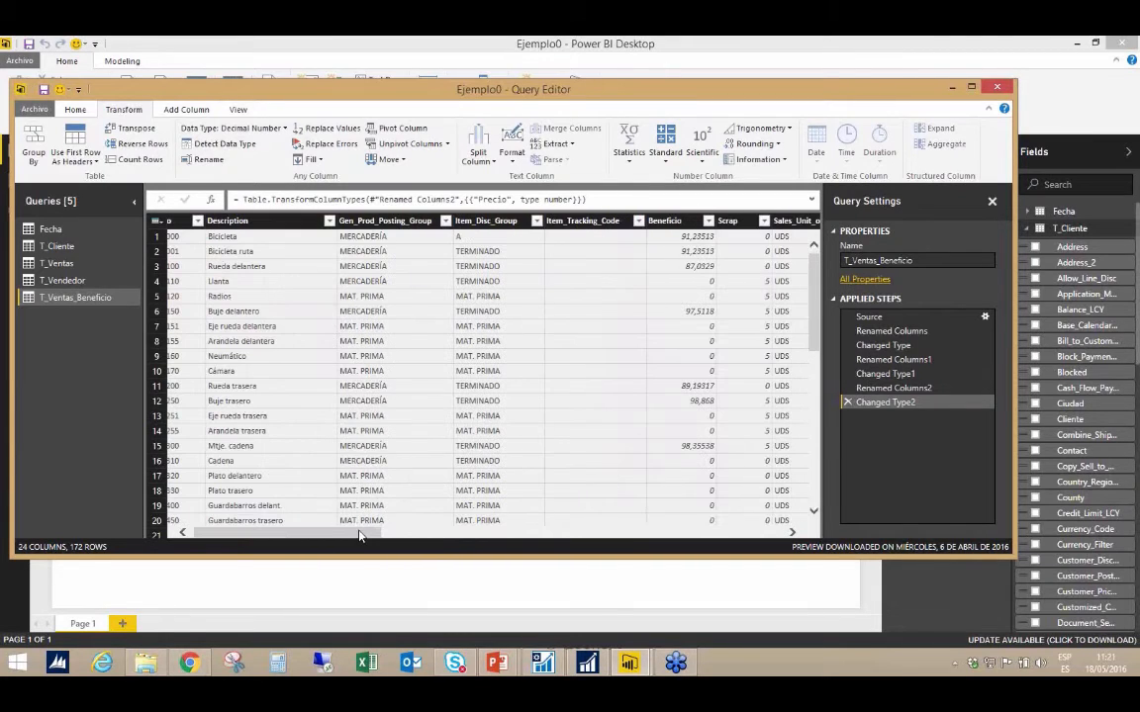
pyautogui.click(992, 202)
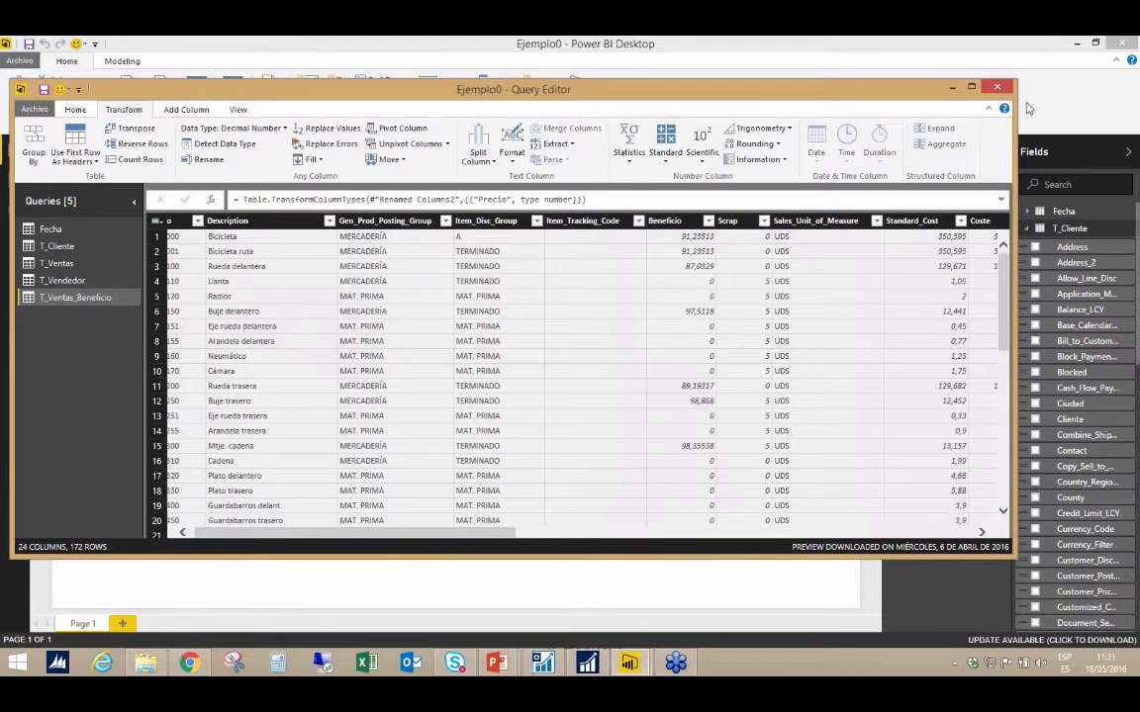
pyautogui.click(999, 89)
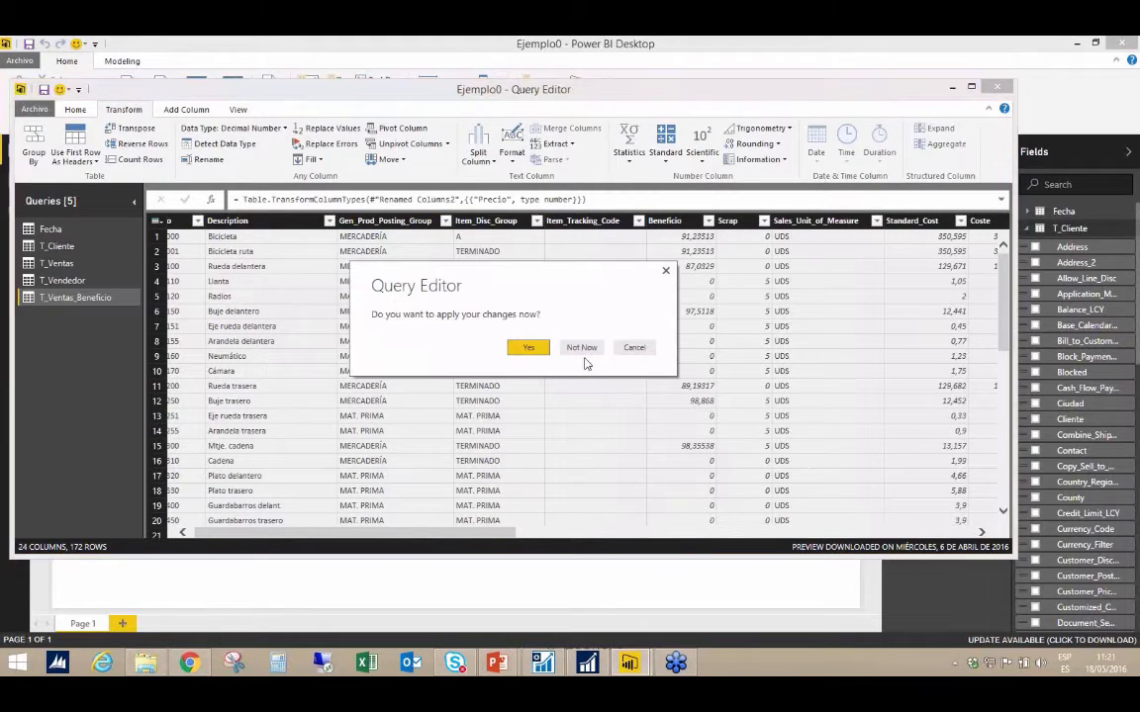
pyautogui.click(534, 348)
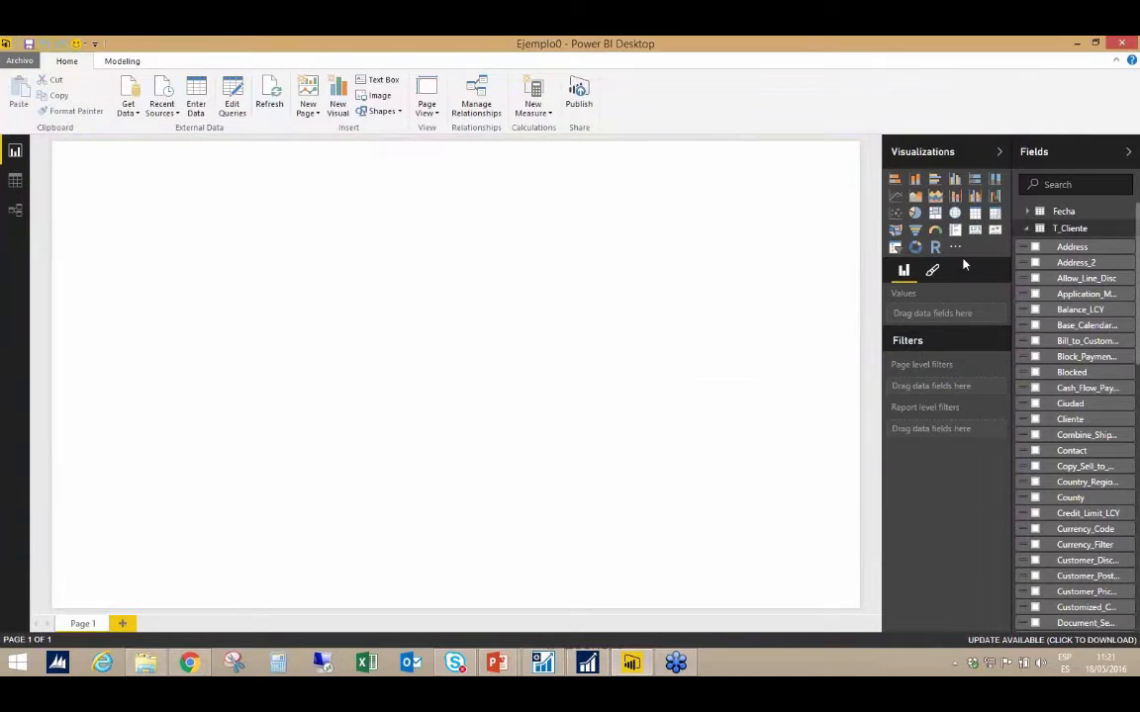
# Collapse the T_Cliente fields and expand the T_Ventas table to view its fields.
pyautogui.click(1027, 233)
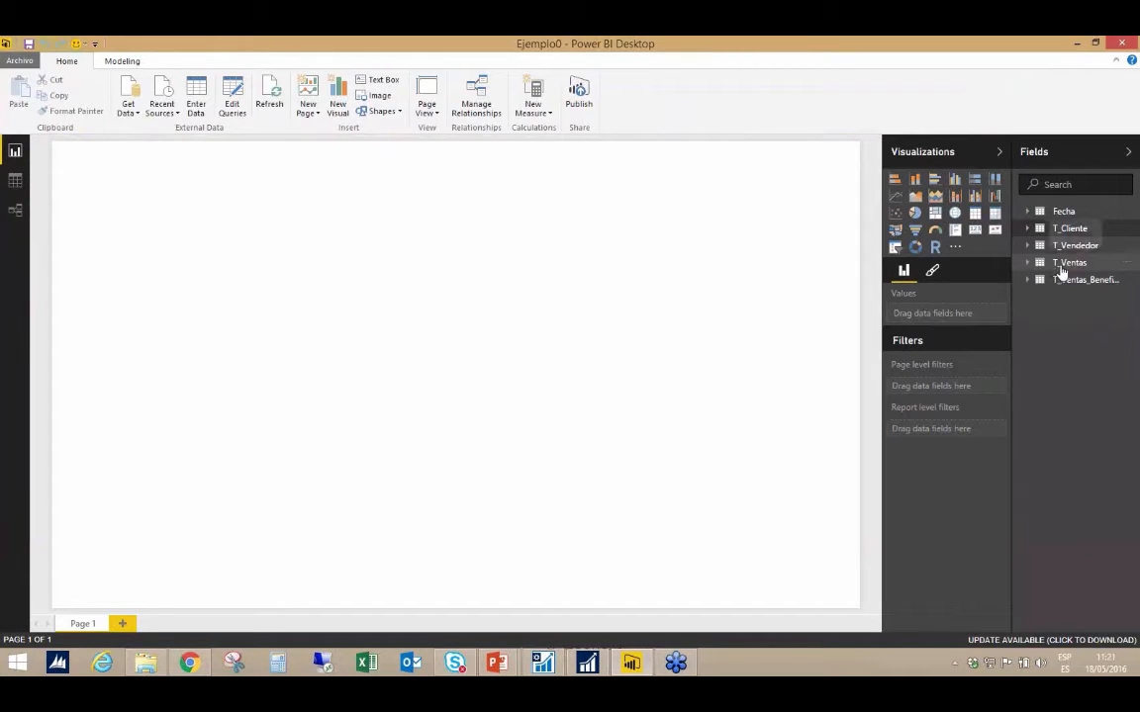
pyautogui.click(1062, 265)
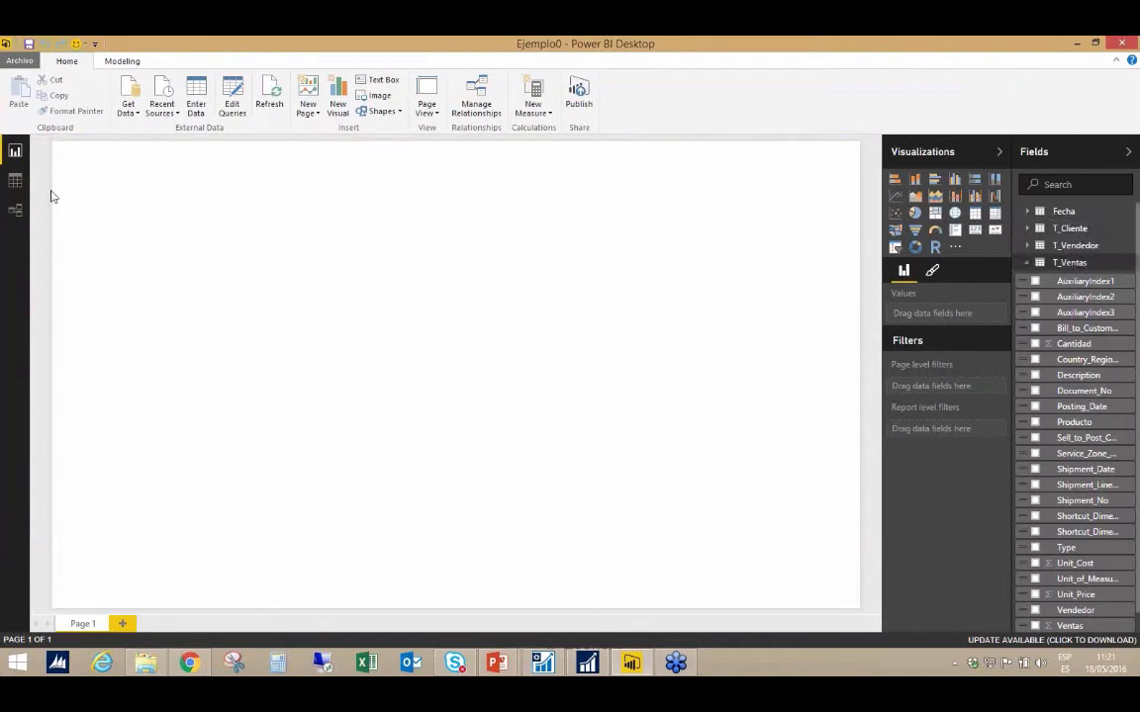
# Display the T_Ventas table in the data view, select its Unit_Cost column and bring up the modeling commands.
pyautogui.click(14, 180)
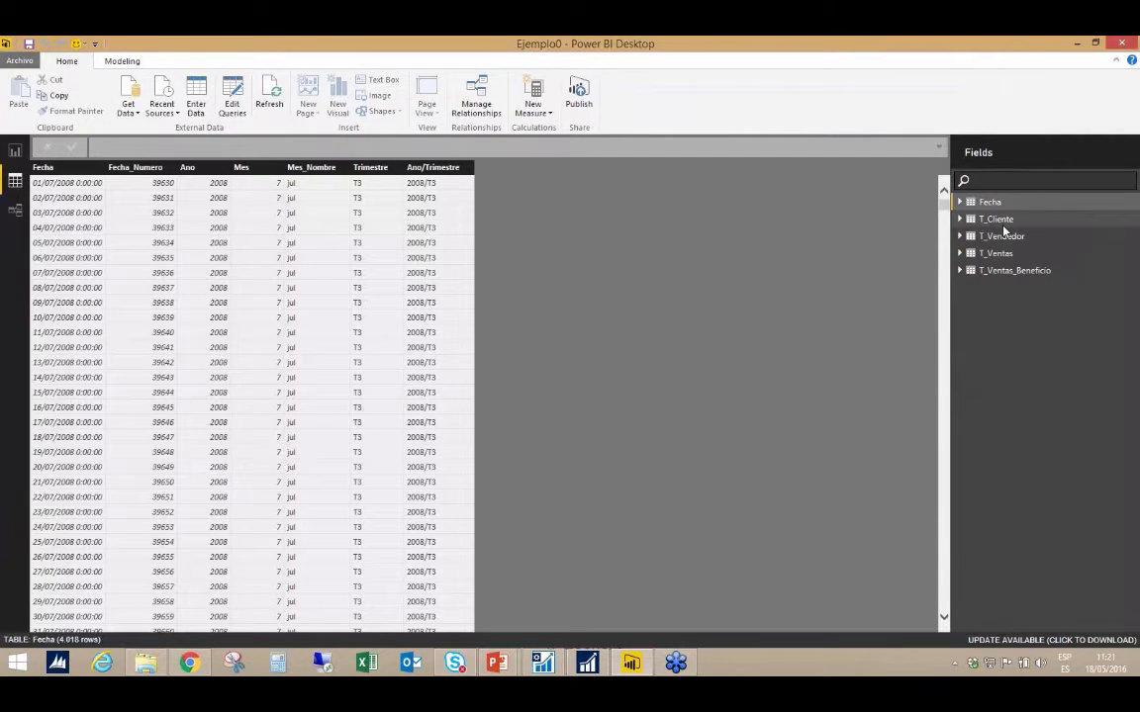
pyautogui.click(1000, 255)
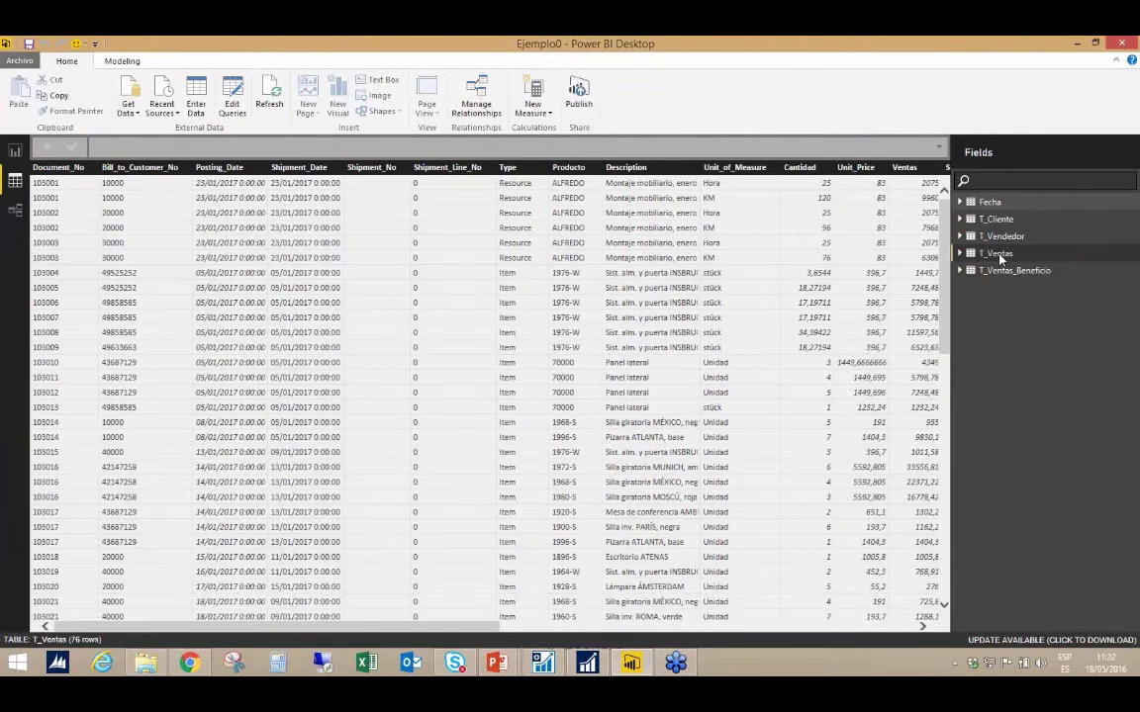
pyautogui.moveTo(477, 627); pyautogui.dragTo(890, 627)
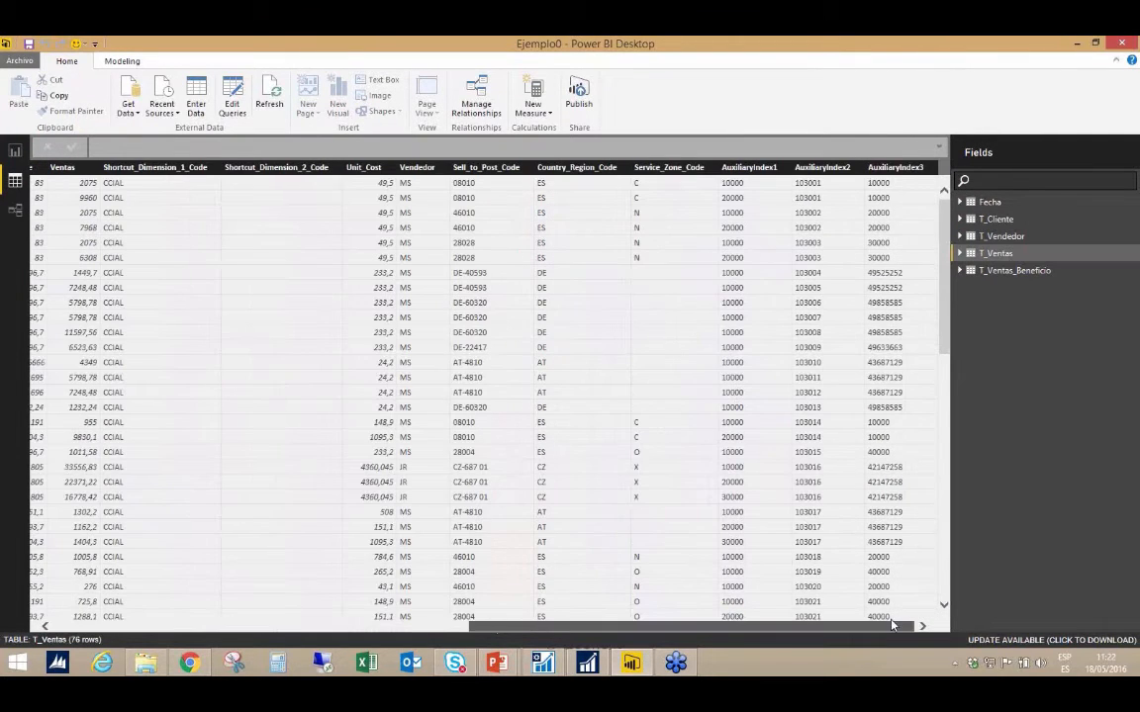
pyautogui.click(377, 203)
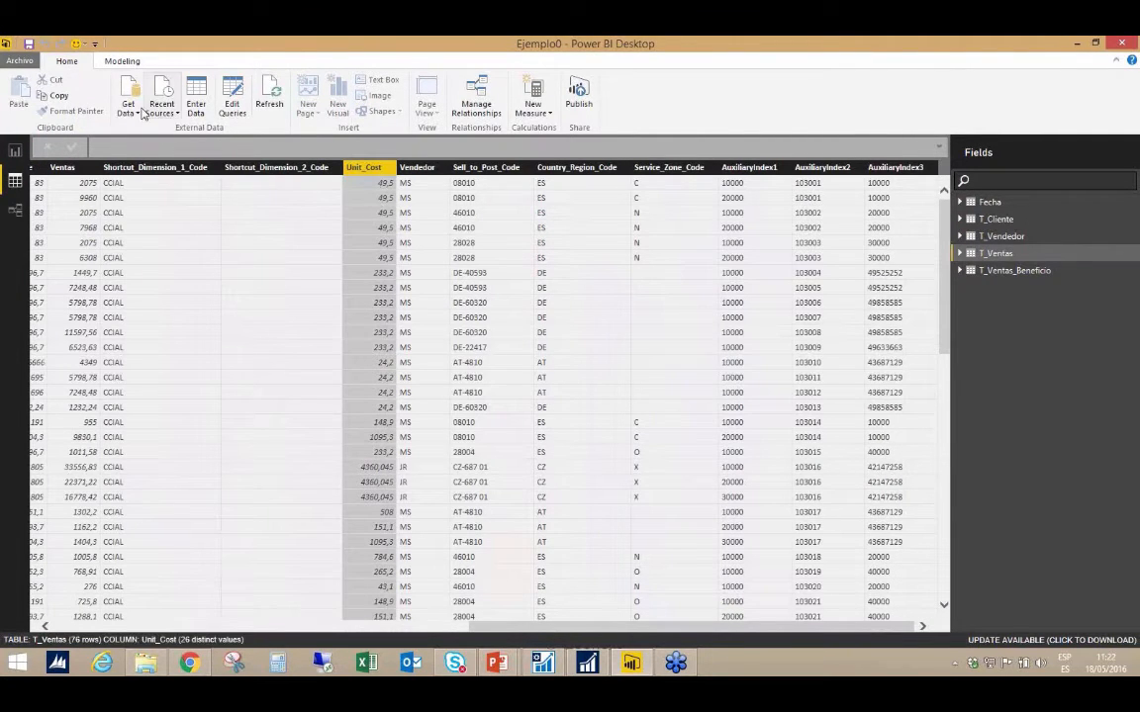
pyautogui.click(125, 63)
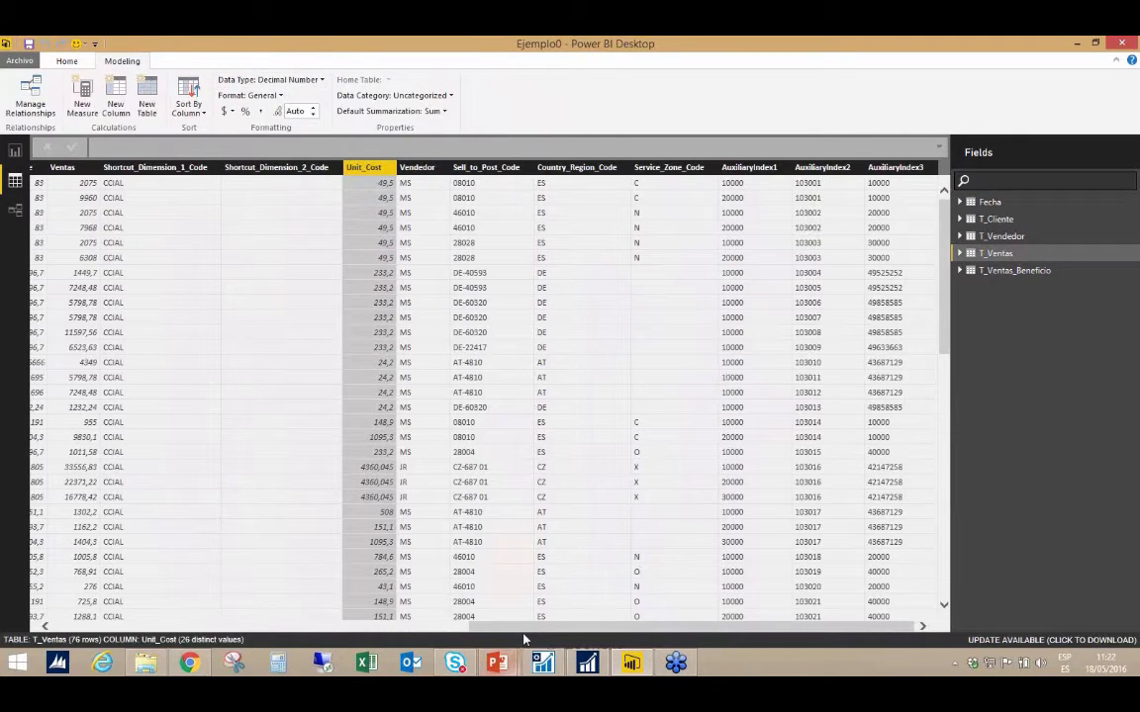
pyautogui.moveTo(506, 627); pyautogui.dragTo(91, 635)
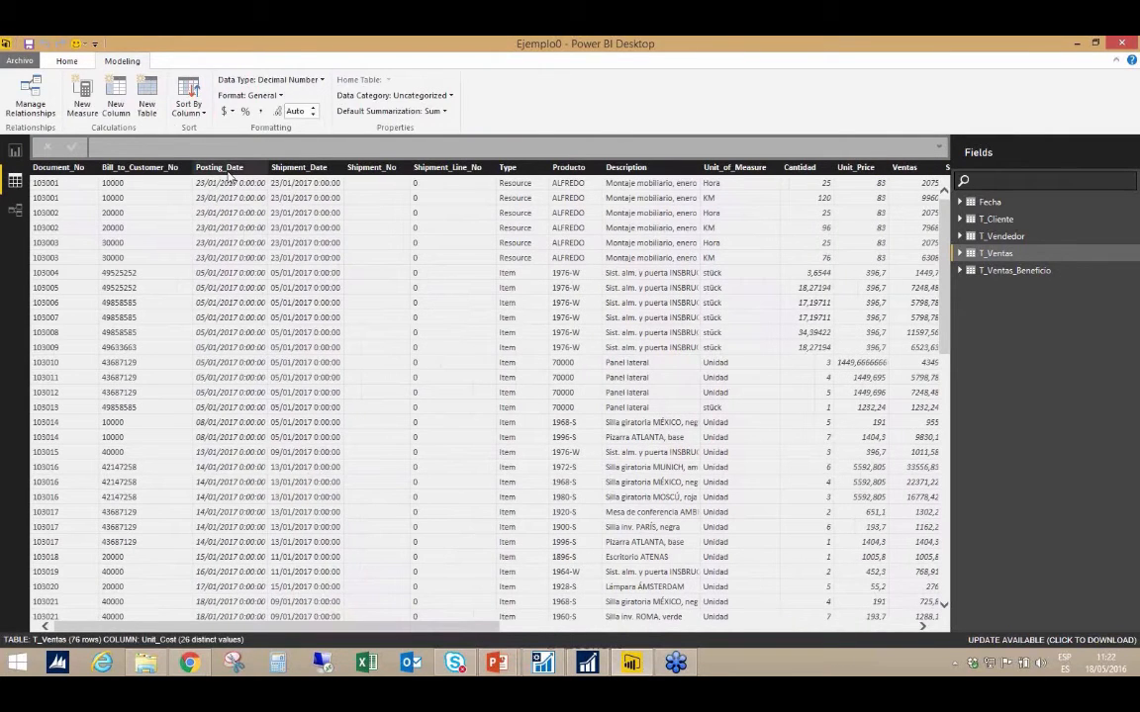
# Add a calculated column to T_Ventas with the formula Año = YEAR(T_Ventas[Posting_Date]).
pyautogui.click(227, 168)
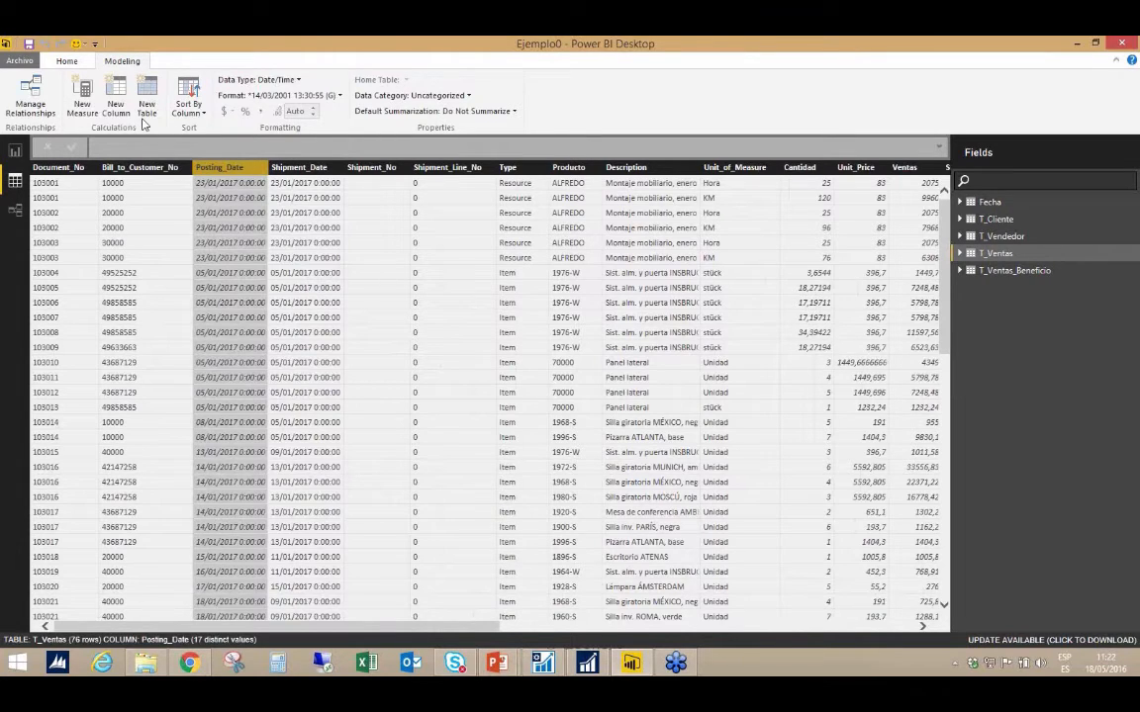
pyautogui.moveTo(497, 629); pyautogui.dragTo(955, 639)
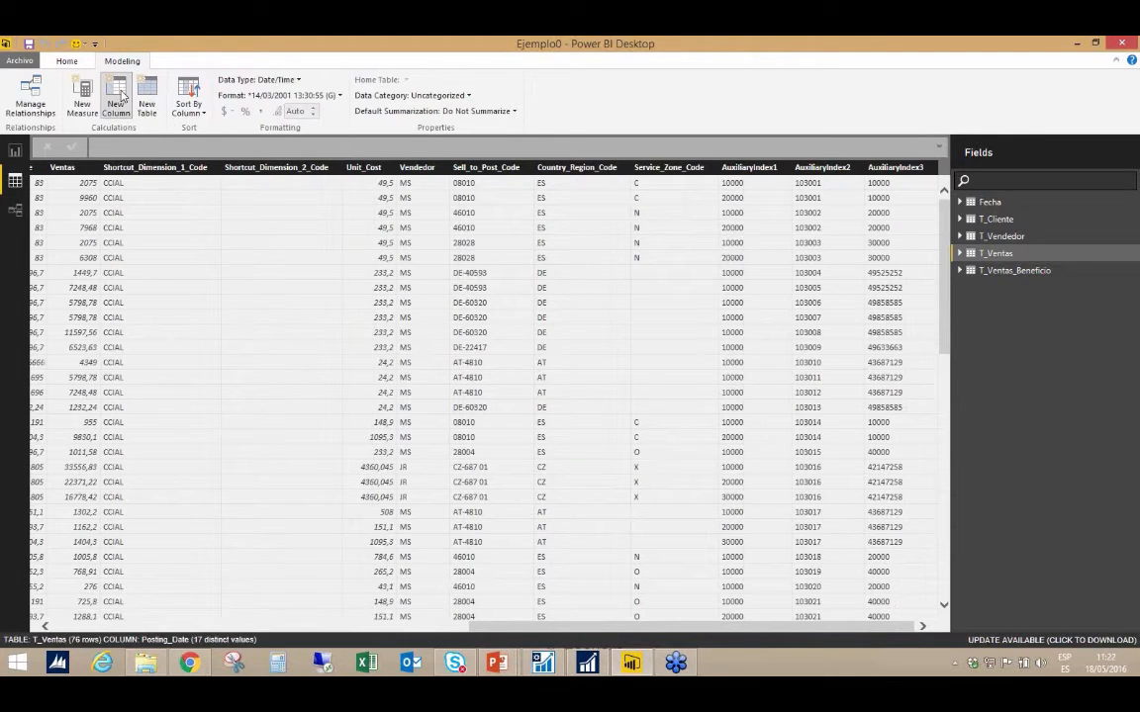
pyautogui.click(116, 99)
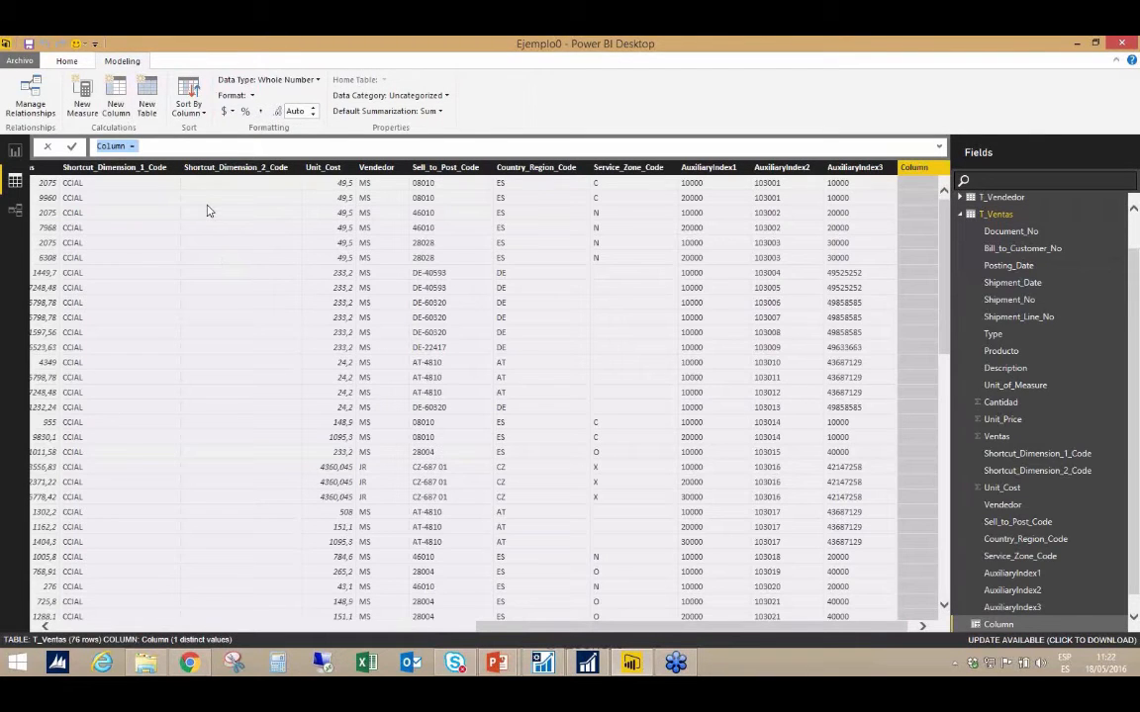
pyautogui.write('Año = Y')
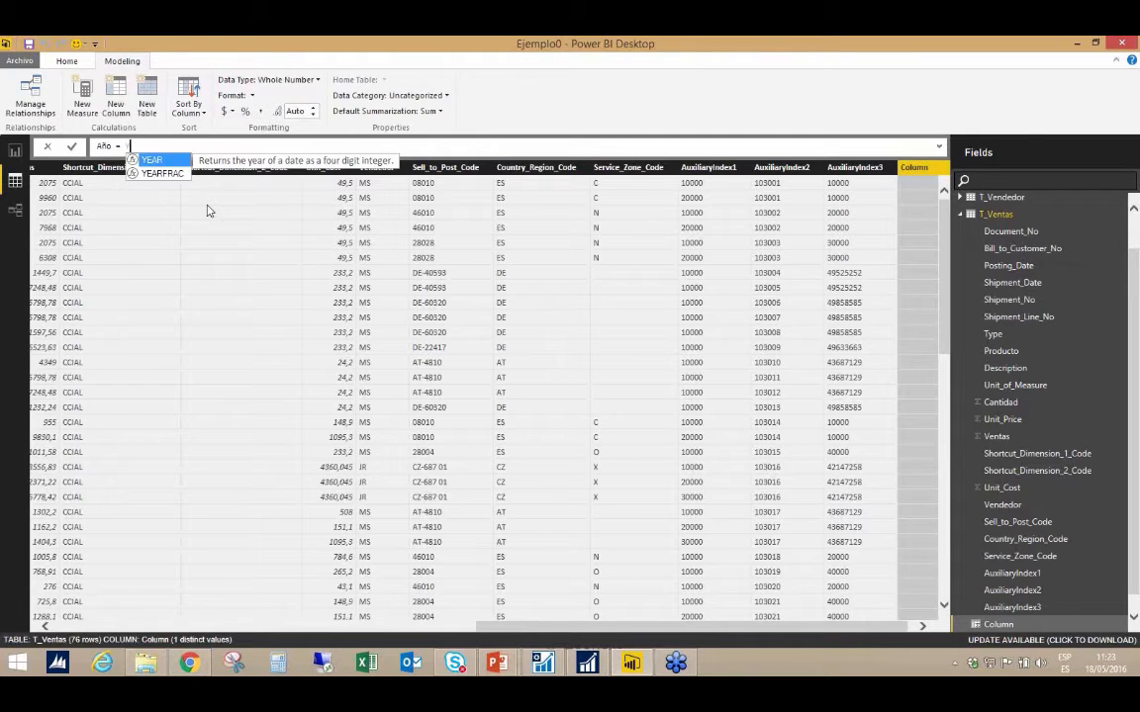
pyautogui.press('Tab')
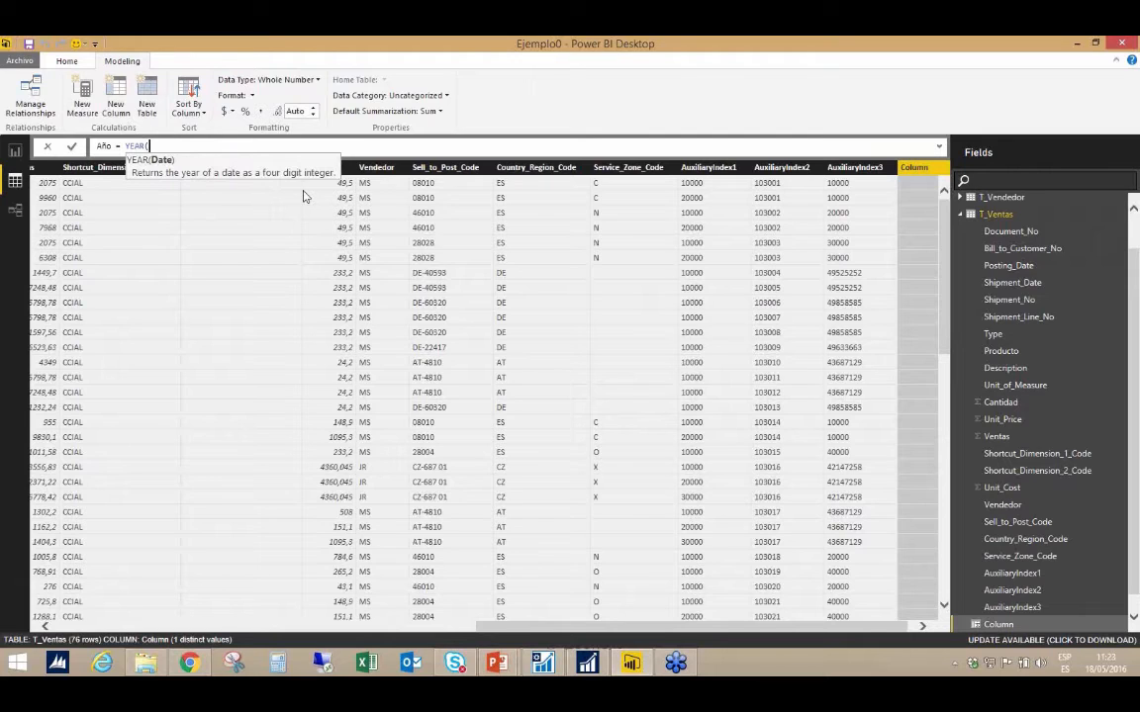
pyautogui.write('T_V')
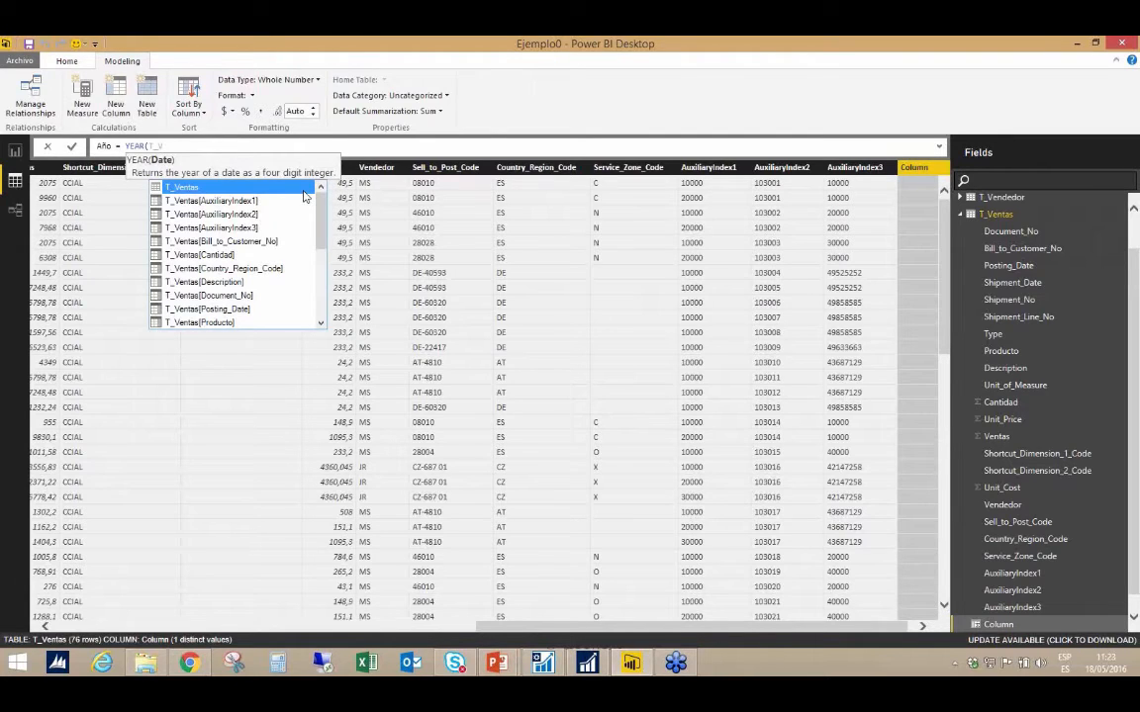
pyautogui.press('Down')
pyautogui.press('Down')
pyautogui.press('Down')
pyautogui.press('Down')
pyautogui.press('Down')
pyautogui.press('Down')
pyautogui.press('Down')
pyautogui.press('Down')
pyautogui.press('Down')
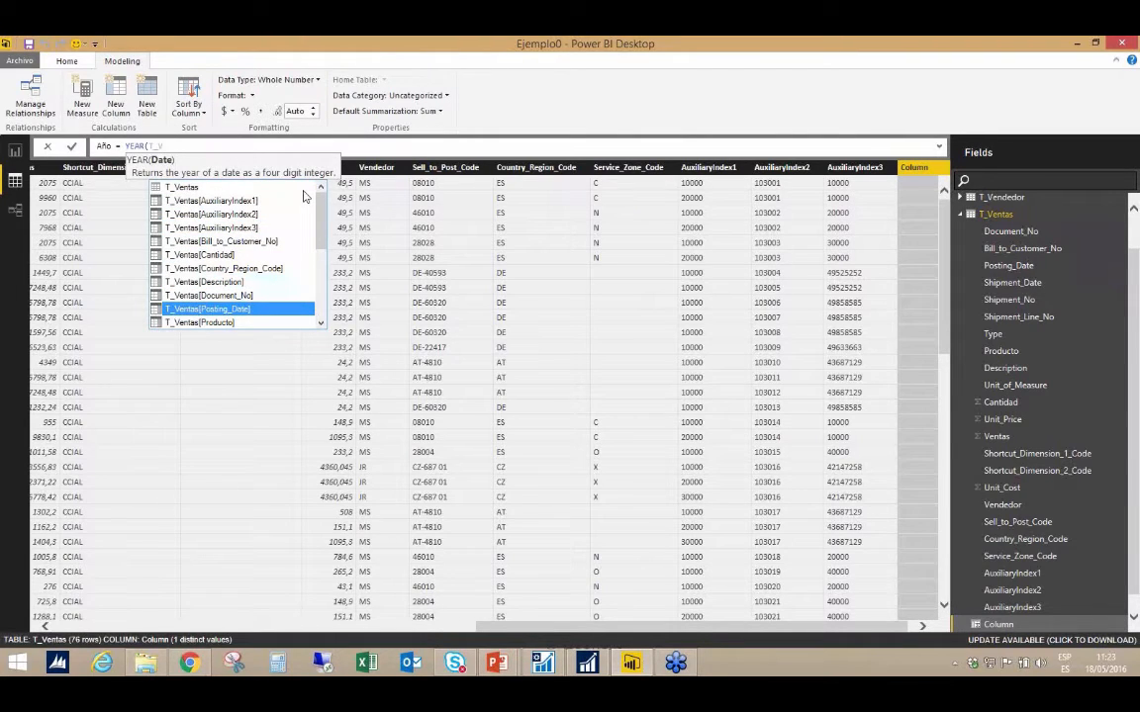
pyautogui.write('V')
pyautogui.press('Tab')
pyautogui.write(')')
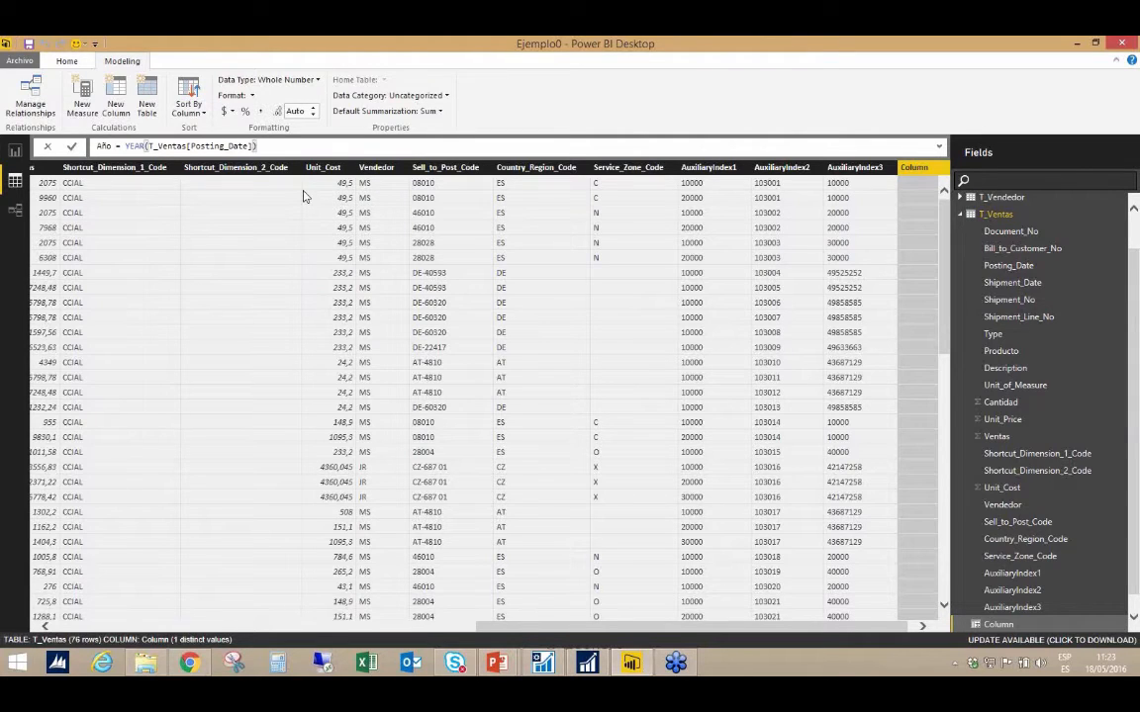
pyautogui.press('Return')
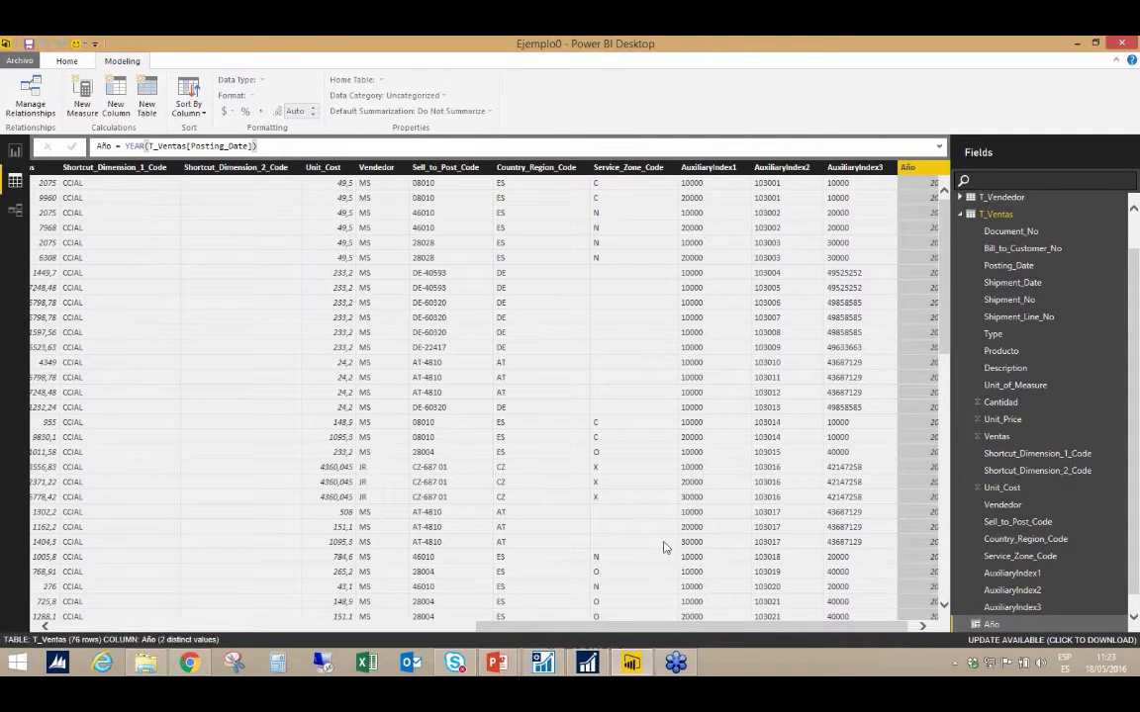
pyautogui.moveTo(761, 629); pyautogui.dragTo(793, 629)
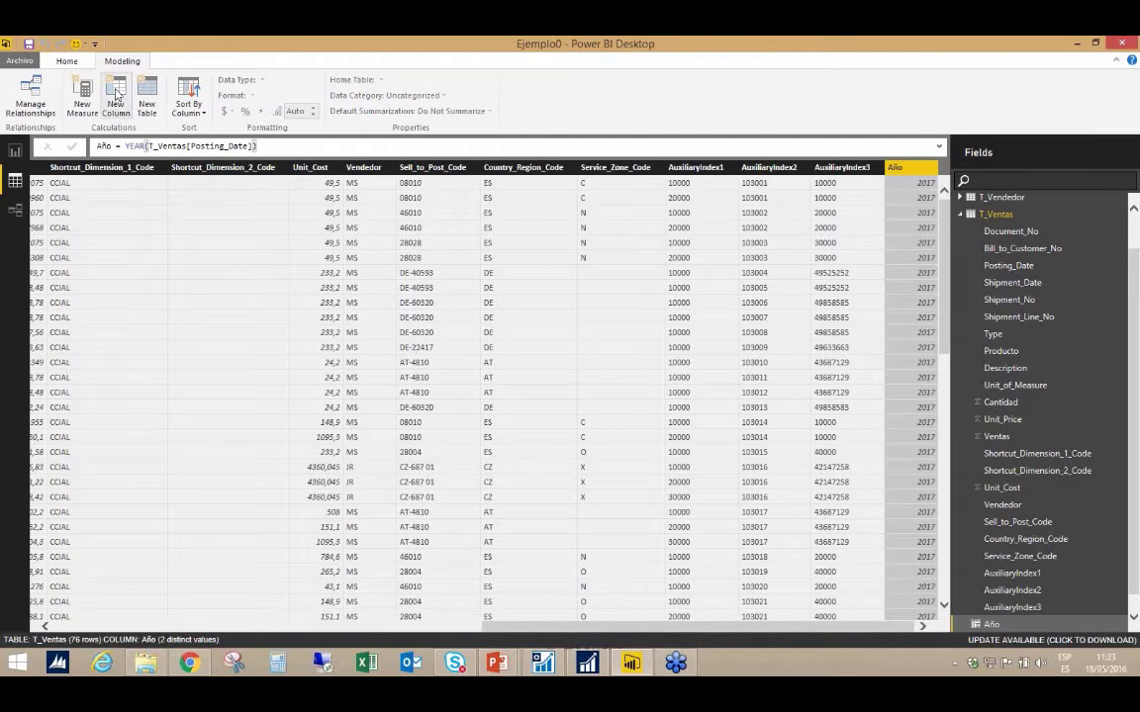
# Add a second calculated column to T_Ventas with the formula Mes = MONTH(T_Ventas[Posting_Date]).
pyautogui.click(115, 94)
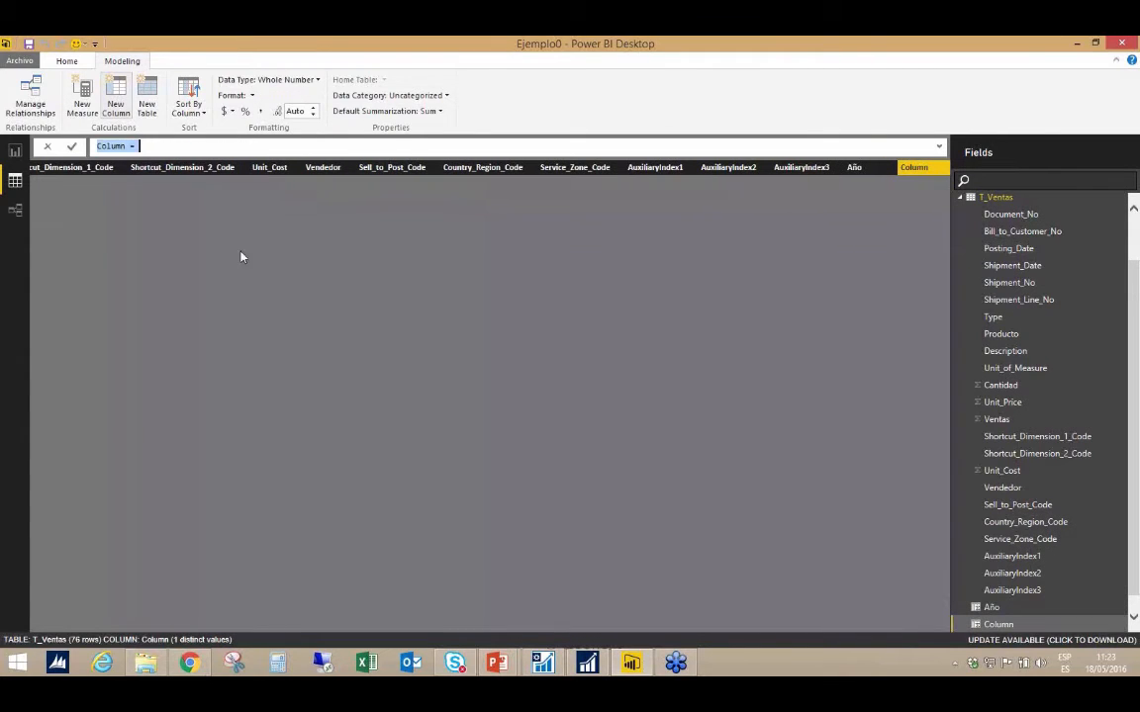
pyautogui.write('Mes = ')
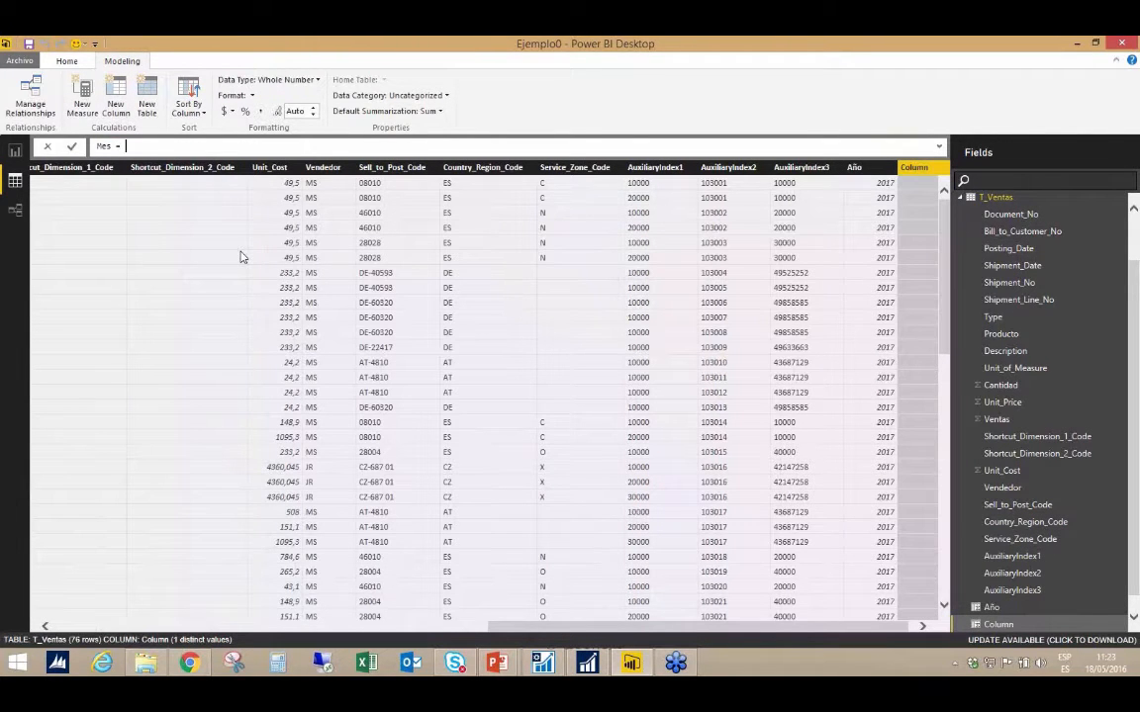
pyautogui.write('Mou')
pyautogui.press('BackSpace')
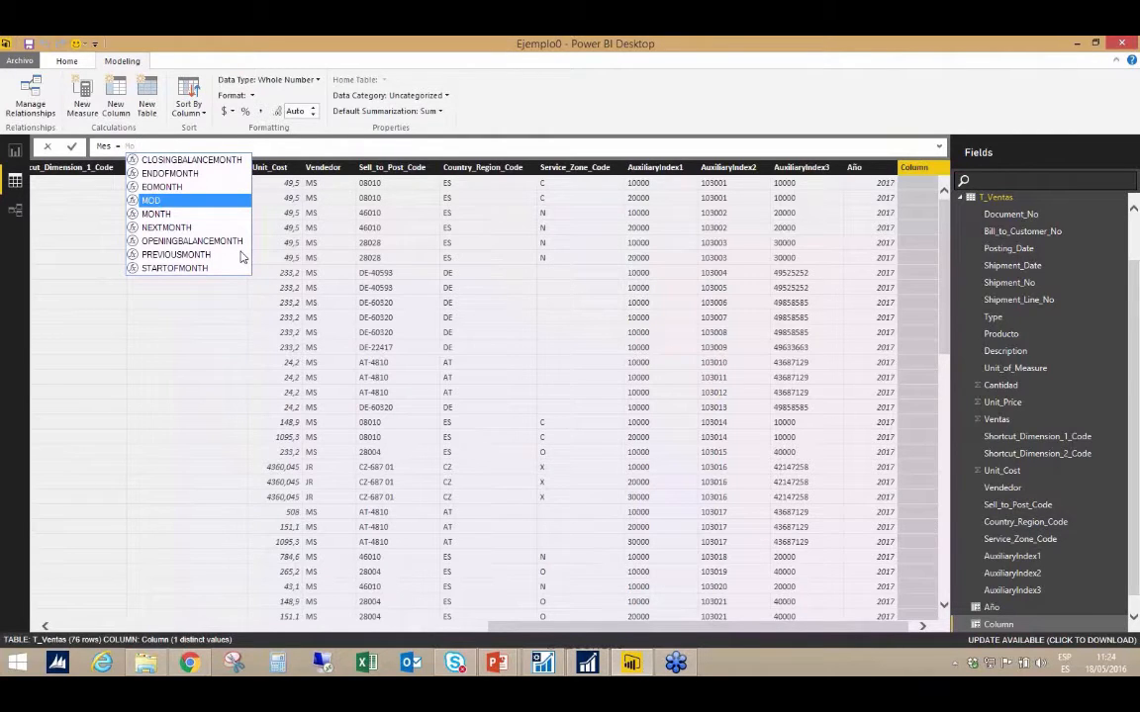
pyautogui.press('Down')
pyautogui.press('Tab')
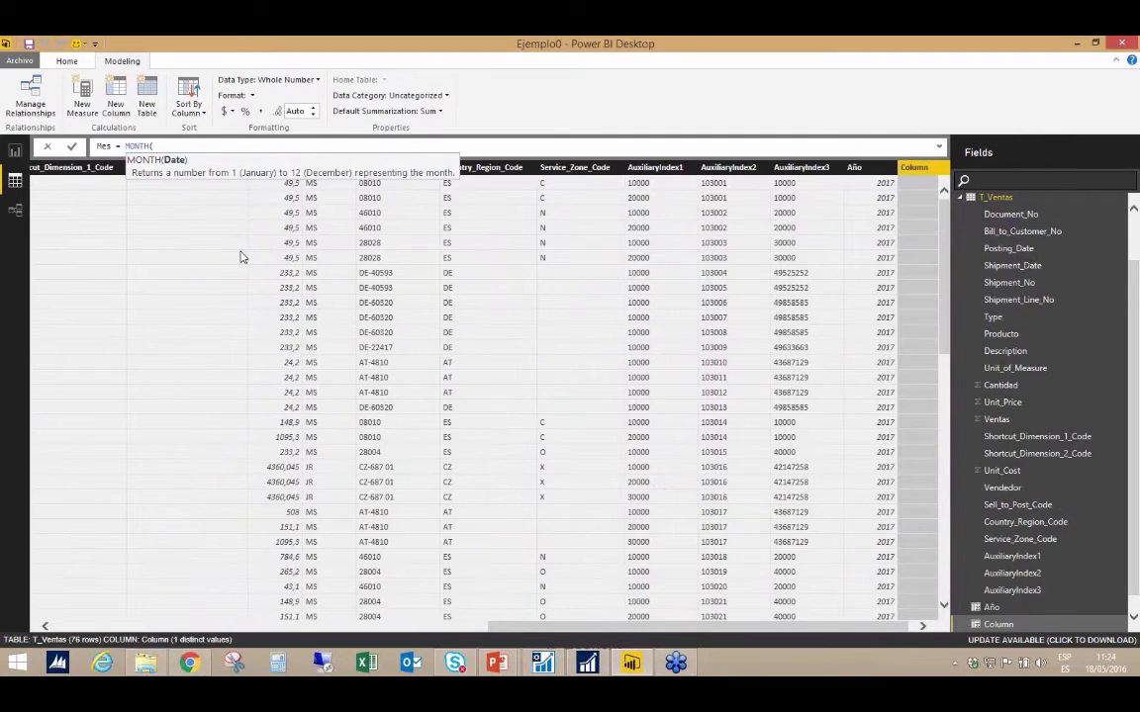
pyautogui.write('T_Ve')
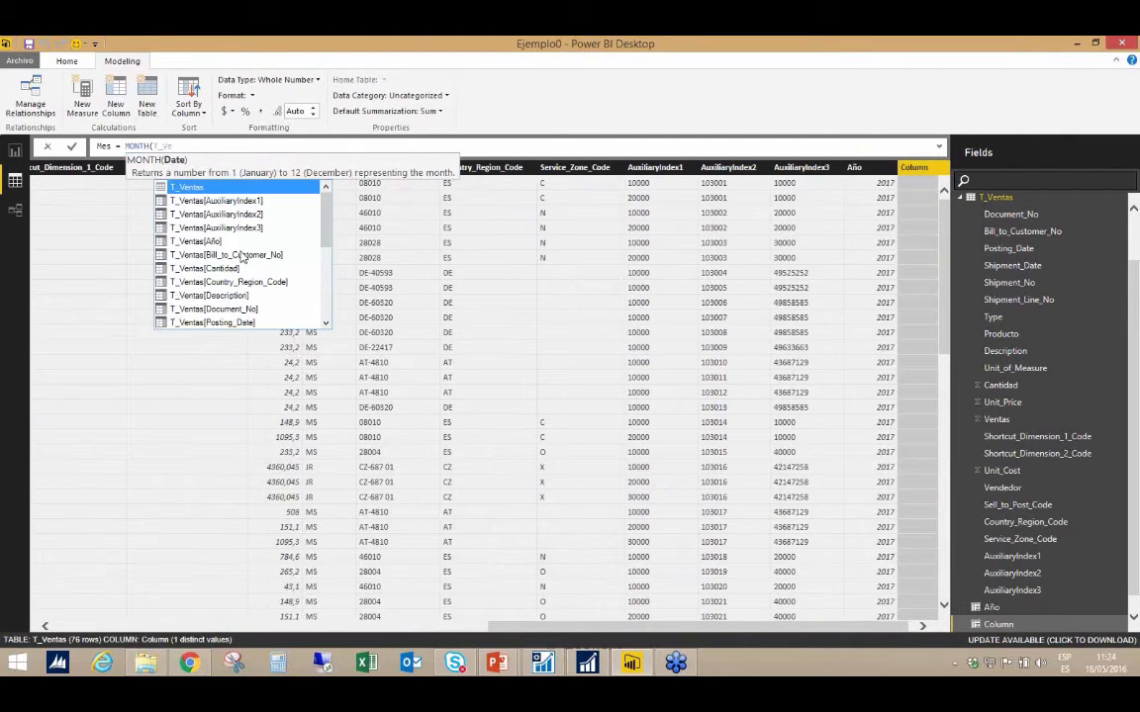
pyautogui.write('nt')
pyautogui.press('Down')
pyautogui.press('Down')
pyautogui.press('Down')
pyautogui.press('Down')
pyautogui.press('Down')
pyautogui.press('Down')
pyautogui.press('Down')
pyautogui.press('Down')
pyautogui.press('Down')
pyautogui.press('Down')
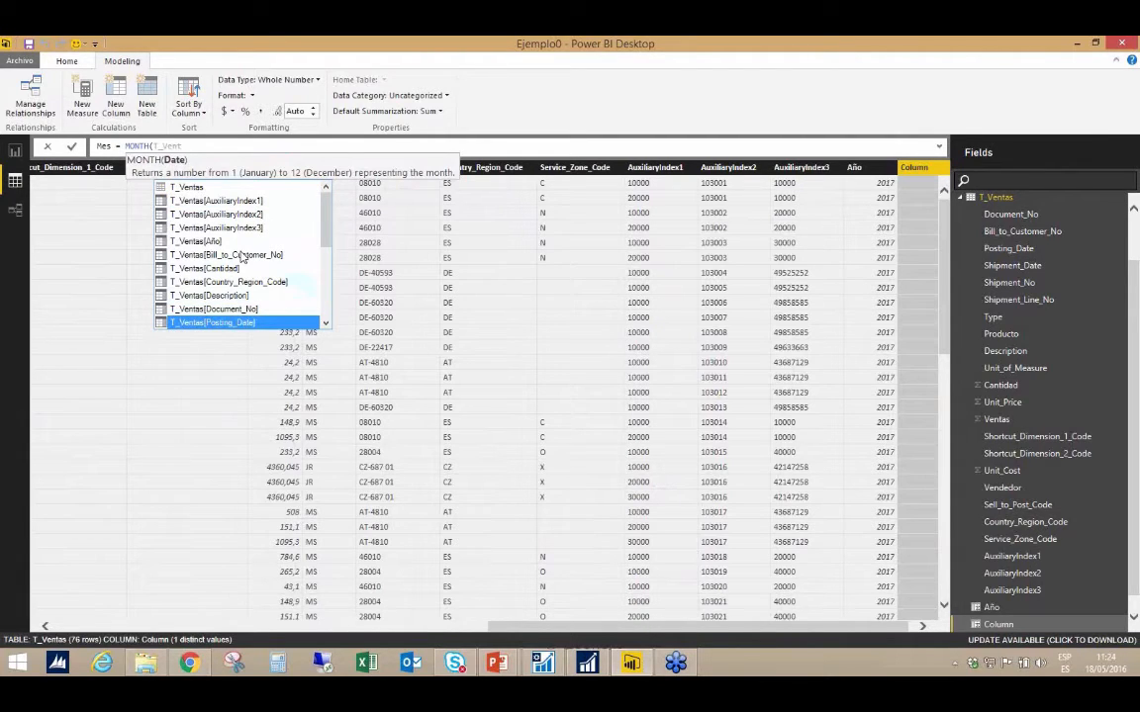
pyautogui.press('Tab')
pyautogui.write(')')
pyautogui.press('Return')
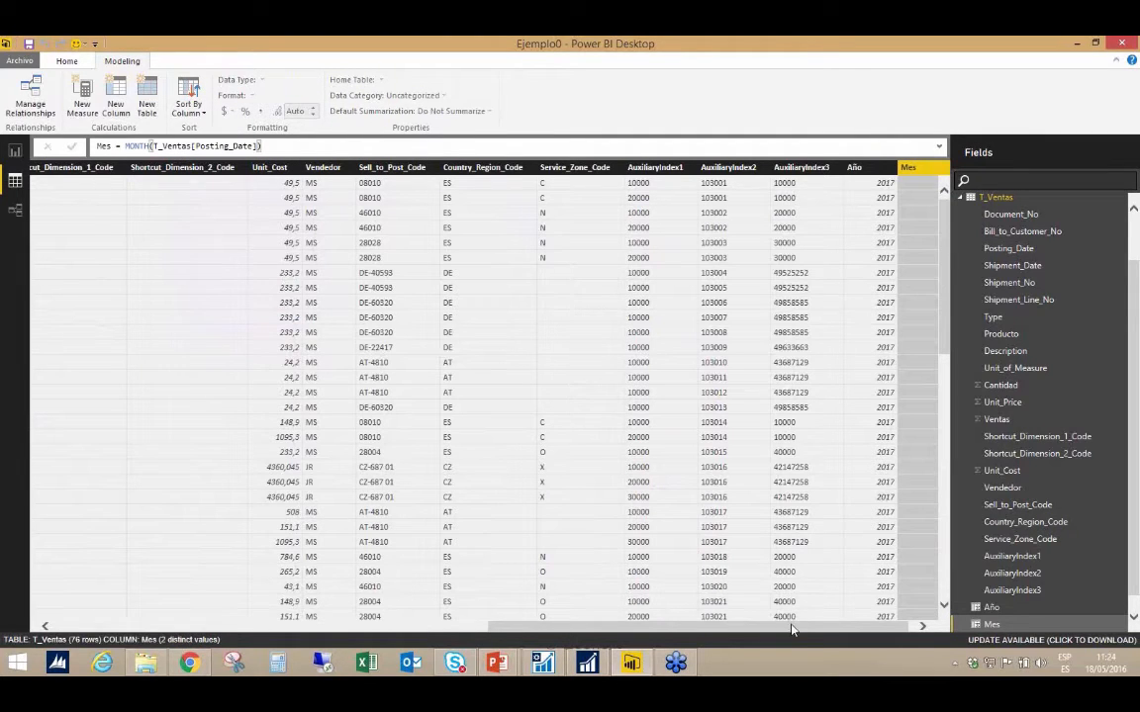
pyautogui.moveTo(803, 632); pyautogui.dragTo(831, 629)
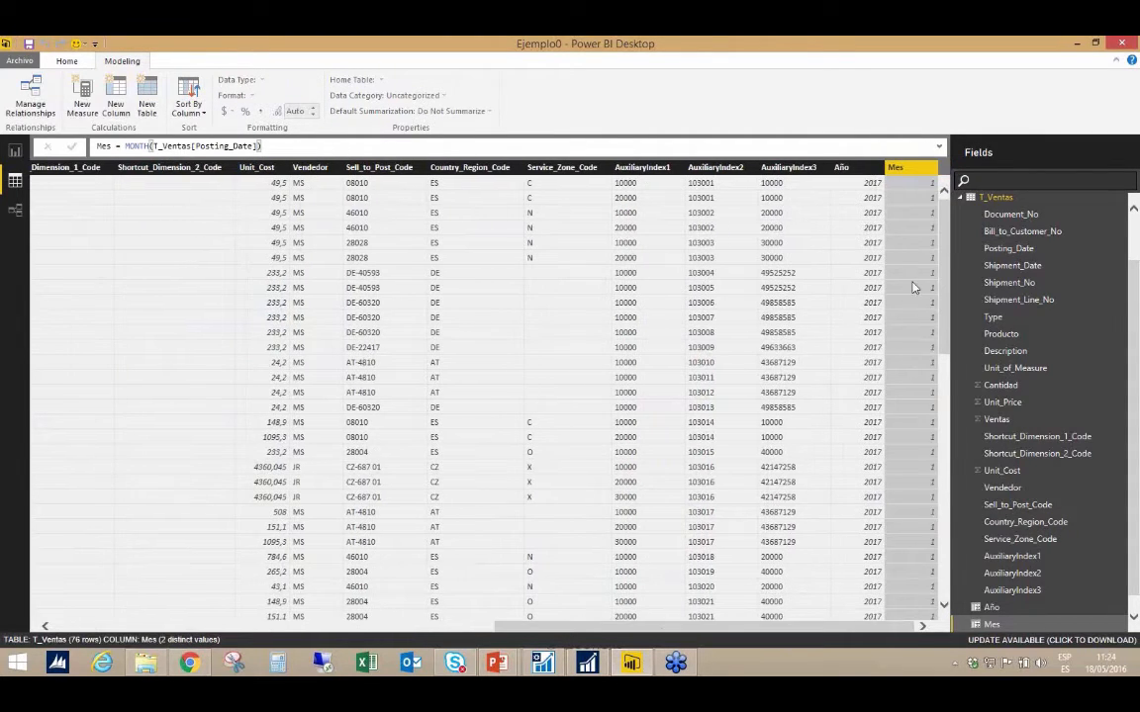
# Compare the Año and Mes values with the posting dates in the lower rows of T_Ventas.
pyautogui.moveTo(946, 260); pyautogui.dragTo(940, 485)
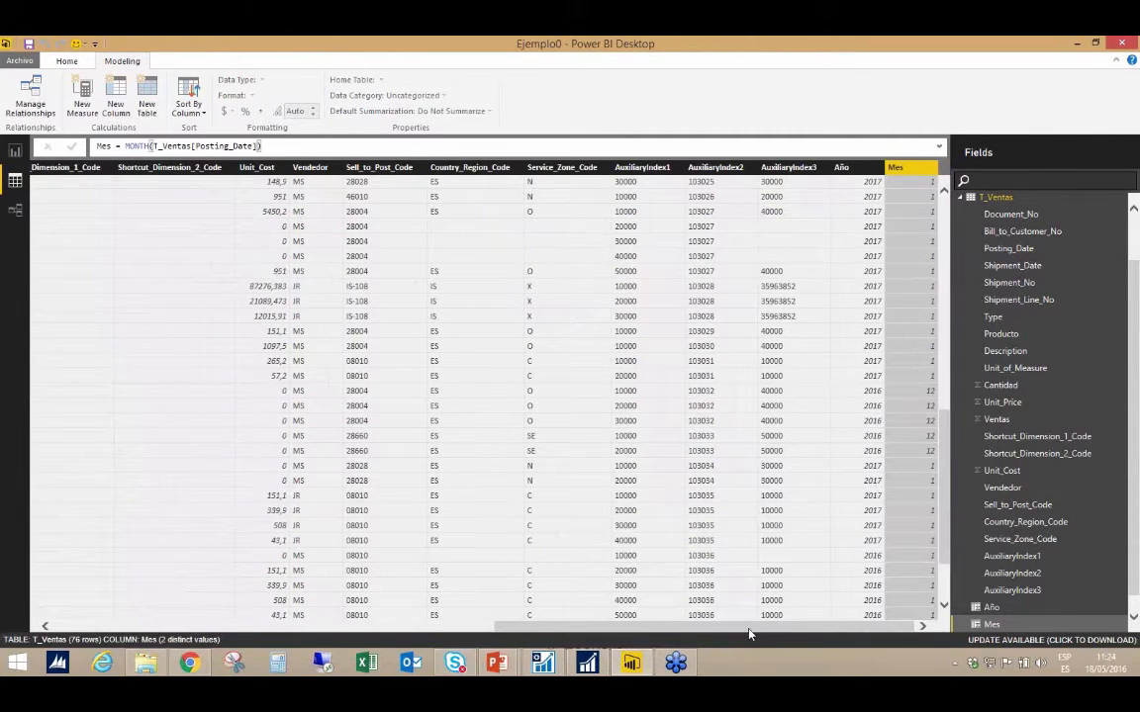
pyautogui.moveTo(749, 634); pyautogui.dragTo(257, 463)
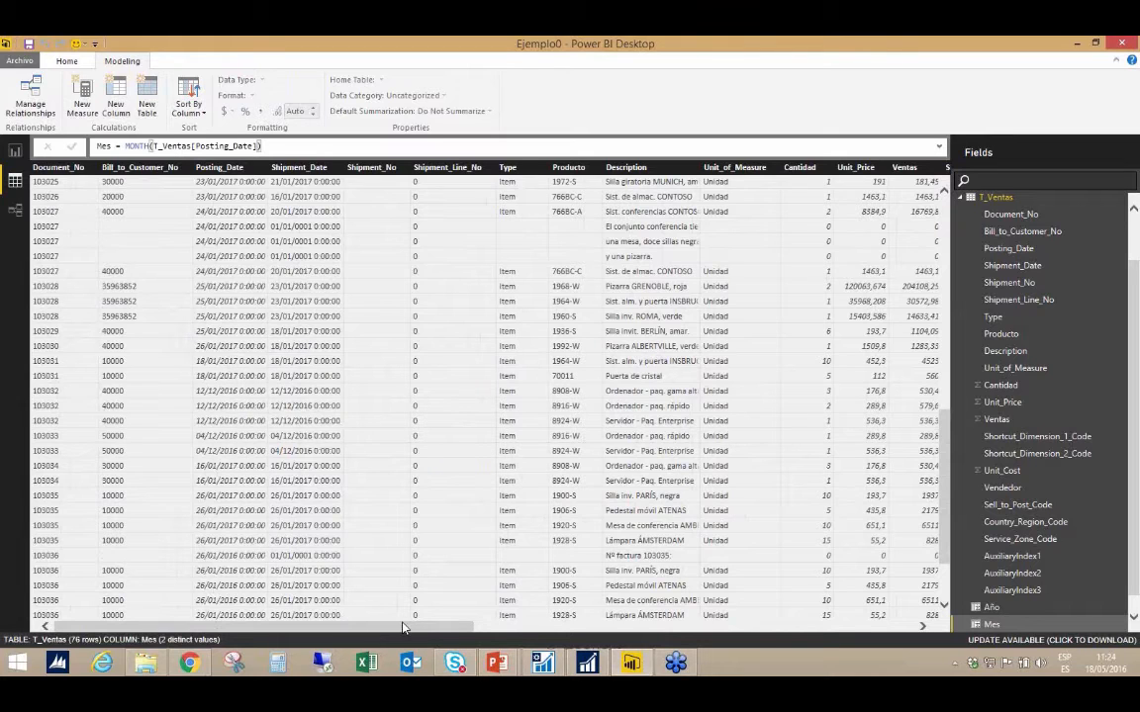
pyautogui.moveTo(402, 626); pyautogui.dragTo(850, 626)
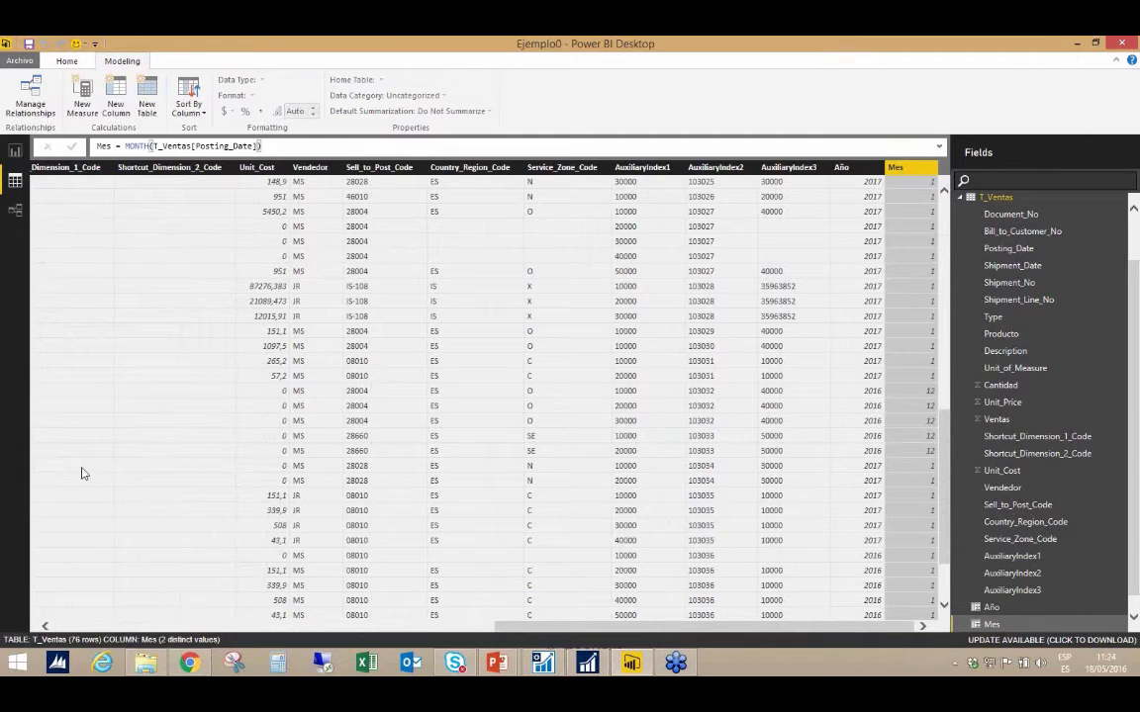
# Open the relationship diagram and examine how T_Ventas links to Fecha, T_Cliente and T_Vendedor.
pyautogui.click(17, 212)
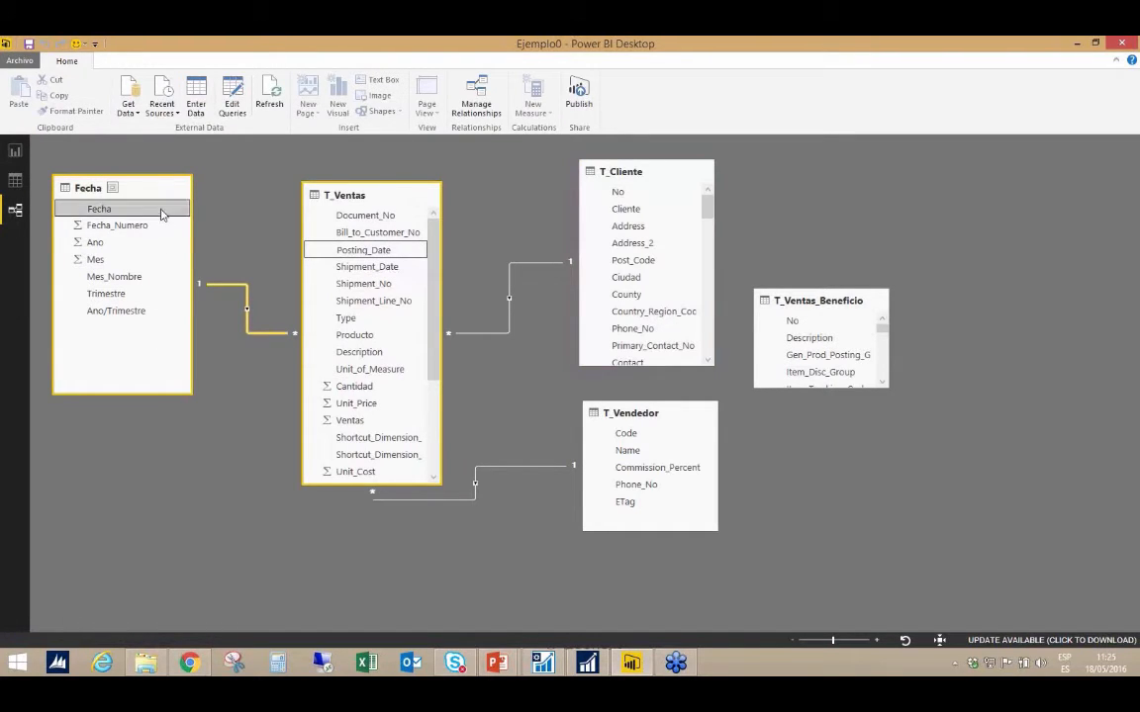
pyautogui.click(518, 268)
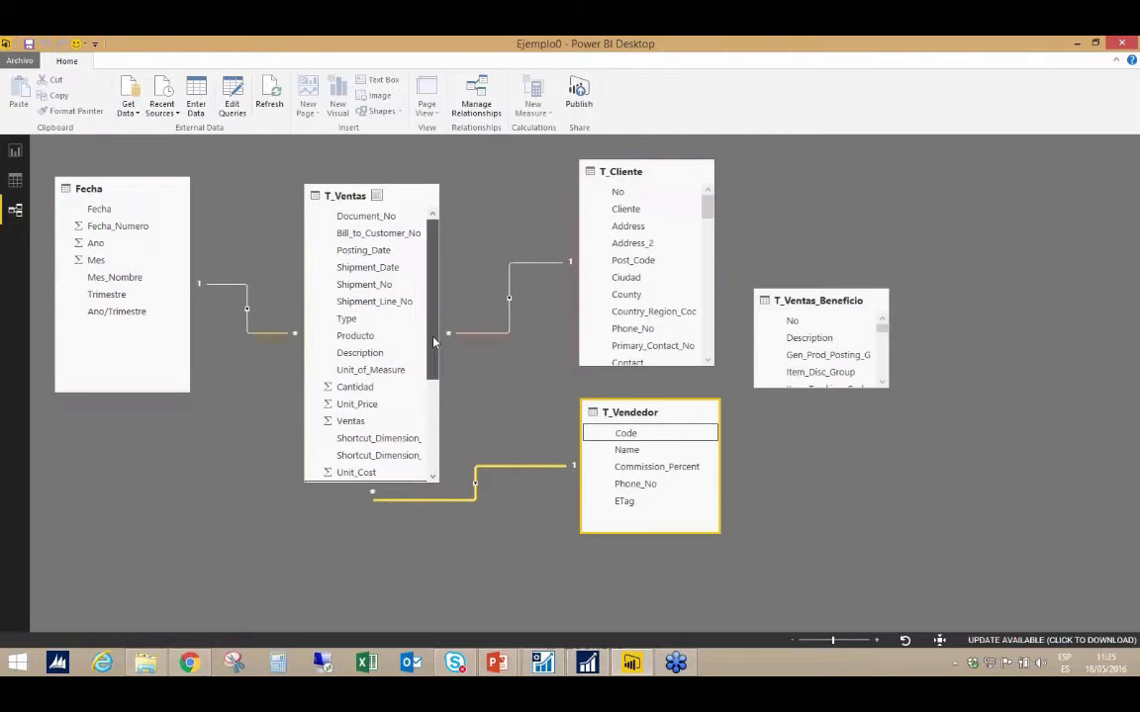
pyautogui.scroll(-2, 423, 352)
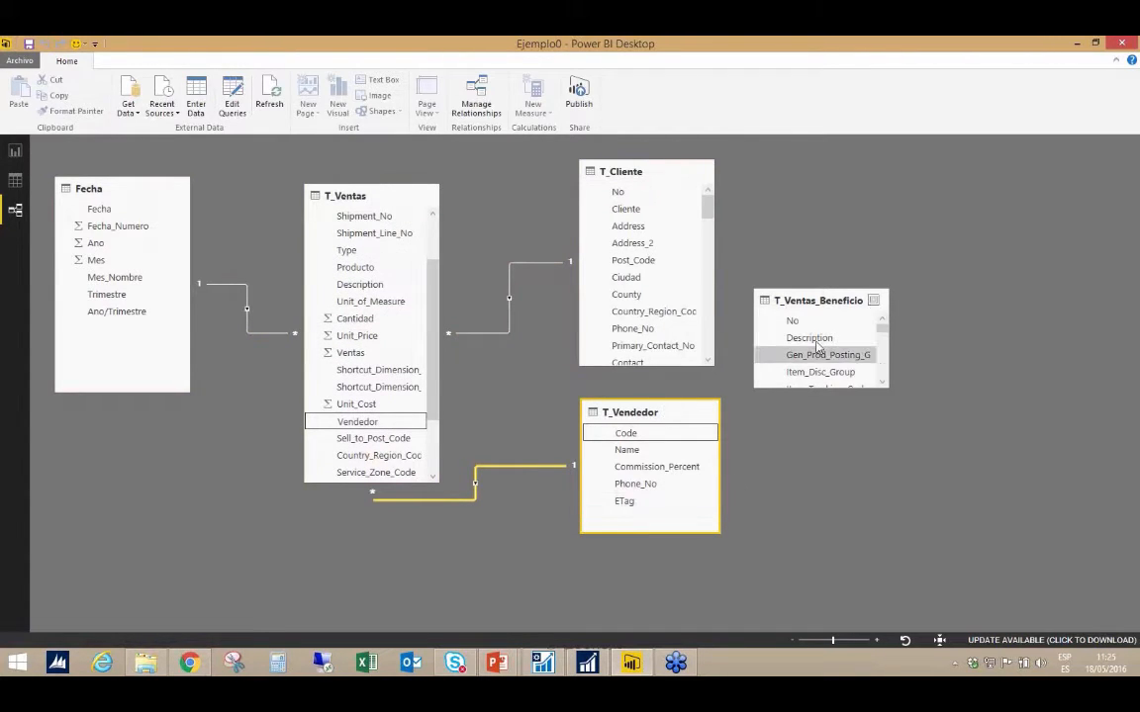
# Move the T_Ventas_Beneficio table to the free space beside T_Cliente and lengthen it to show more fields.
pyautogui.moveTo(825, 299); pyautogui.dragTo(912, 193)
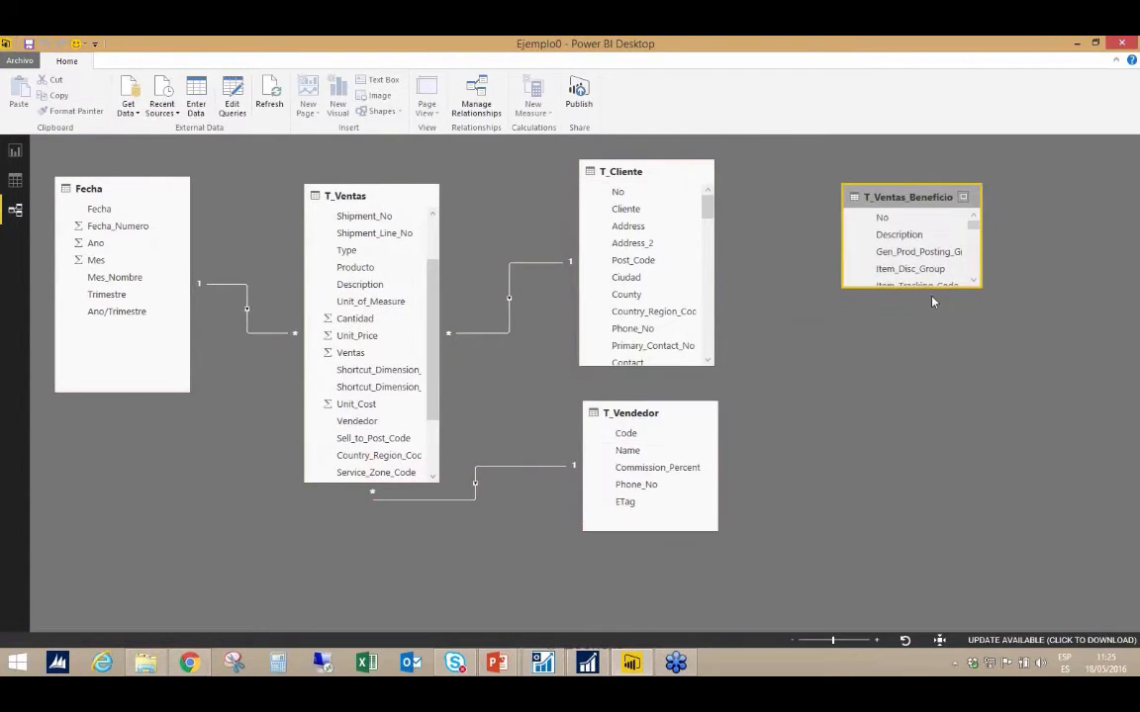
pyautogui.moveTo(925, 287); pyautogui.dragTo(925, 524)
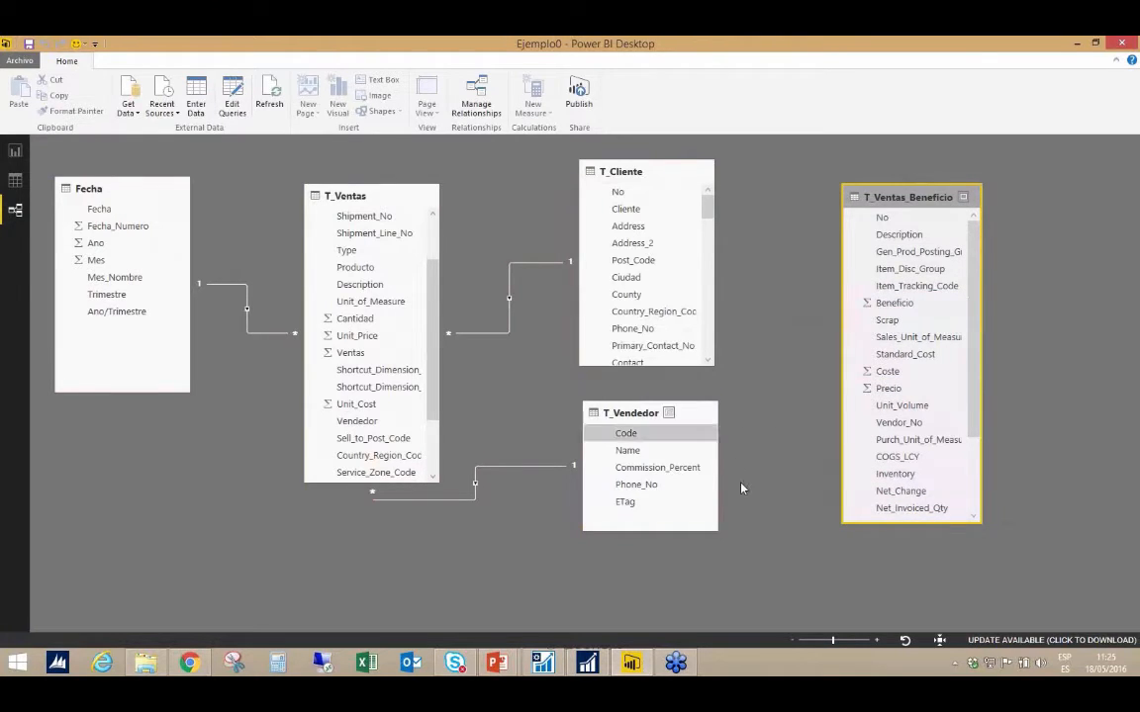
# Start a new relationship from the No column of T_Ventas_Beneficio to the No column of T_Cliente.
pyautogui.click(479, 103)
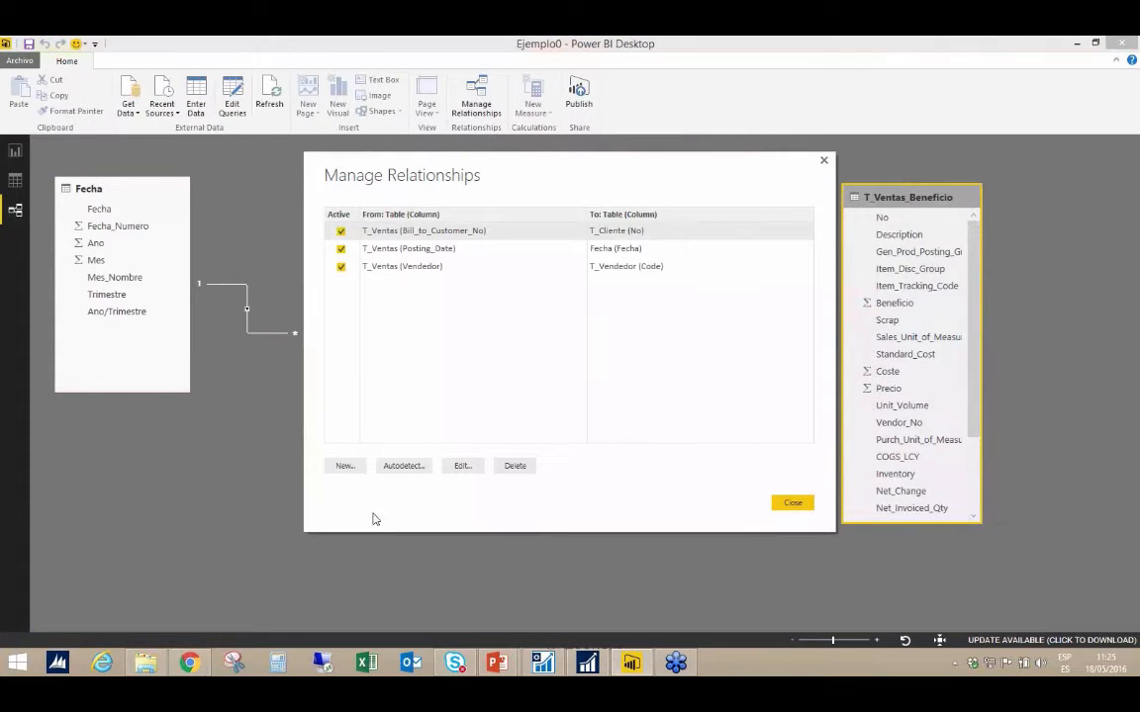
pyautogui.click(346, 467)
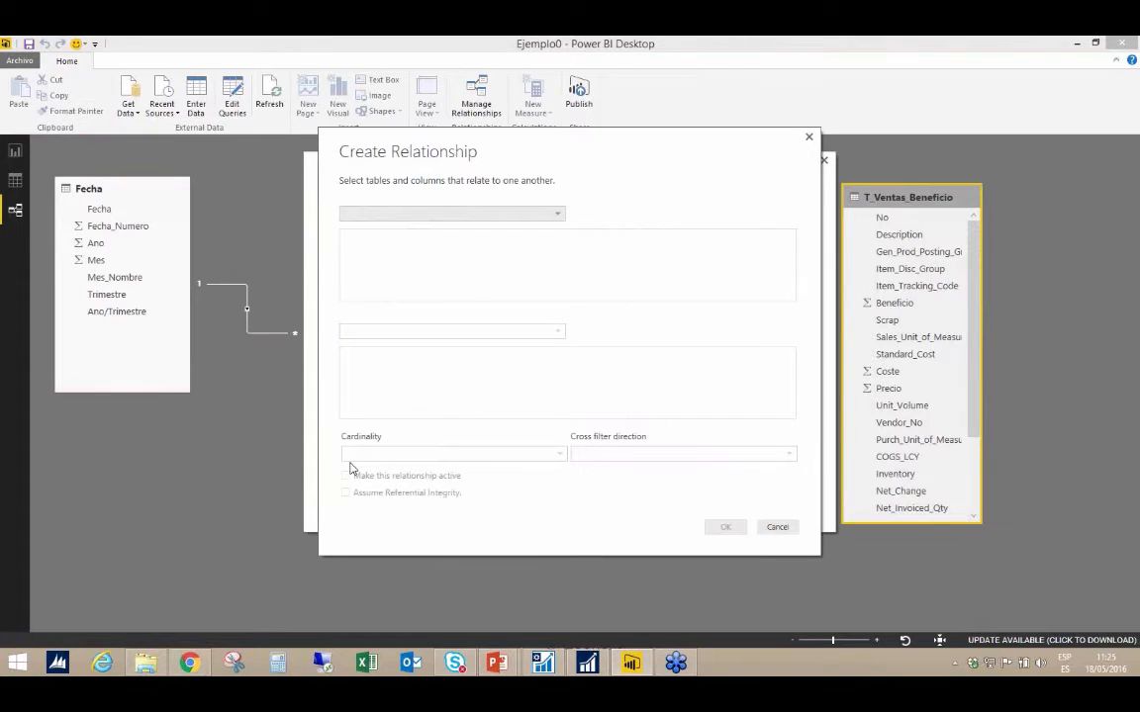
pyautogui.click(560, 216)
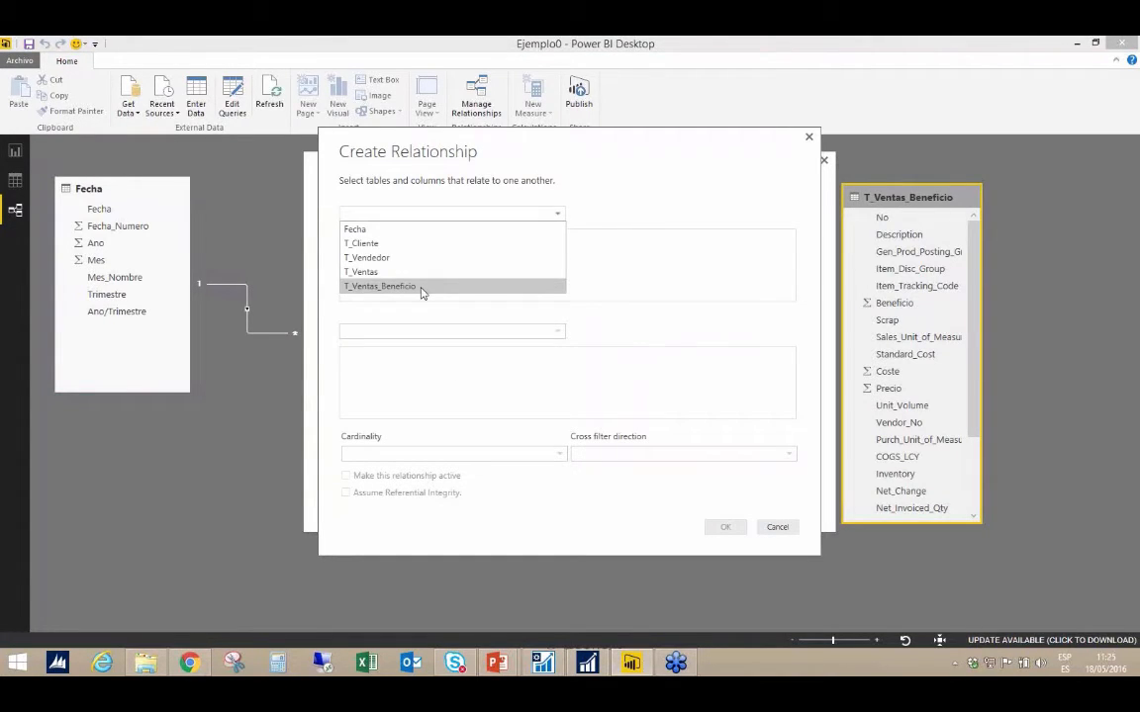
pyautogui.click(422, 287)
pyautogui.click(356, 243)
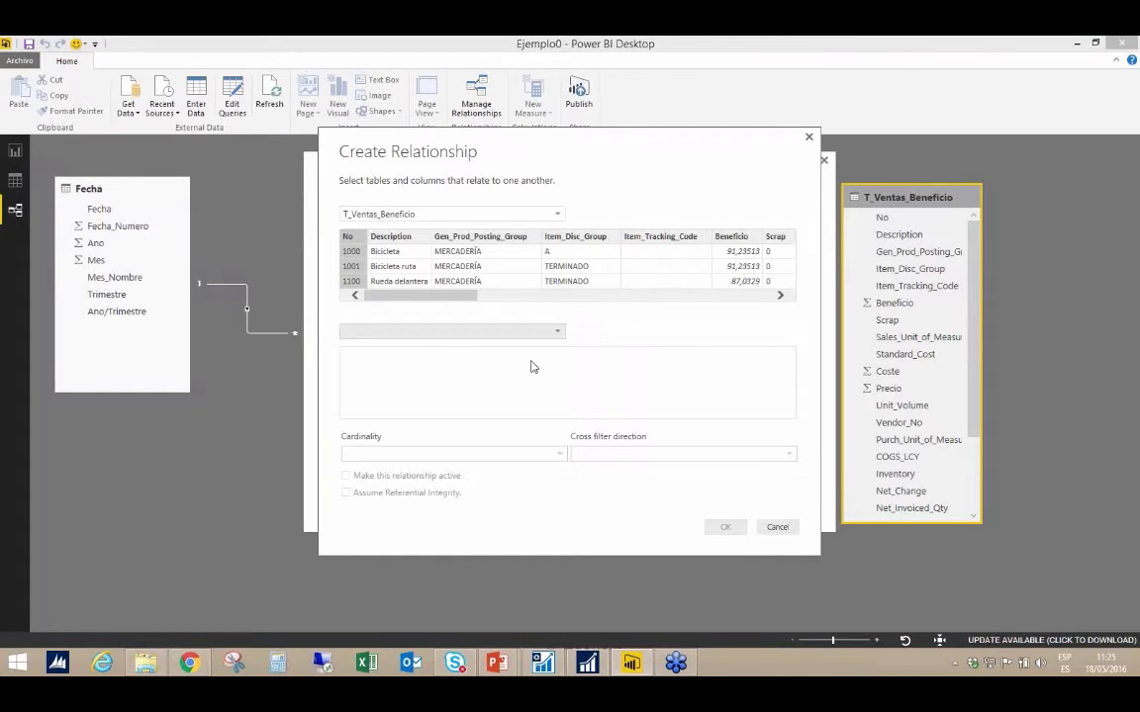
pyautogui.click(559, 334)
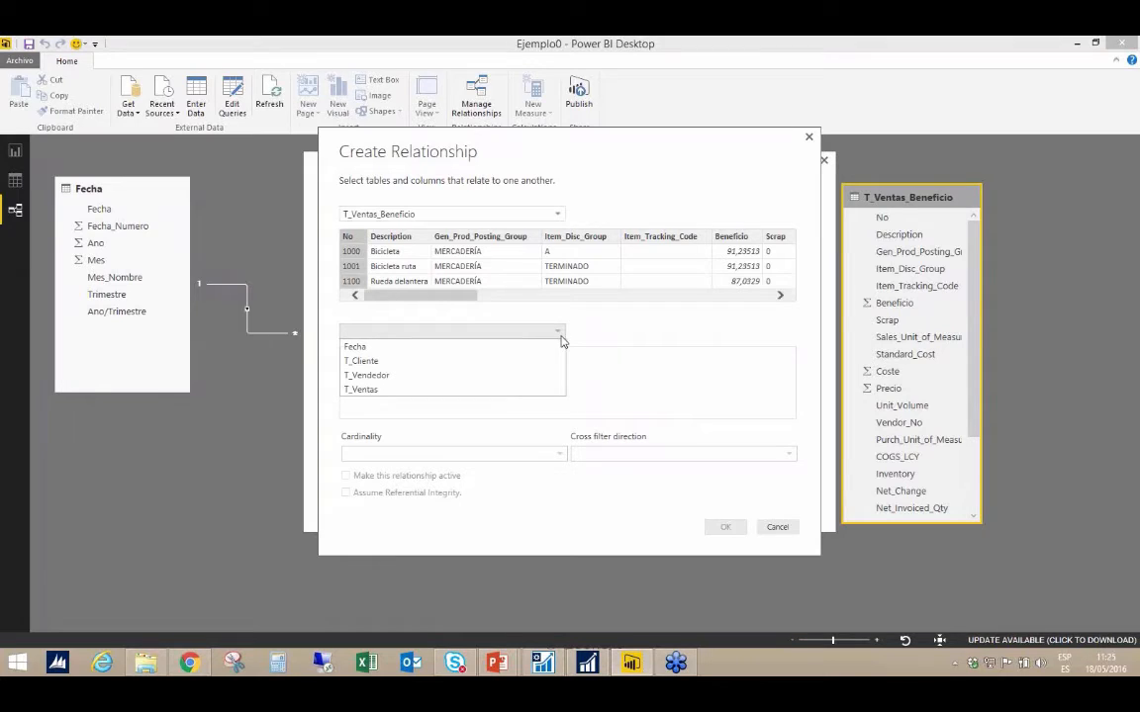
pyautogui.click(368, 363)
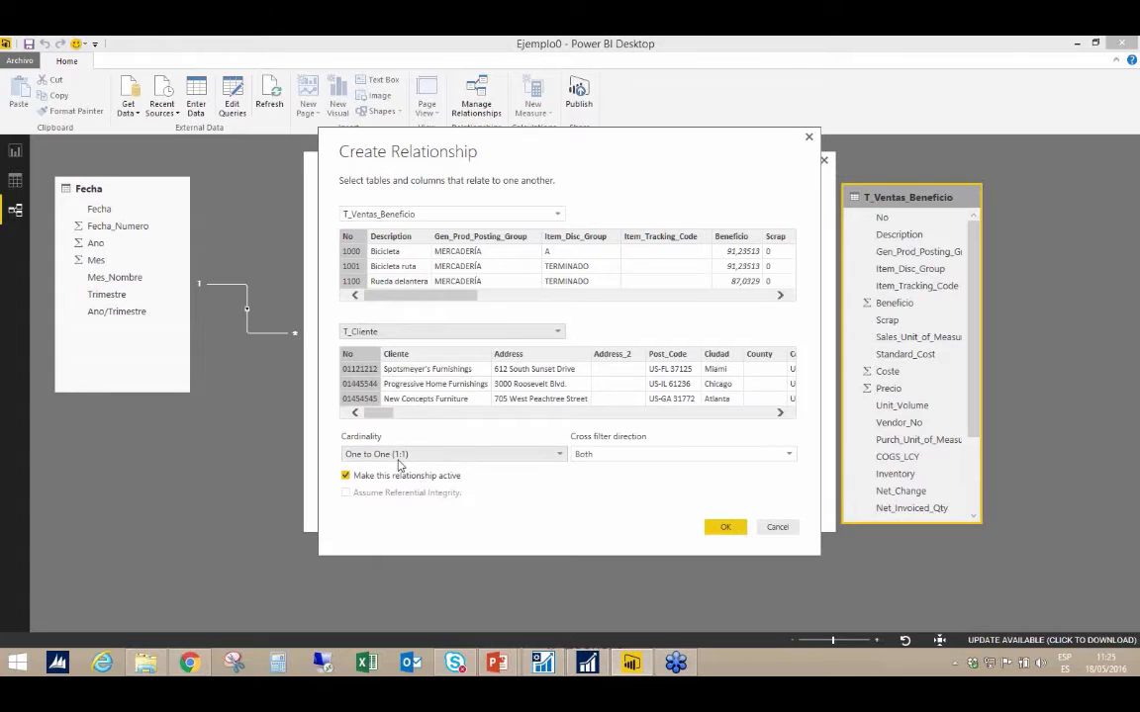
# Set the relationship's cardinality to Many to One (*:1) with Single cross filter direction and create it.
pyautogui.click(560, 454)
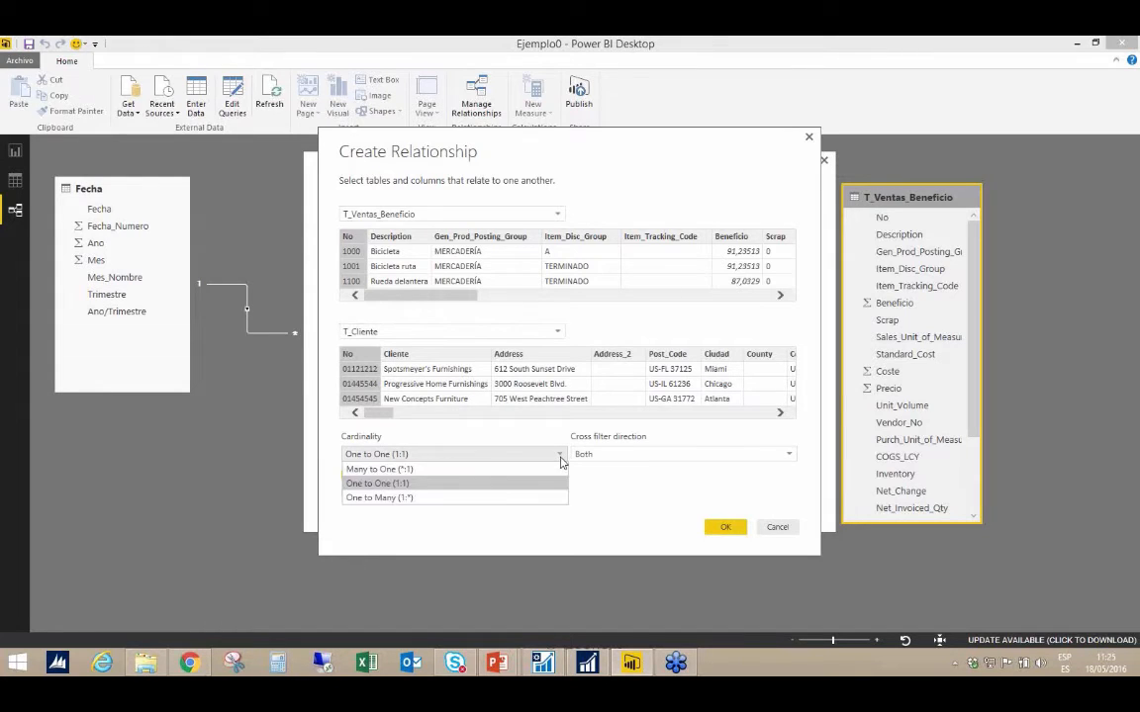
pyautogui.click(415, 475)
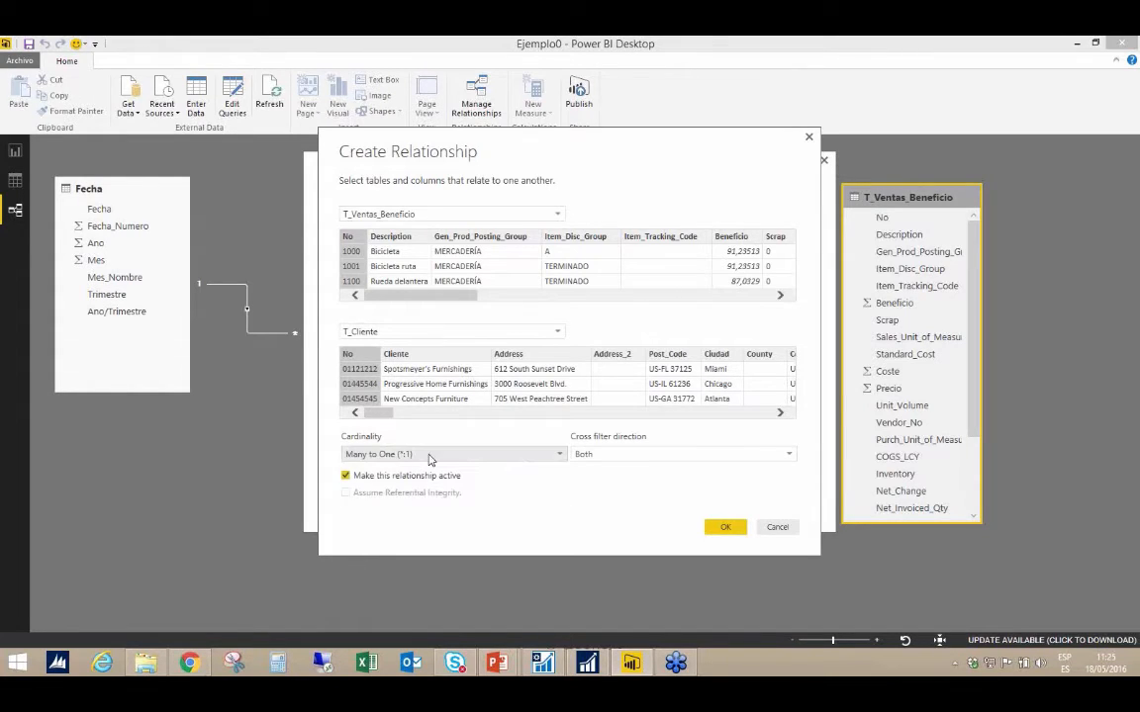
pyautogui.click(789, 457)
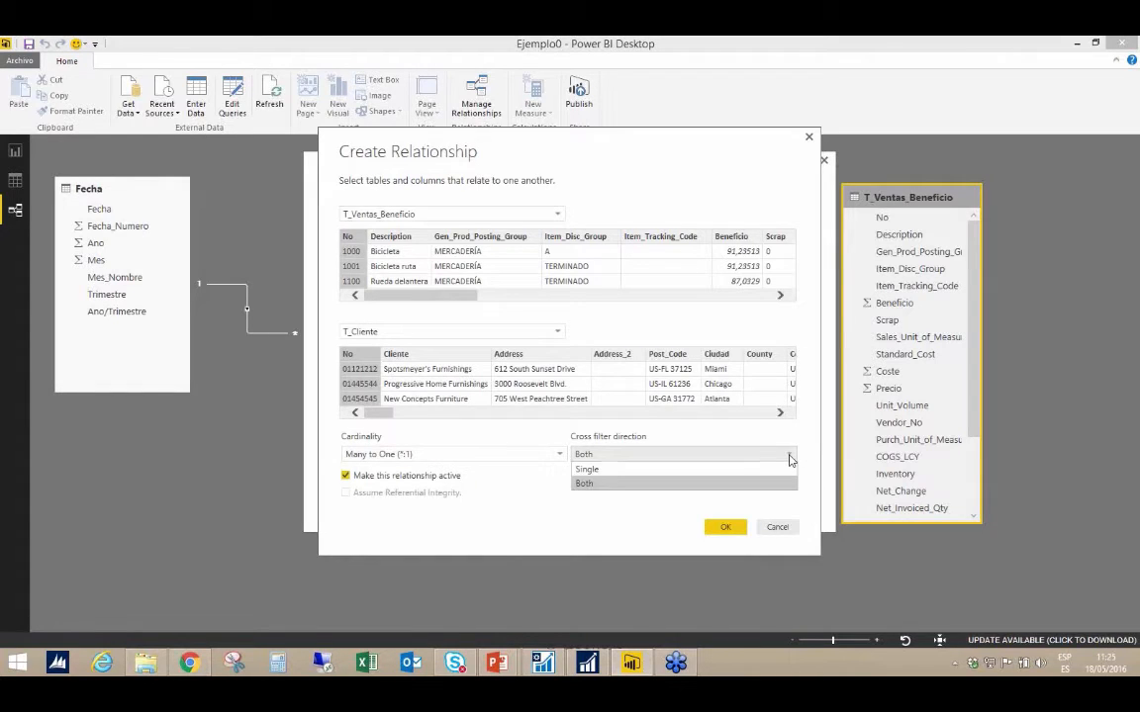
pyautogui.click(612, 469)
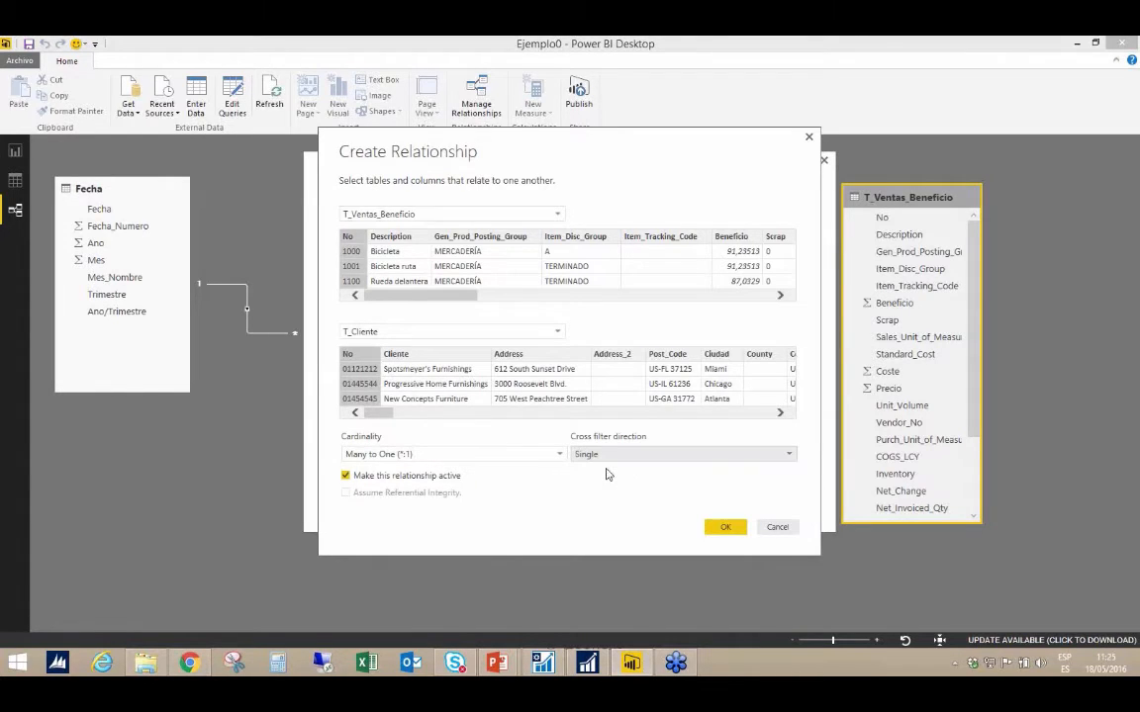
pyautogui.click(725, 528)
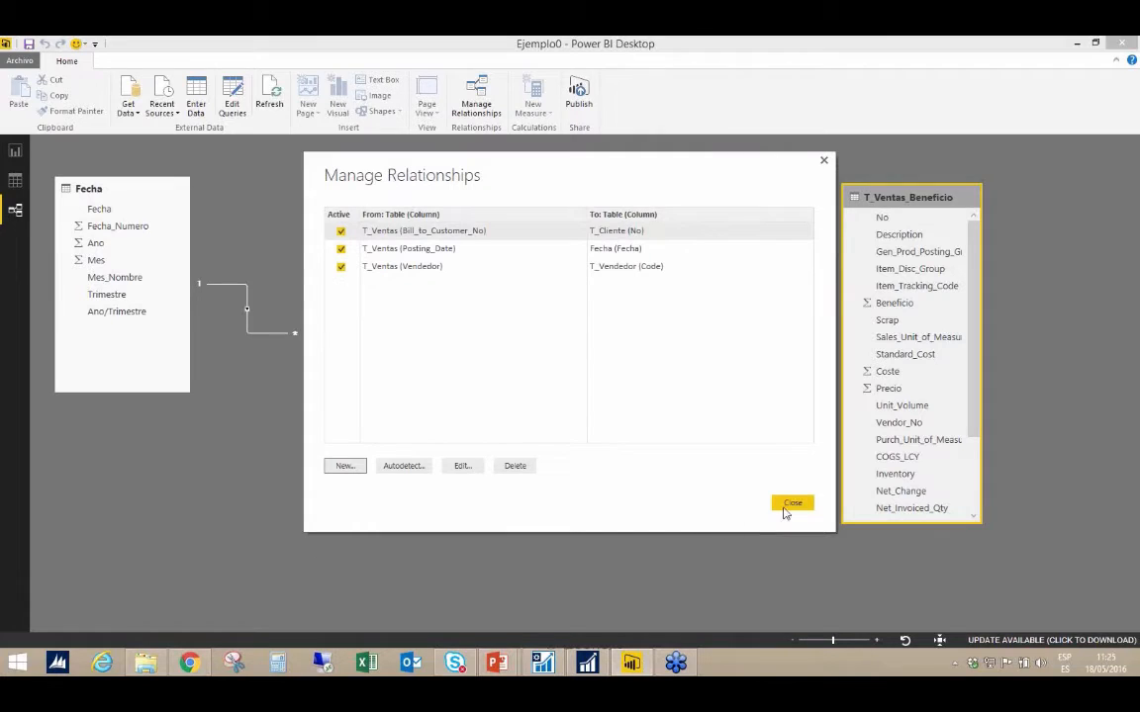
pyautogui.click(791, 505)
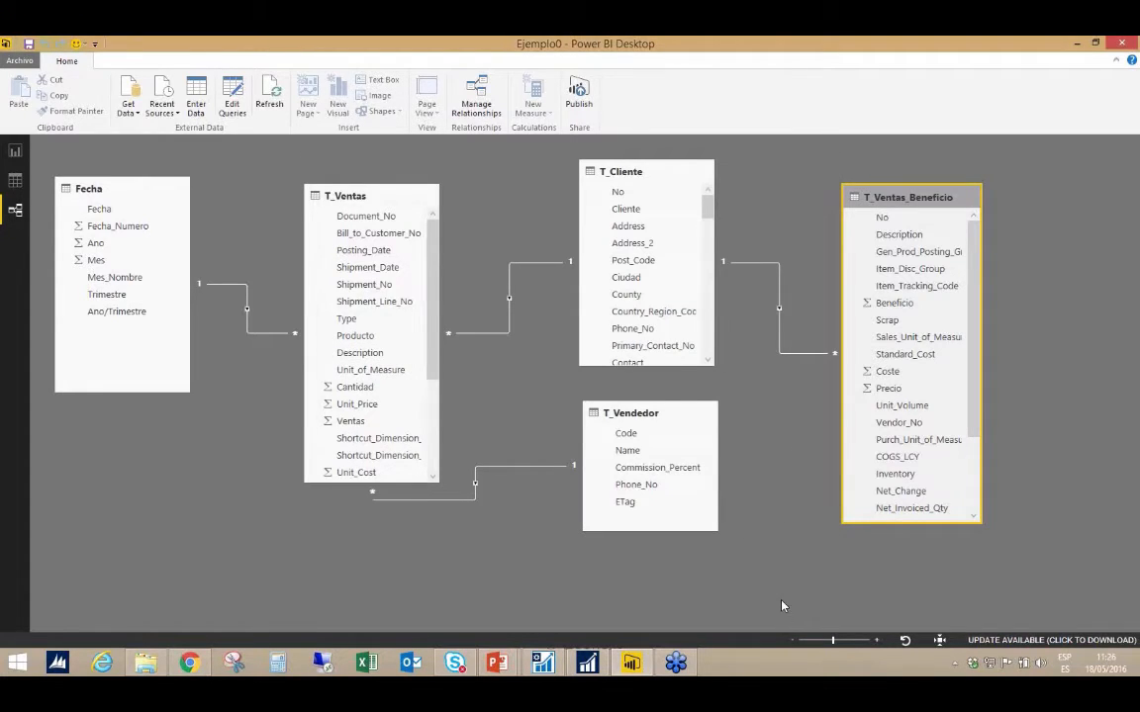
# Review the settings of the T_Ventas_Beneficio to T_Cliente relationship and move the T_Vendedor table slightly lower in the diagram.
pyautogui.click(792, 355)
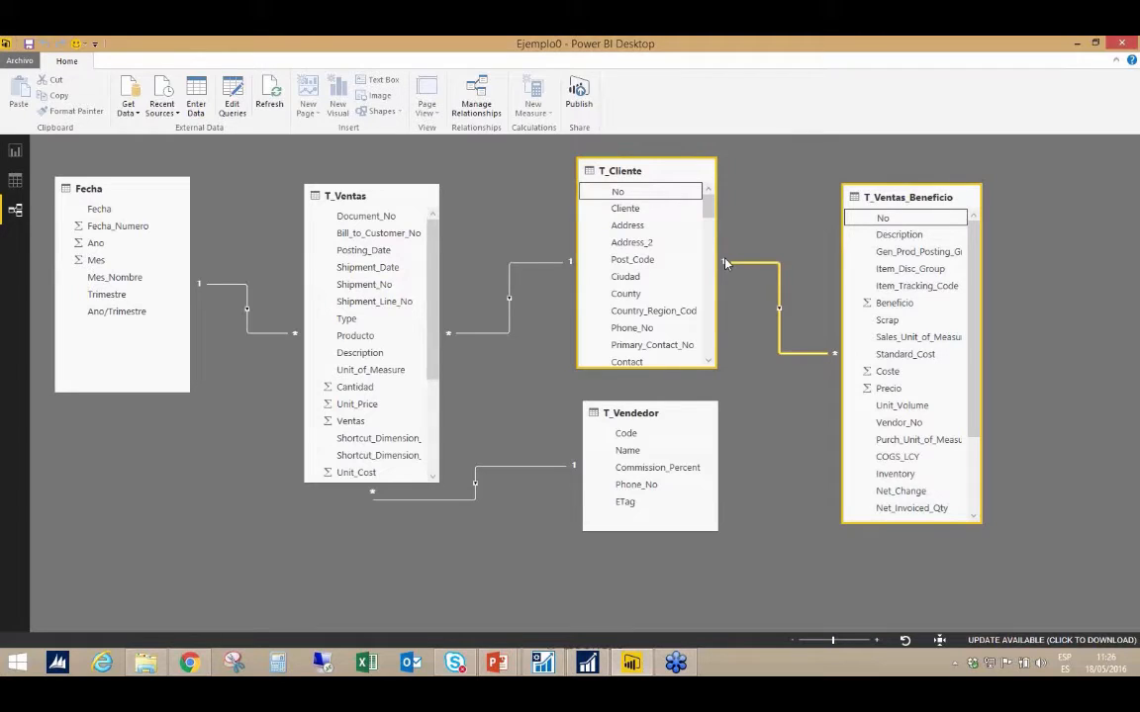
pyautogui.doubleClick(780, 295)
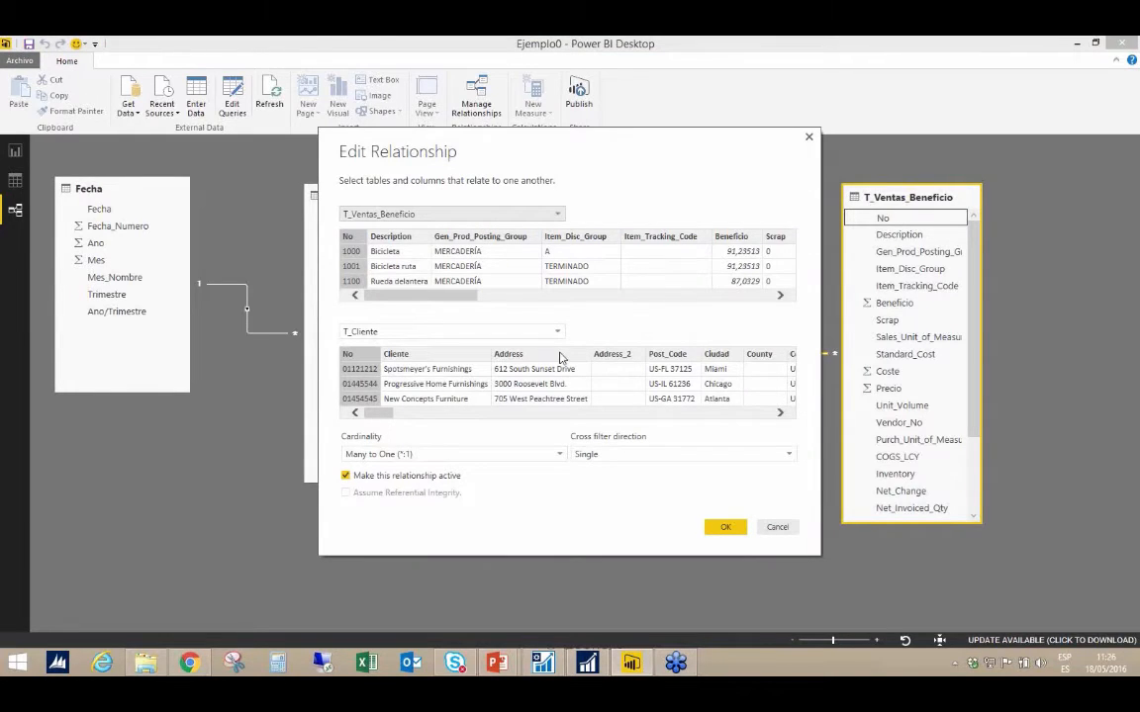
pyautogui.click(777, 528)
pyautogui.moveTo(643, 412); pyautogui.dragTo(647, 451)
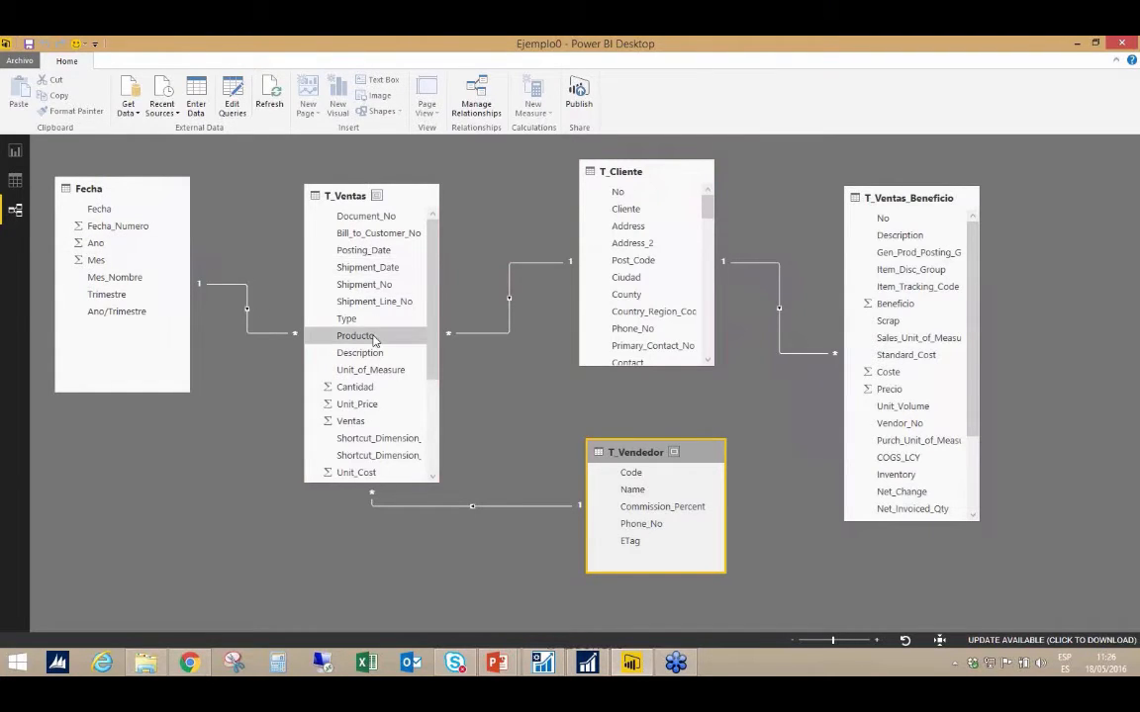
# Look briefly at the T_Ventas data, switch to the blank report page and collapse the T_Ventas field list.
pyautogui.click(20, 186)
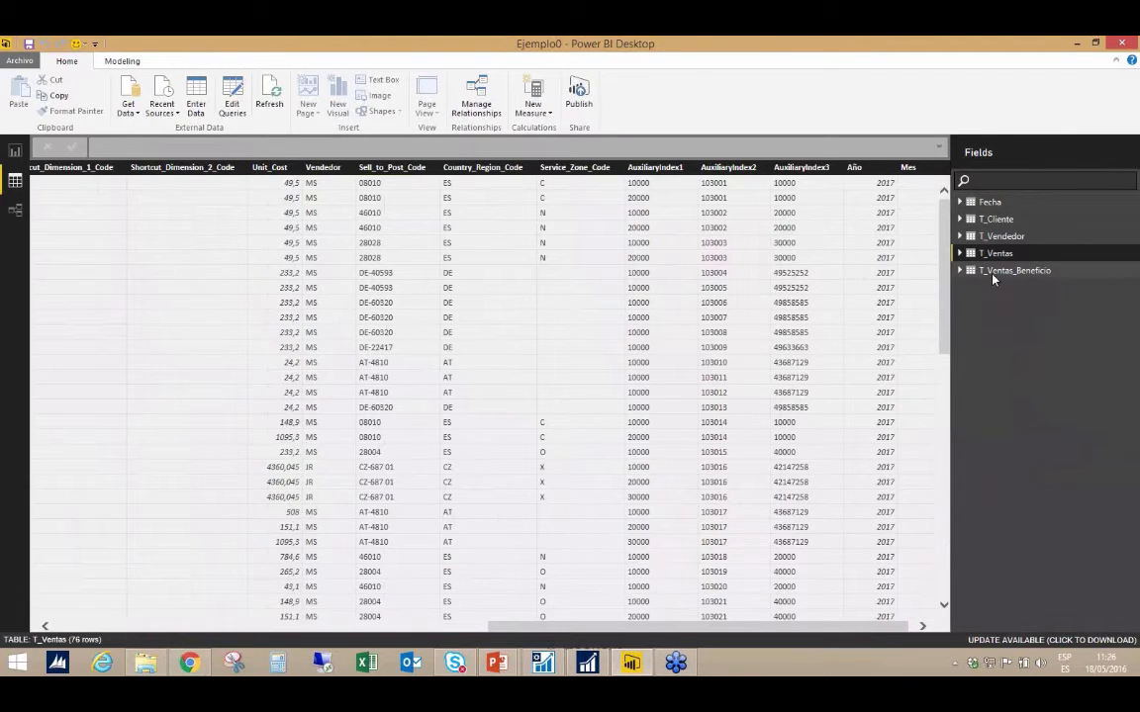
pyautogui.click(15, 151)
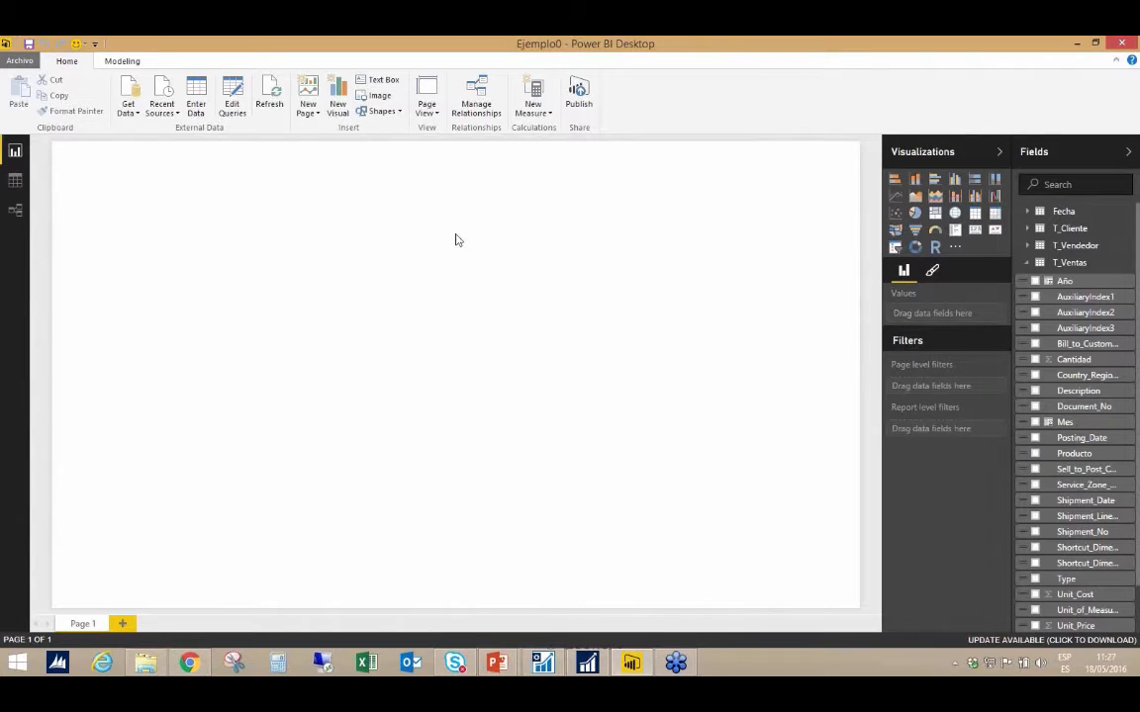
pyautogui.click(1027, 262)
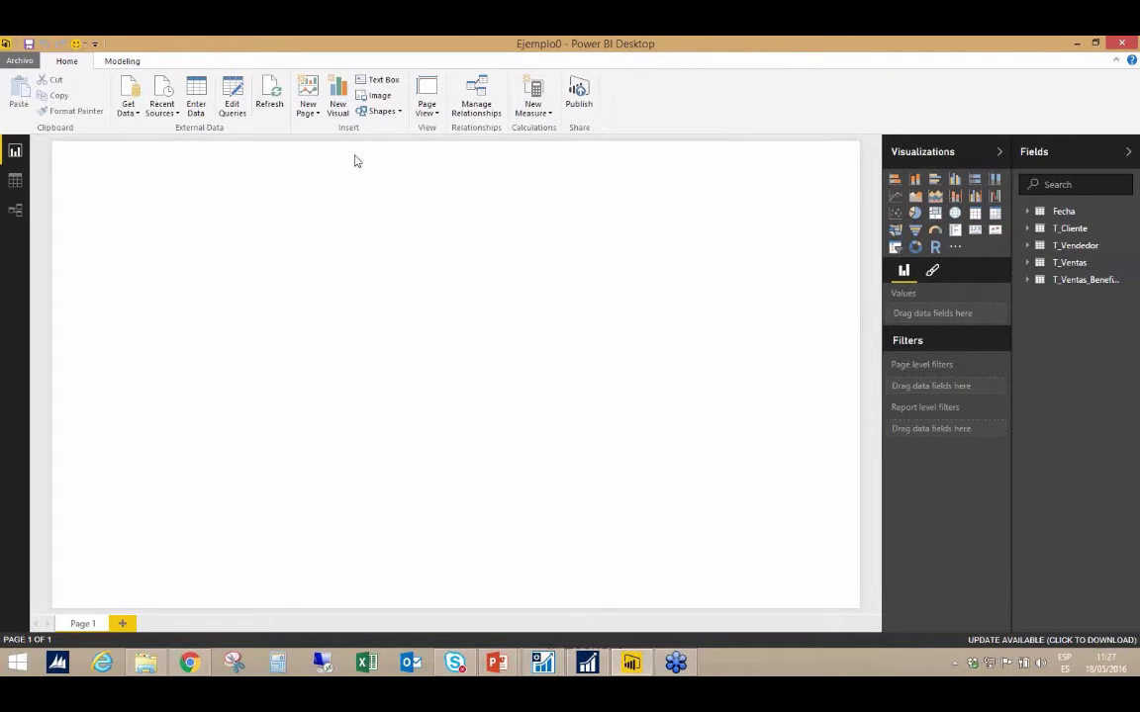
# Add a text box reading "Ventas" to the report page and format its text as bold at size 42.
pyautogui.click(385, 81)
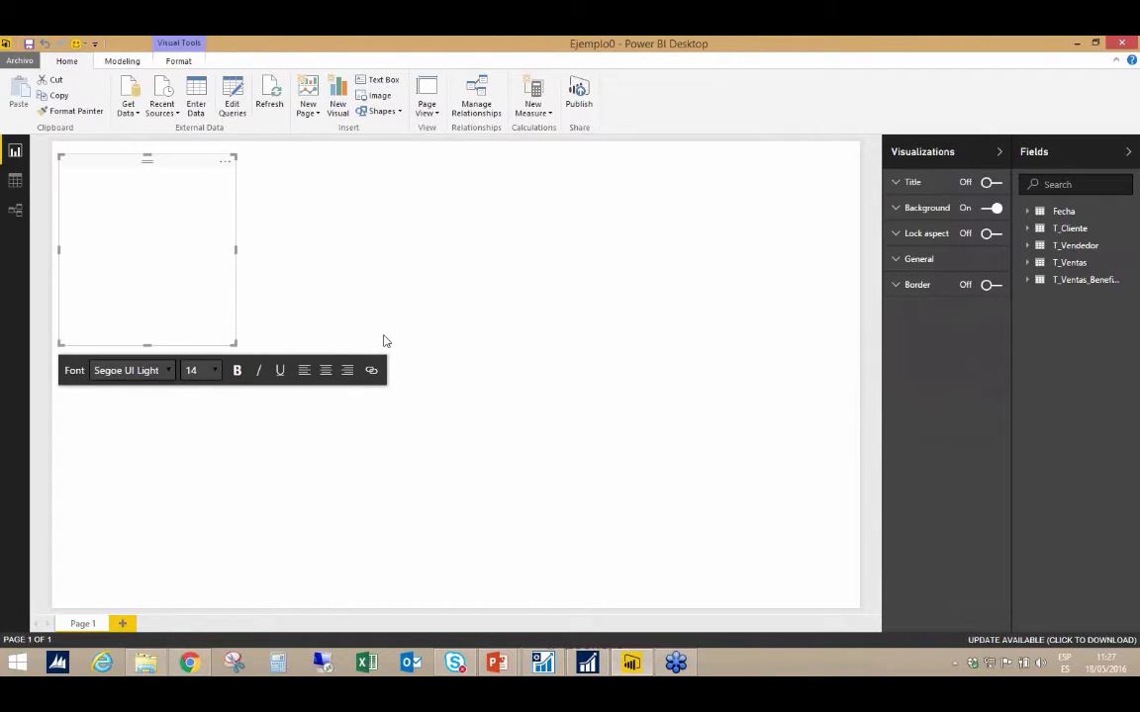
pyautogui.click(99, 243)
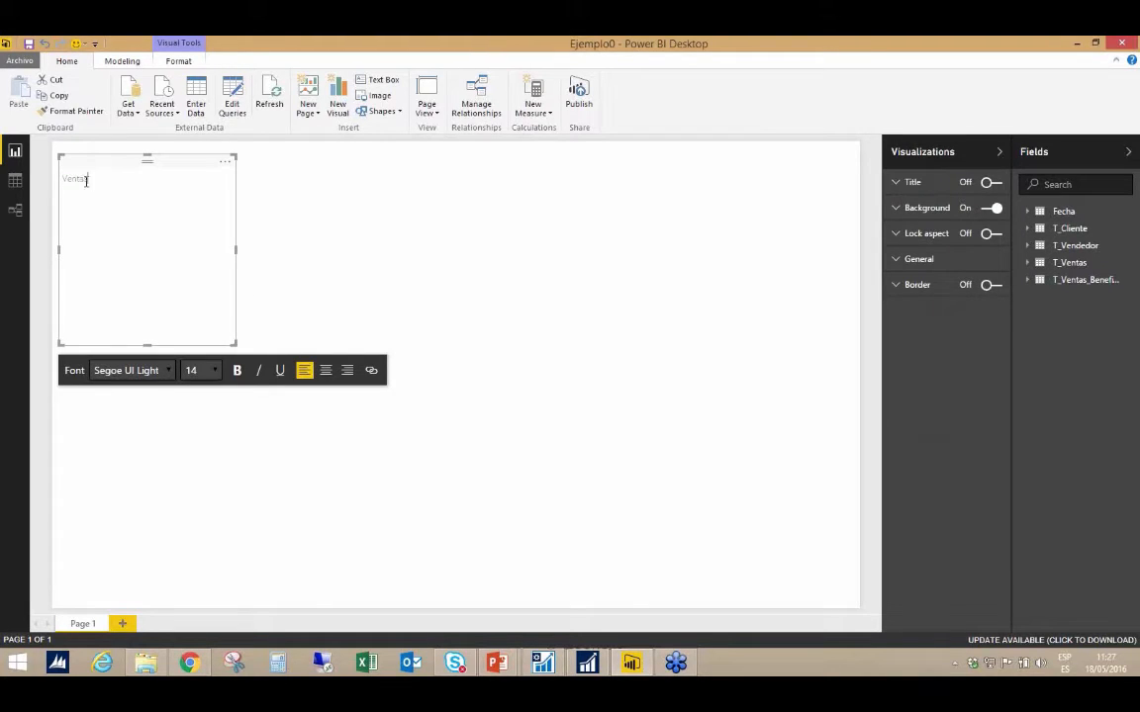
pyautogui.moveTo(86, 180); pyautogui.dragTo(59, 166)
pyautogui.click(215, 370)
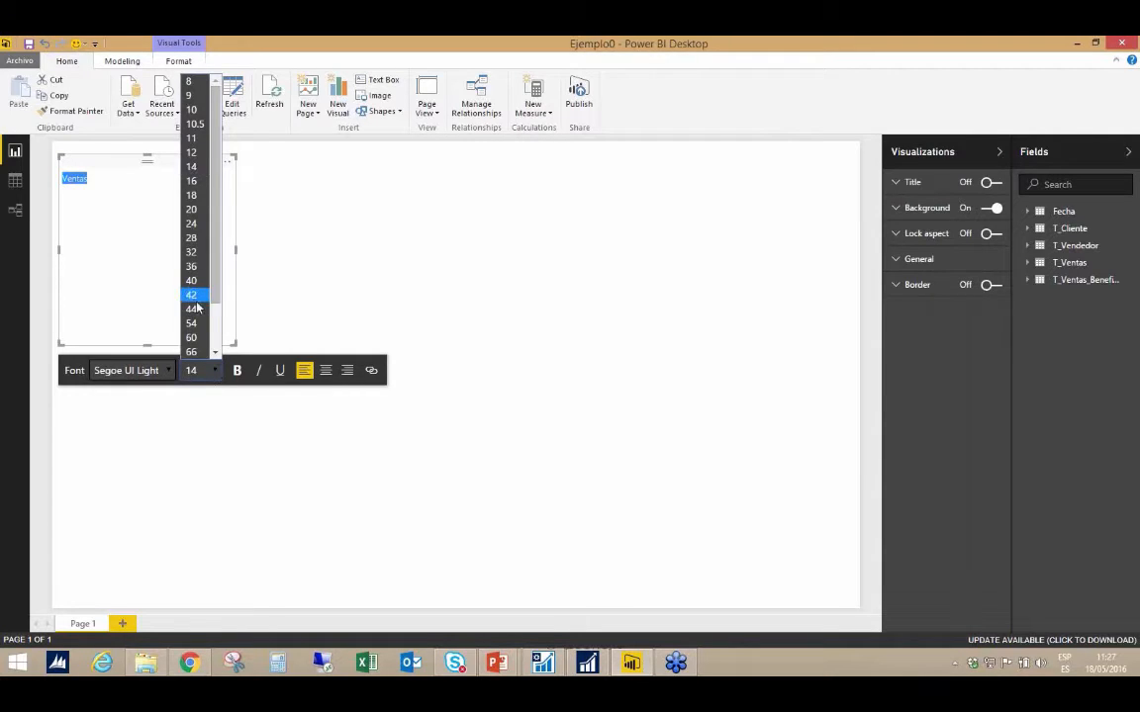
pyautogui.click(195, 297)
pyautogui.click(236, 370)
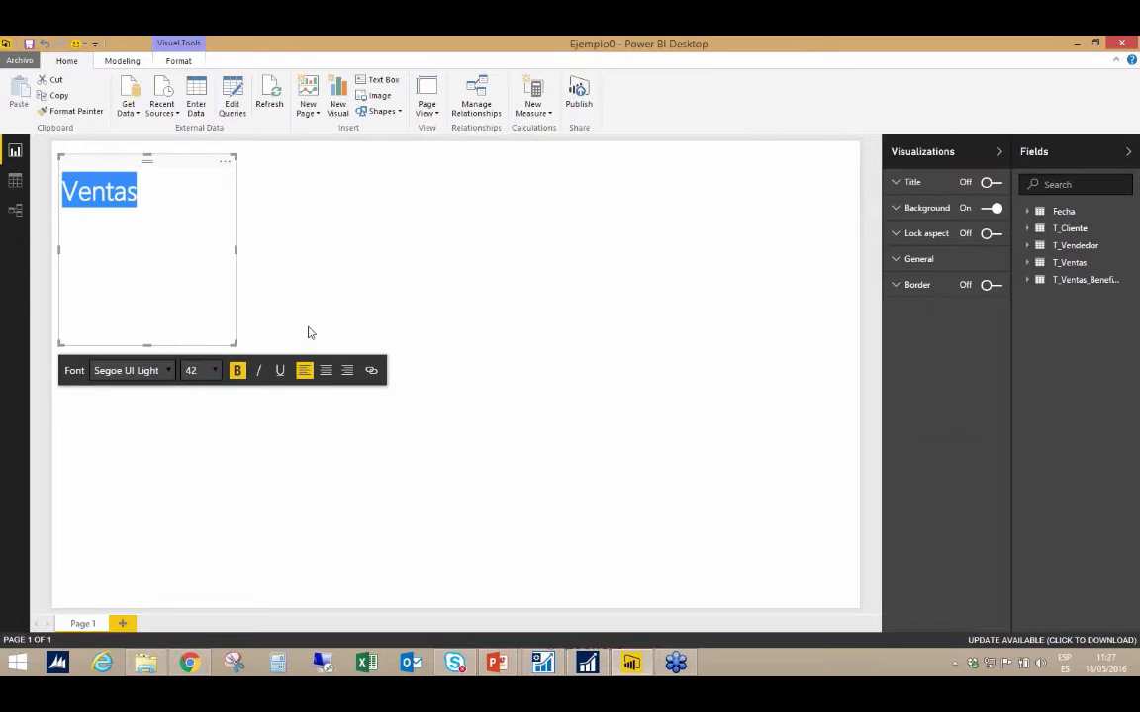
pyautogui.click(255, 445)
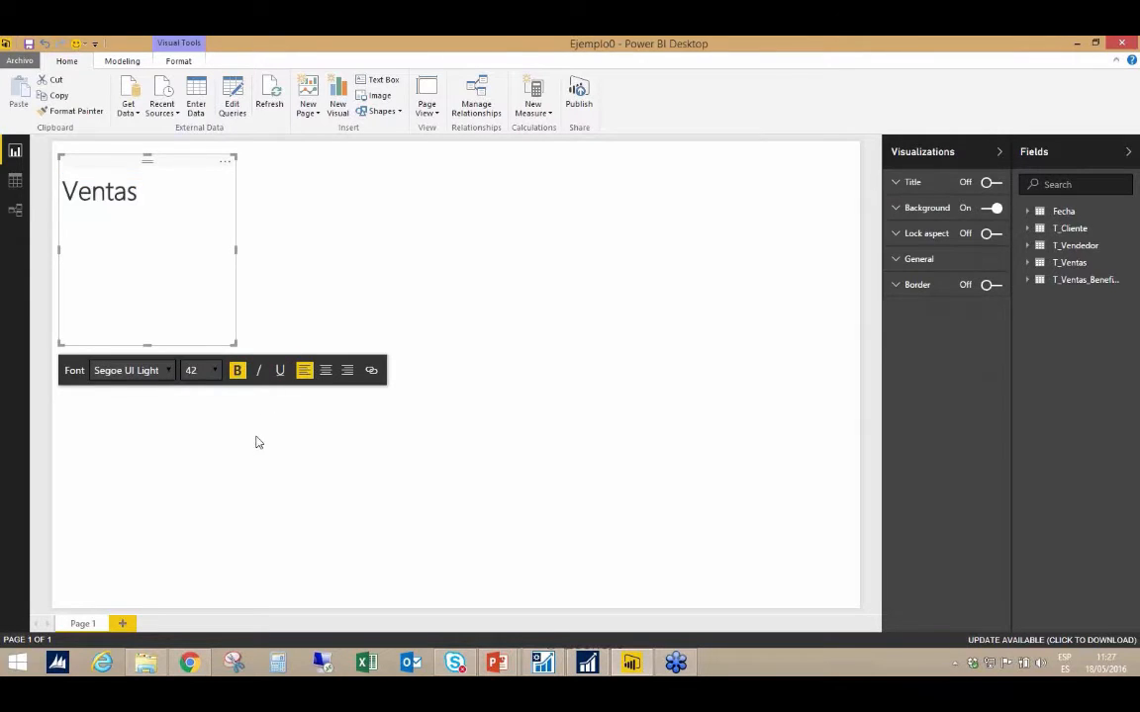
# Shrink the Ventas text box to fit its text and place it at the top centre of the page.
pyautogui.click(180, 281)
pyautogui.moveTo(234, 341); pyautogui.dragTo(155, 225)
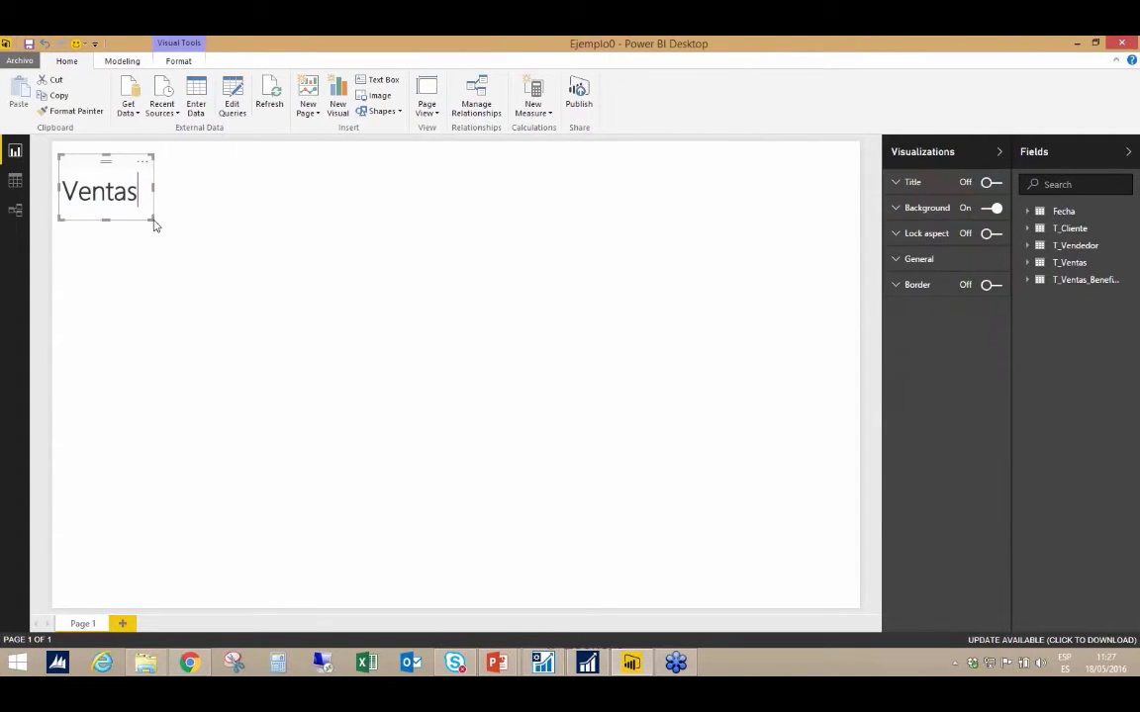
pyautogui.moveTo(136, 165); pyautogui.dragTo(481, 156)
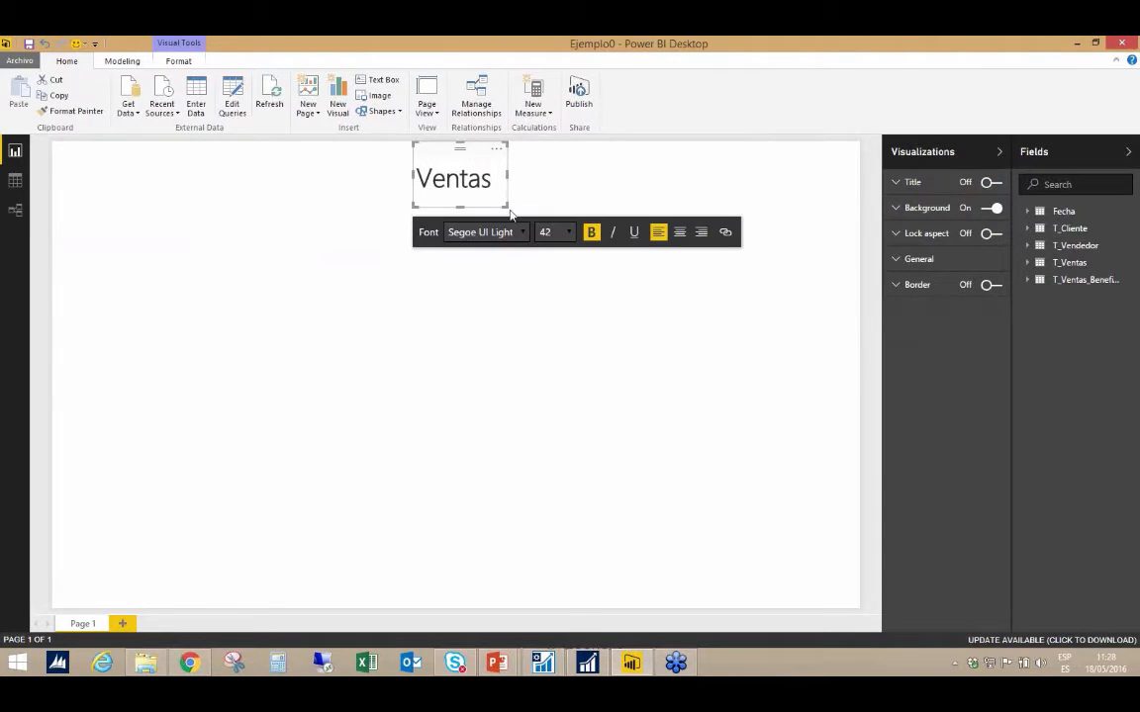
pyautogui.moveTo(508, 207); pyautogui.dragTo(514, 207)
pyautogui.moveTo(514, 206)
pyautogui.mouseDown()
pyautogui.moveTo(573, 223)
pyautogui.moveTo(527, 198)
pyautogui.moveTo(503, 208)
pyautogui.mouseUp()
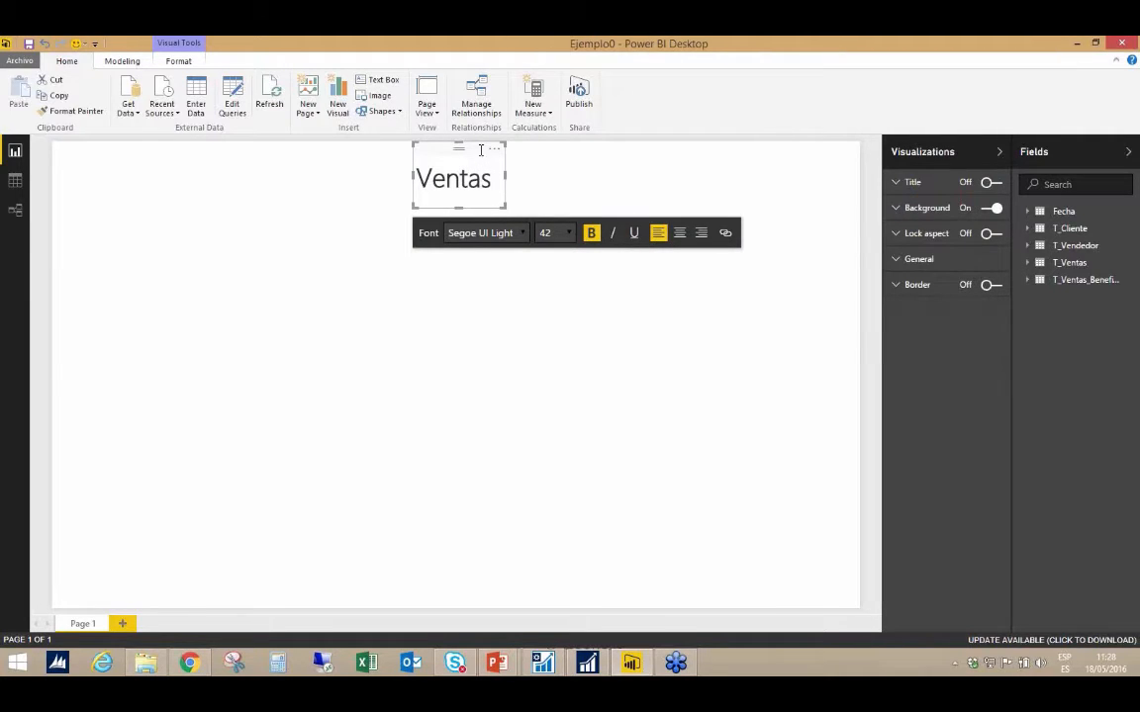
pyautogui.click(507, 425)
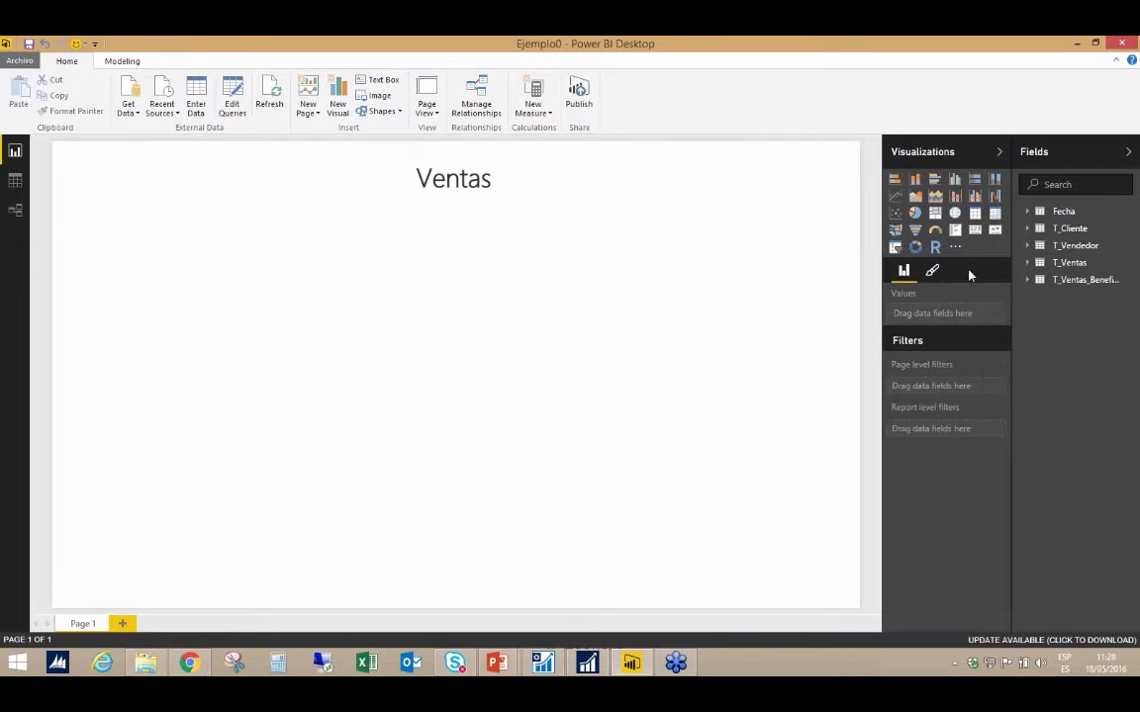
# Add a slicer to the report page using the Ano field from the Fecha table.
pyautogui.click(895, 247)
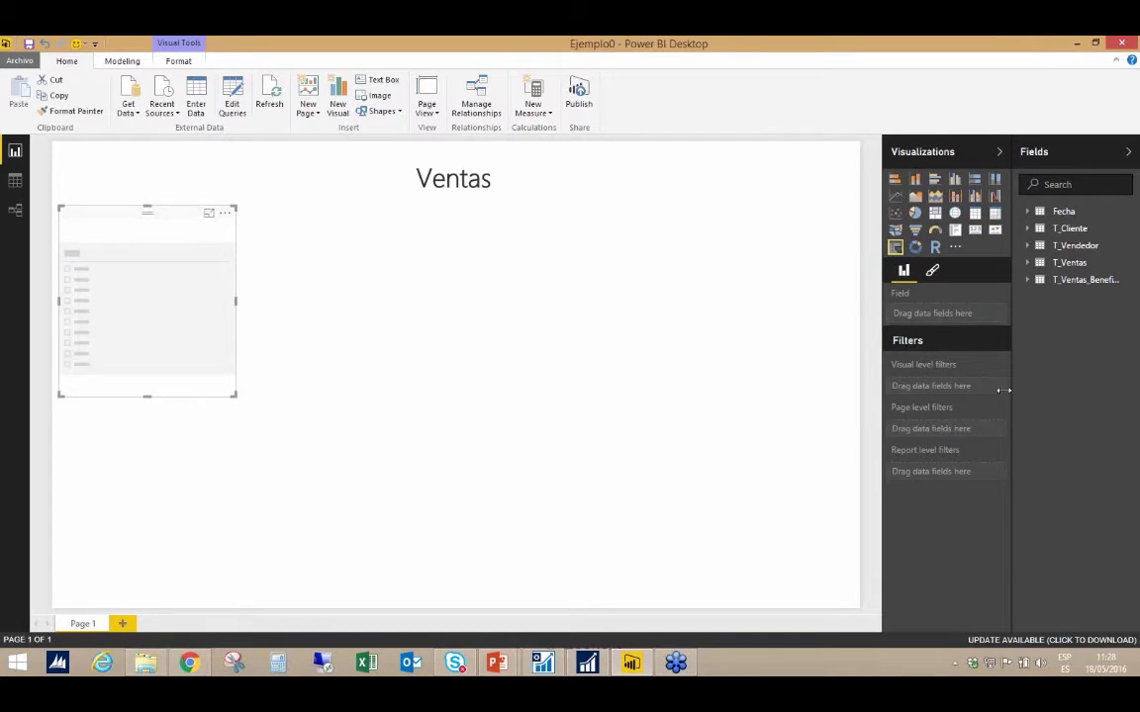
pyautogui.click(1028, 212)
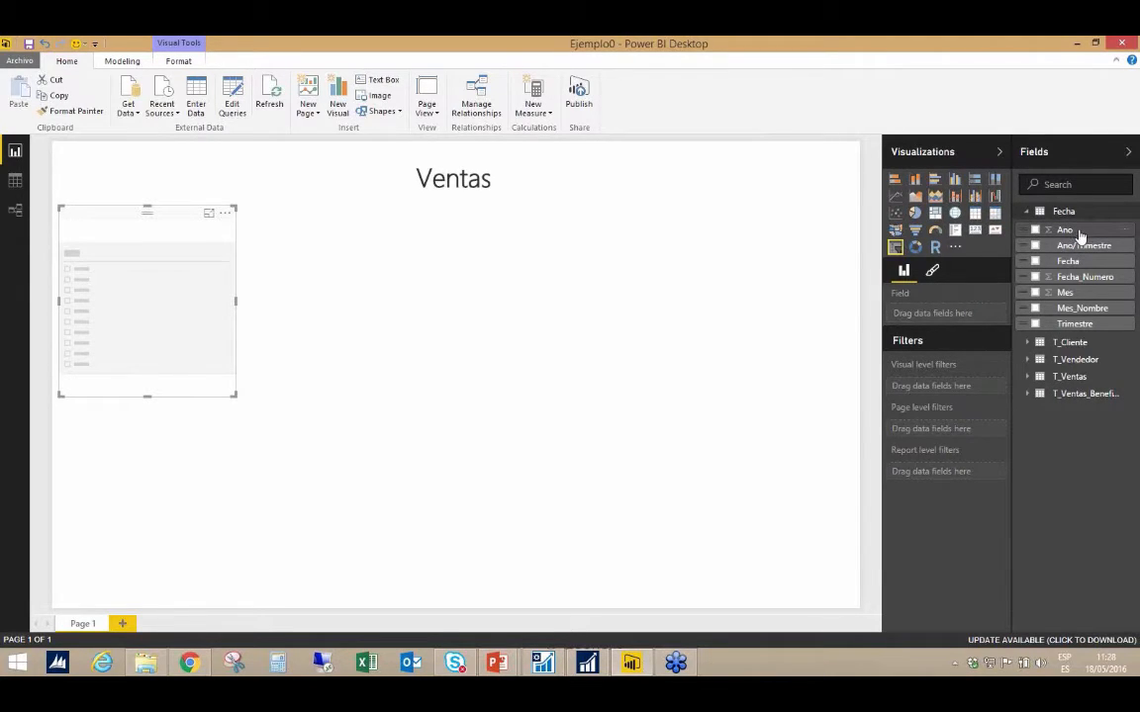
pyautogui.moveTo(1071, 234); pyautogui.dragTo(954, 318)
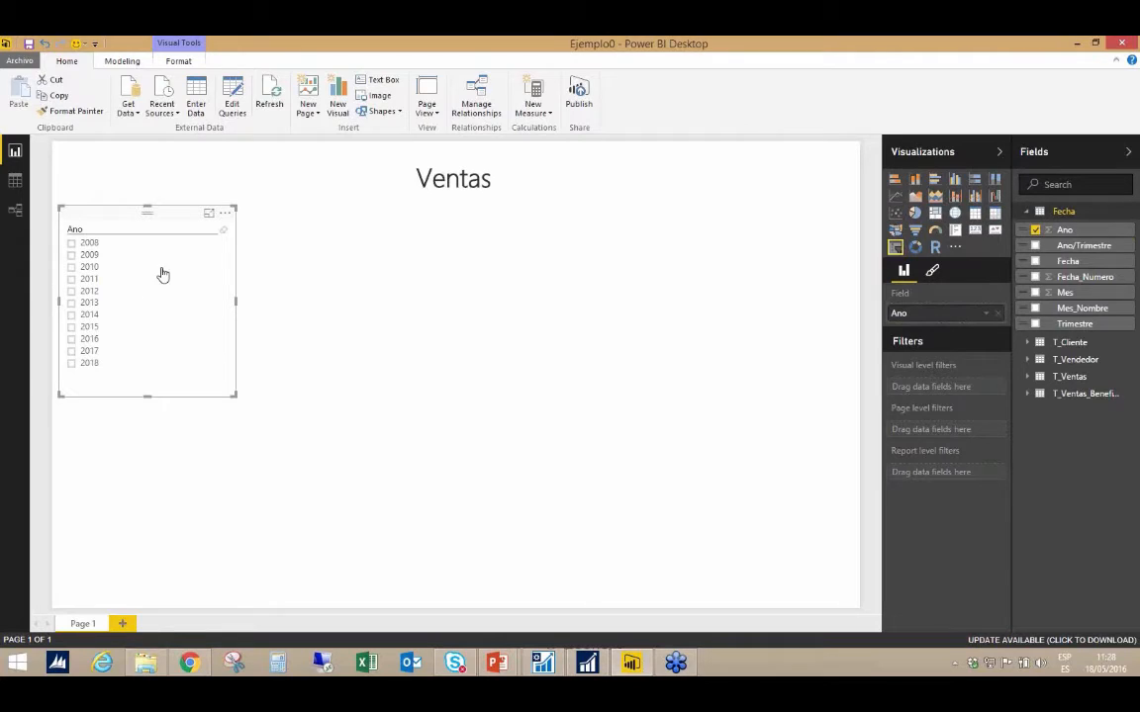
# Set the Ano slicer's orientation to Horizontal in its general formatting options.
pyautogui.click(932, 277)
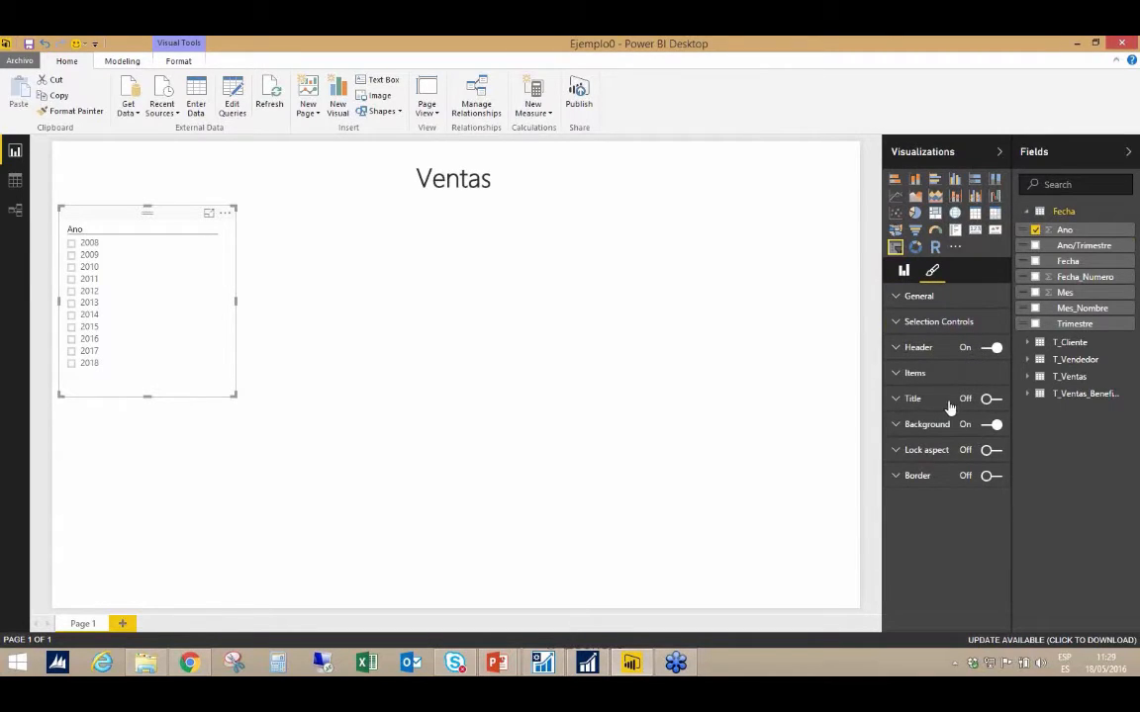
pyautogui.click(896, 297)
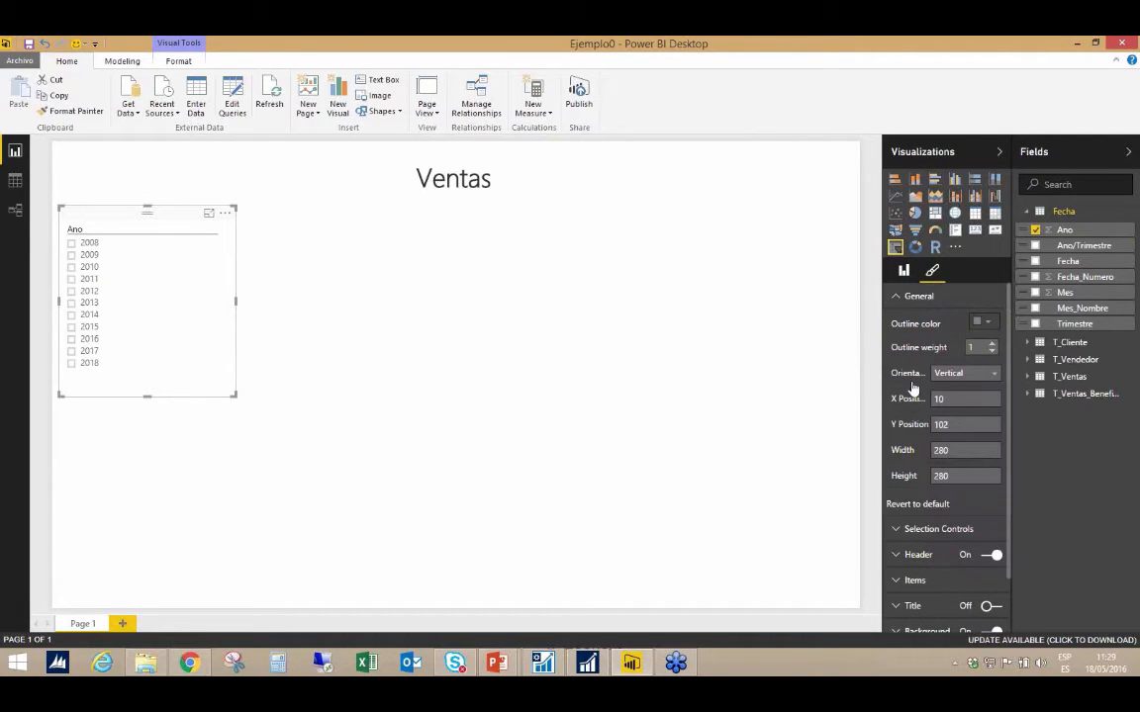
pyautogui.click(993, 374)
pyautogui.click(959, 405)
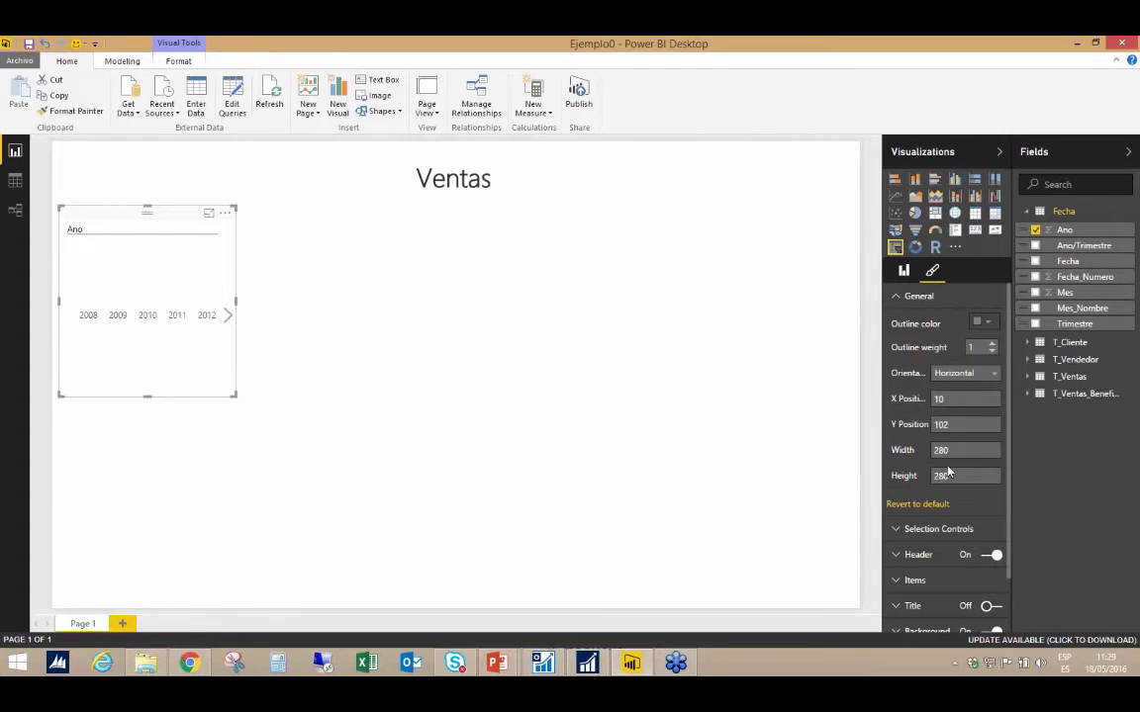
# Move the Ano slicer to the page's upper-left corner and resize it into a wide, low strip beside the Ventas title.
pyautogui.moveTo(173, 219); pyautogui.dragTo(163, 154)
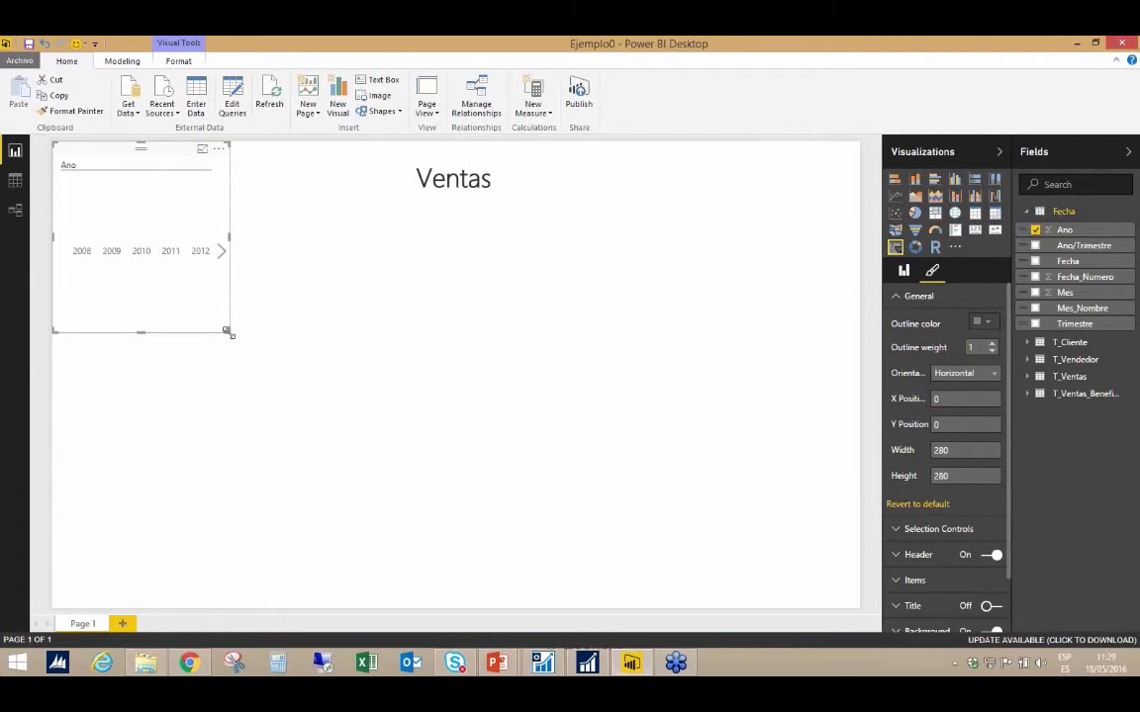
pyautogui.moveTo(228, 334); pyautogui.dragTo(414, 209)
pyautogui.click(388, 250)
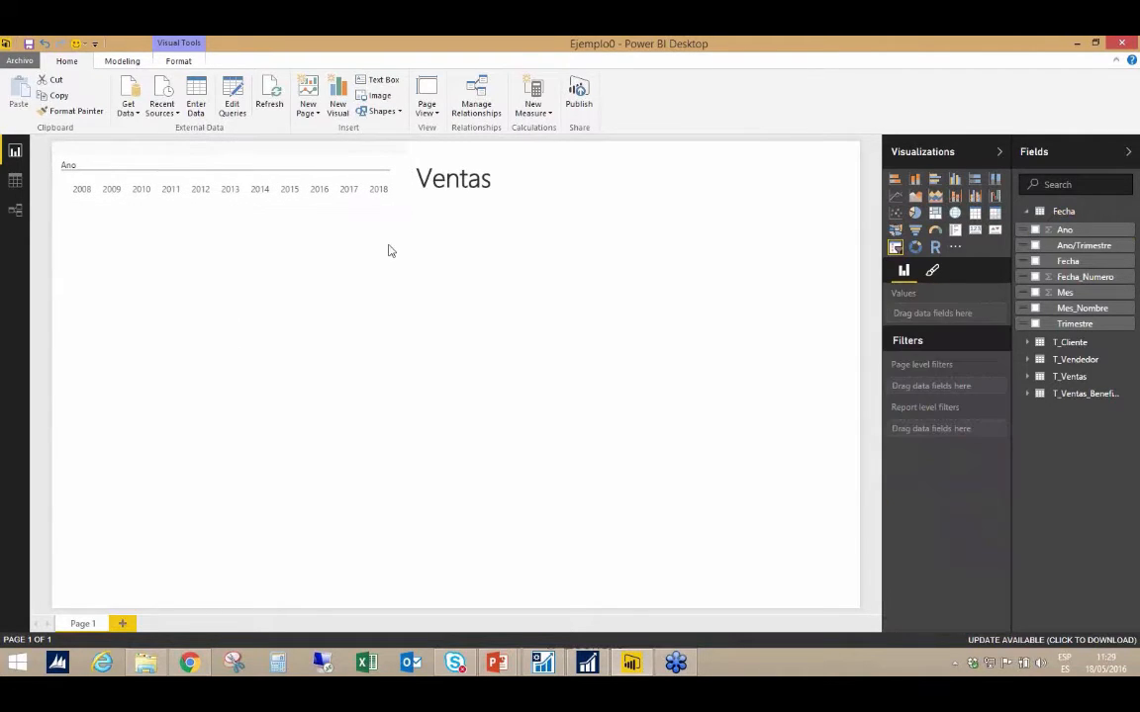
# Try several individual years in the Ano slicer and leave 2017 selected.
pyautogui.click(345, 191)
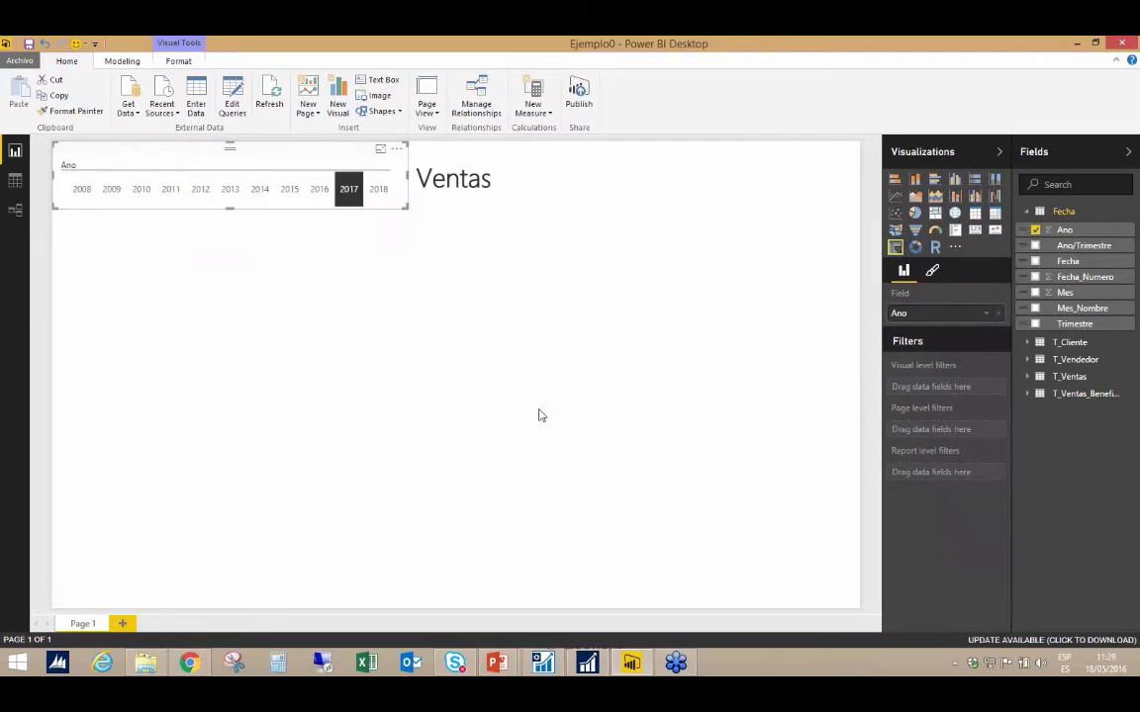
pyautogui.click(318, 194)
pyautogui.click(292, 202)
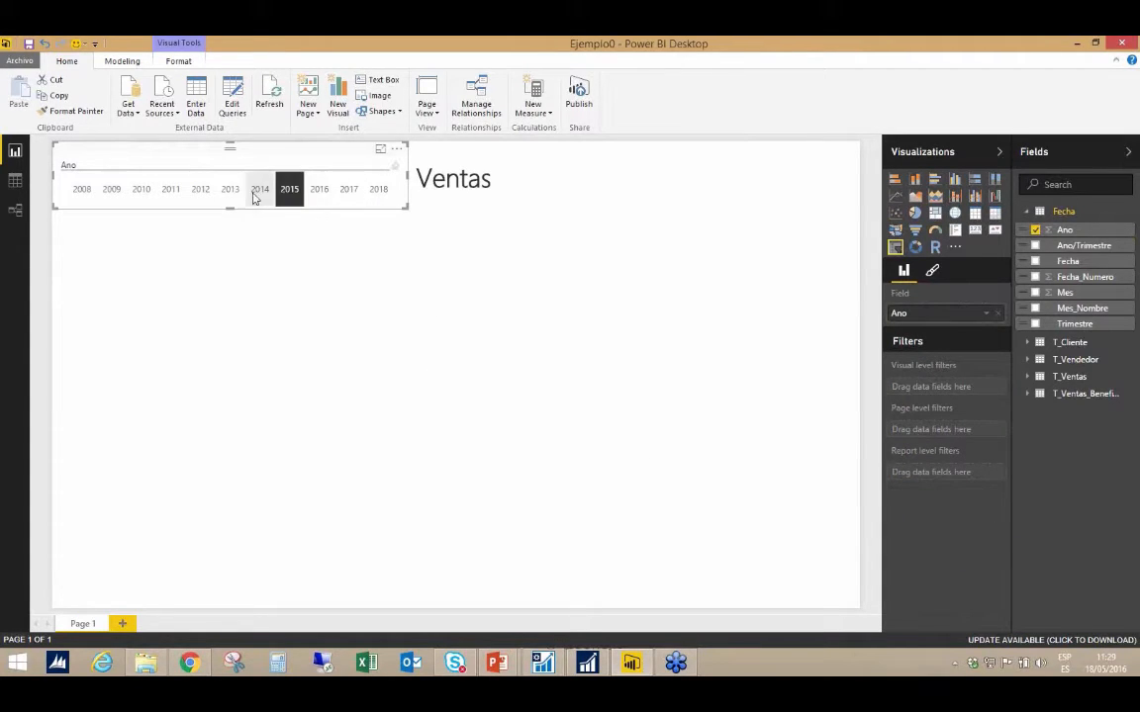
pyautogui.click(257, 198)
pyautogui.click(295, 206)
pyautogui.click(319, 196)
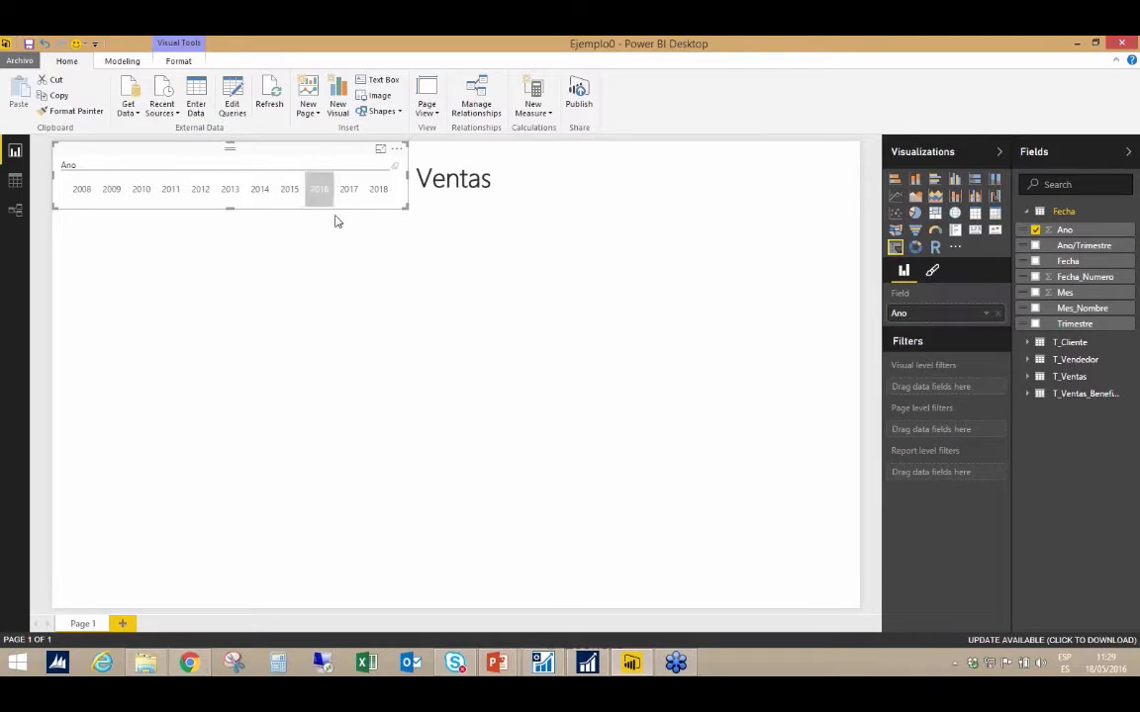
pyautogui.click(350, 194)
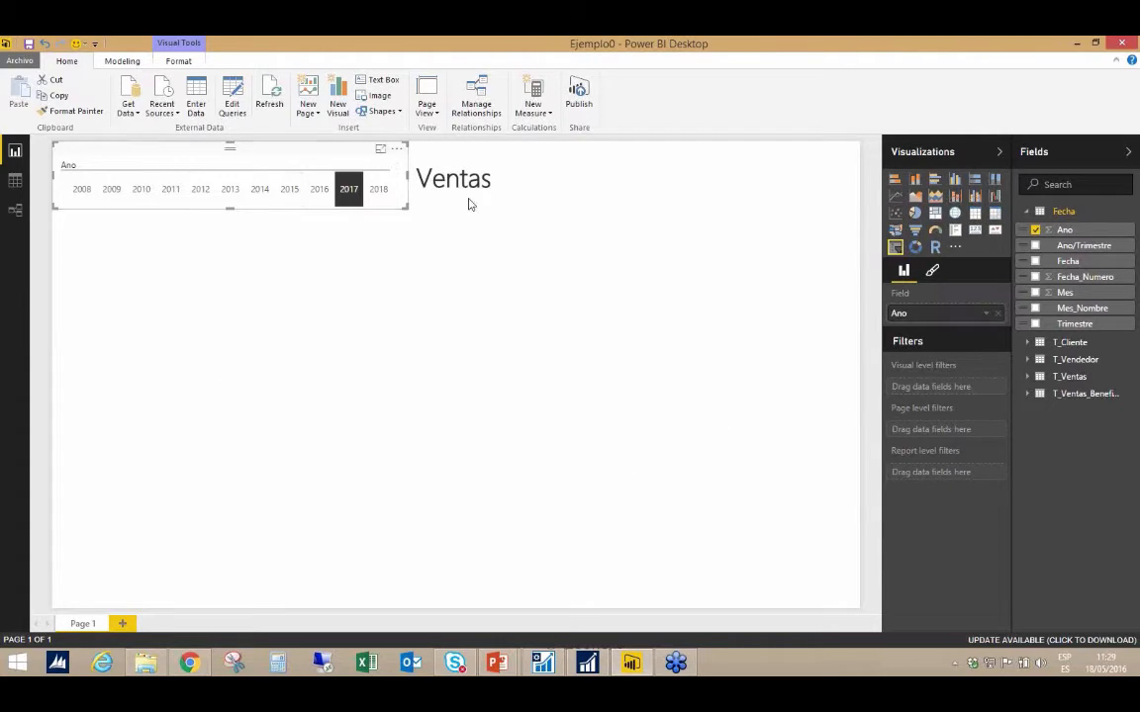
pyautogui.click(322, 192)
pyautogui.click(348, 191)
pyautogui.click(712, 369)
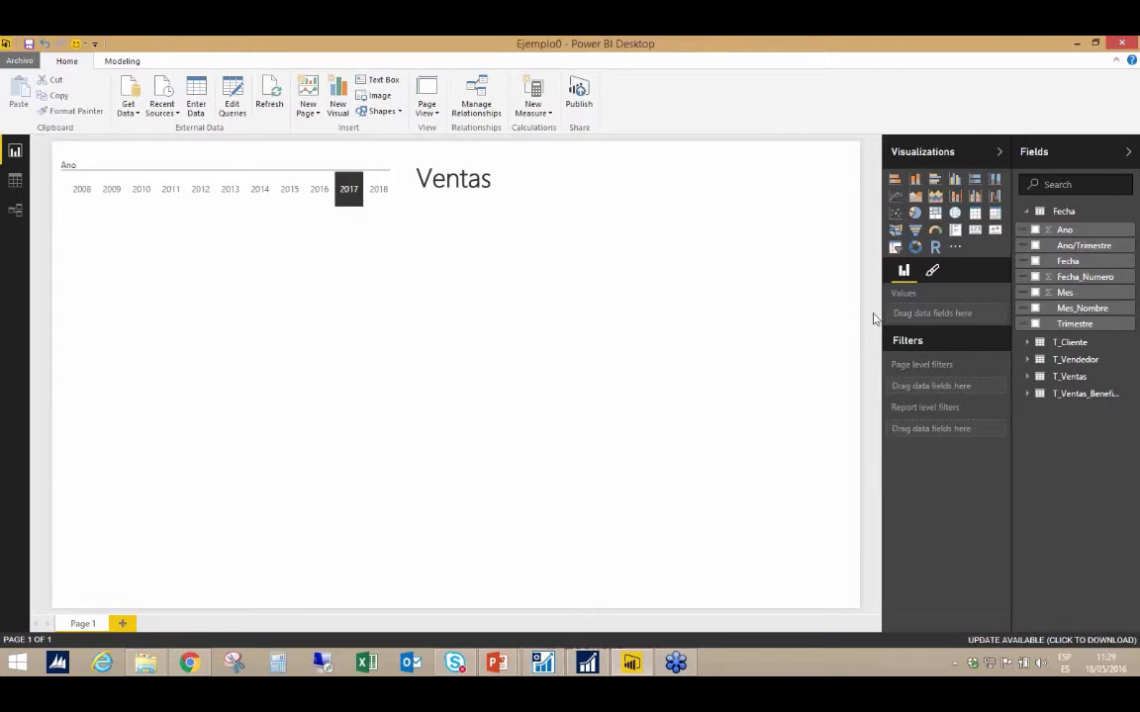
# Add a card showing the Ventas field from T_Ventas and resize it into a wide, low box below the Ano slicer.
pyautogui.click(974, 231)
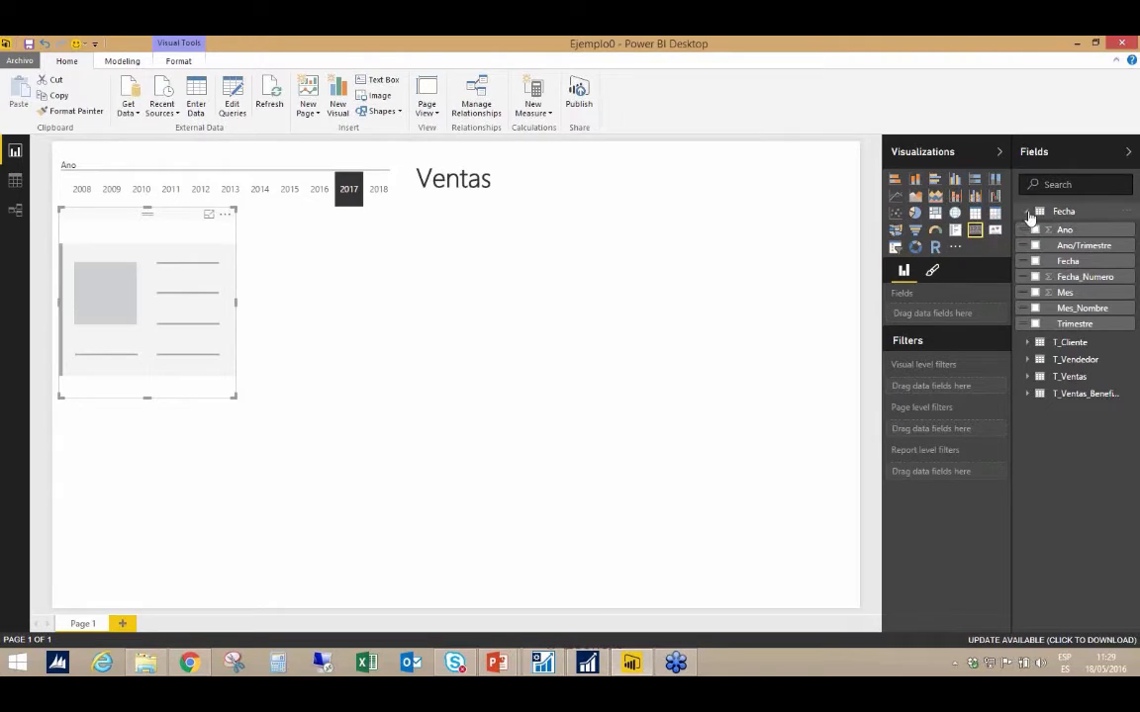
pyautogui.click(1026, 212)
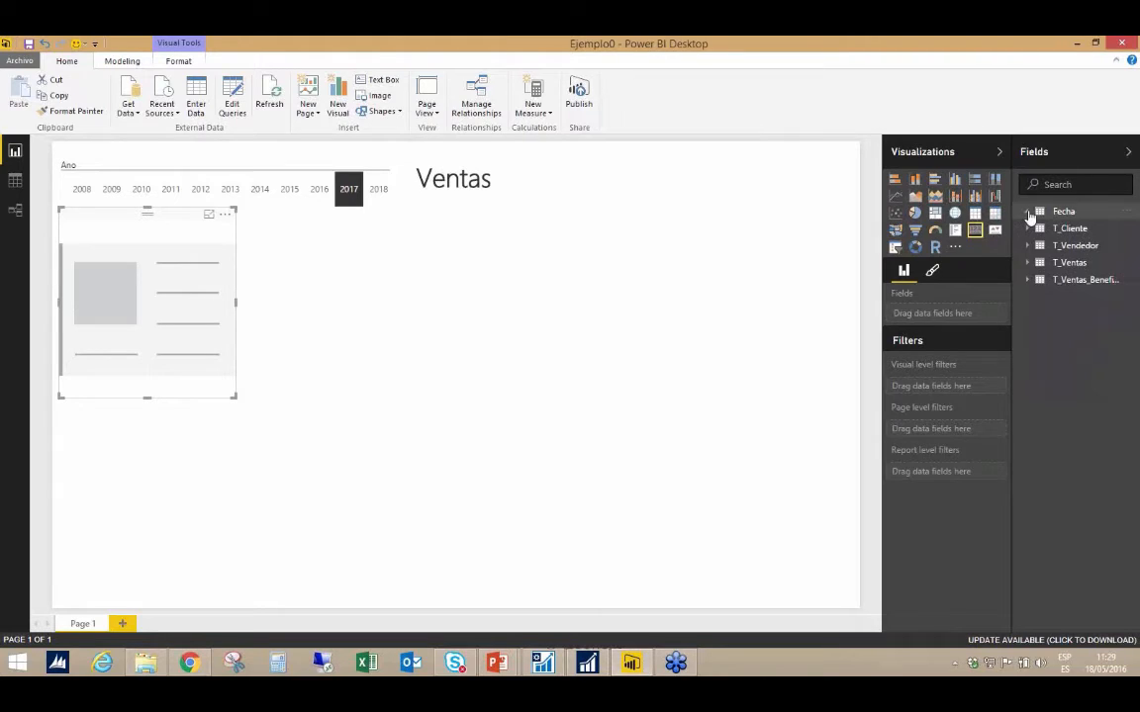
pyautogui.click(1029, 263)
pyautogui.scroll(-1, 1077, 542)
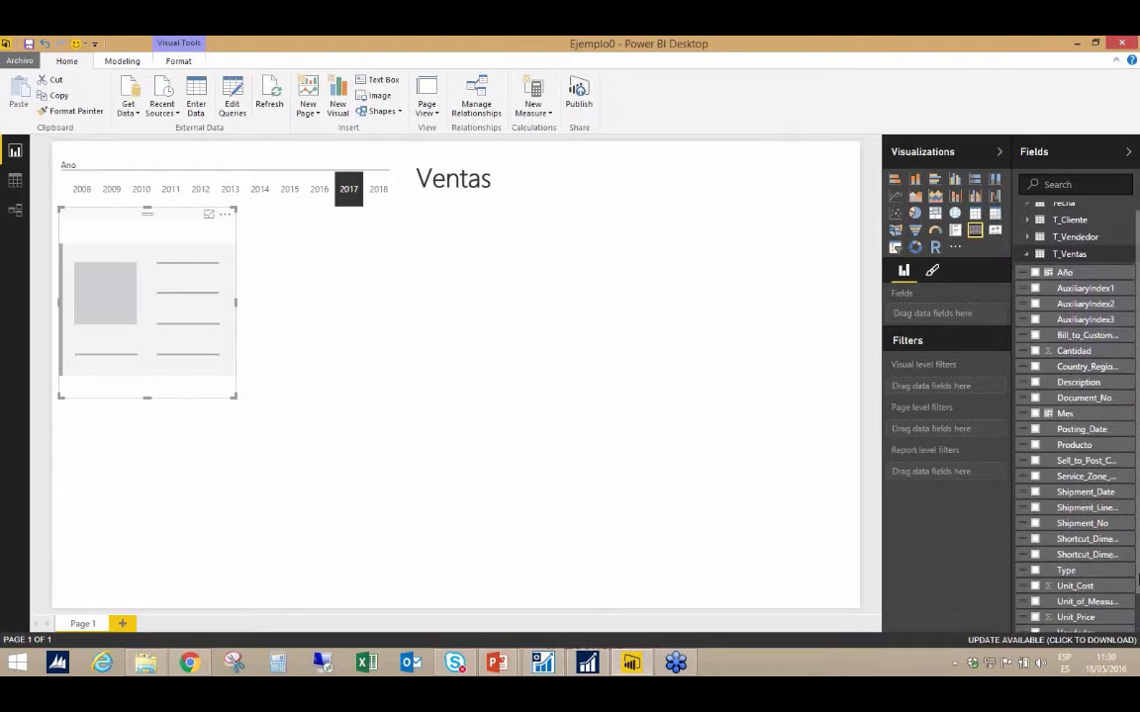
pyautogui.scroll(-1, 1118, 611)
pyautogui.moveTo(1078, 607); pyautogui.dragTo(959, 319)
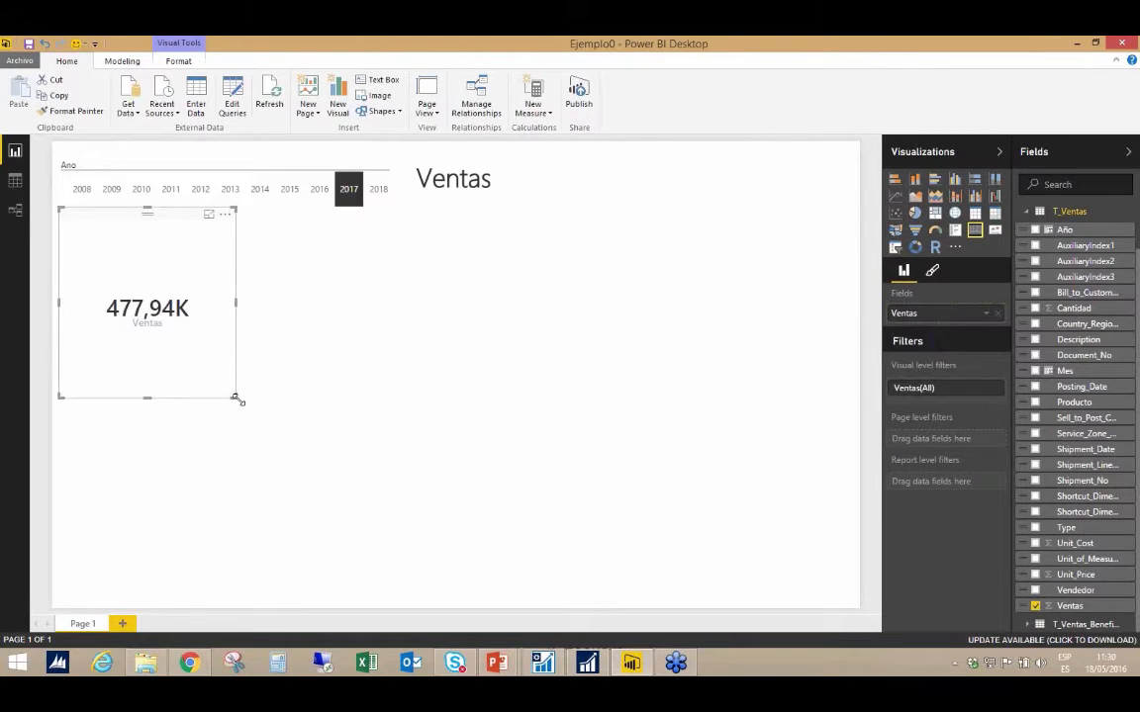
pyautogui.moveTo(235, 396); pyautogui.dragTo(395, 303)
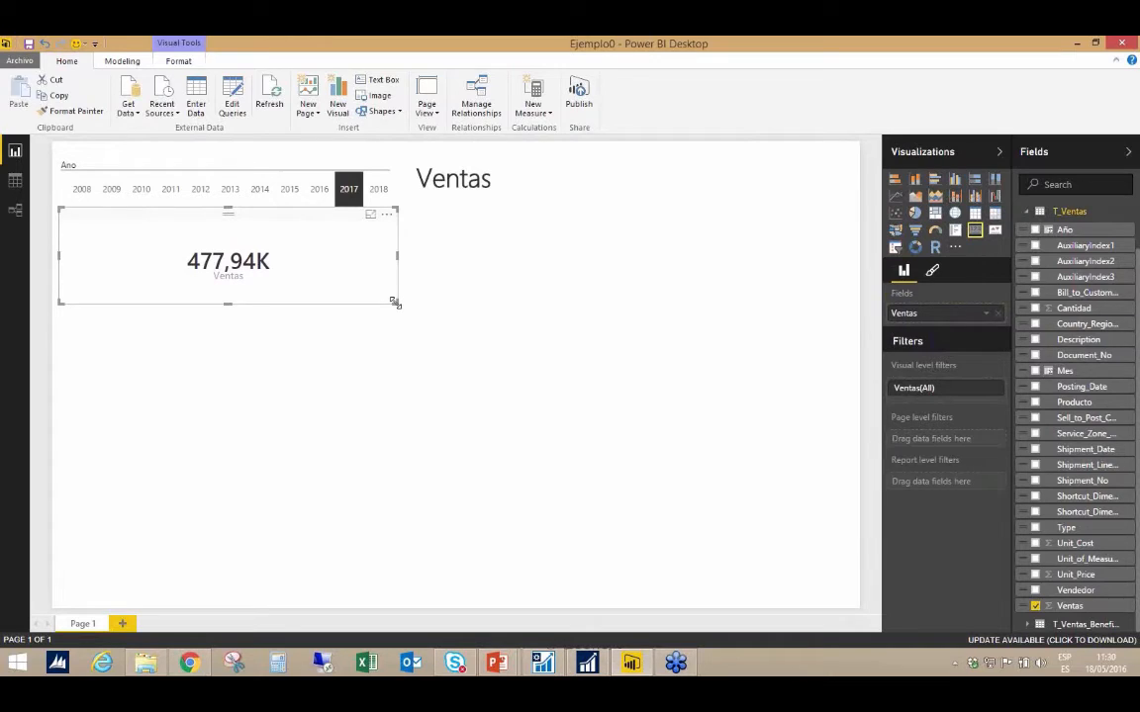
pyautogui.click(396, 379)
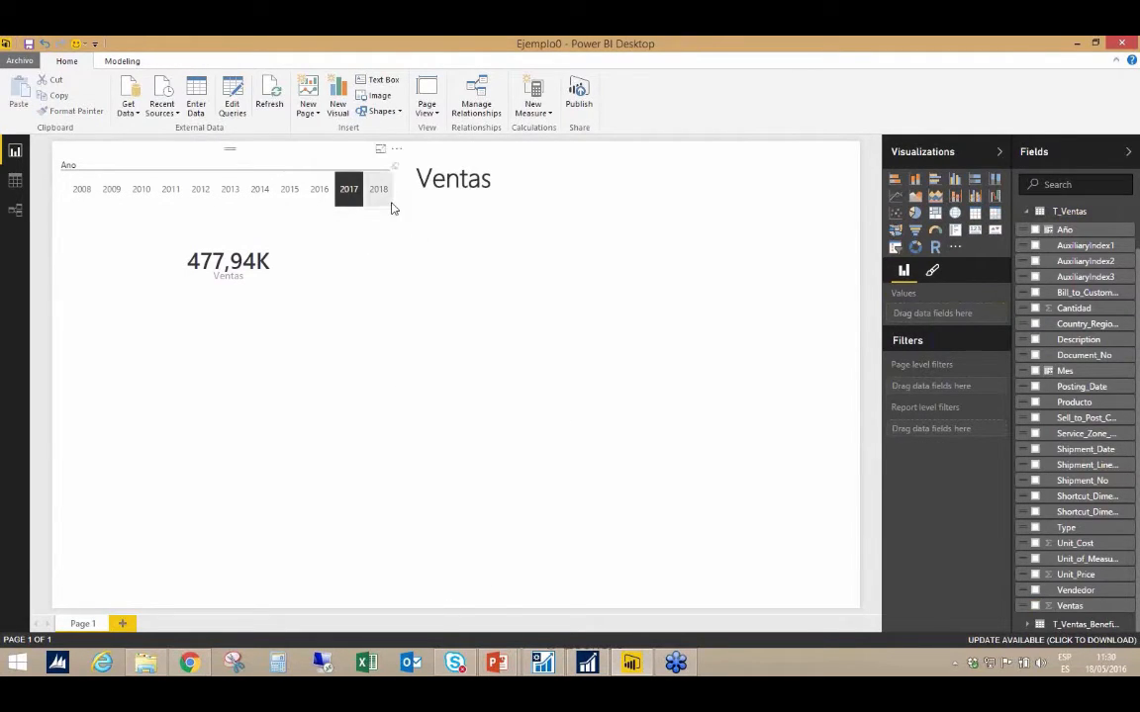
# Check the Ventas card against the Ano slicer for 2016, 2018, and 2016 and 2017 combined, then reselect only 2017.
pyautogui.click(323, 190)
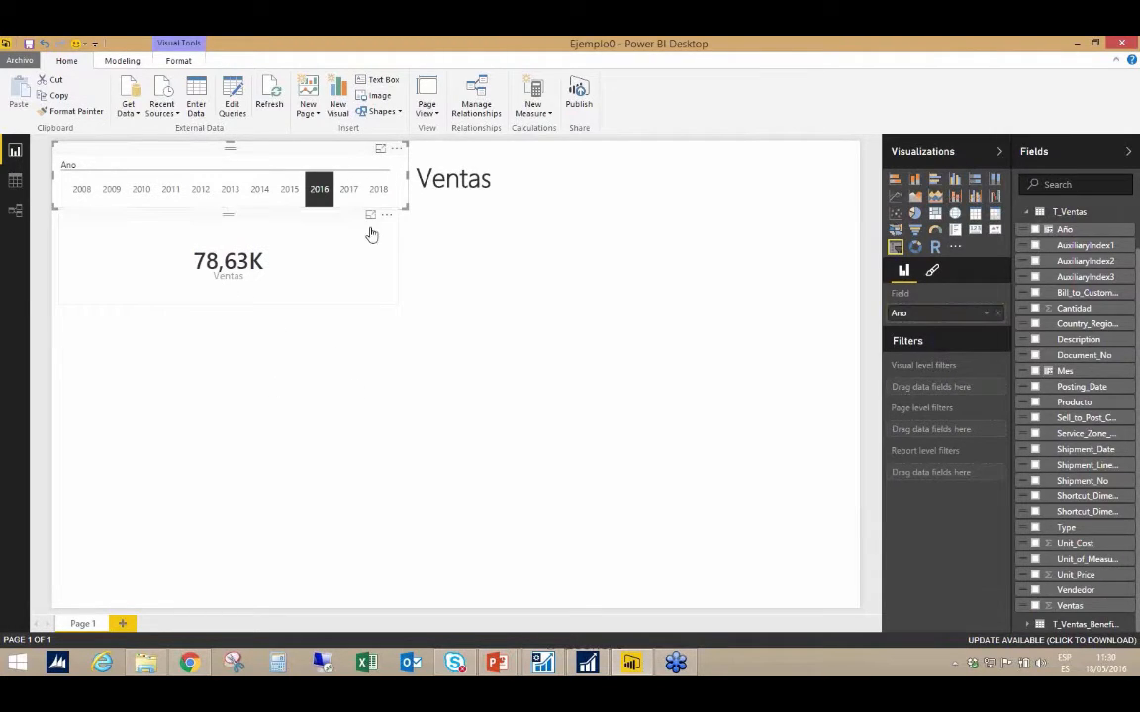
pyautogui.click(356, 194)
pyautogui.click(380, 193)
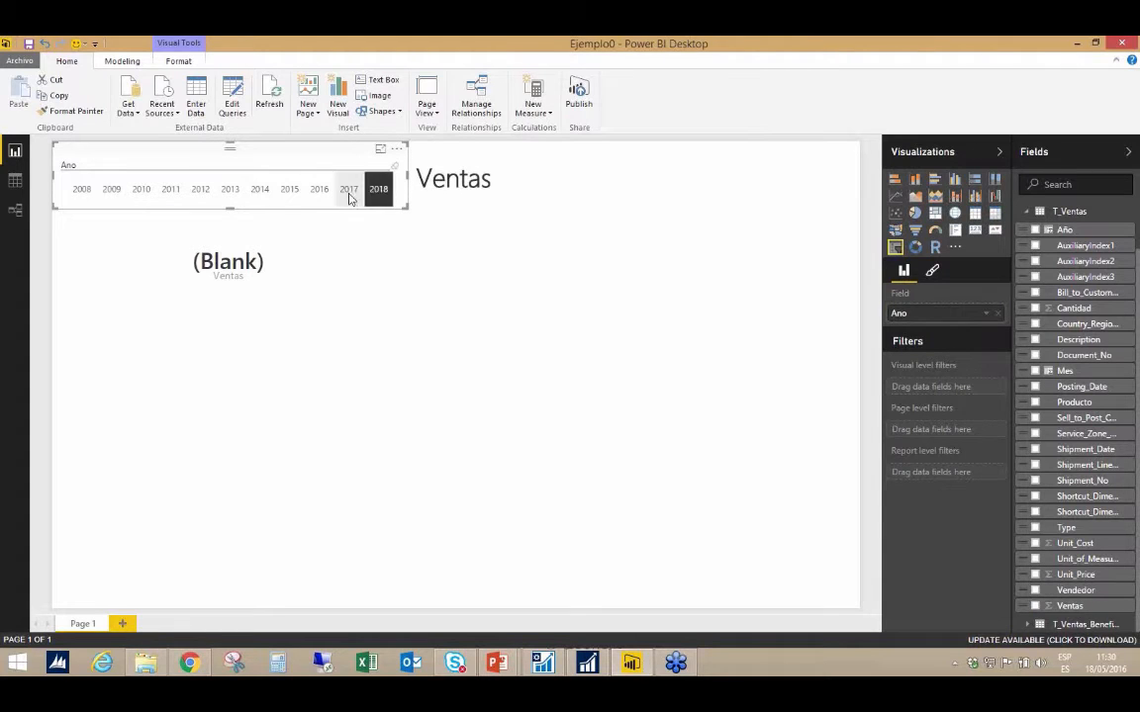
pyautogui.click(349, 198)
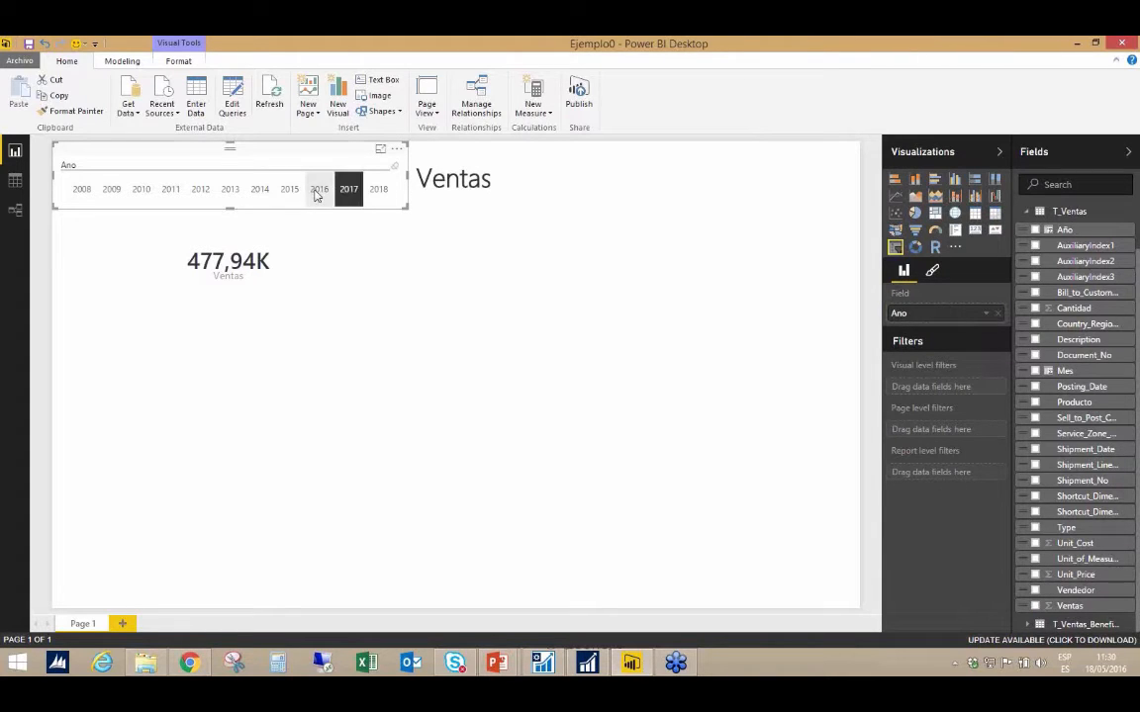
pyautogui.keyDown('ctrl'); pyautogui.click(316, 190); pyautogui.keyUp('ctrl')
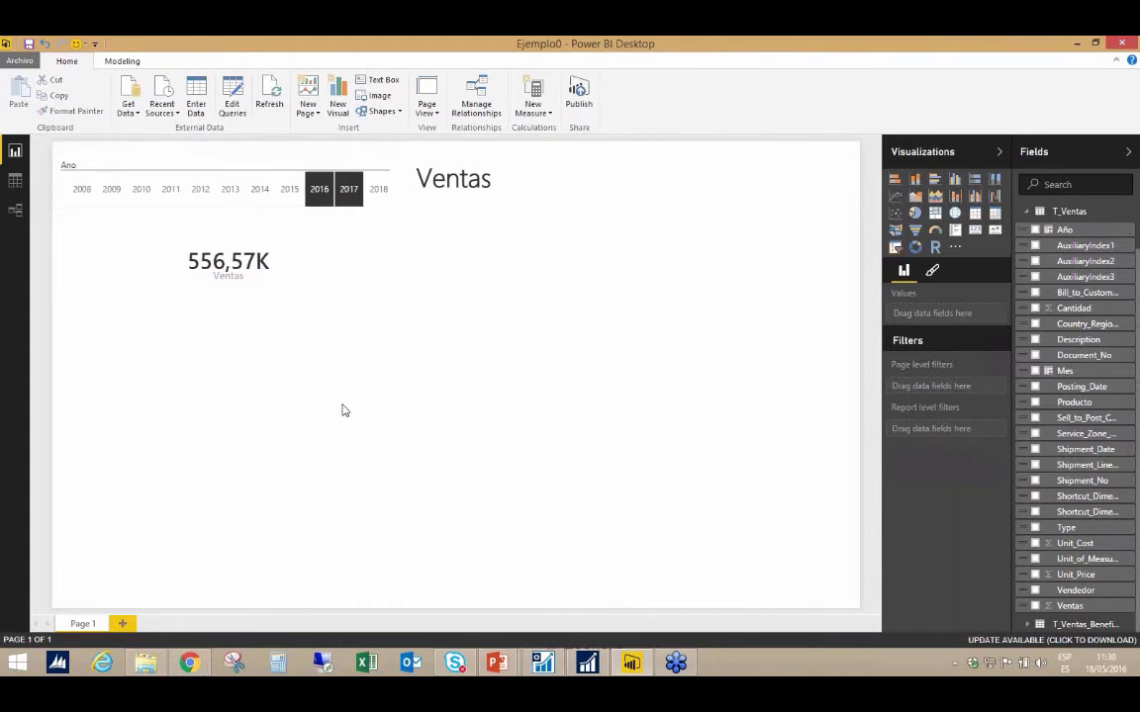
pyautogui.click(347, 191)
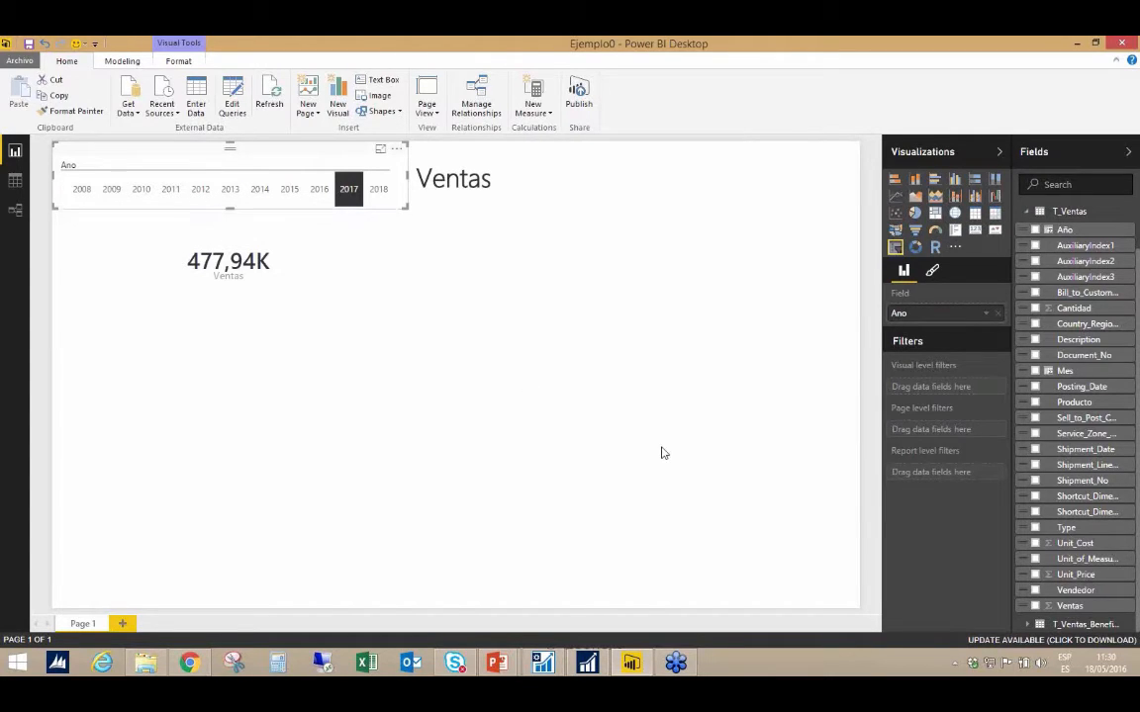
pyautogui.click(468, 313)
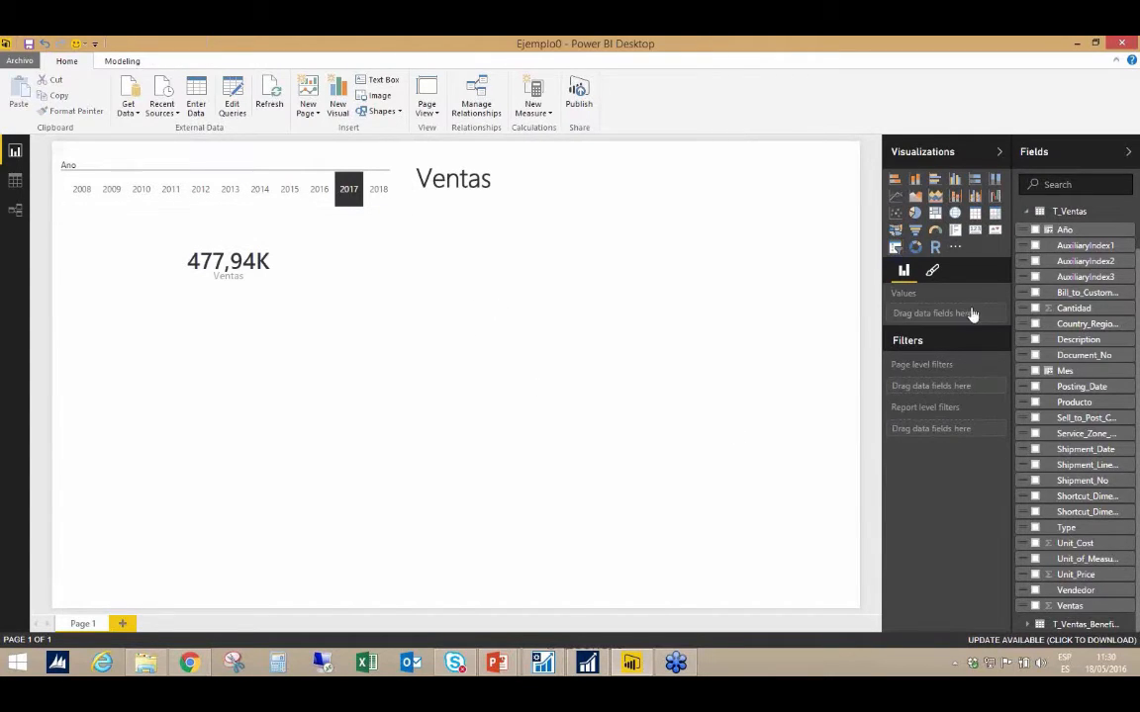
# Add a pie chart with T_Ventas Cantidad as the values and Vendedor as the legend.
pyautogui.click(915, 215)
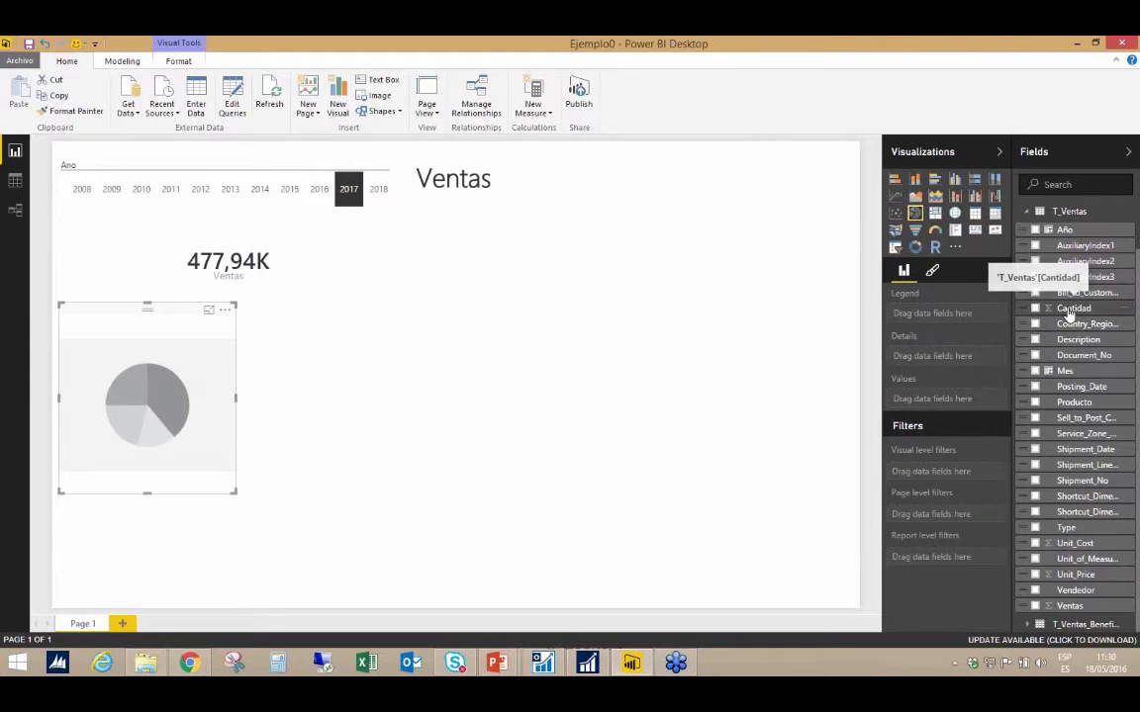
pyautogui.moveTo(1068, 315); pyautogui.dragTo(950, 403)
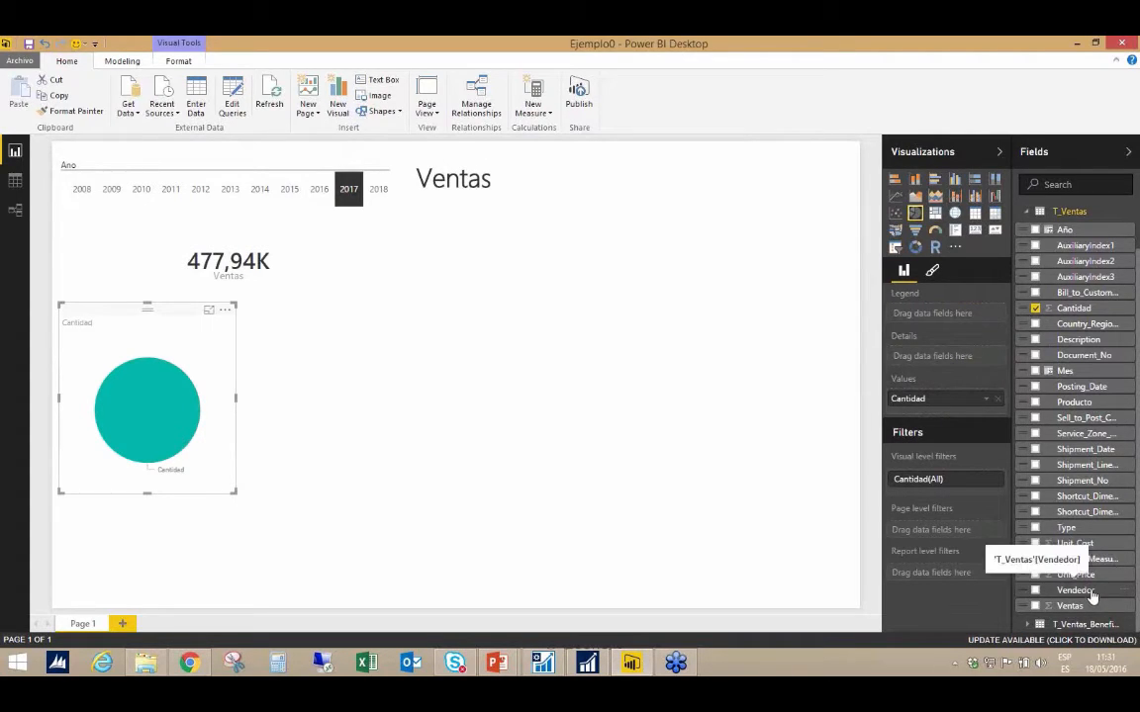
pyautogui.moveTo(1088, 594); pyautogui.dragTo(971, 317)
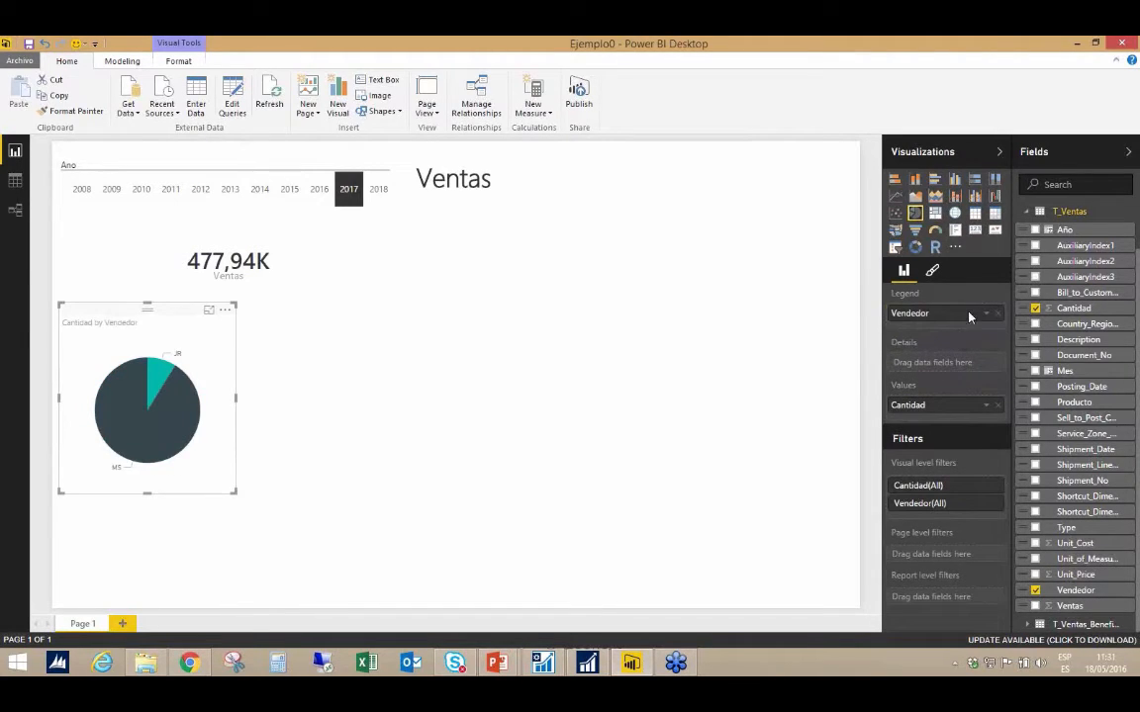
# Shrink the Cantidad by Vendedor pie chart and place it directly below the Ventas title, beside the card.
pyautogui.moveTo(209, 313); pyautogui.dragTo(476, 254)
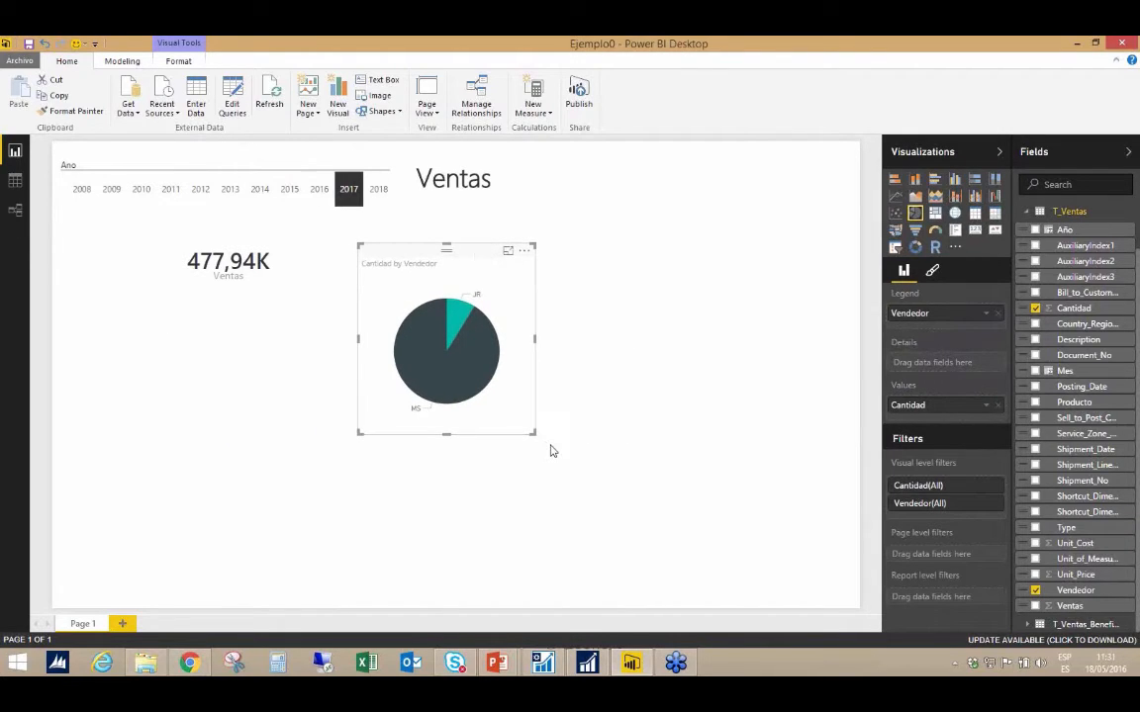
pyautogui.moveTo(531, 435); pyautogui.dragTo(526, 349)
pyautogui.moveTo(473, 238); pyautogui.dragTo(479, 216)
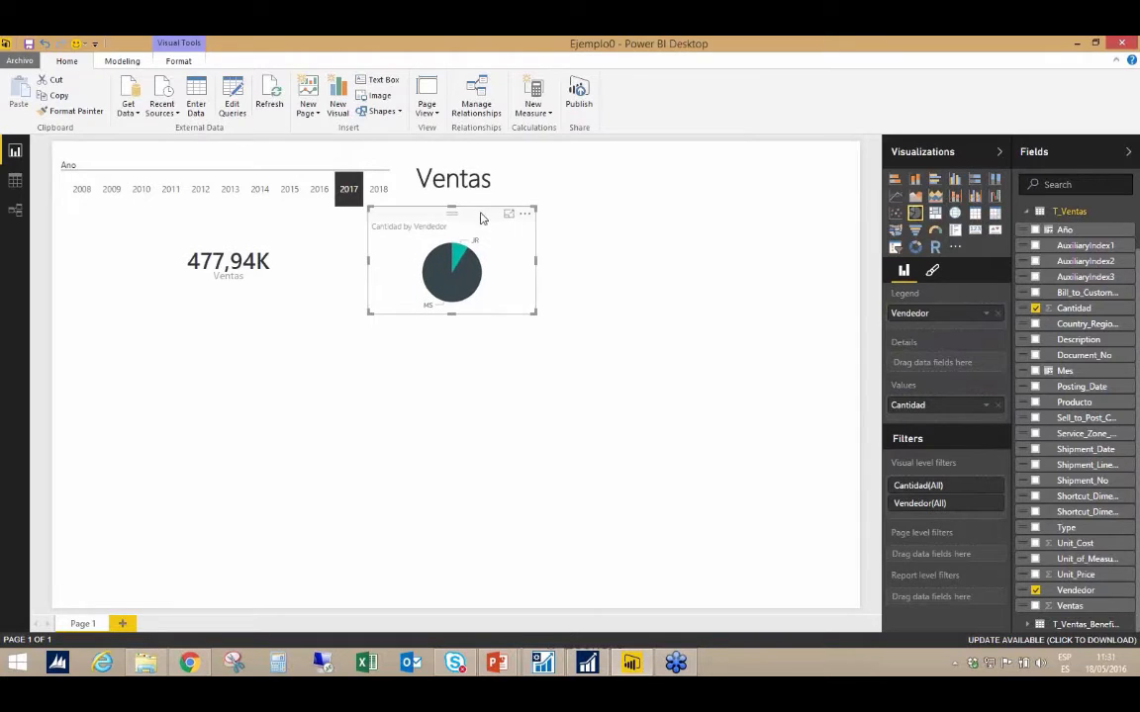
pyautogui.click(501, 360)
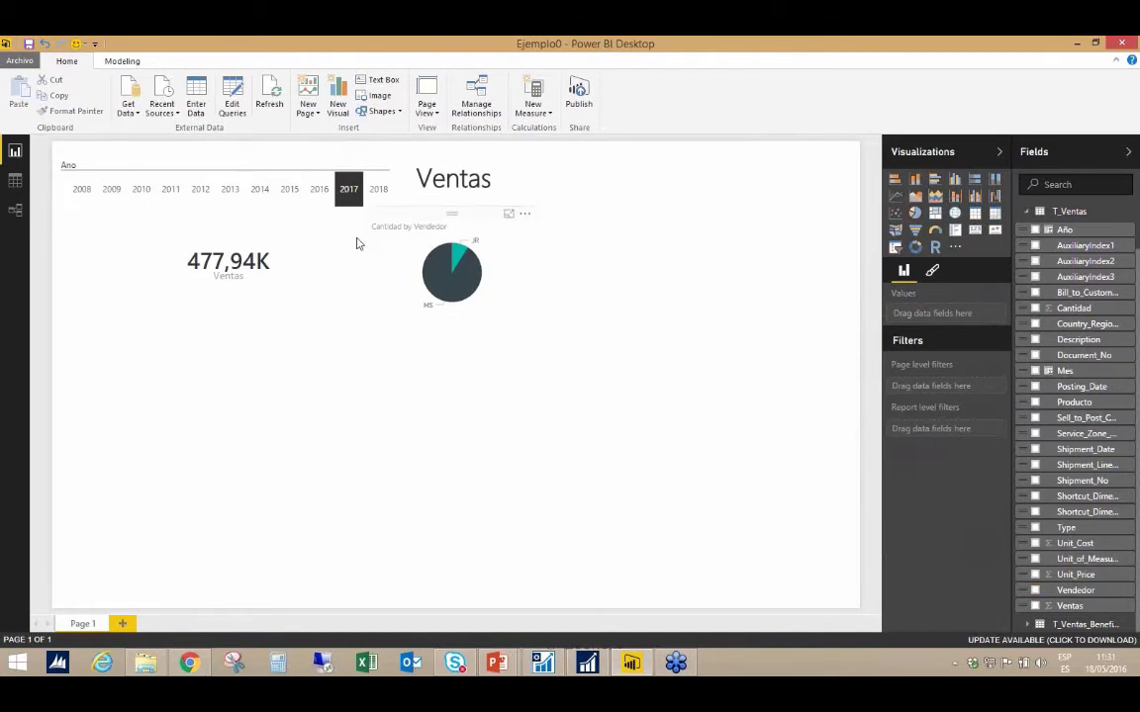
# Compare the Ventas card and pie chart by alternating the Ano slicer between 2016 and 2017, ending on 2017.
pyautogui.click(326, 191)
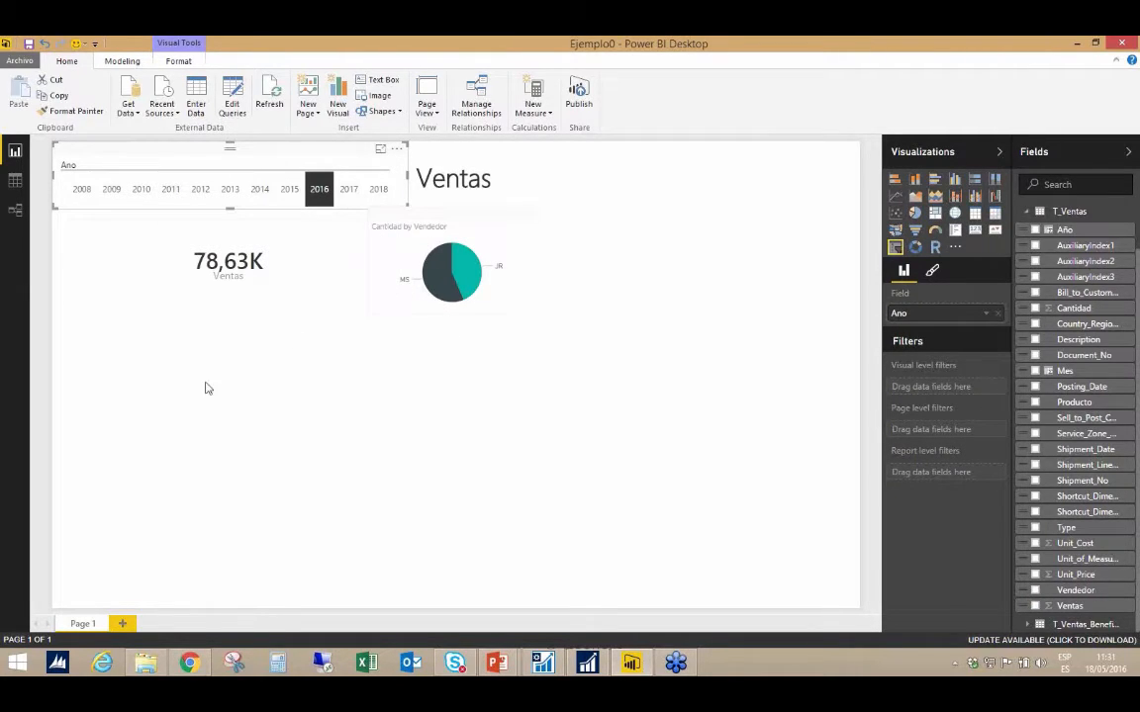
pyautogui.click(346, 191)
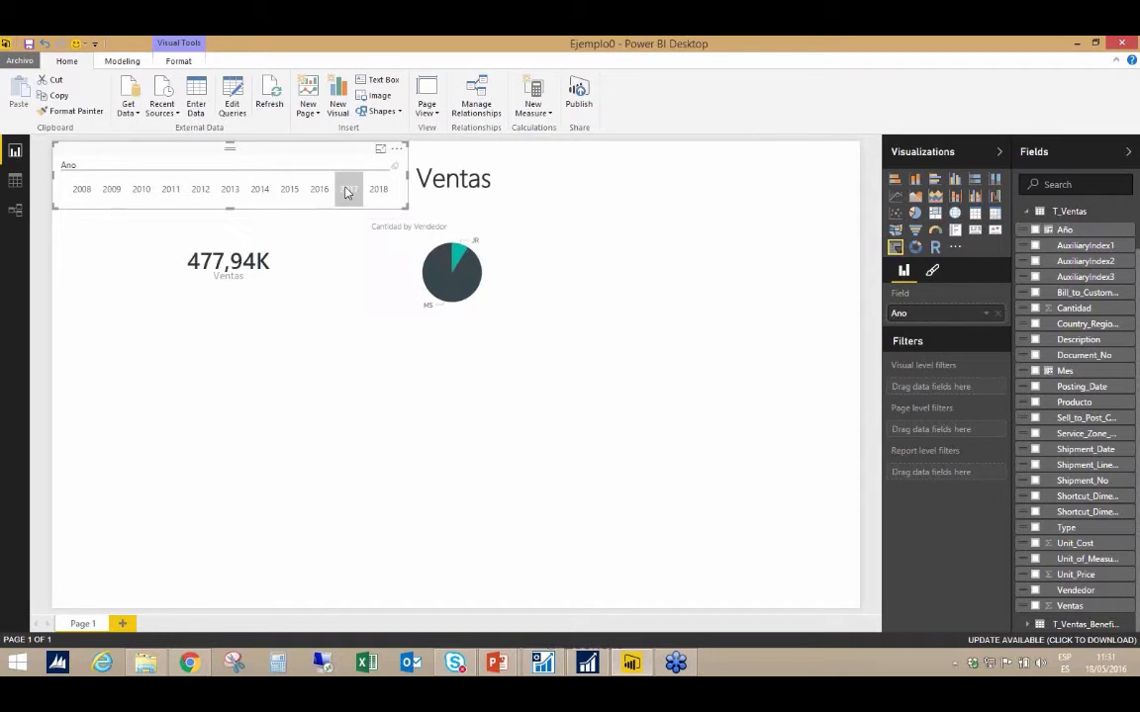
pyautogui.click(318, 189)
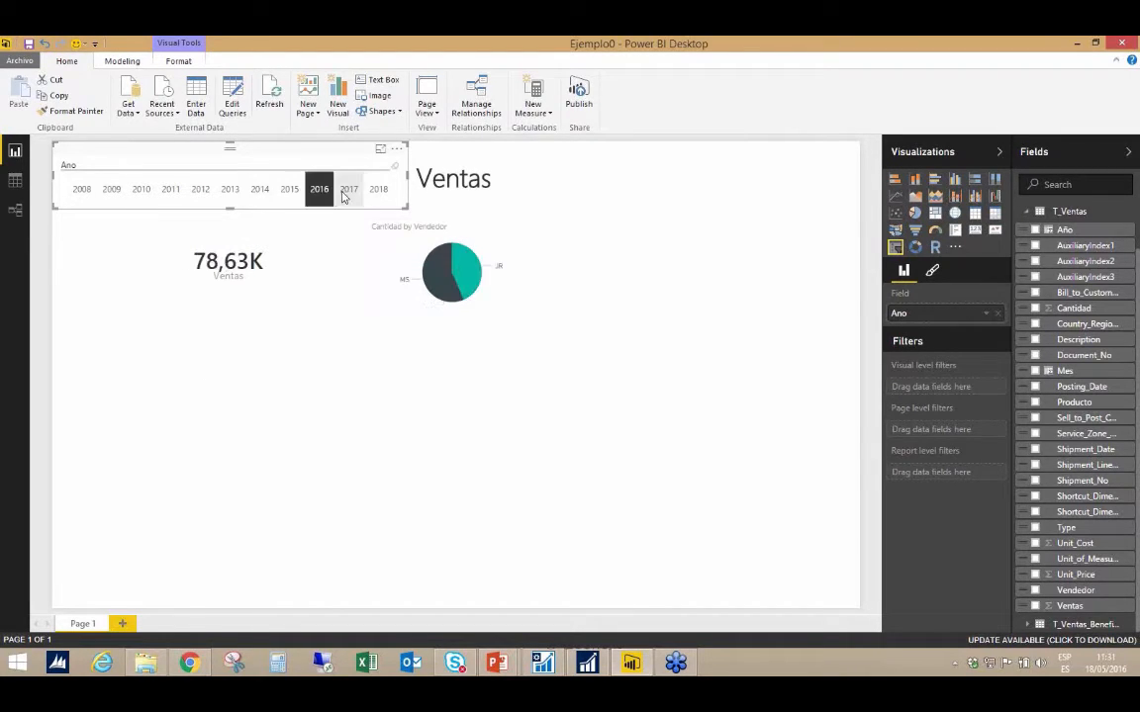
pyautogui.click(345, 194)
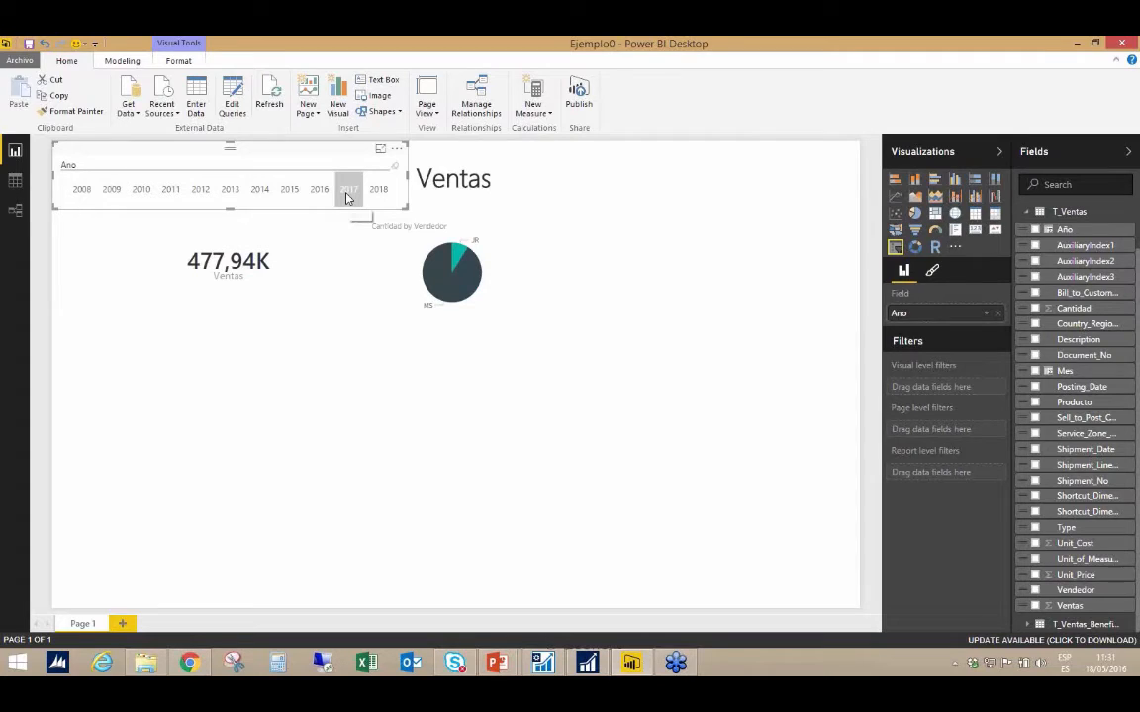
# Examine the Ventas card filtered by seller MS's pie slice for 2017 and 2016, ending on 2017 with no slice selected.
pyautogui.moveTo(443, 301)
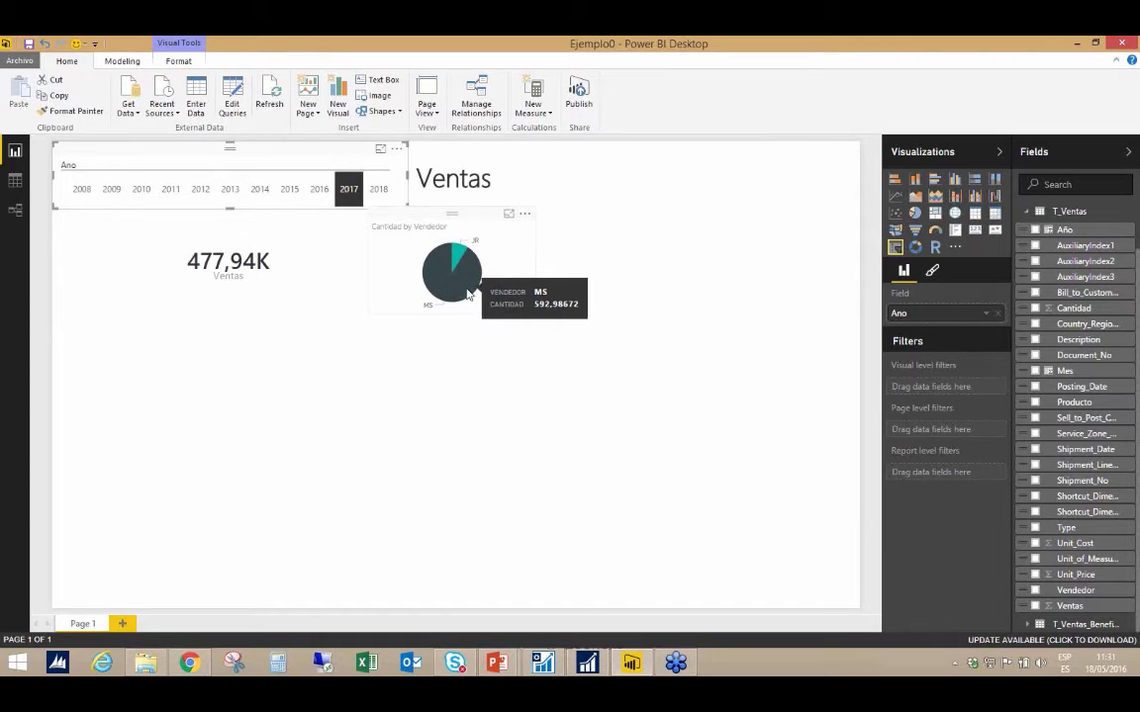
pyautogui.click(460, 291)
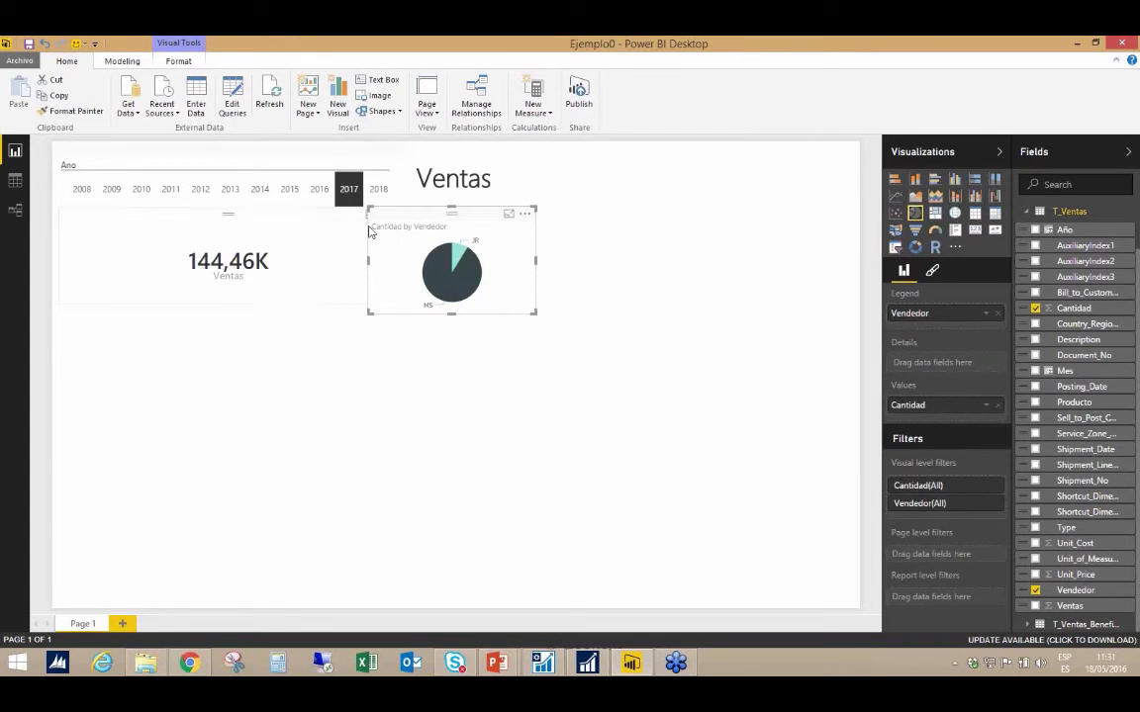
pyautogui.click(322, 196)
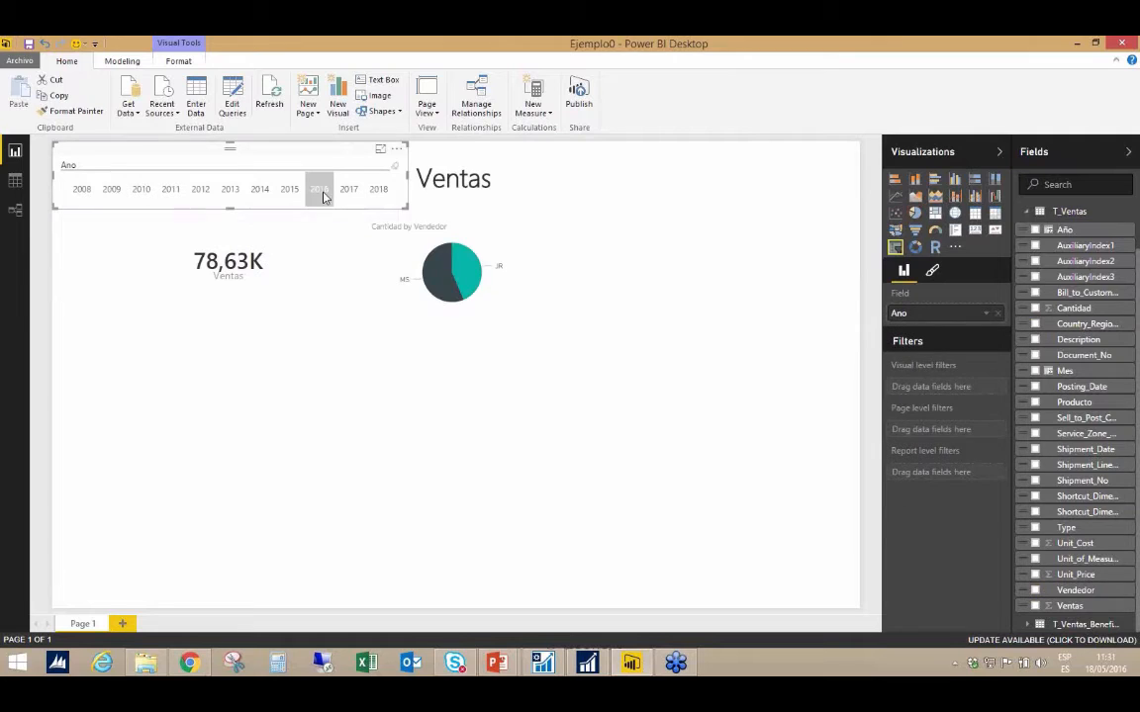
pyautogui.click(436, 277)
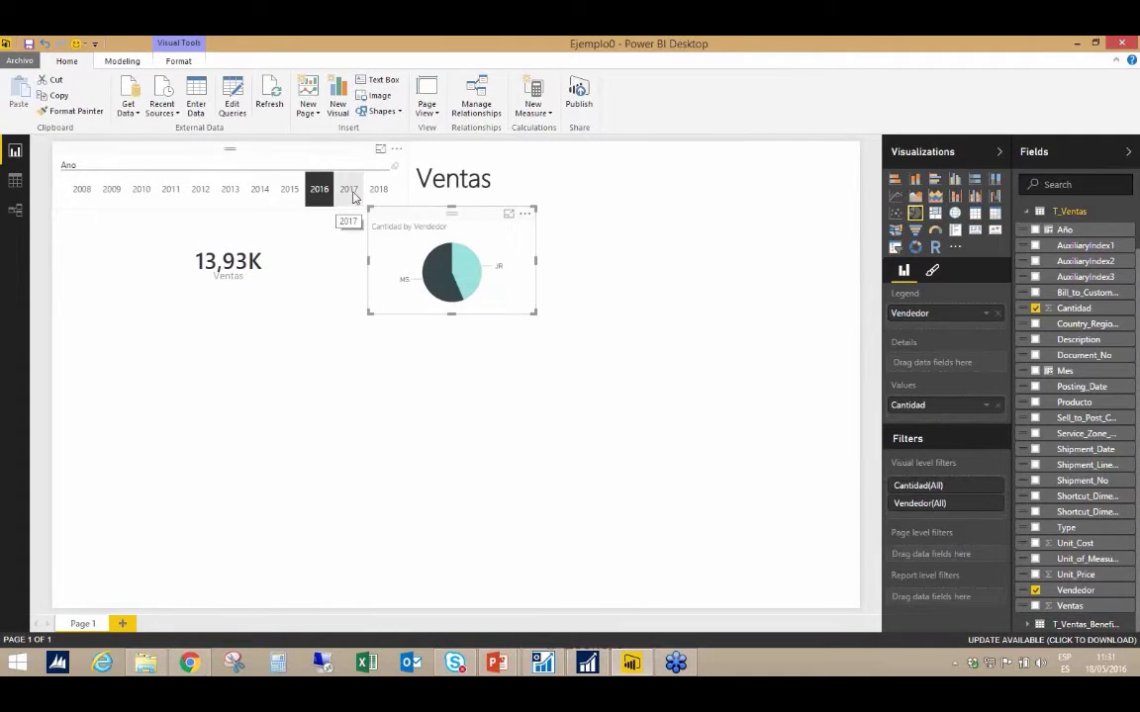
pyautogui.click(353, 196)
pyautogui.click(353, 196)
pyautogui.click(453, 286)
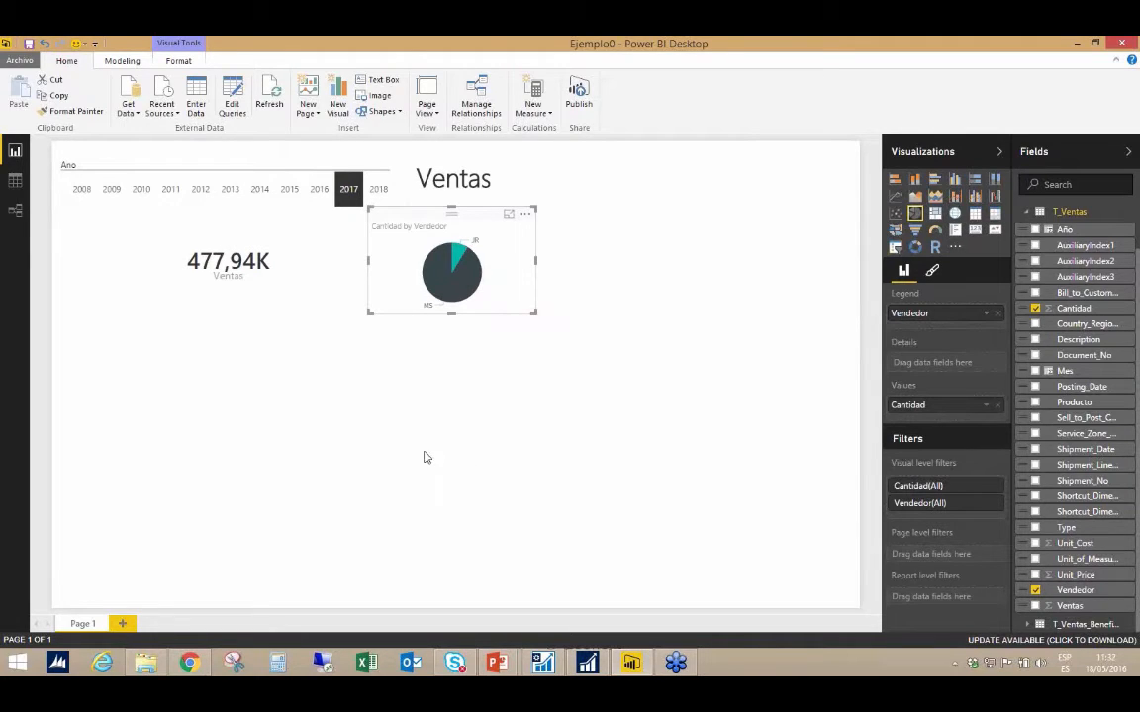
pyautogui.click(669, 253)
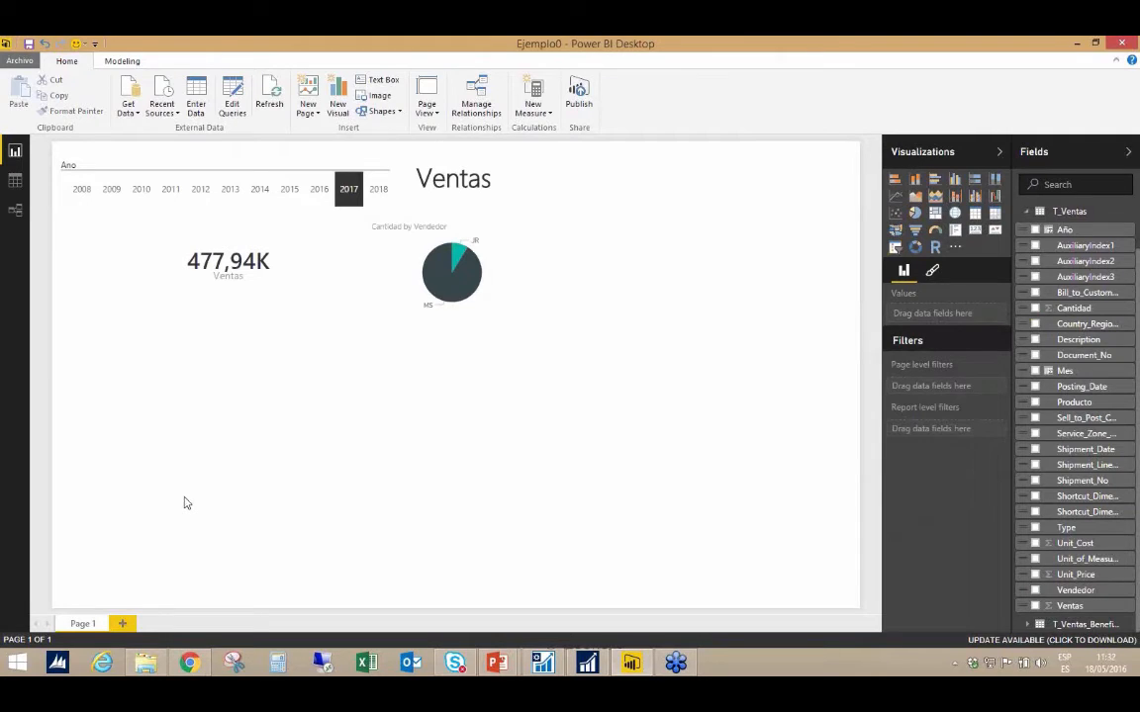
# Add a clustered bar chart with T_Cliente Cliente on the axis and T_Ventas Ventas as the value.
pyautogui.click(935, 180)
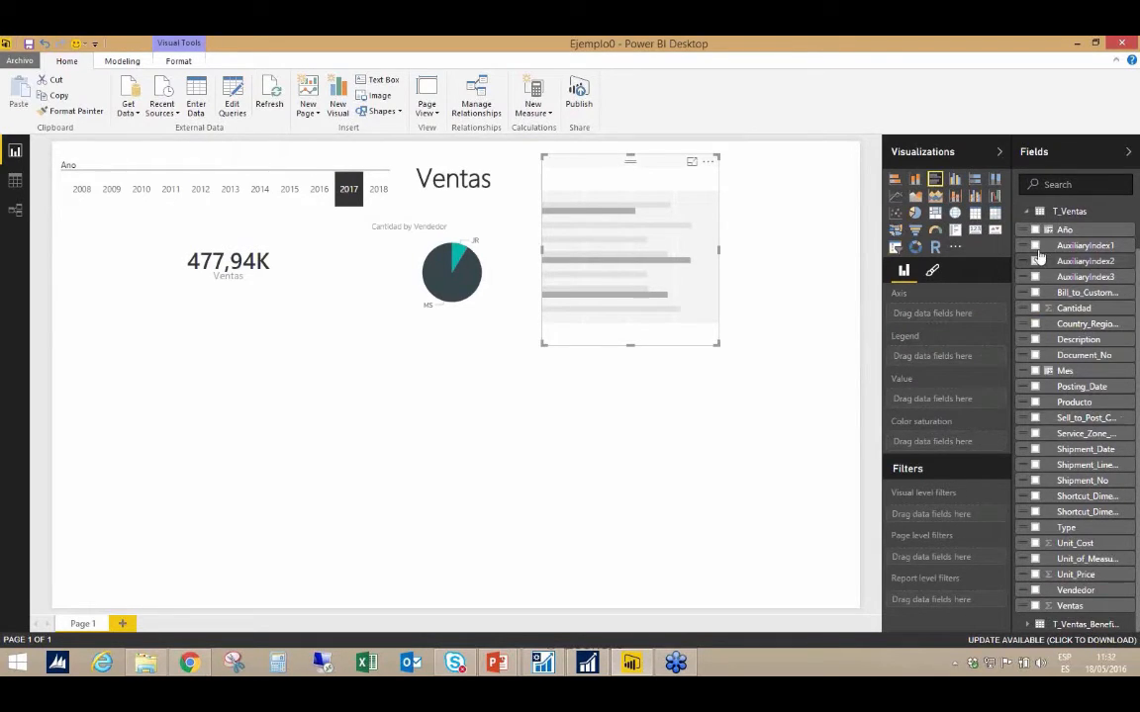
pyautogui.click(1026, 211)
pyautogui.click(1027, 229)
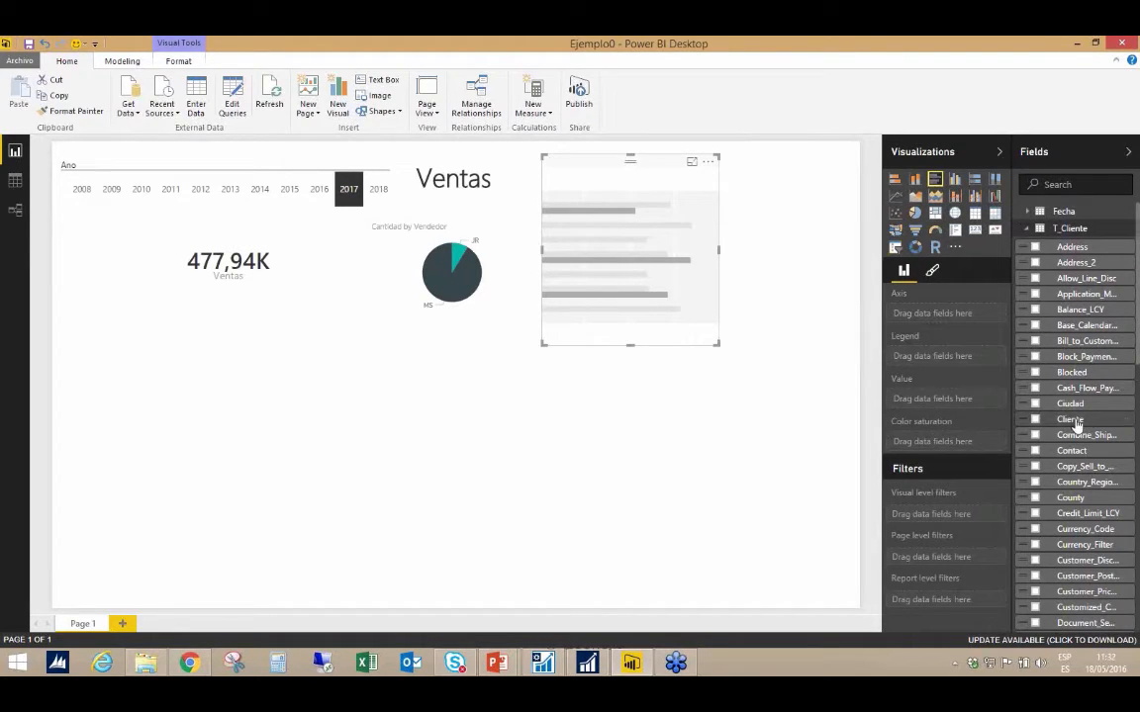
pyautogui.moveTo(1075, 422); pyautogui.dragTo(951, 320)
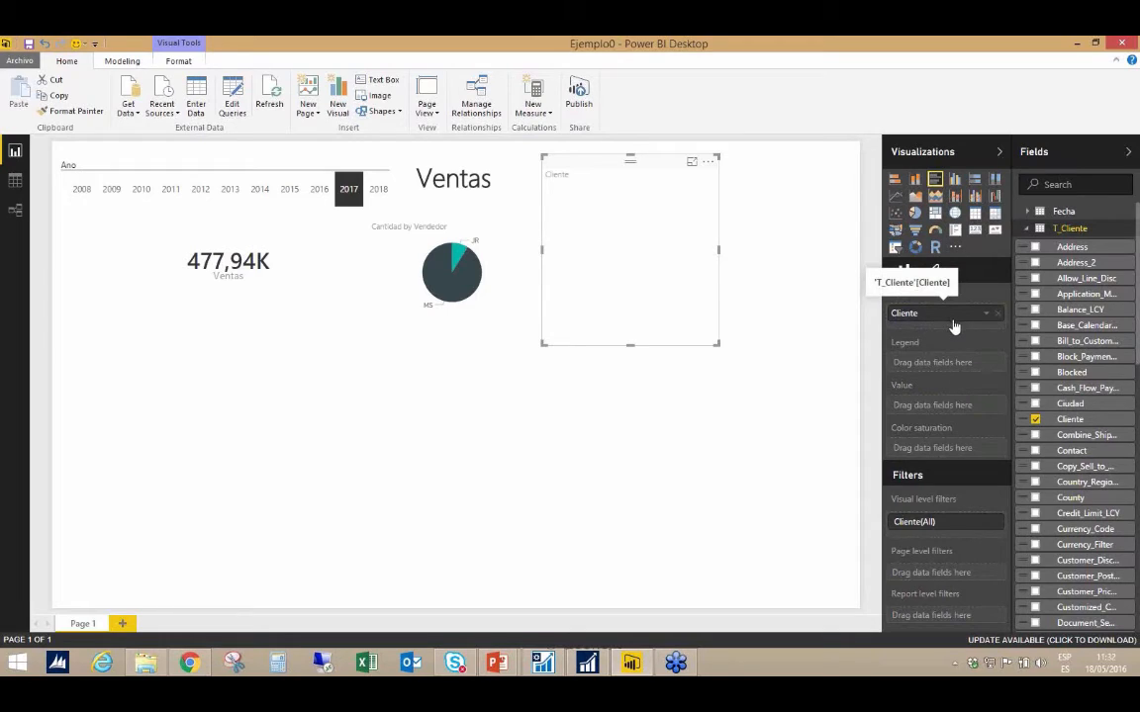
pyautogui.click(1026, 228)
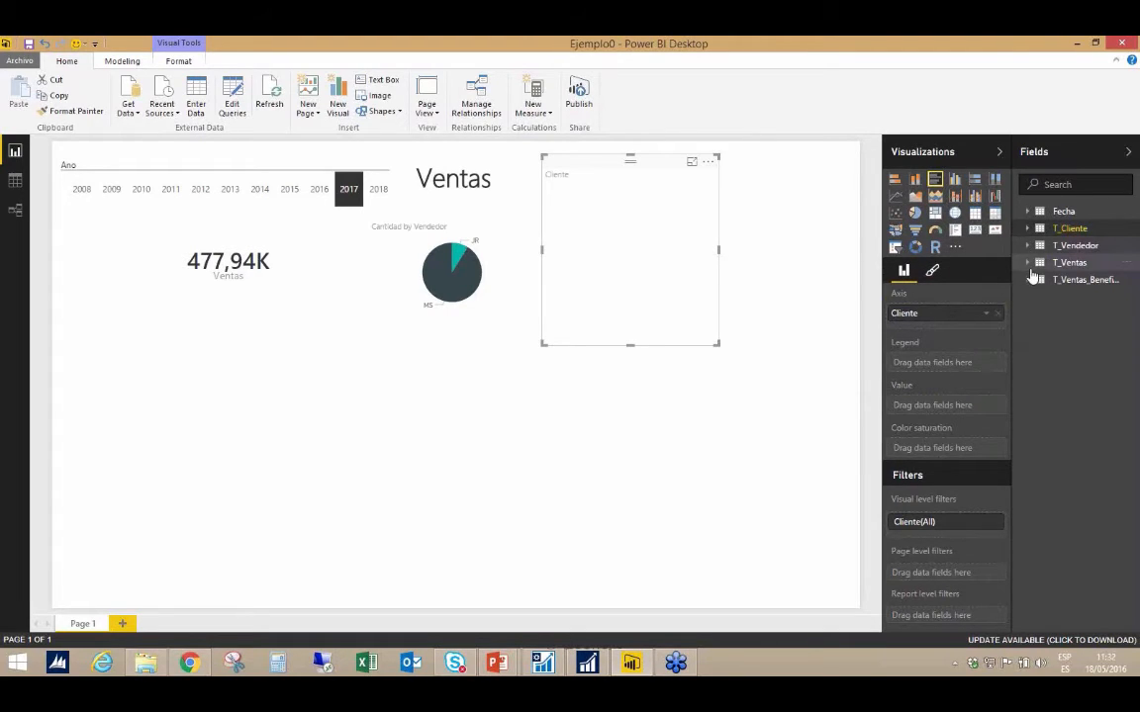
pyautogui.click(1028, 266)
pyautogui.scroll(-1, 1136, 386)
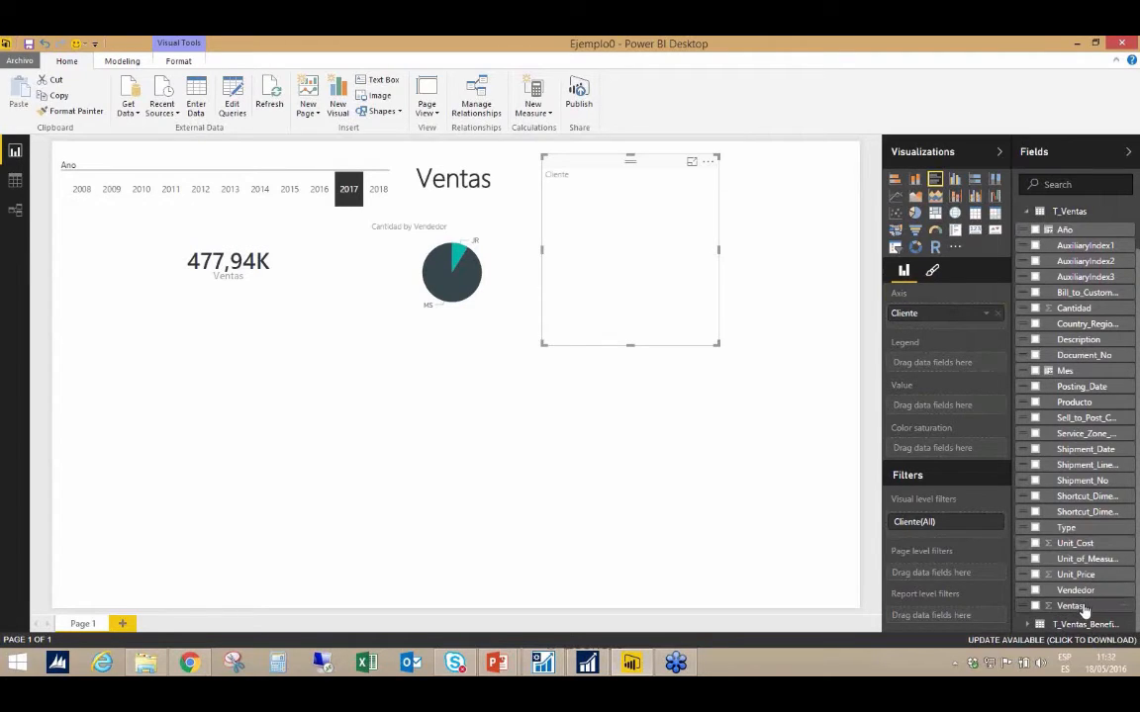
pyautogui.moveTo(1084, 611); pyautogui.dragTo(955, 410)
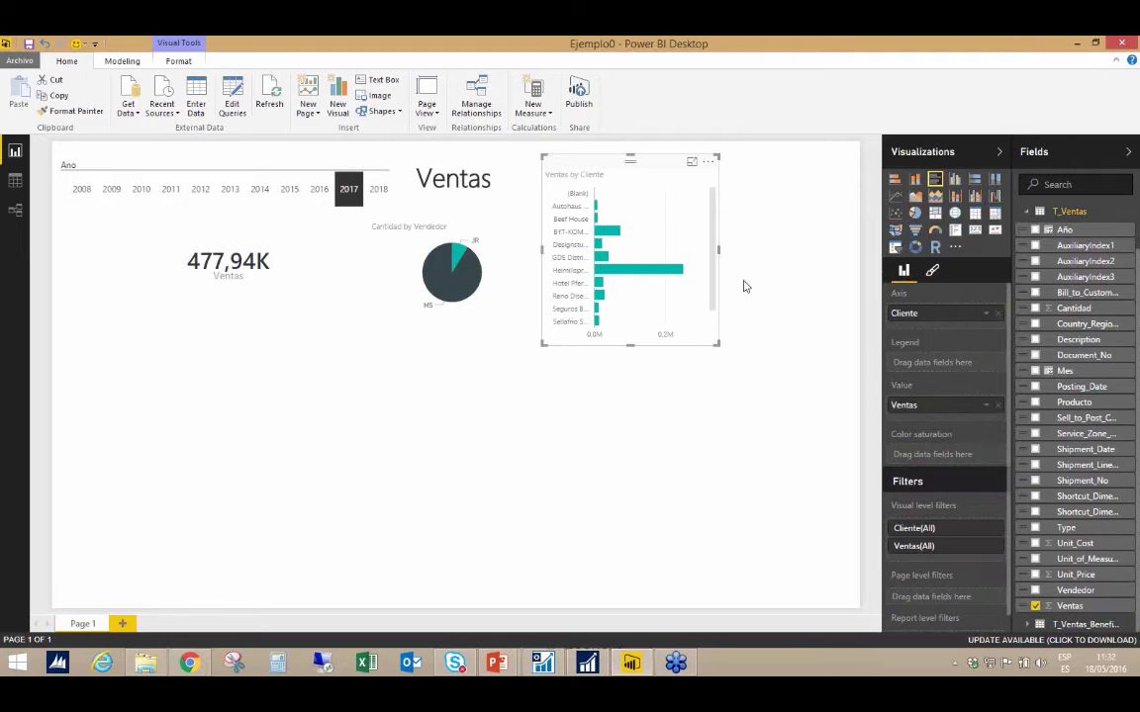
# Move the Ventas by Cliente bar chart to the page's top edge beside the Ventas title and widen it to the right page edge.
pyautogui.moveTo(723, 261); pyautogui.dragTo(848, 258)
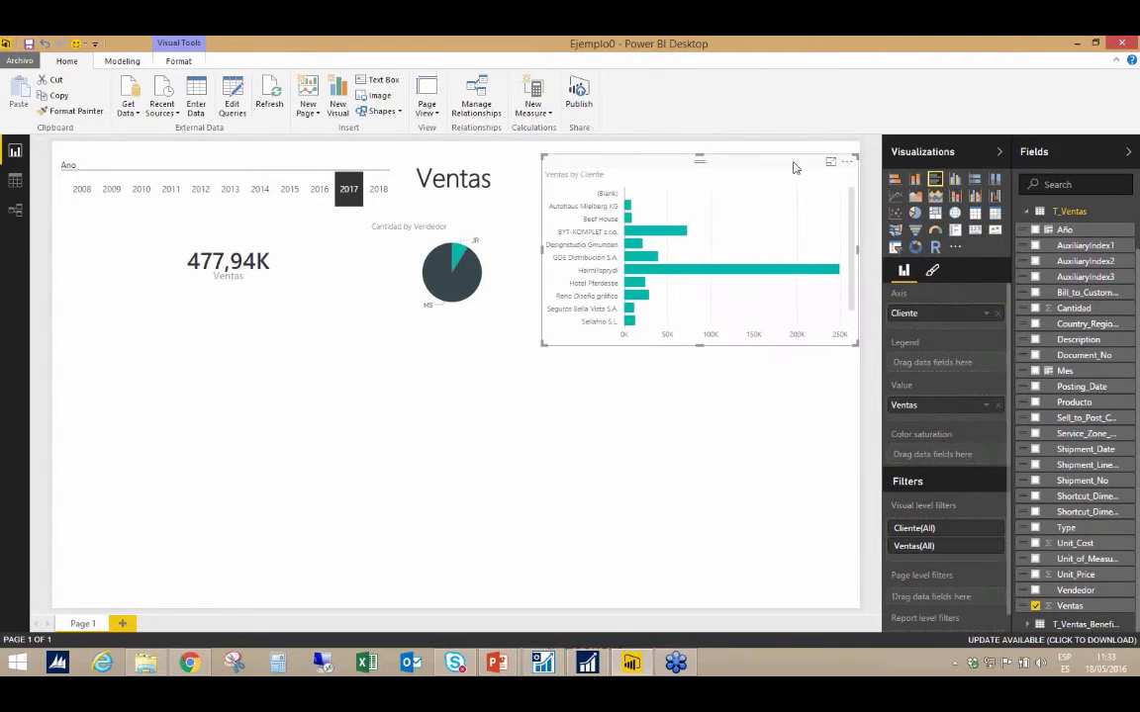
pyautogui.moveTo(795, 168); pyautogui.dragTo(762, 154)
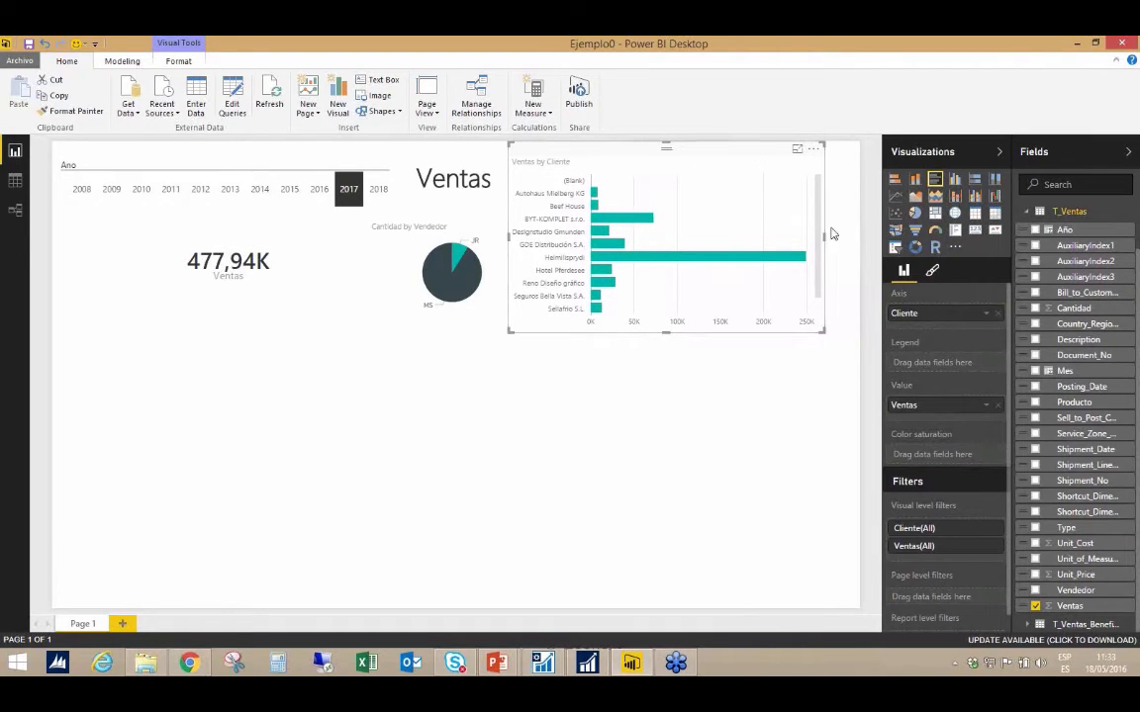
pyautogui.moveTo(826, 235); pyautogui.dragTo(858, 237)
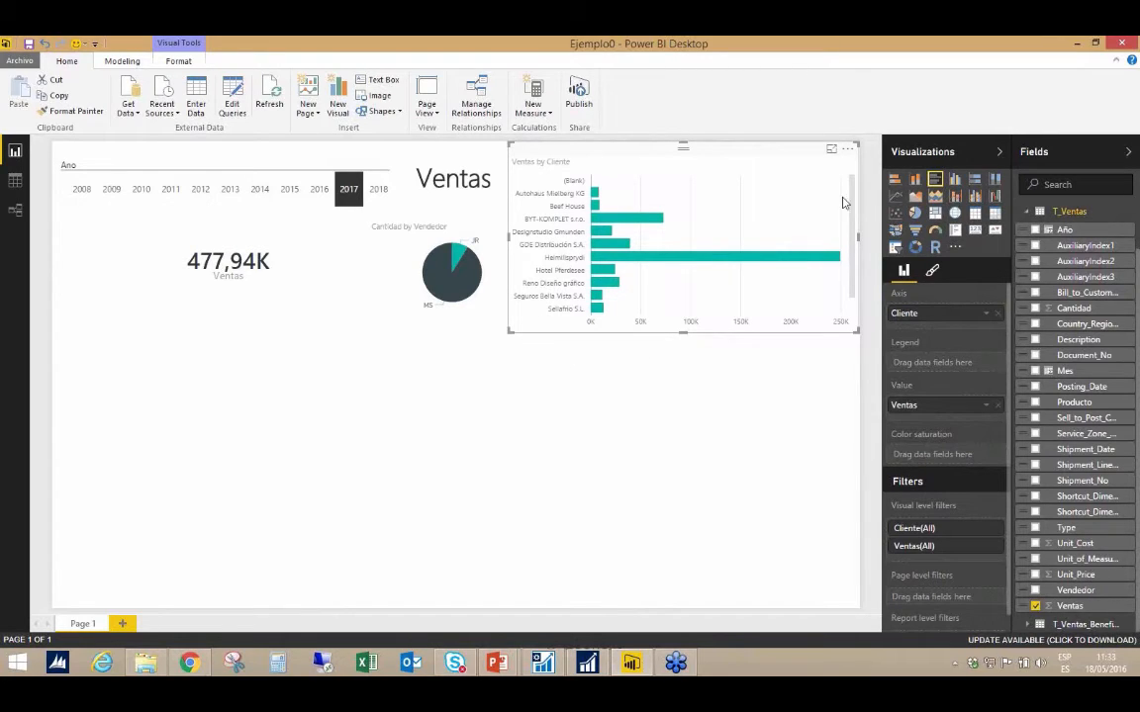
# Sort the Ventas by Cliente bar chart by Ventas.
pyautogui.click(847, 148)
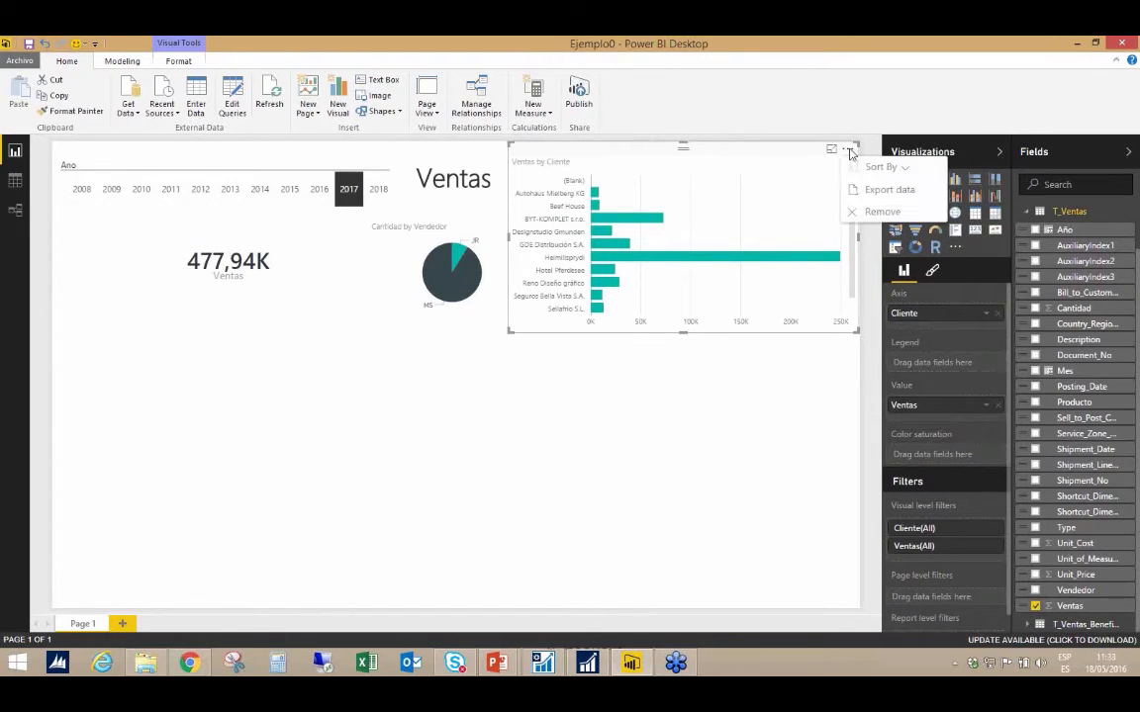
pyautogui.click(907, 170)
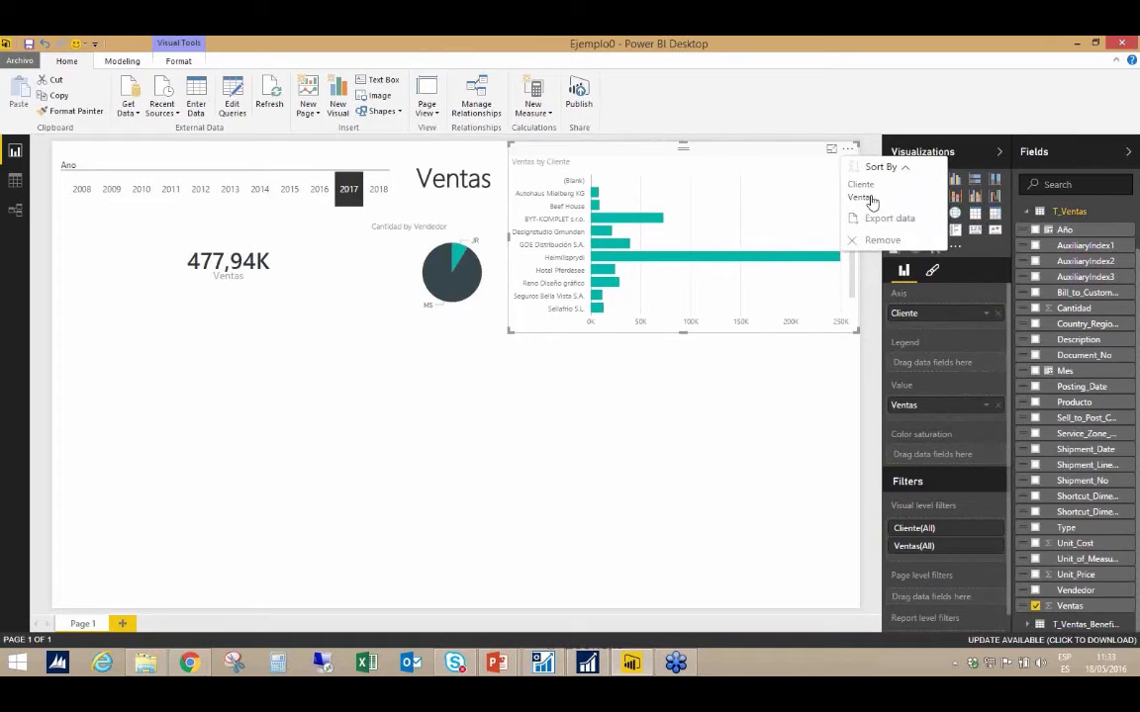
pyautogui.click(869, 198)
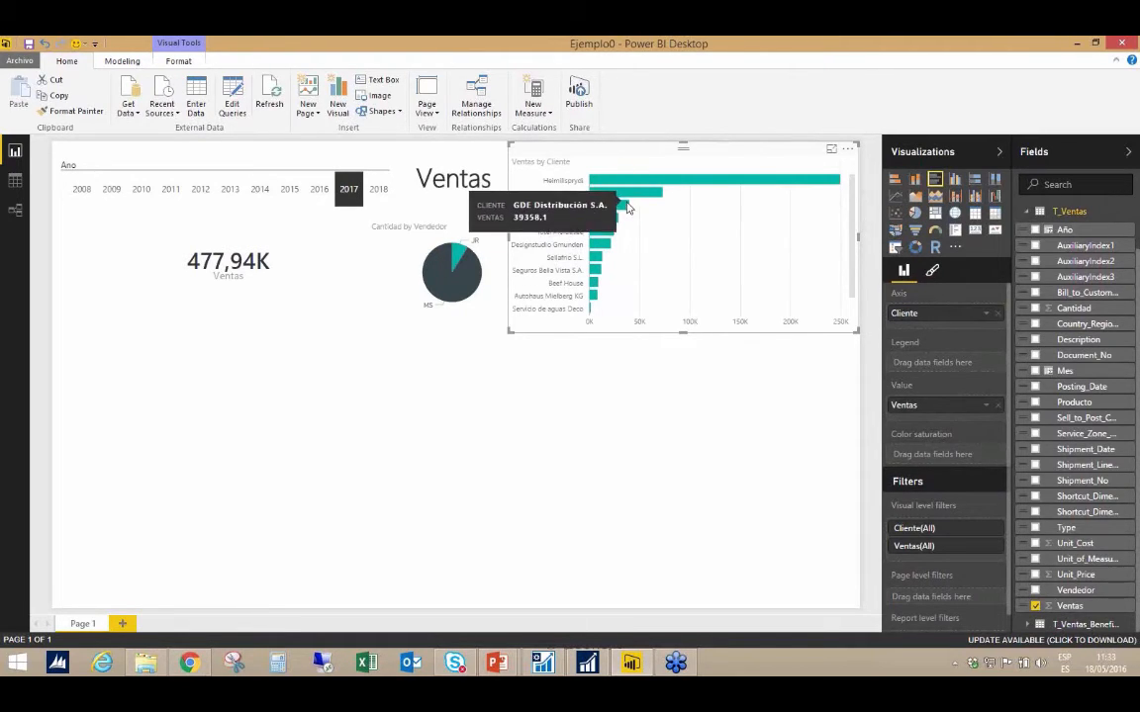
# Examine how the MS pie slice and the Ano slicer filter the customer bar chart, ending on 2017 with no slice selected.
pyautogui.click(436, 288)
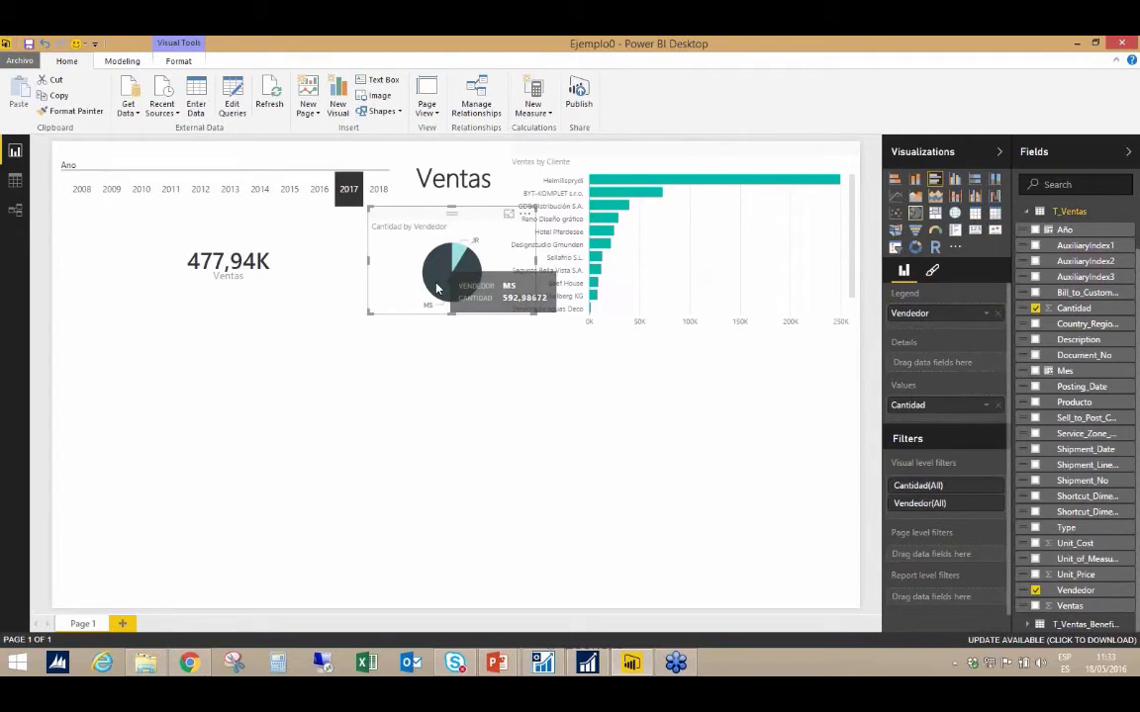
pyautogui.click(437, 288)
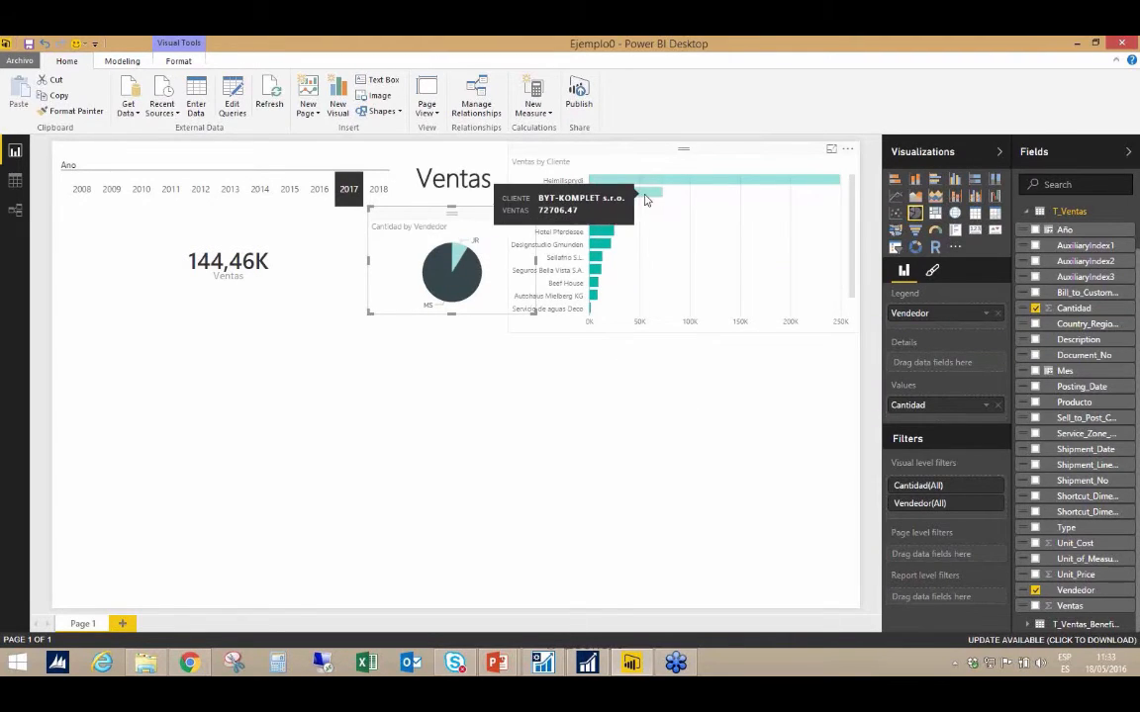
pyautogui.click(452, 289)
pyautogui.click(452, 290)
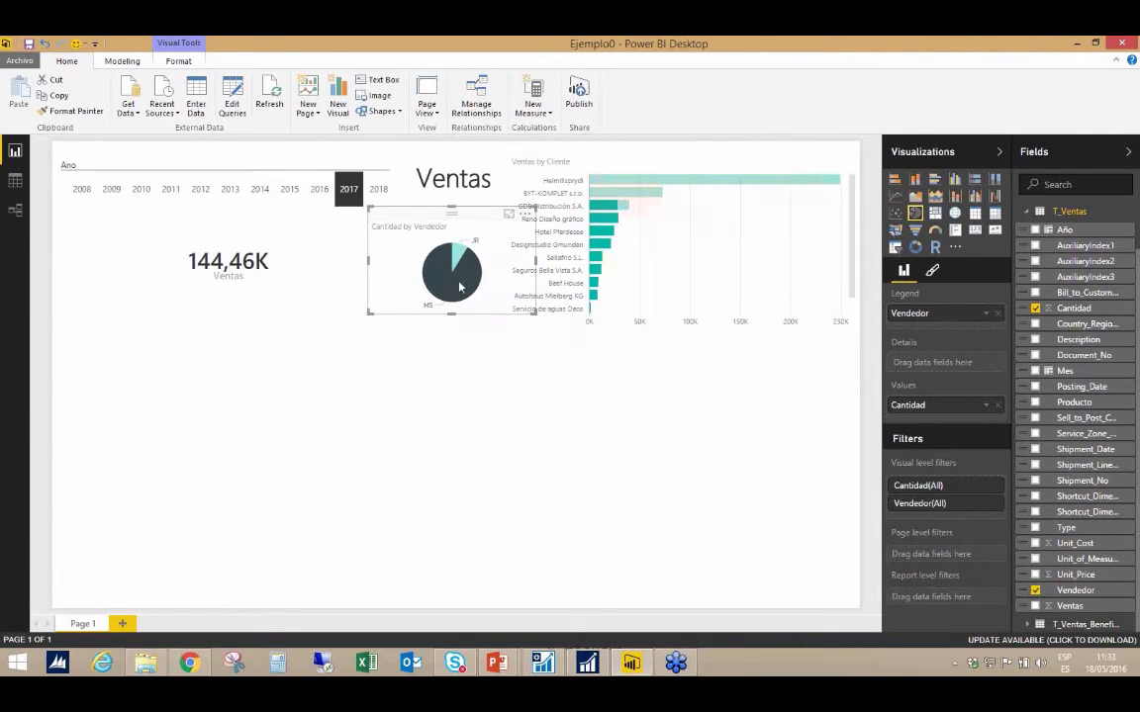
pyautogui.click(316, 191)
pyautogui.click(348, 191)
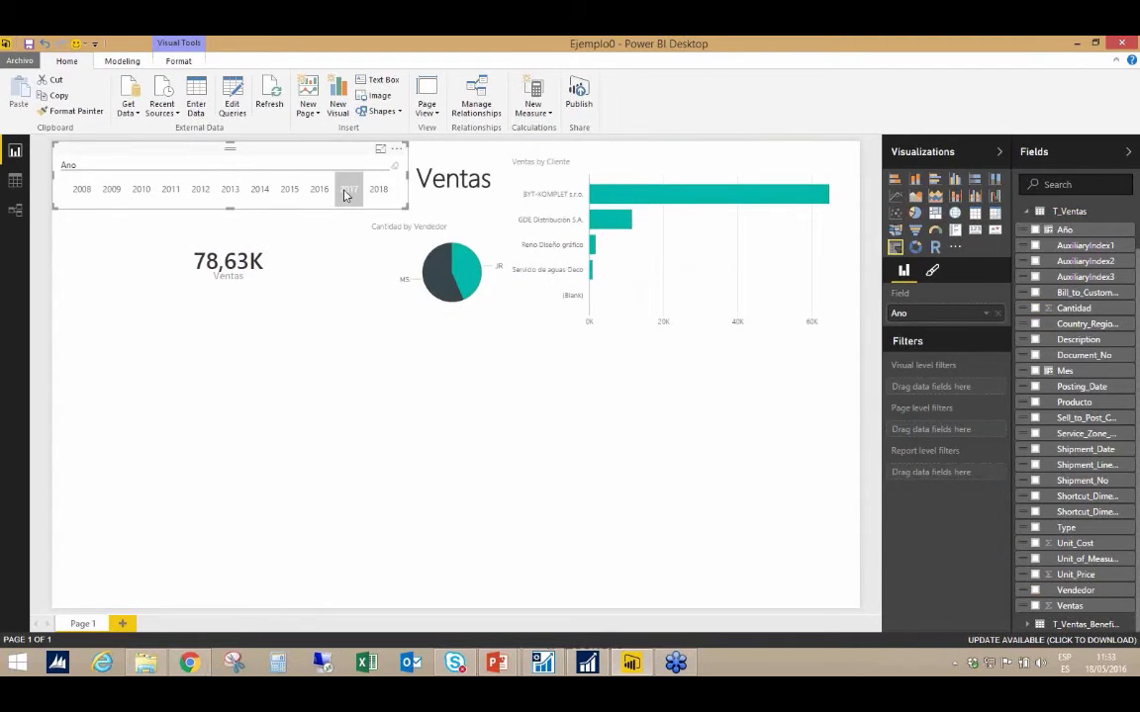
pyautogui.click(445, 288)
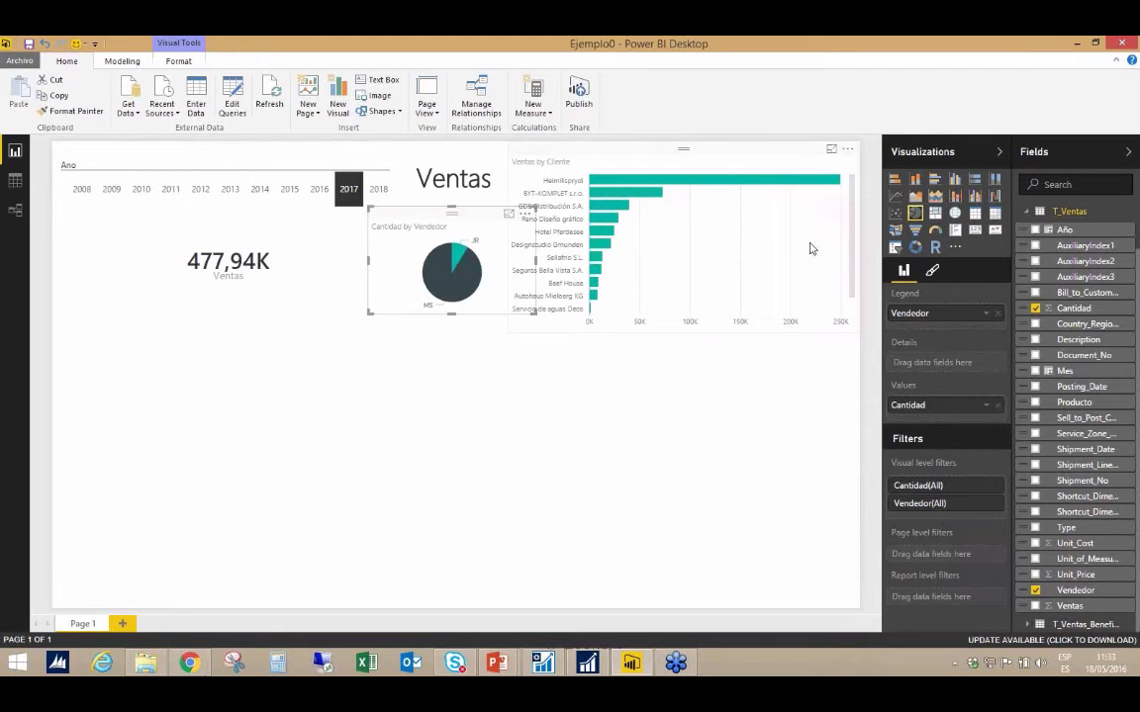
pyautogui.click(216, 492)
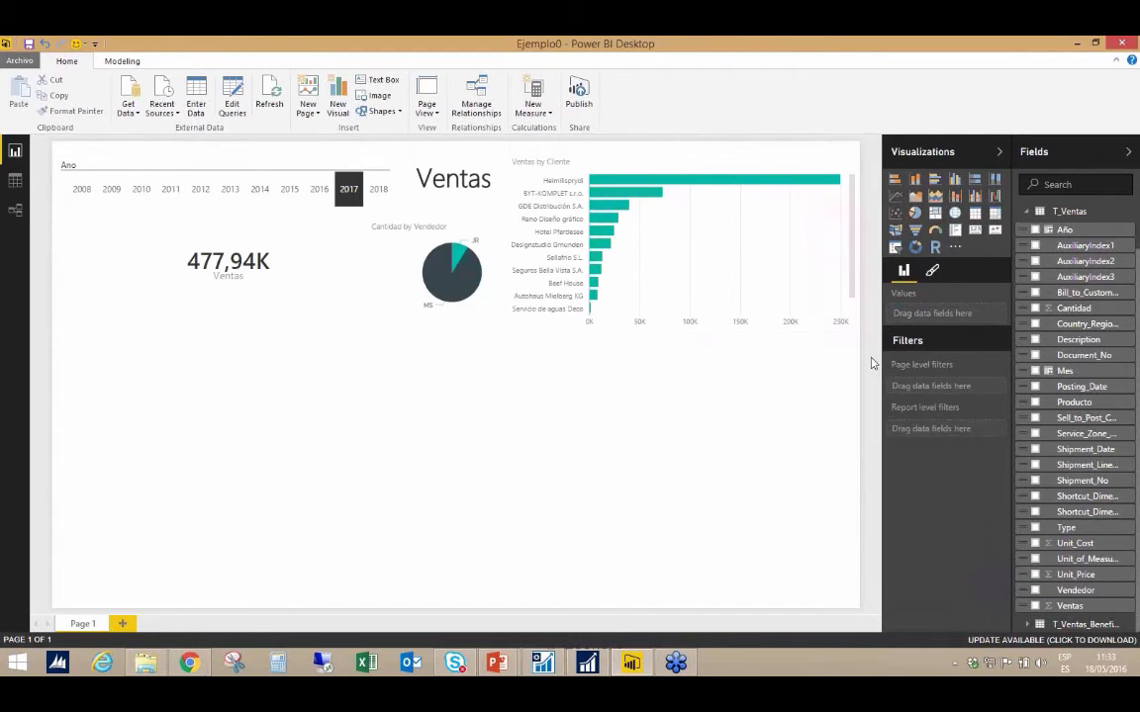
# Add a large treemap below the Ventas card with T_Ventas Ventas as the values and Producto as the details.
pyautogui.click(935, 215)
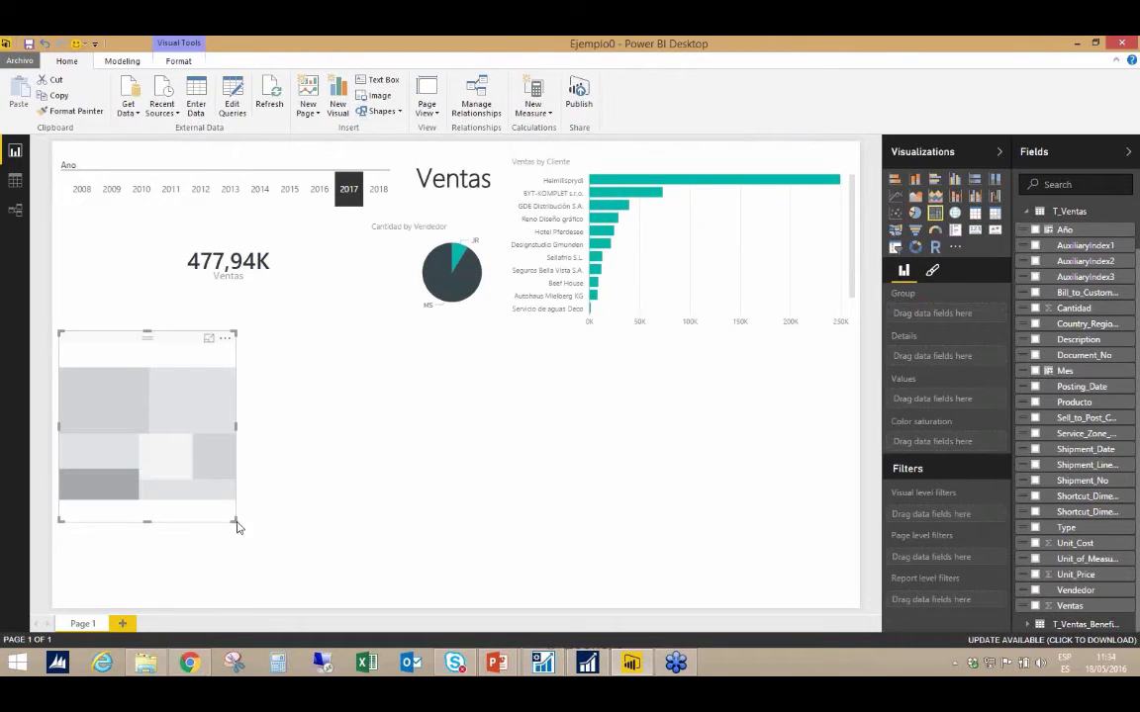
pyautogui.moveTo(234, 523); pyautogui.dragTo(372, 584)
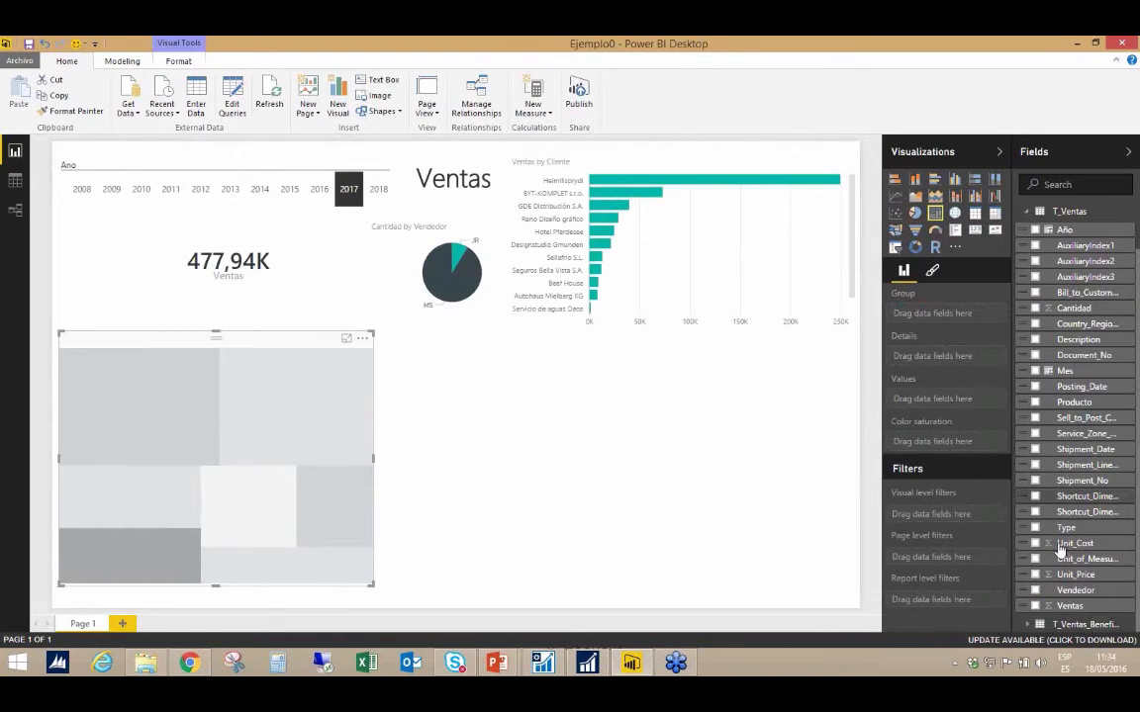
pyautogui.moveTo(1069, 605); pyautogui.dragTo(947, 410)
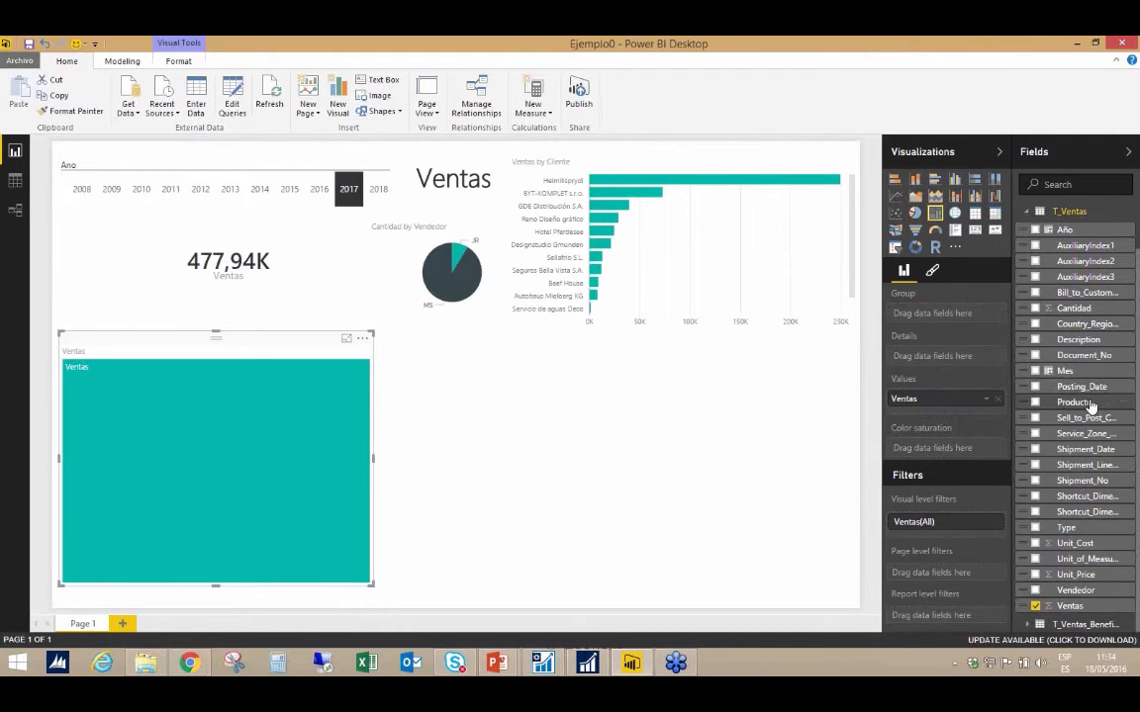
pyautogui.moveTo(1090, 405); pyautogui.dragTo(969, 362)
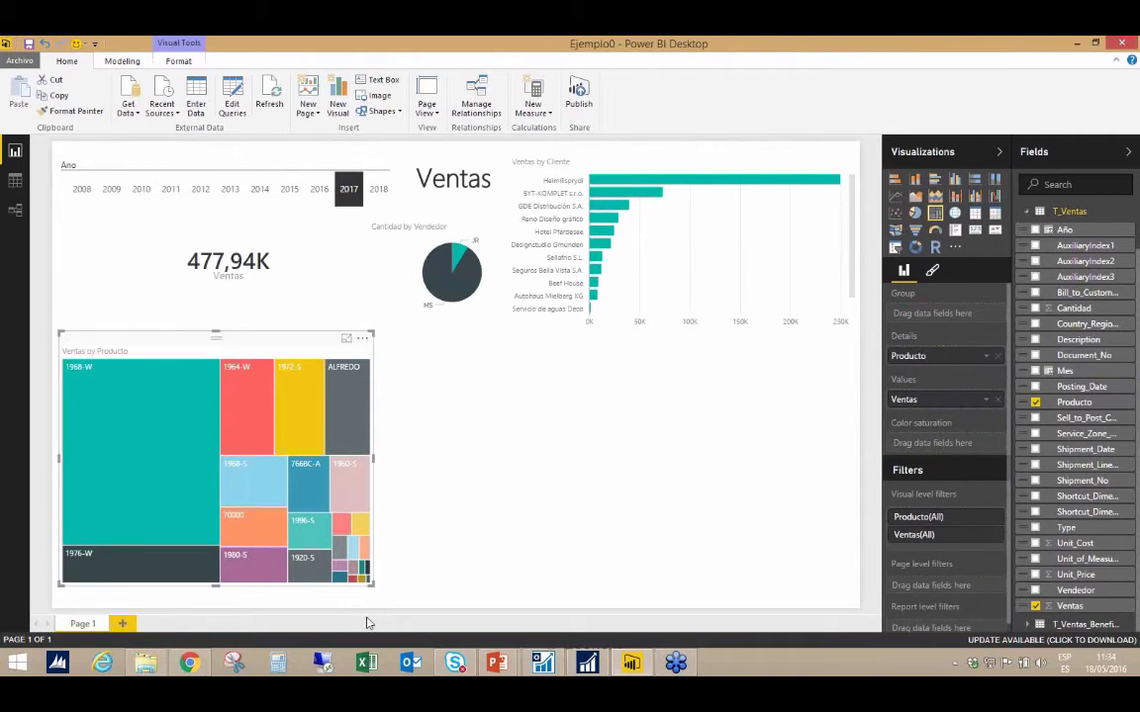
# Enlarge the Ventas by Producto treemap towards the page's bottom edge and turn on its data labels.
pyautogui.moveTo(374, 584); pyautogui.dragTo(427, 600)
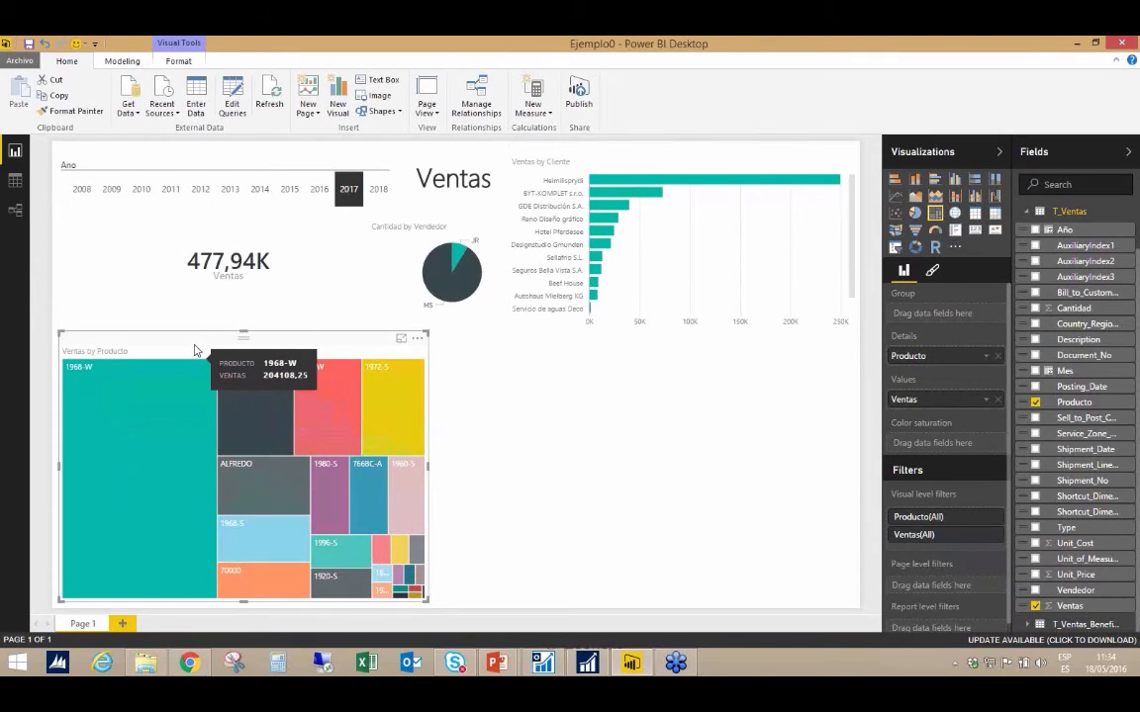
pyautogui.click(931, 273)
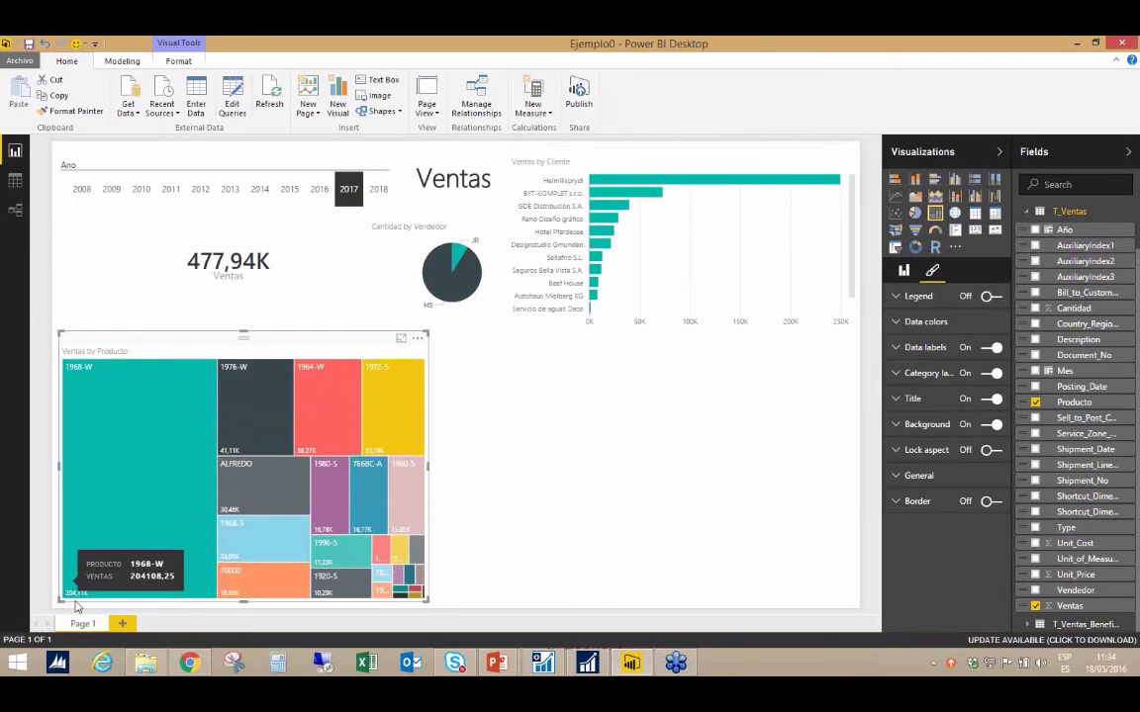
pyautogui.click(699, 430)
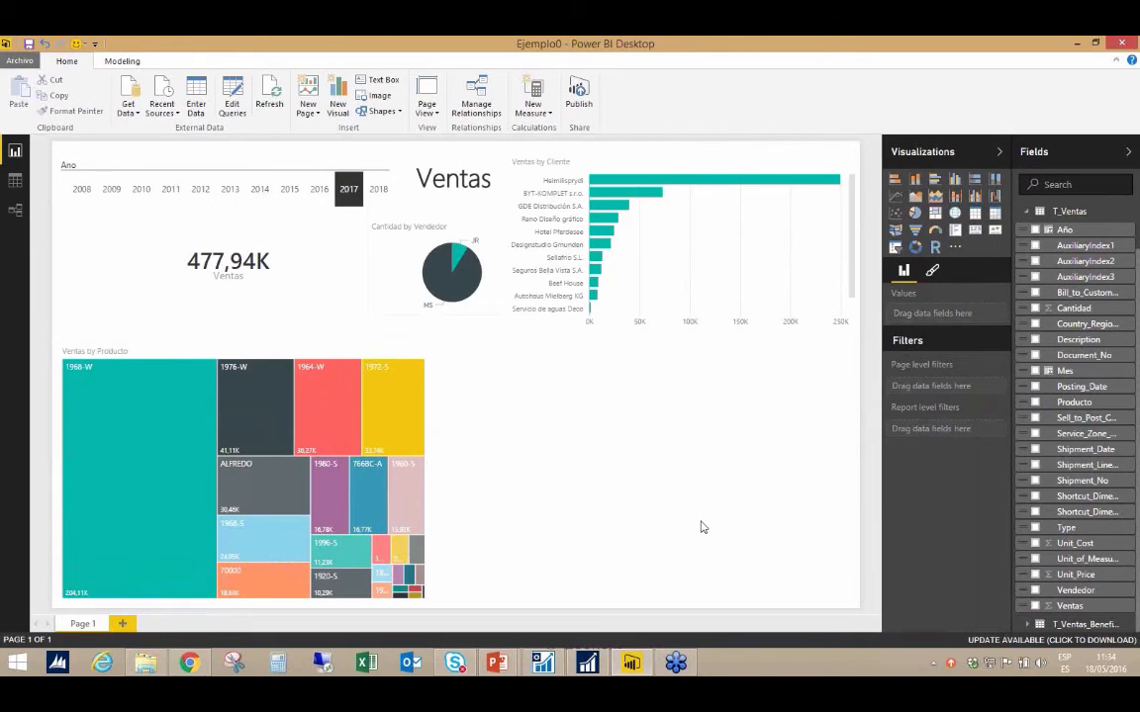
# Try the Ventas by Producto visual as funnel, combo, column, bar and pie charts, ending on the treemap.
pyautogui.click(306, 347)
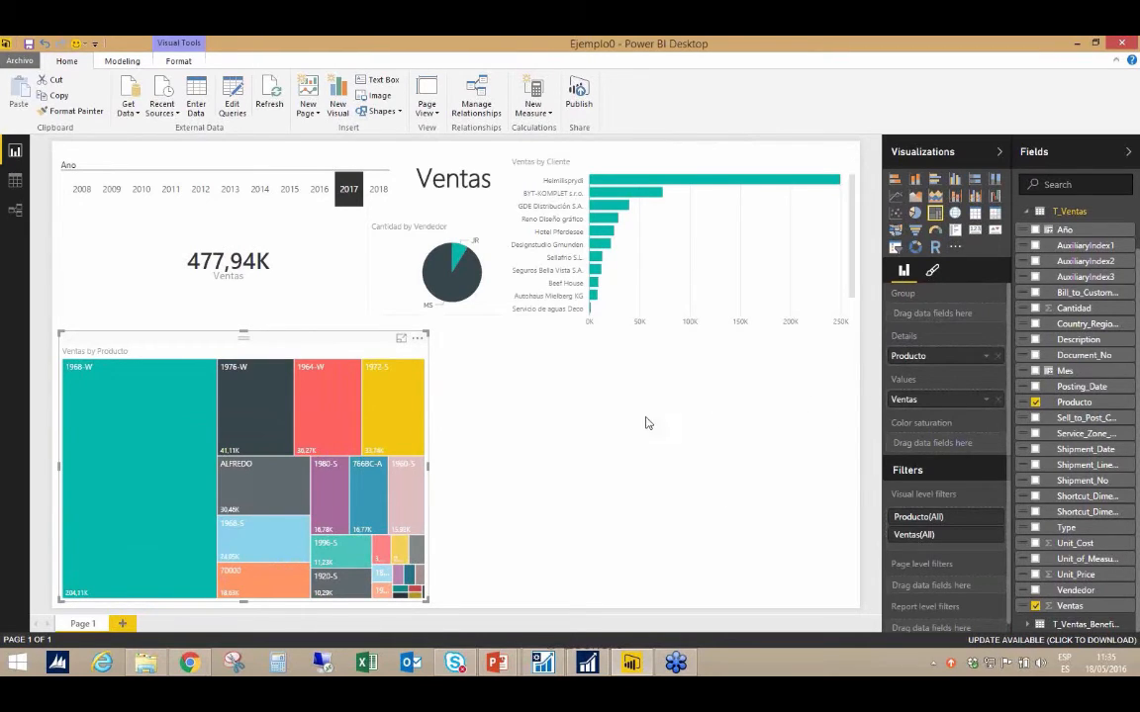
pyautogui.click(915, 231)
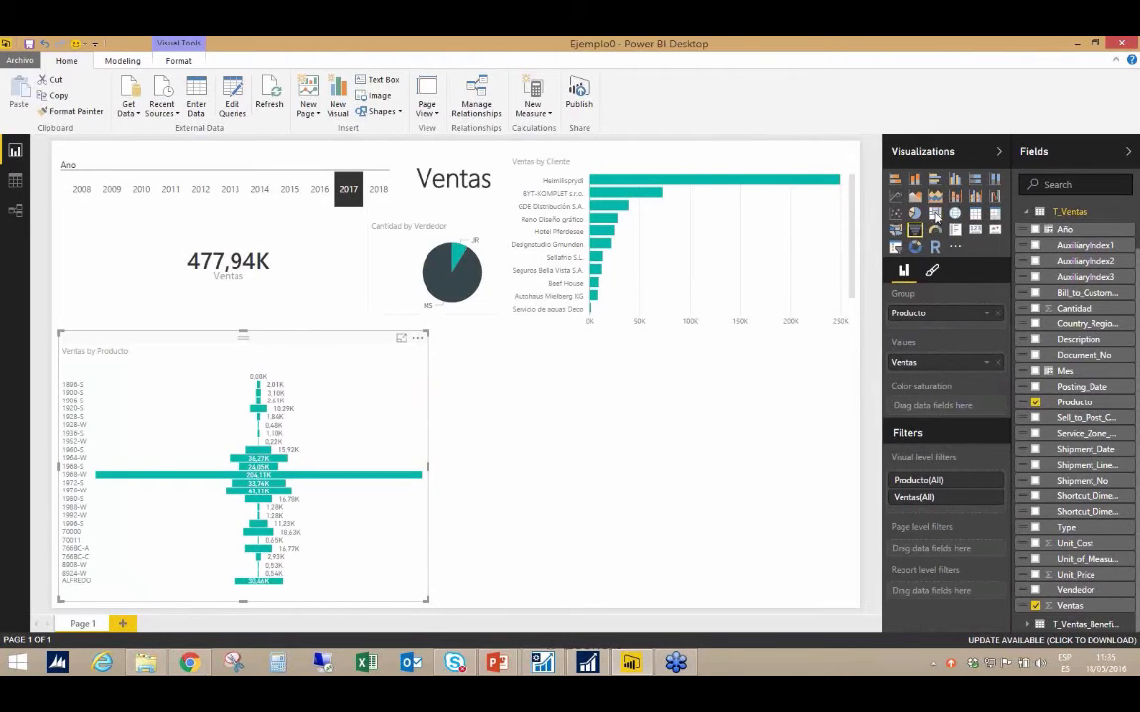
pyautogui.click(957, 197)
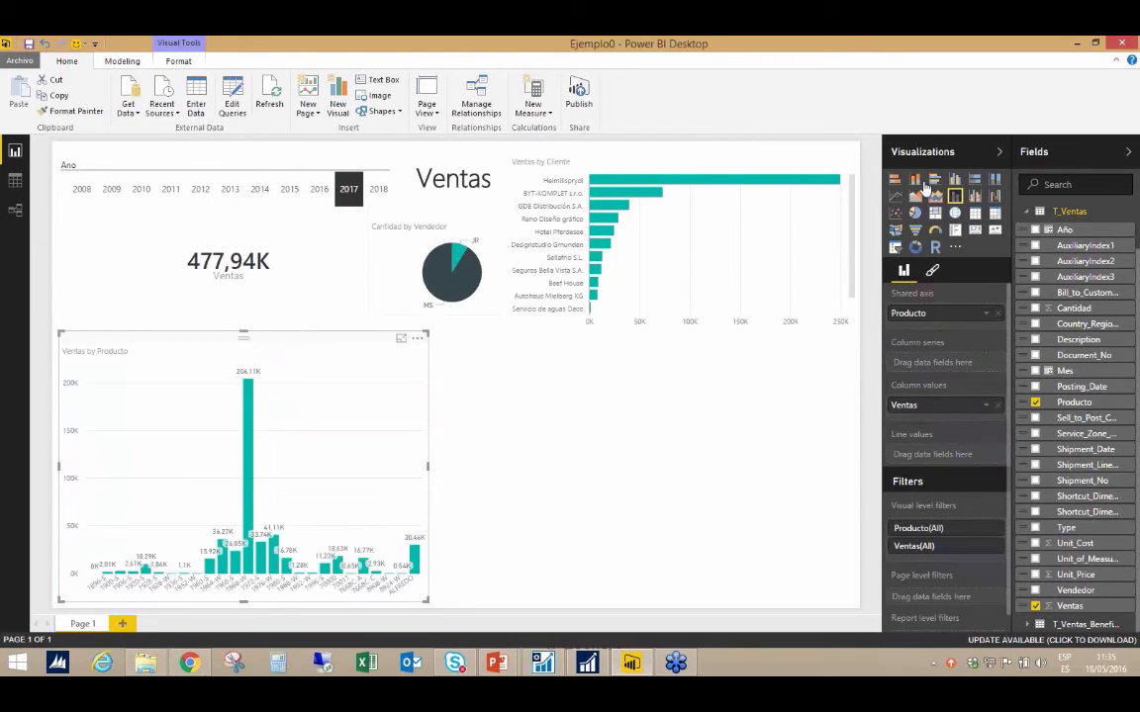
pyautogui.click(915, 181)
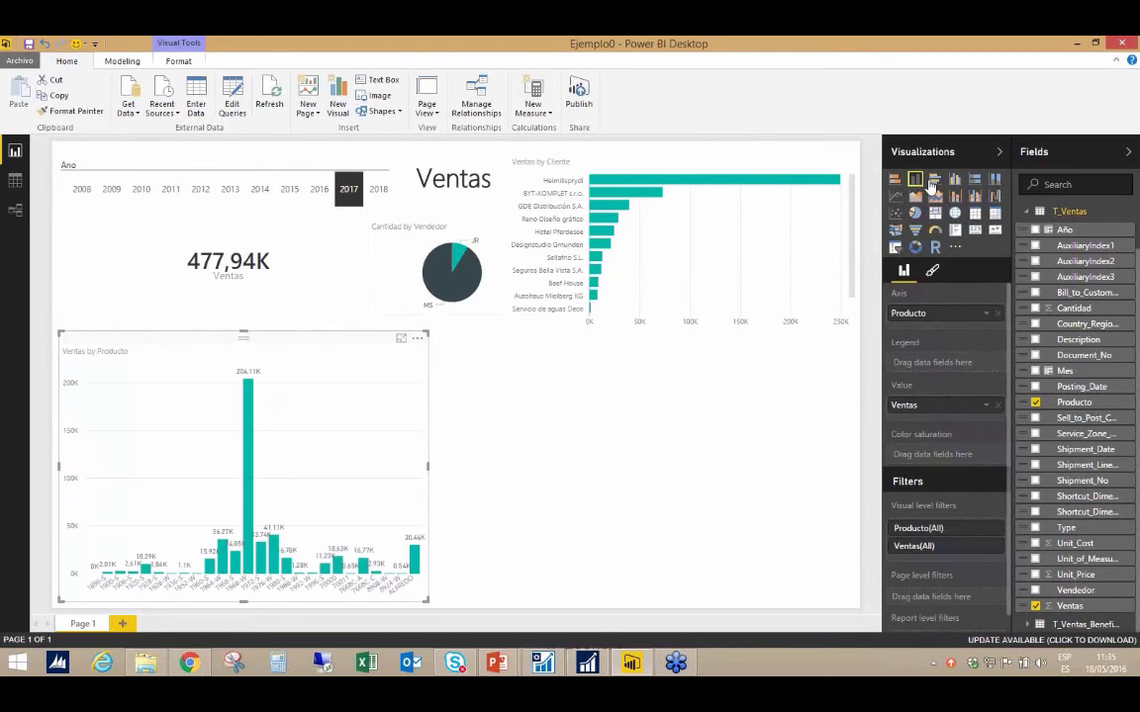
pyautogui.click(936, 181)
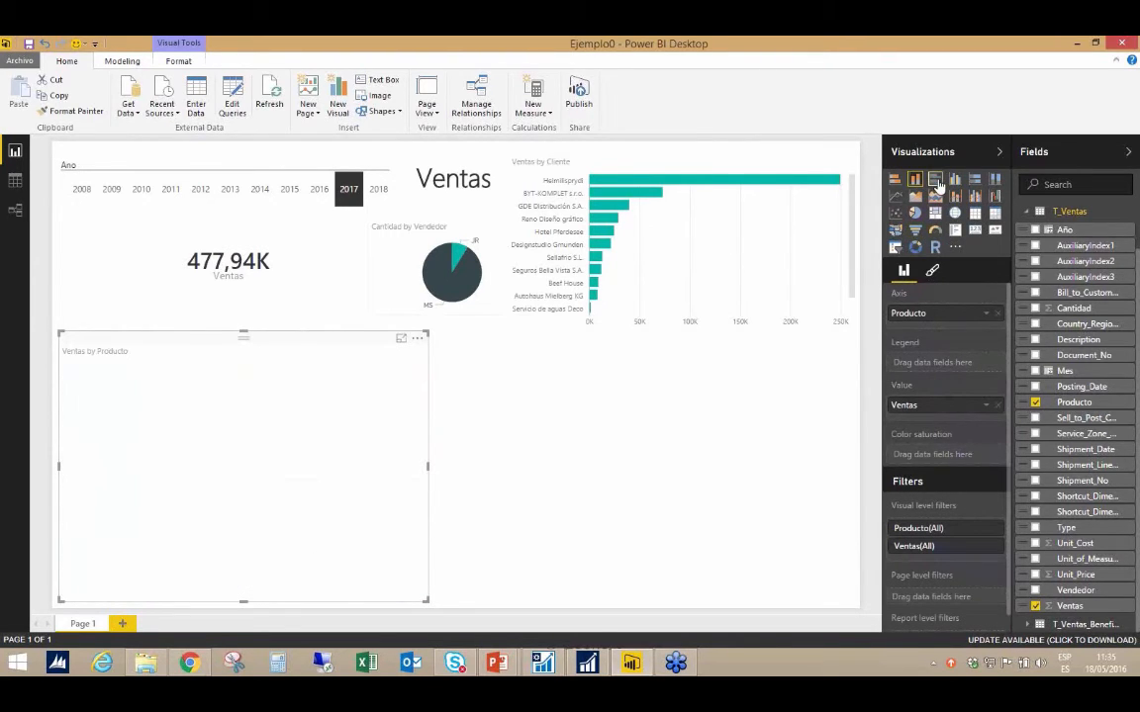
pyautogui.click(917, 233)
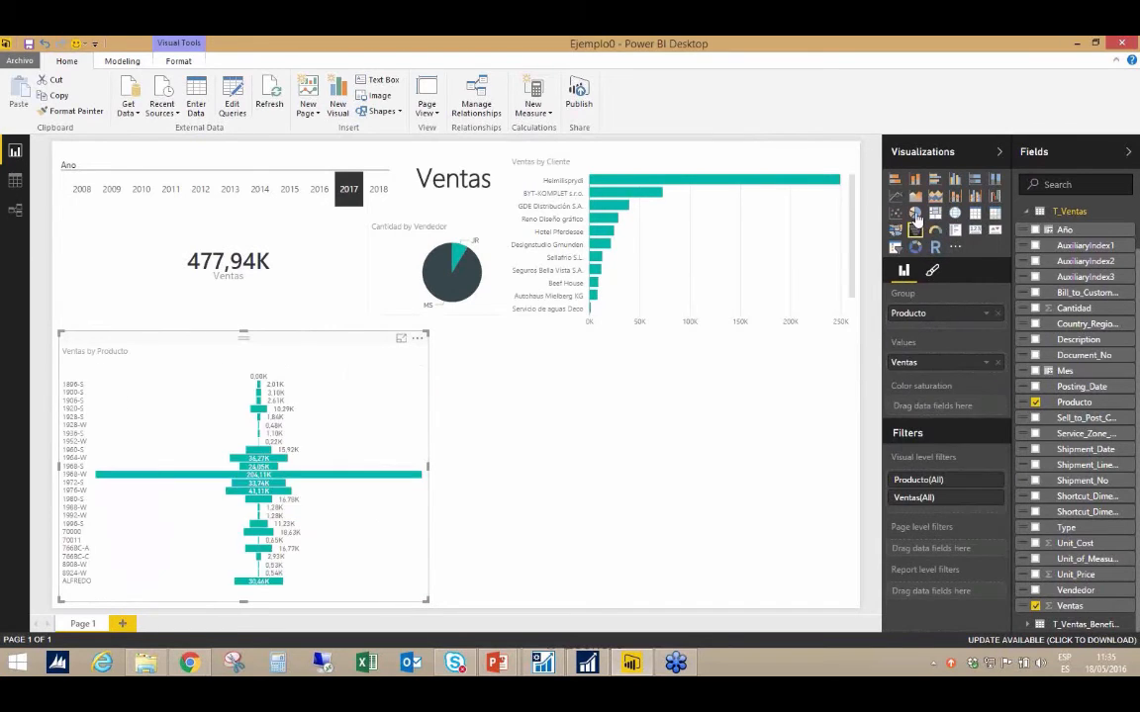
pyautogui.click(916, 214)
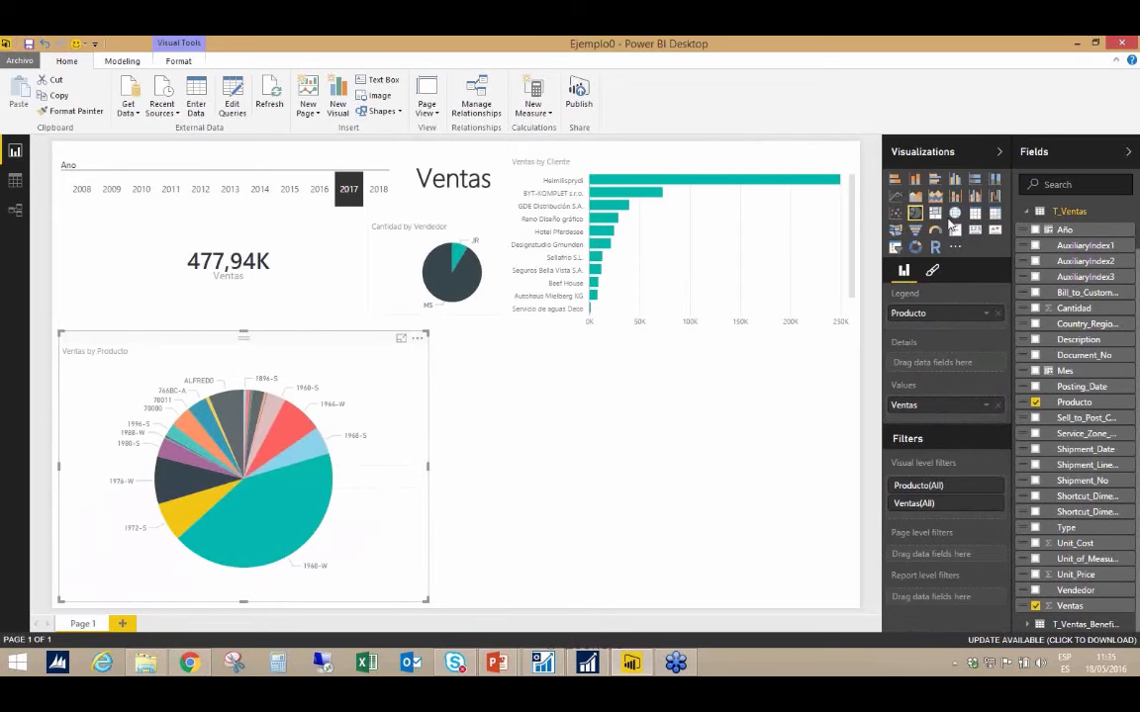
pyautogui.click(955, 196)
pyautogui.click(935, 214)
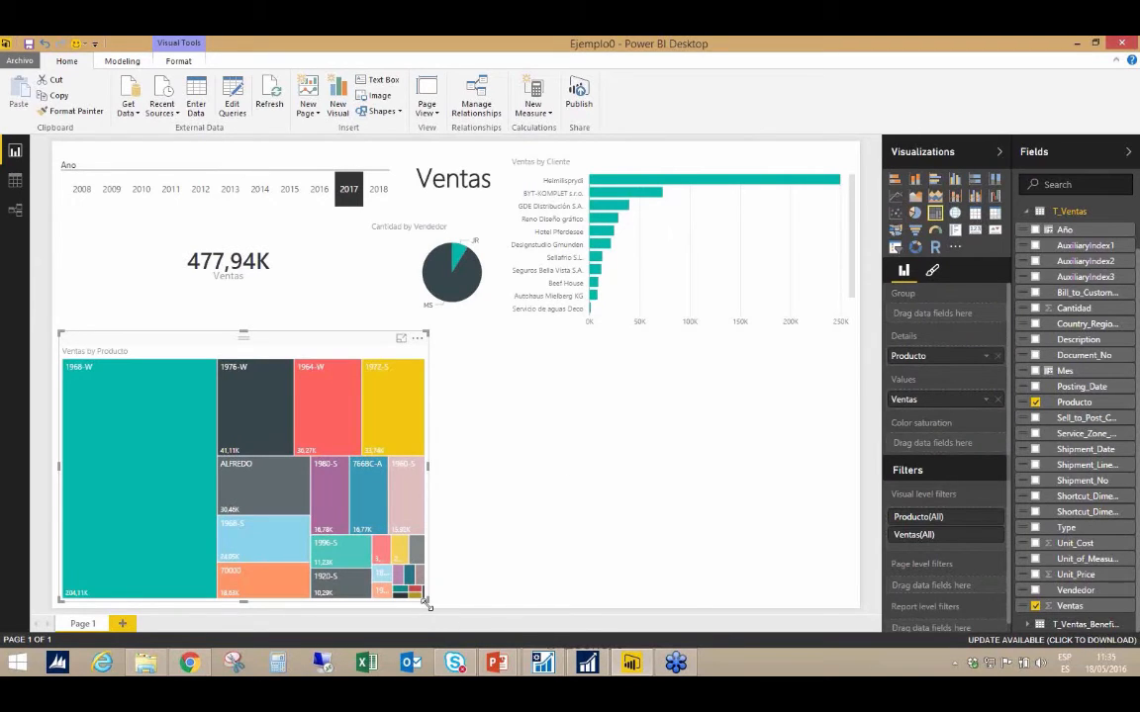
# Widen the Ventas by Producto treemap slightly to the right and deselect it.
pyautogui.moveTo(428, 610); pyautogui.dragTo(460, 613)
pyautogui.click(463, 613)
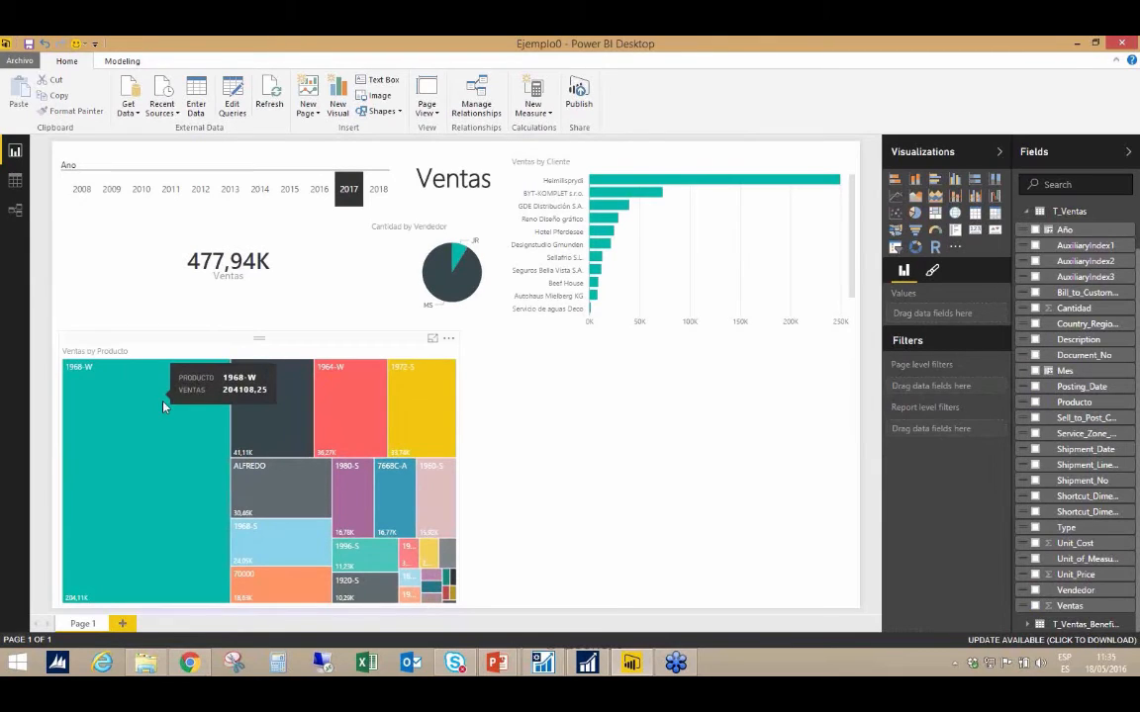
# Add a filled map beside the treemap with Country_Region_Code as location, Vendedor as legend and Ventas as values, enlarged to the page's lower right corner.
pyautogui.click(895, 233)
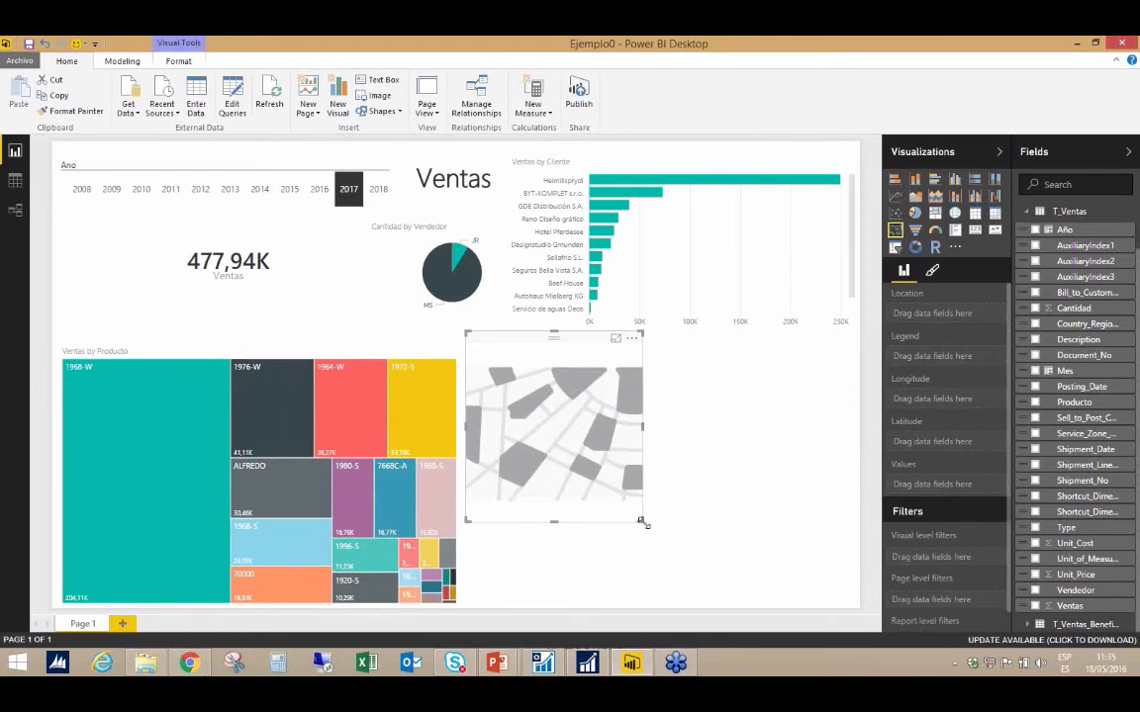
pyautogui.moveTo(643, 522); pyautogui.dragTo(760, 582)
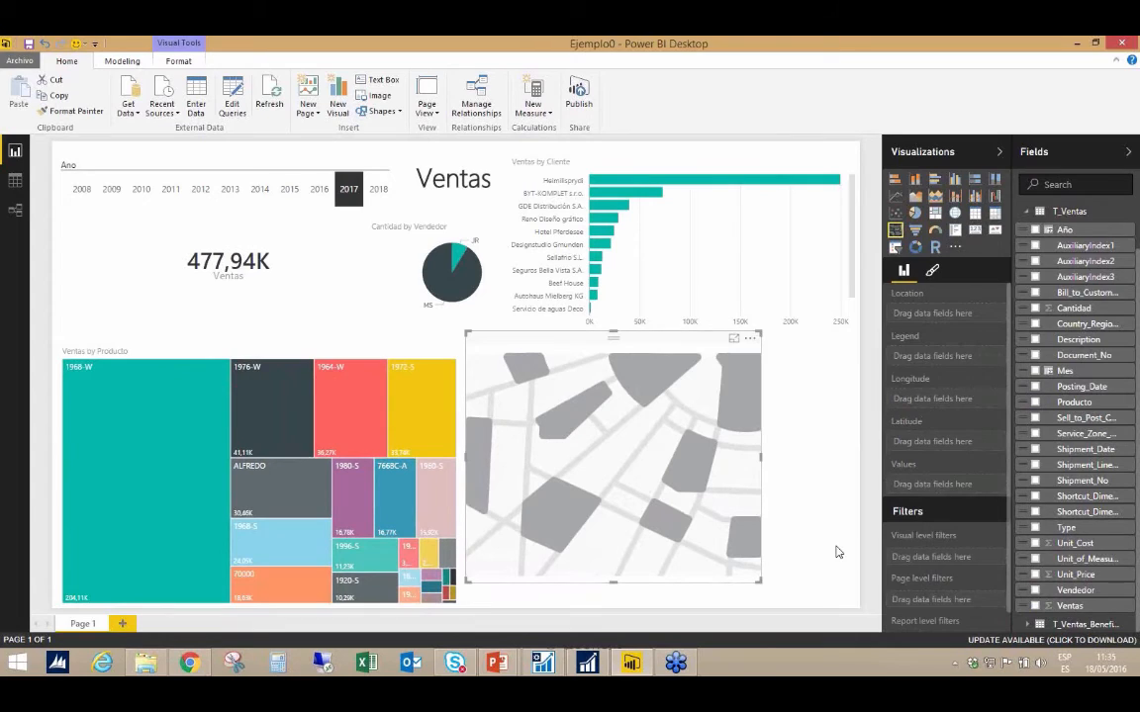
pyautogui.moveTo(1088, 324); pyautogui.dragTo(955, 319)
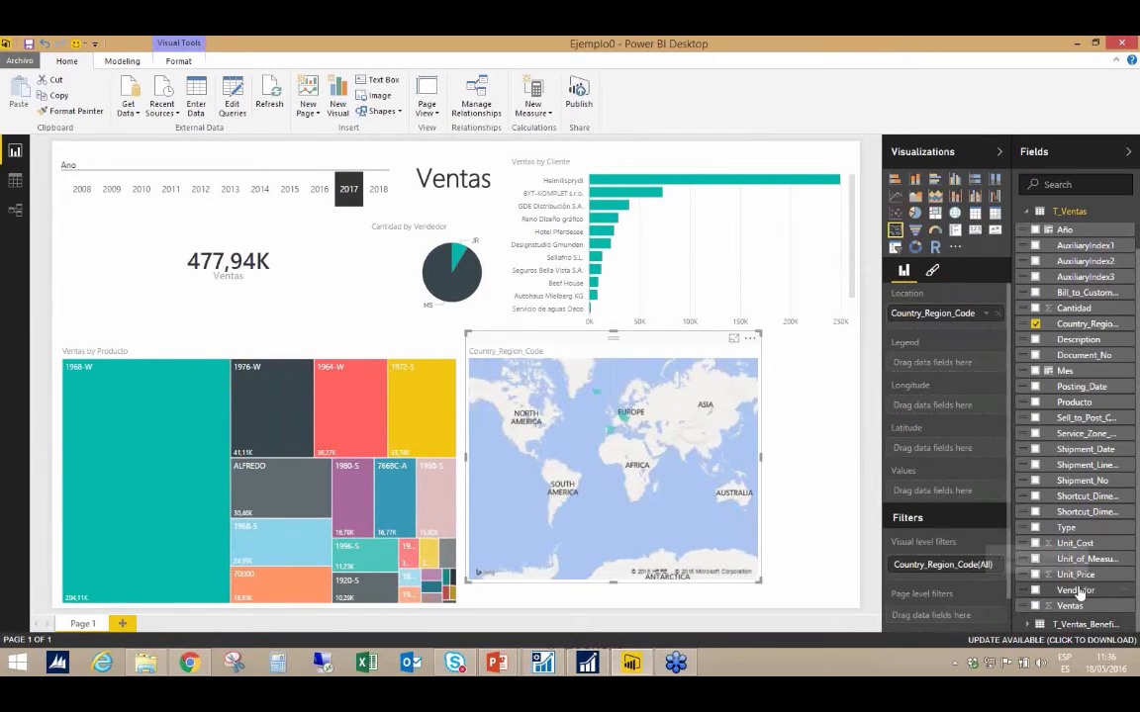
pyautogui.moveTo(1079, 592); pyautogui.dragTo(956, 363)
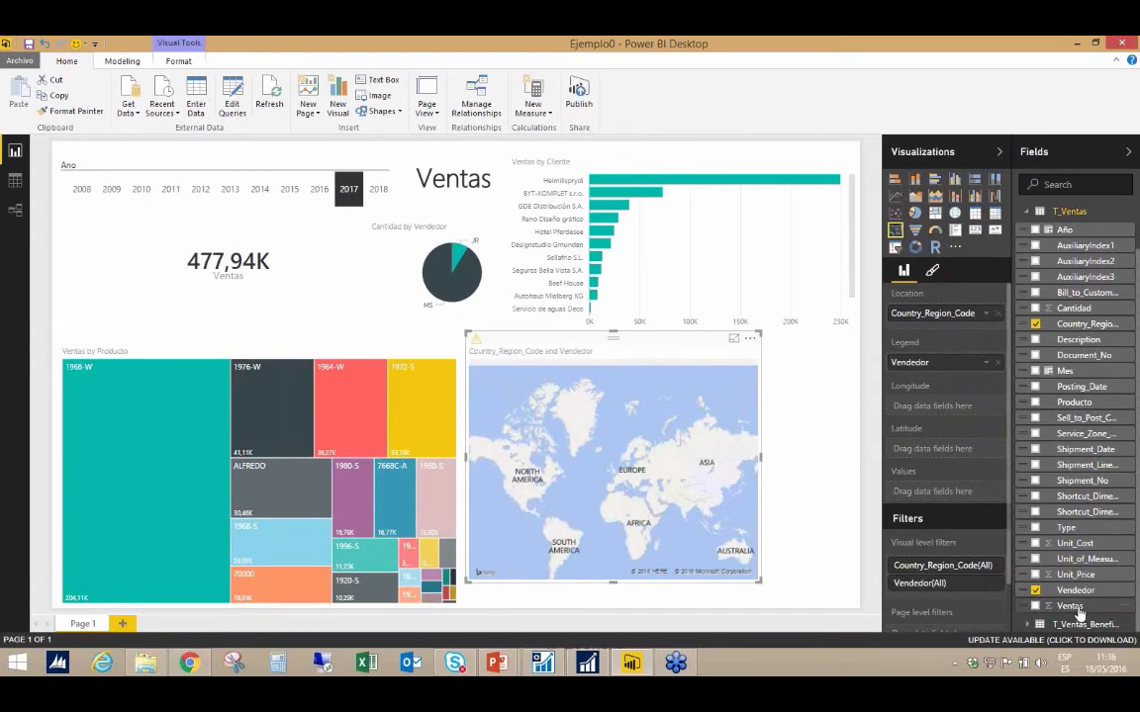
pyautogui.moveTo(1078, 613); pyautogui.dragTo(960, 497)
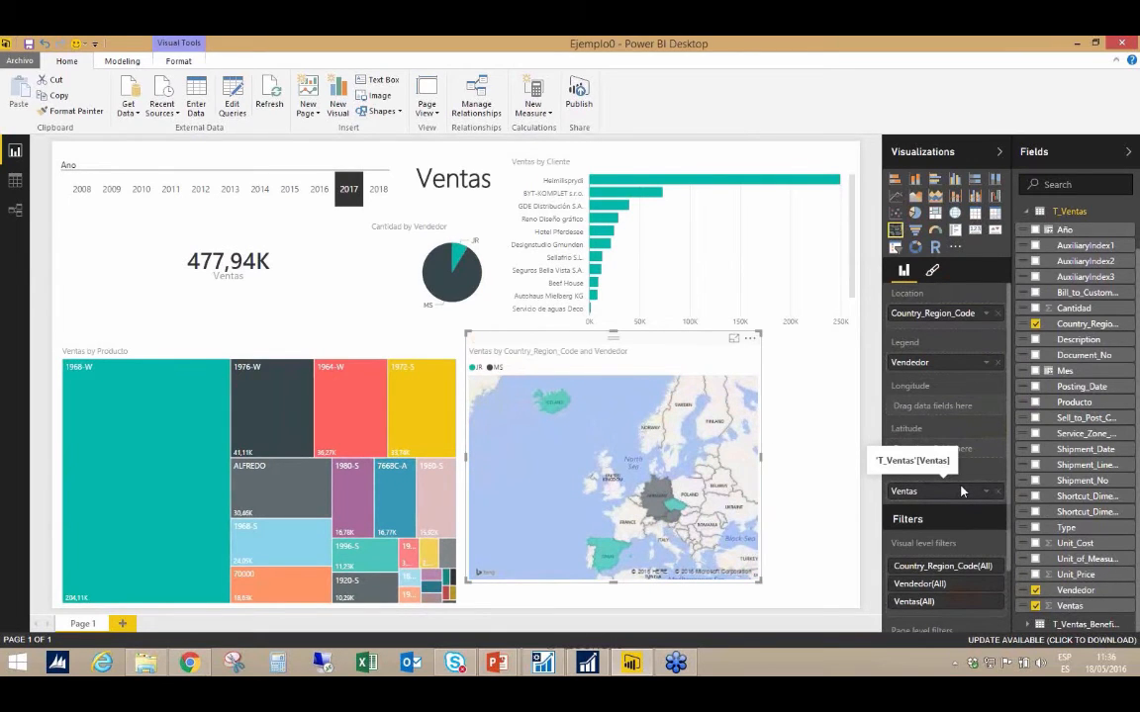
pyautogui.moveTo(759, 582); pyautogui.dragTo(869, 610)
pyautogui.click(869, 611)
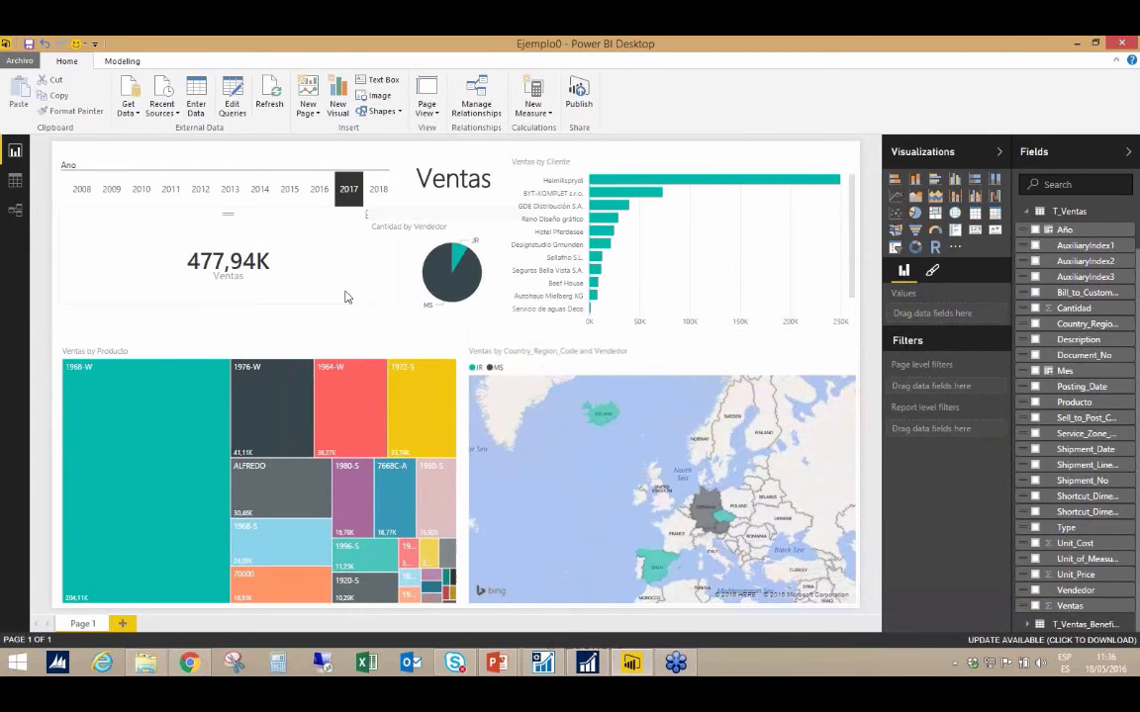
# Check the report's filtering with year 2016 and back on 2017, and by highlighting sellers MS and JR in the Cantidad by Vendedor pie.
pyautogui.click(318, 190)
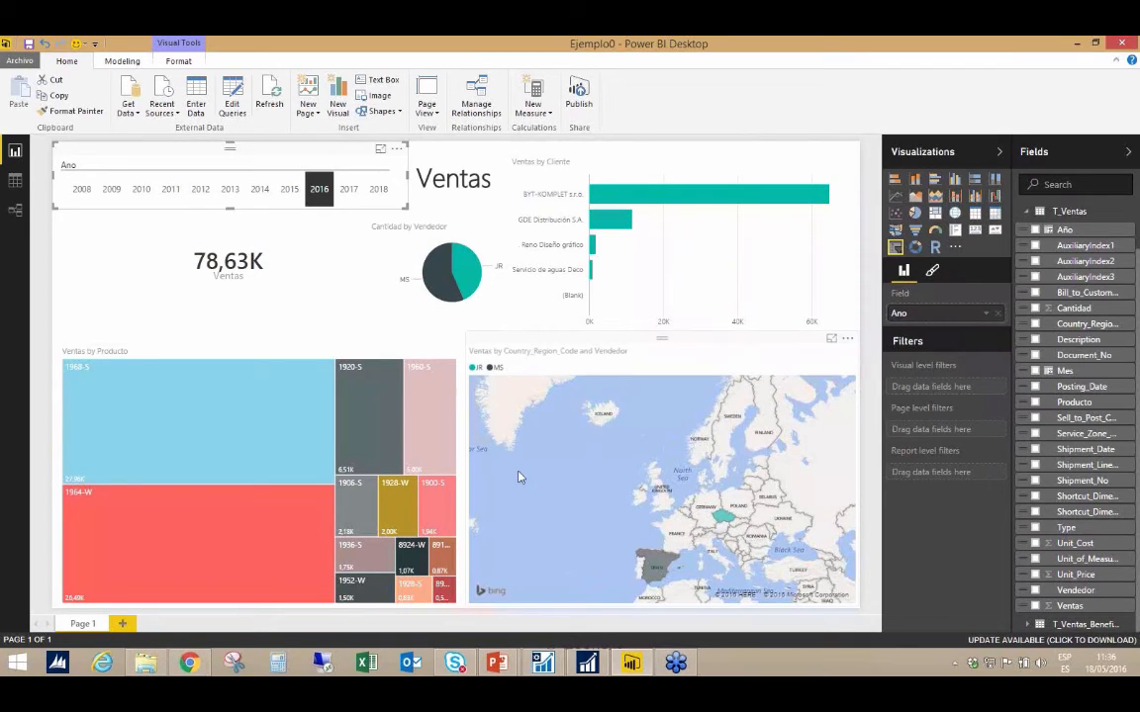
pyautogui.click(350, 192)
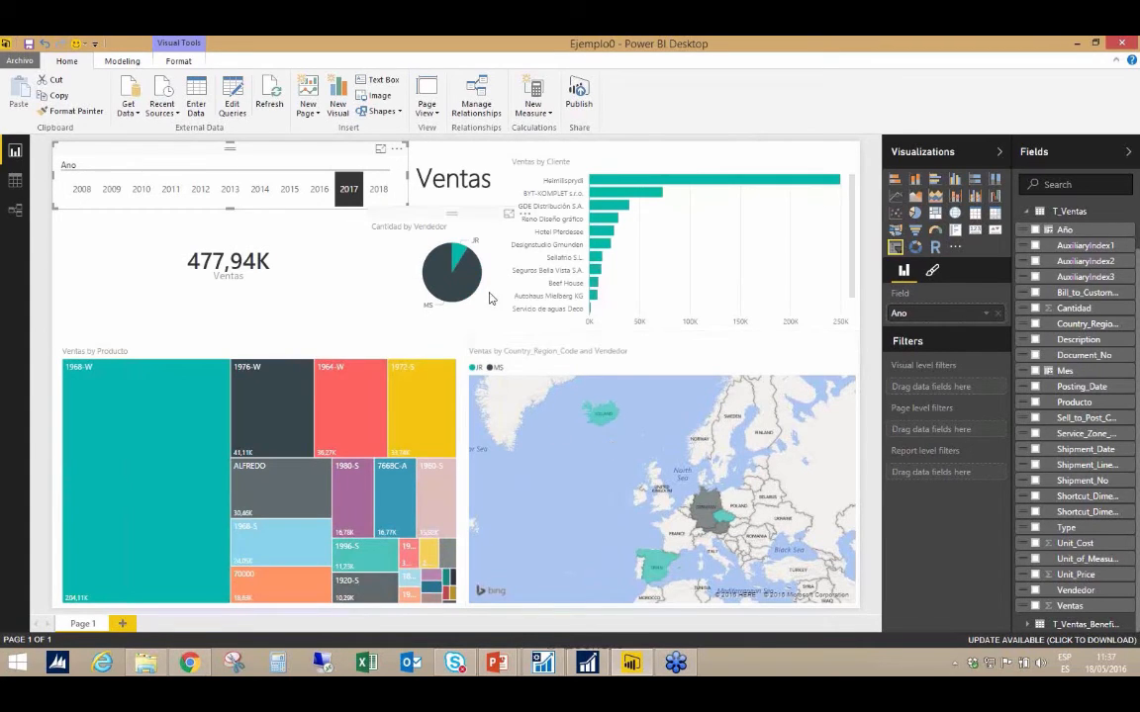
pyautogui.moveTo(457, 259)
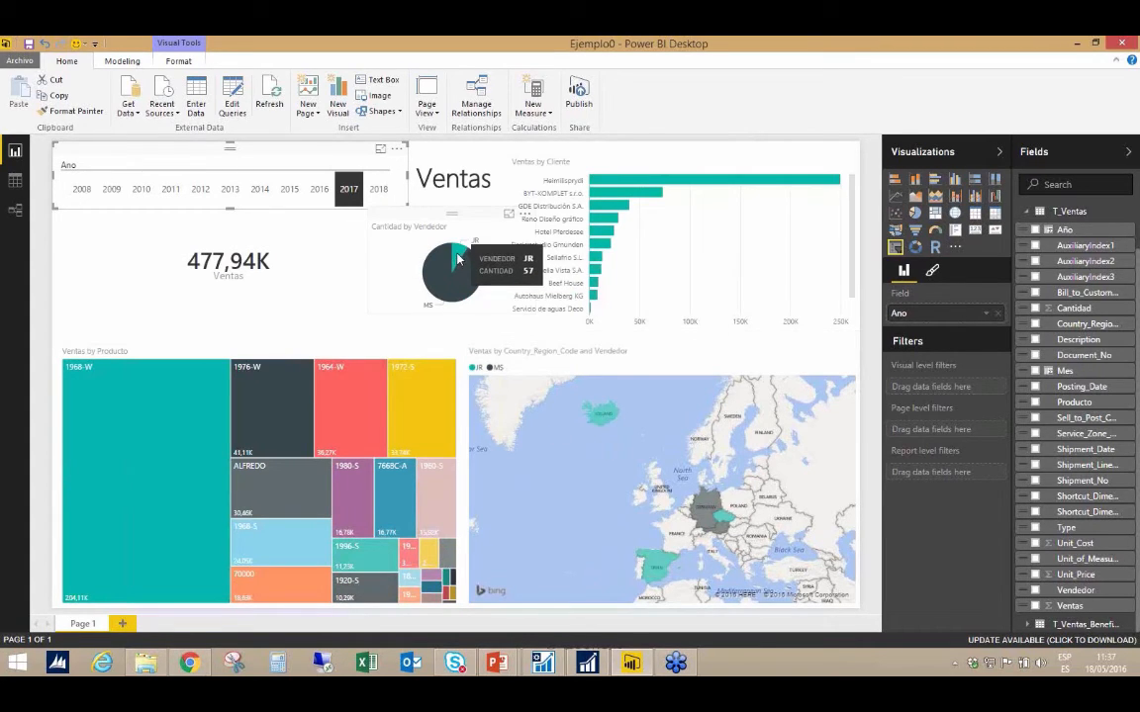
pyautogui.click(447, 292)
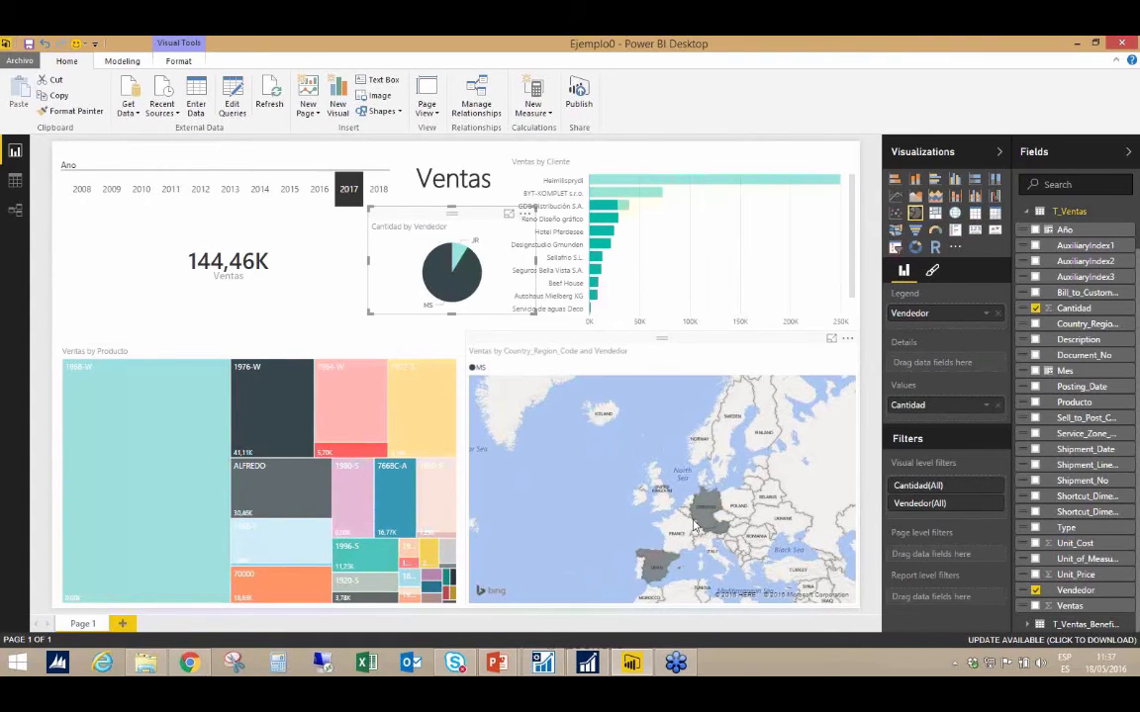
pyautogui.moveTo(671, 565)
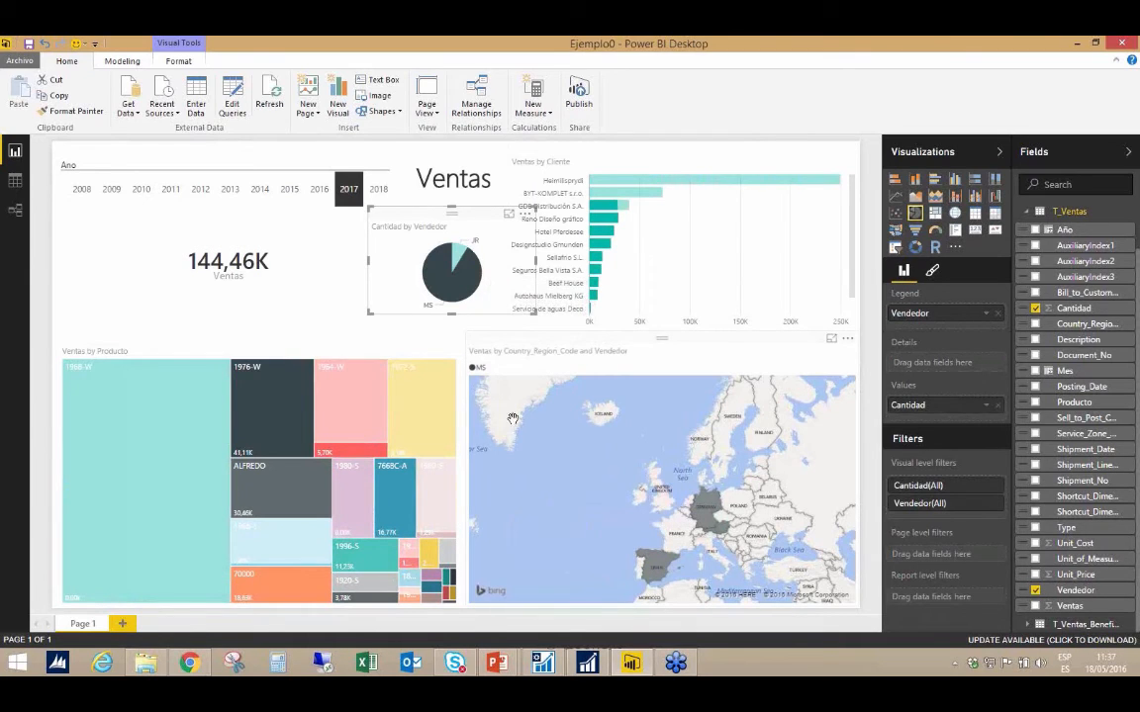
pyautogui.click(457, 258)
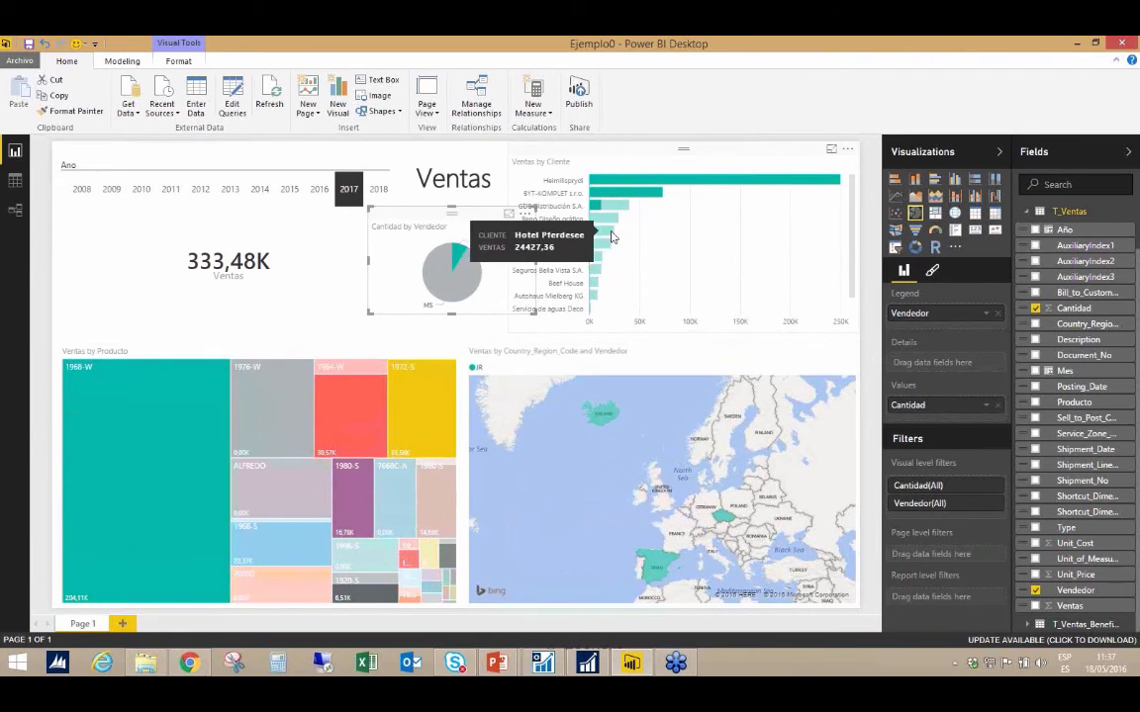
pyautogui.click(461, 289)
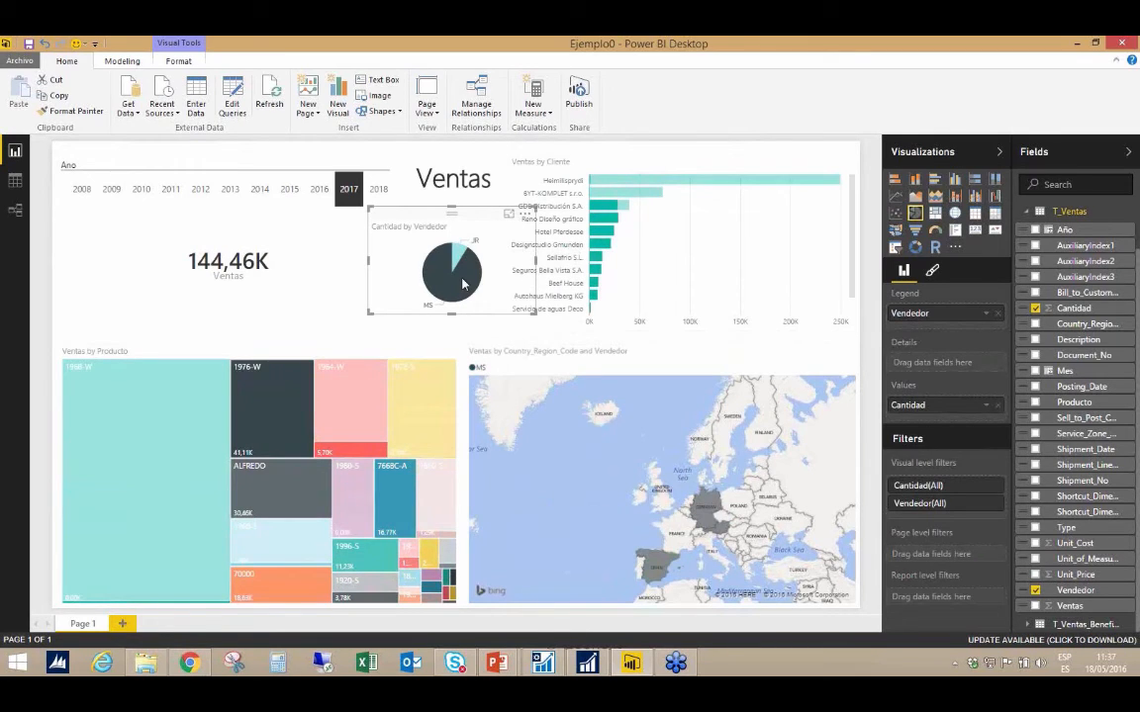
pyautogui.click(462, 285)
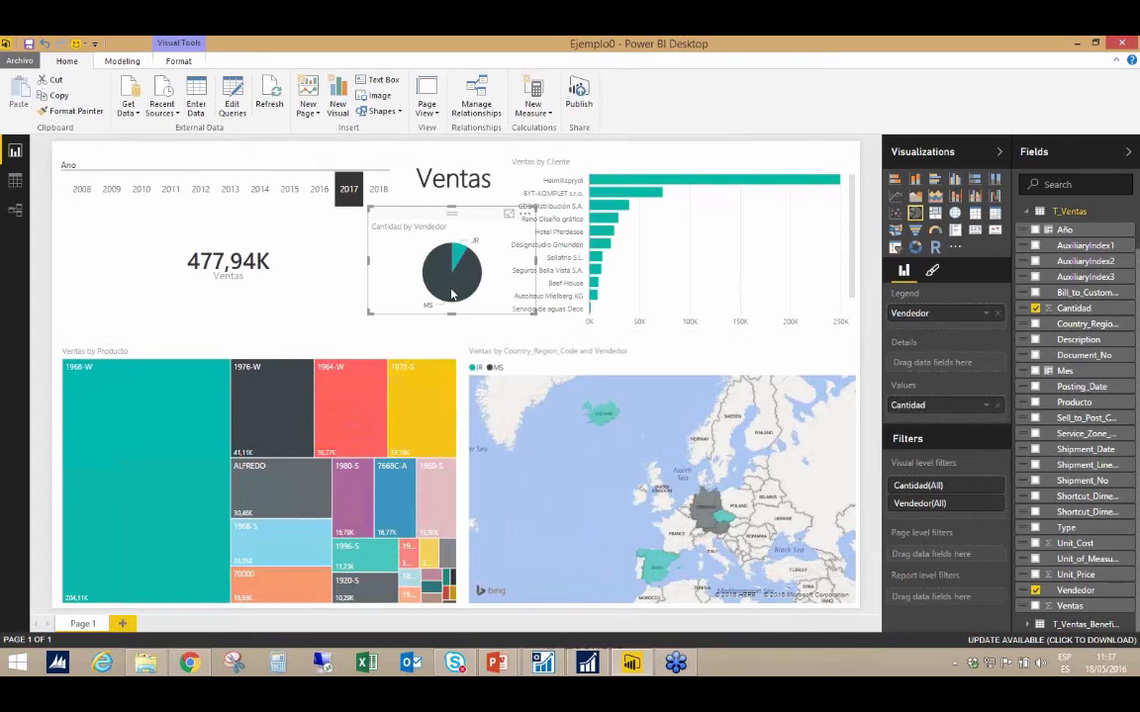
pyautogui.moveTo(462, 304)
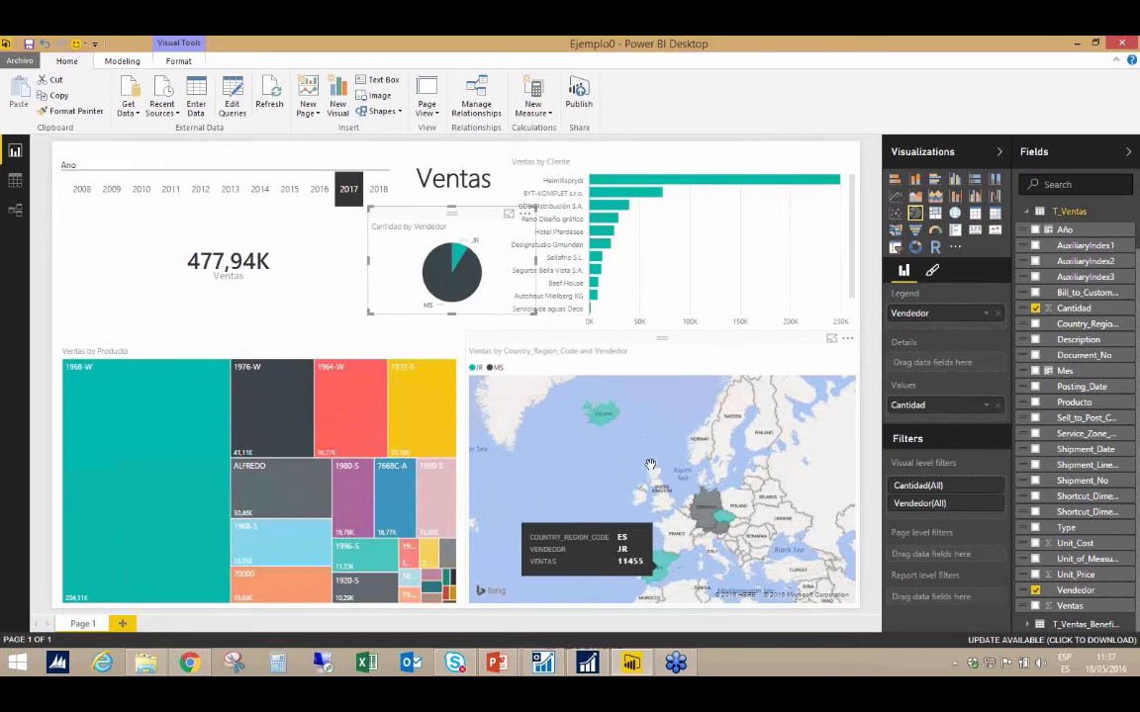
# Examine how products 1968-W and 1976-W cross-filter the other visuals from the treemap, and clear the highlight.
pyautogui.click(129, 456)
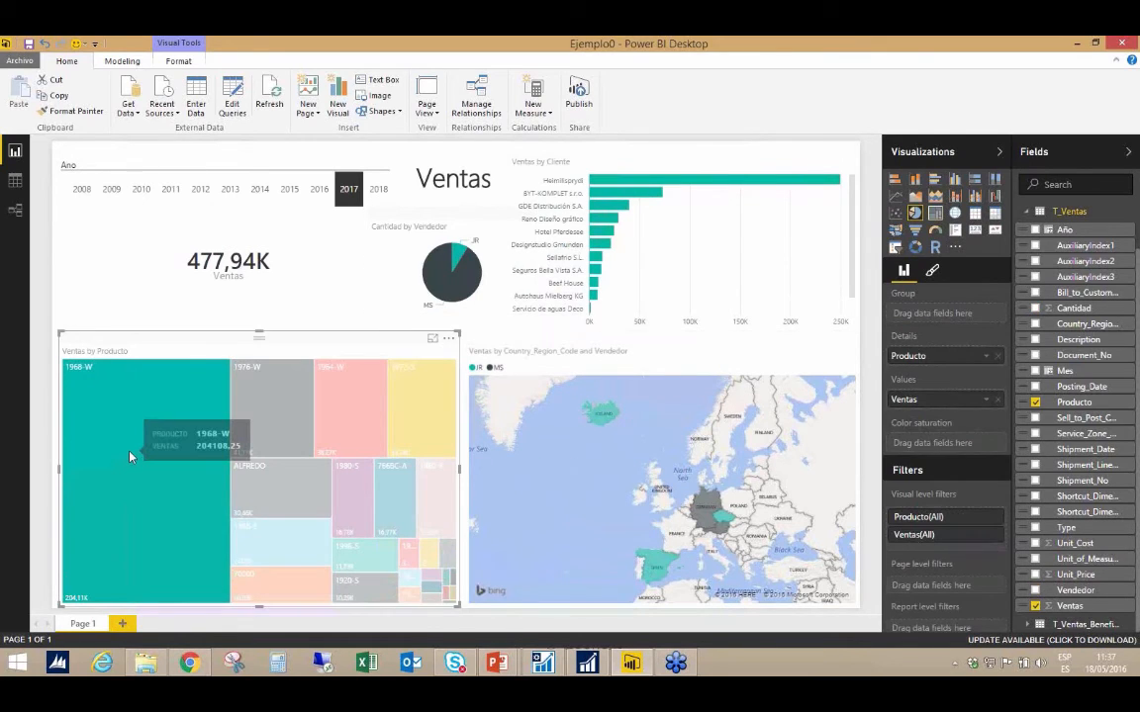
pyautogui.click(128, 456)
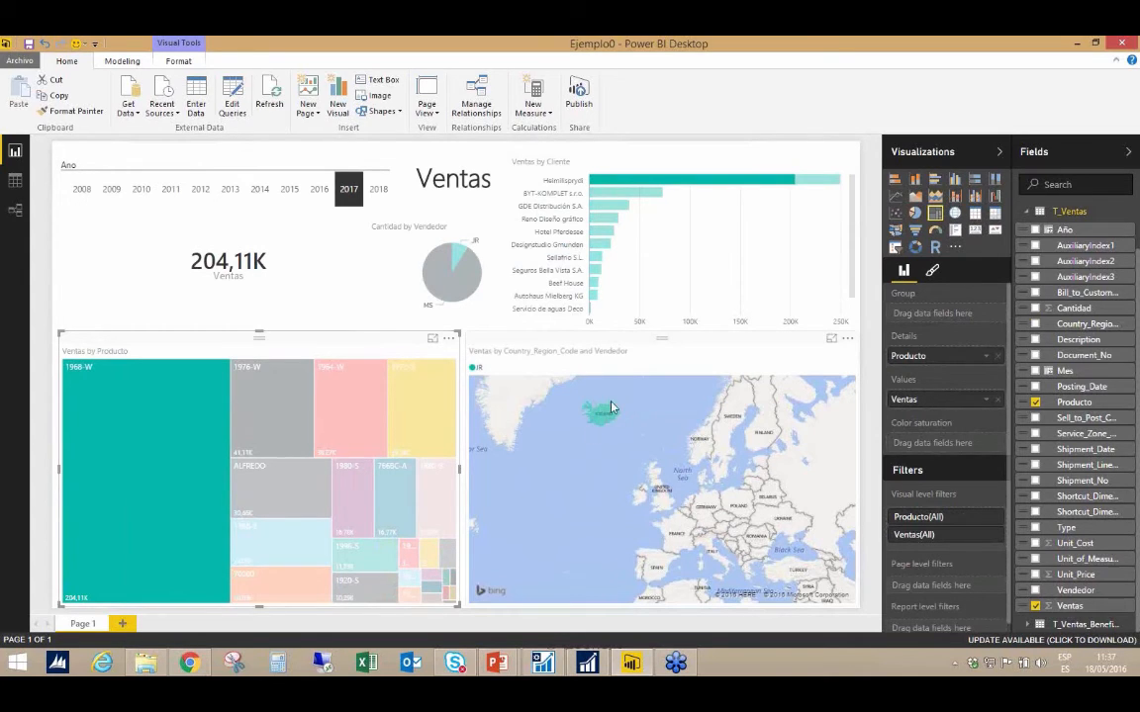
pyautogui.click(275, 415)
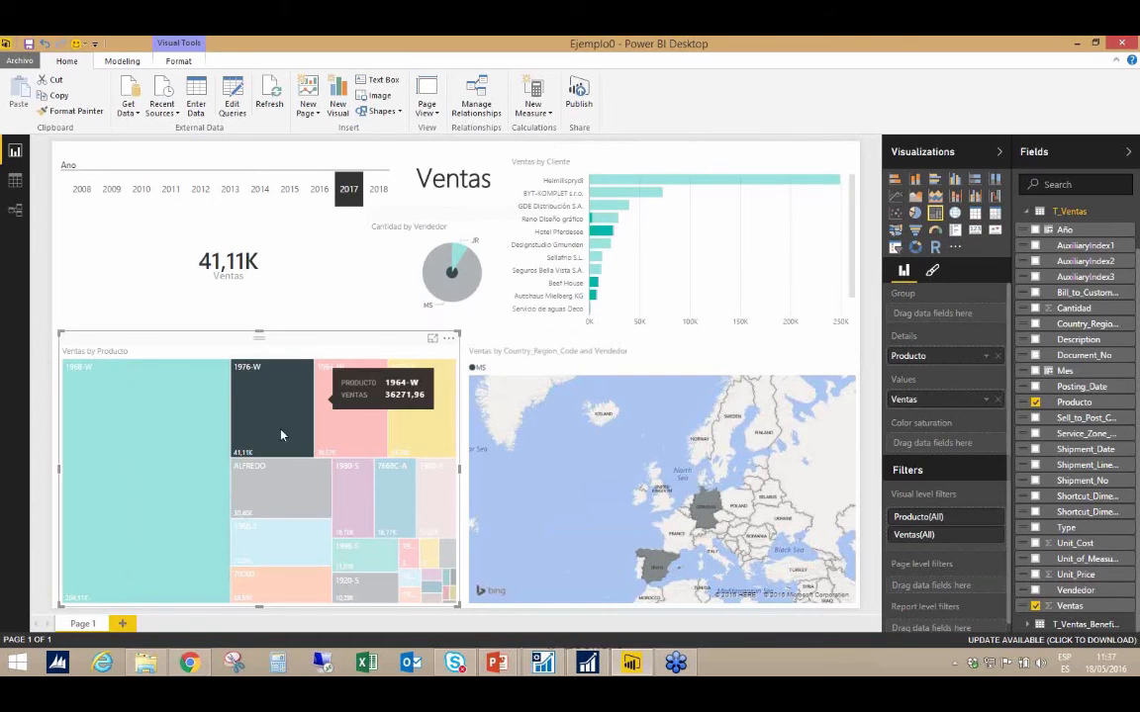
pyautogui.moveTo(452, 281)
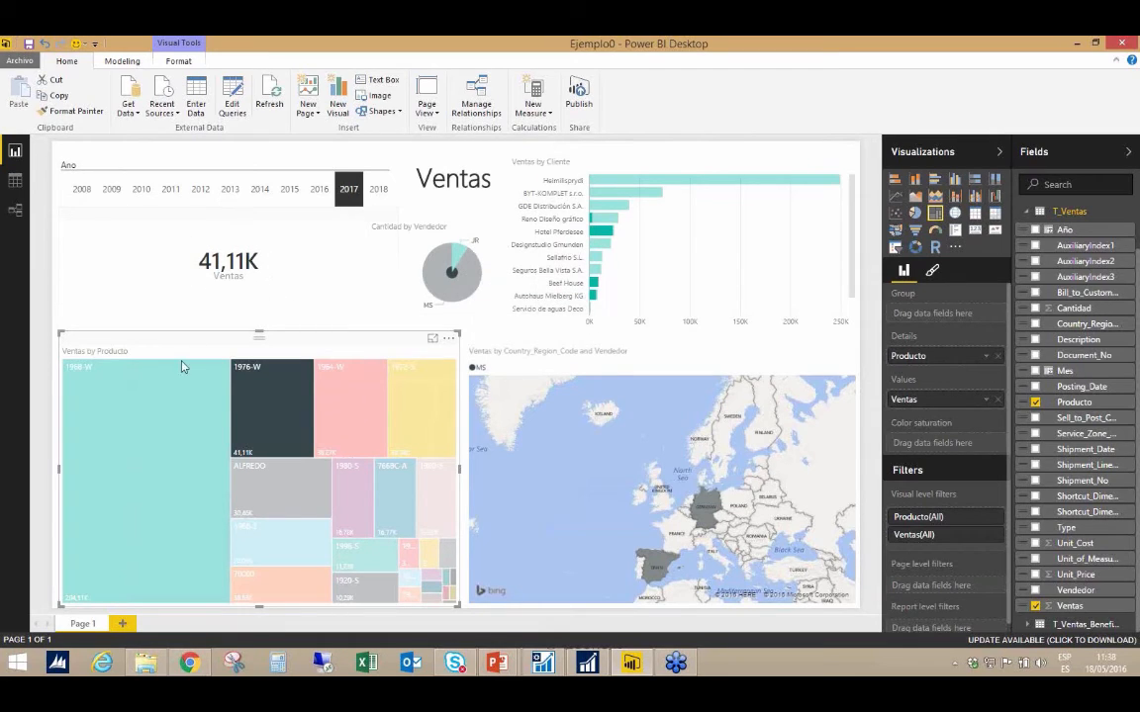
pyautogui.click(170, 427)
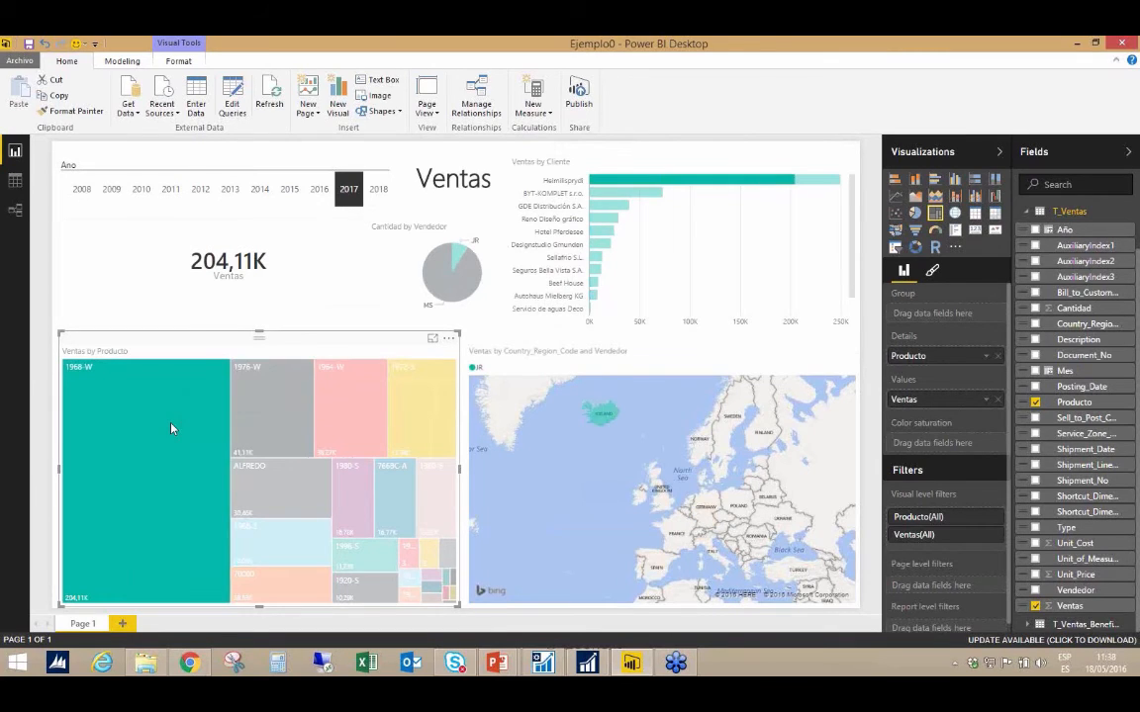
pyautogui.click(170, 428)
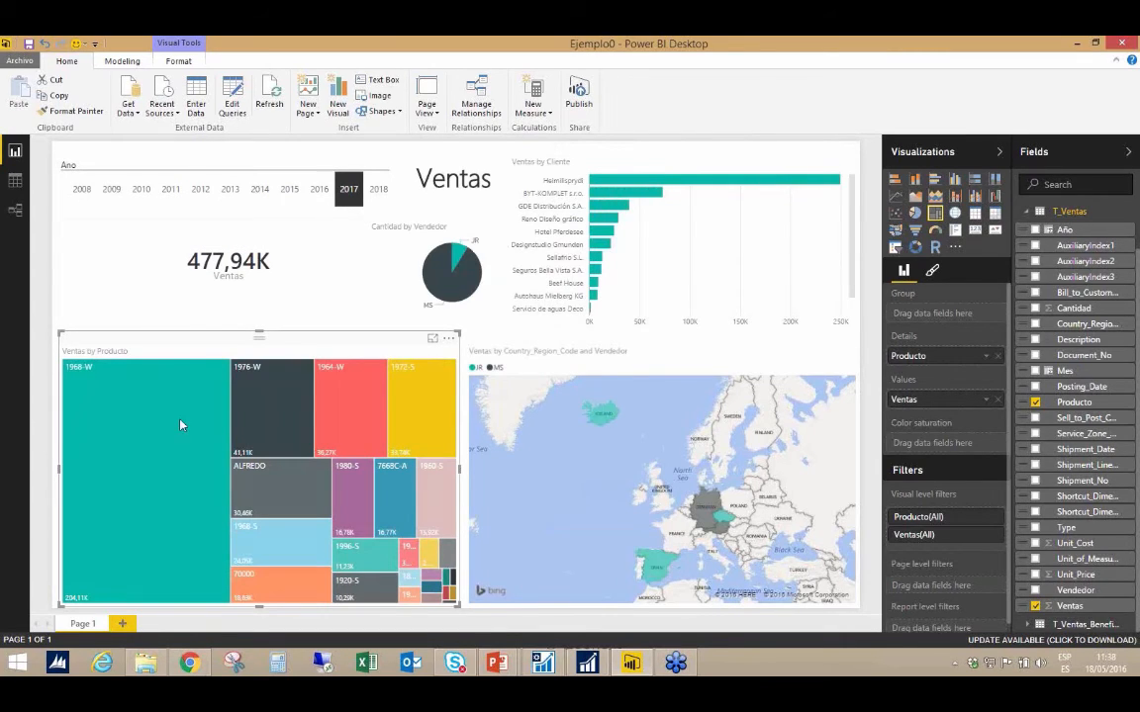
# Change the map's title text to "Ventas por Región y Vendedor".
pyautogui.click(634, 344)
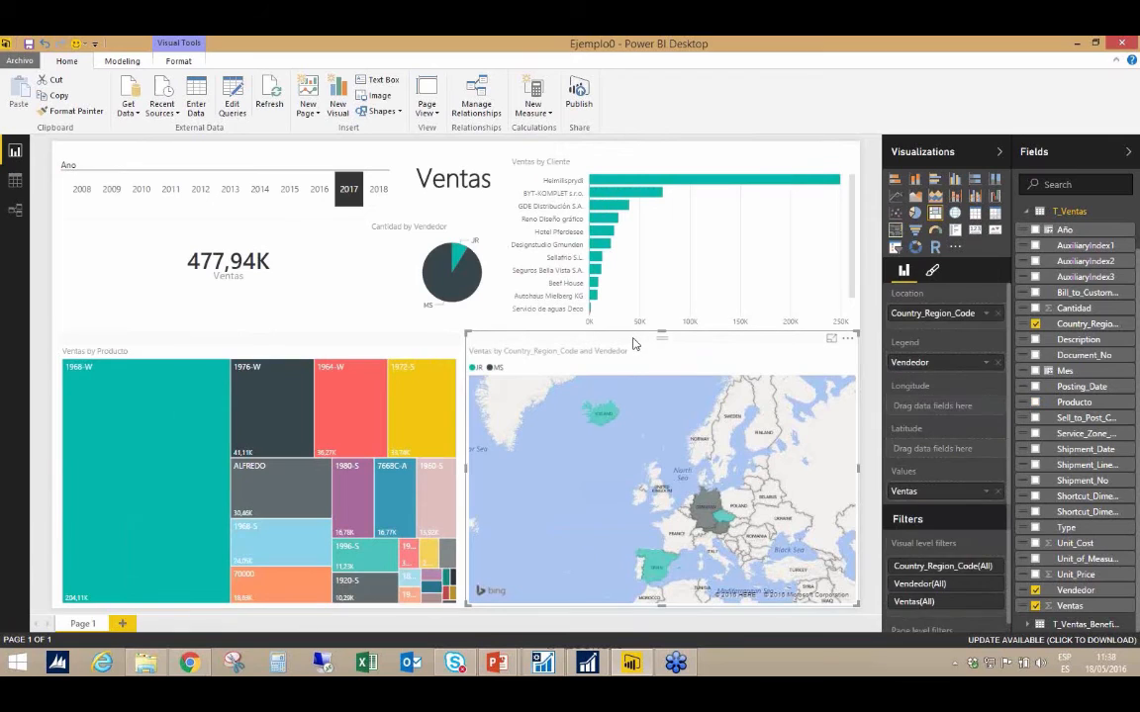
pyautogui.click(932, 271)
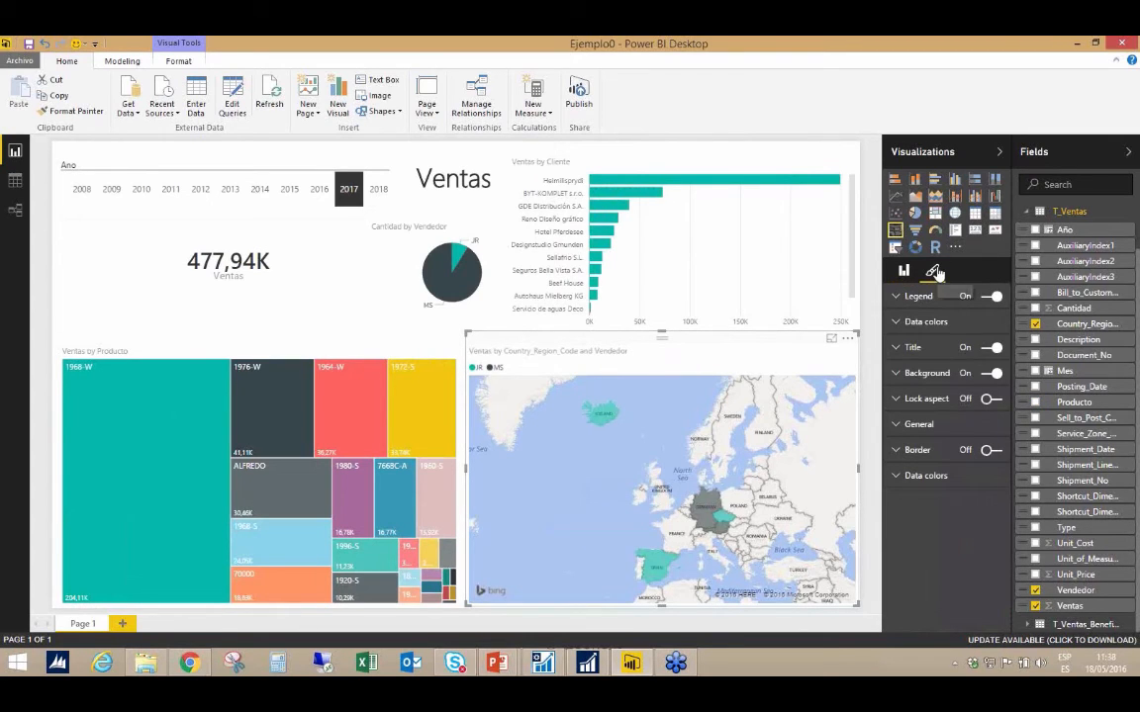
pyautogui.click(896, 348)
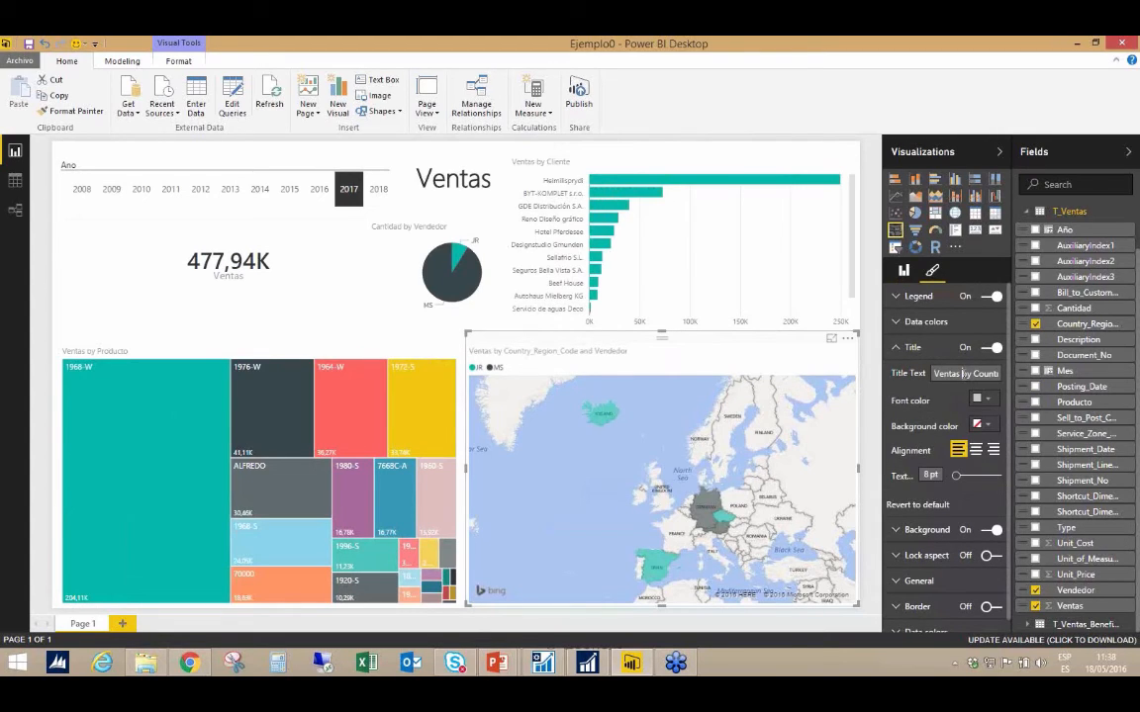
pyautogui.press('Delete')
pyautogui.press('Delete')
pyautogui.press('Delete')
pyautogui.press('Delete')
pyautogui.press('Delete')
pyautogui.press('Delete')
pyautogui.press('Delete')
pyautogui.press('Delete')
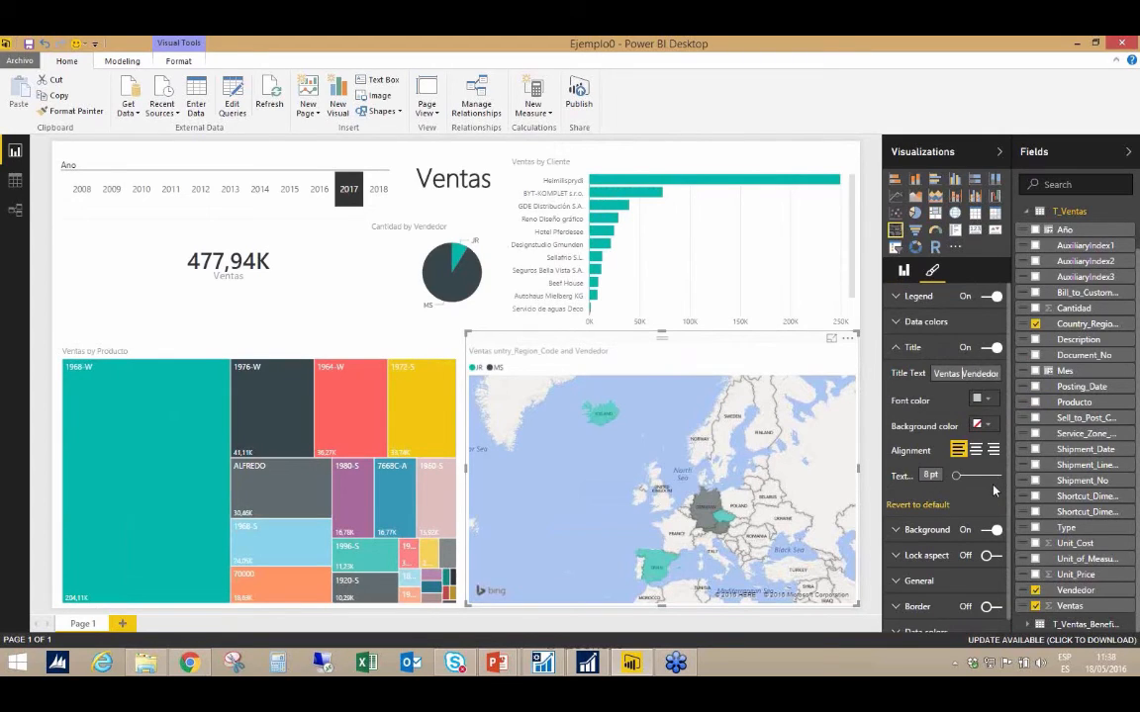
pyautogui.press('Delete')
pyautogui.press('Delete')
pyautogui.press('Delete')
pyautogui.press('Delete')
pyautogui.press('Delete')
pyautogui.press('Delete')
pyautogui.press('Delete')
pyautogui.press('Delete')
pyautogui.press('Delete')
pyautogui.press('Delete')
pyautogui.press('Delete')
pyautogui.press('Delete')
pyautogui.press('Delete')
pyautogui.press('Delete')
pyautogui.press('Delete')
pyautogui.press('Delete')
pyautogui.press('Delete')
pyautogui.press('Delete')
pyautogui.press('Delete')
pyautogui.press('Delete')
pyautogui.write('por Región')
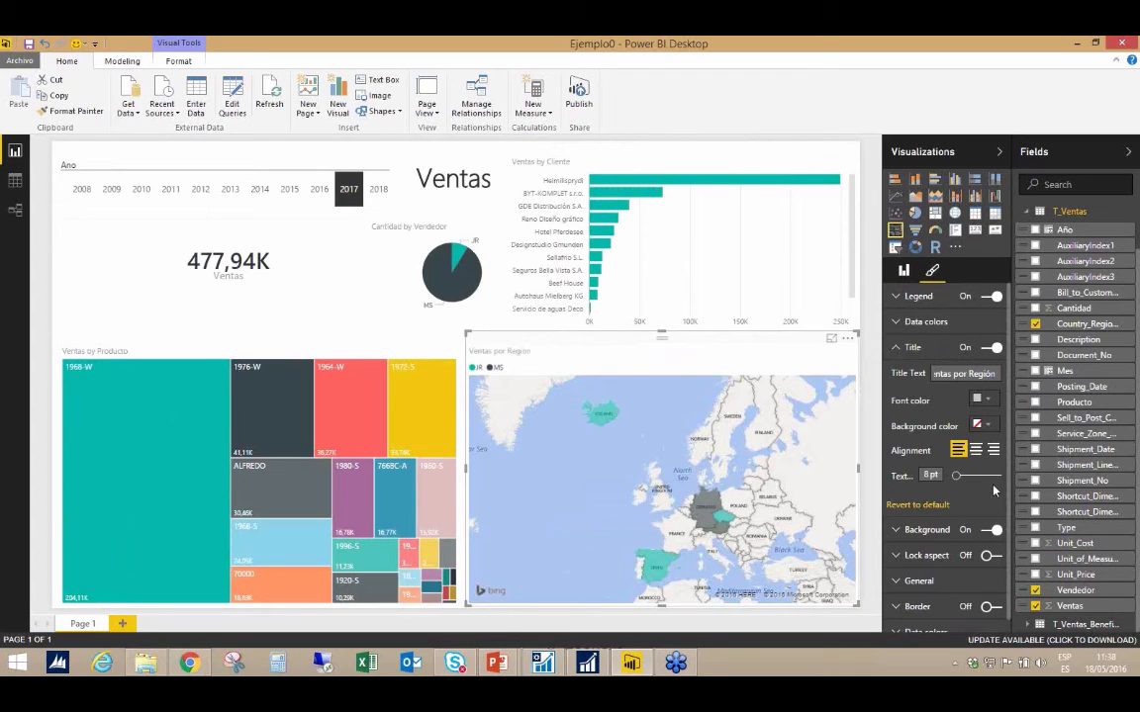
pyautogui.write(' y Vendedor')
# Change the treemap's title text to "Ventas por Producto" and leave all visuals deselected.
pyautogui.click(362, 350)
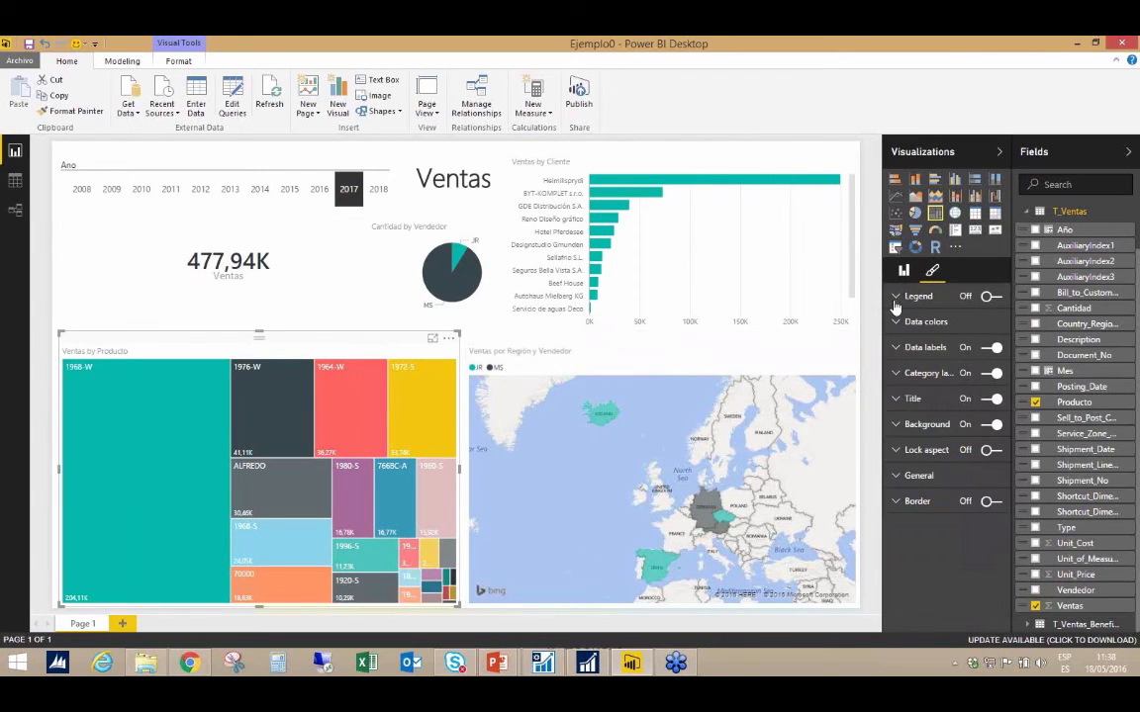
pyautogui.click(896, 399)
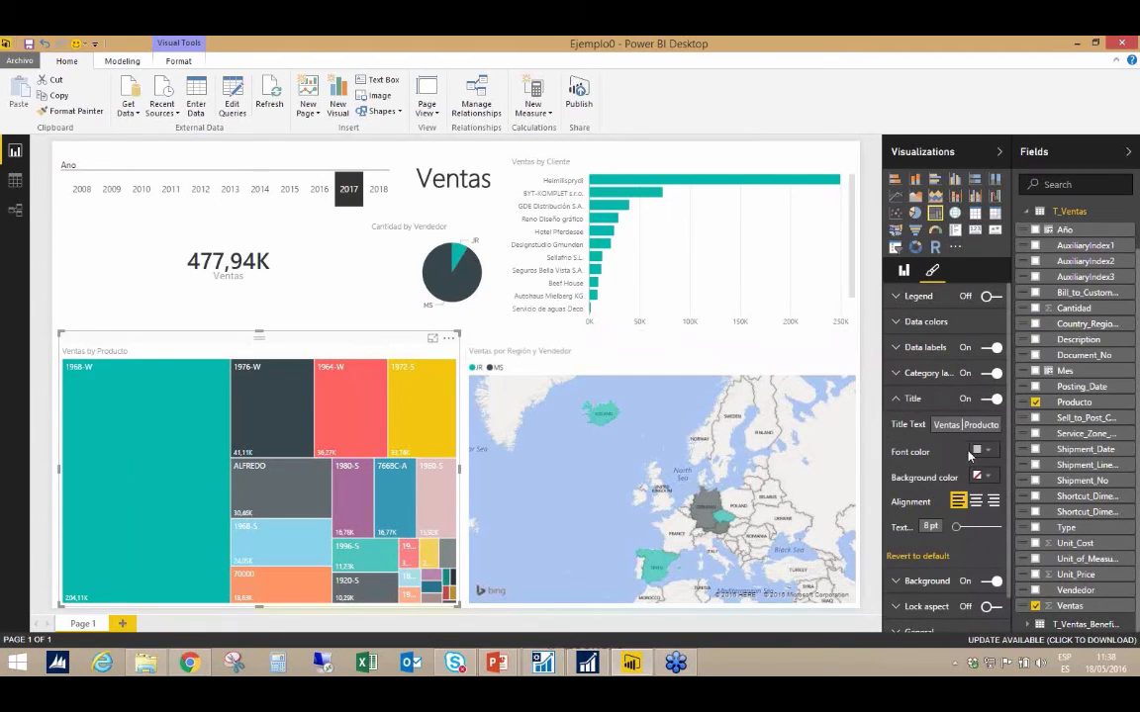
pyautogui.write('or')
pyautogui.click(337, 285)
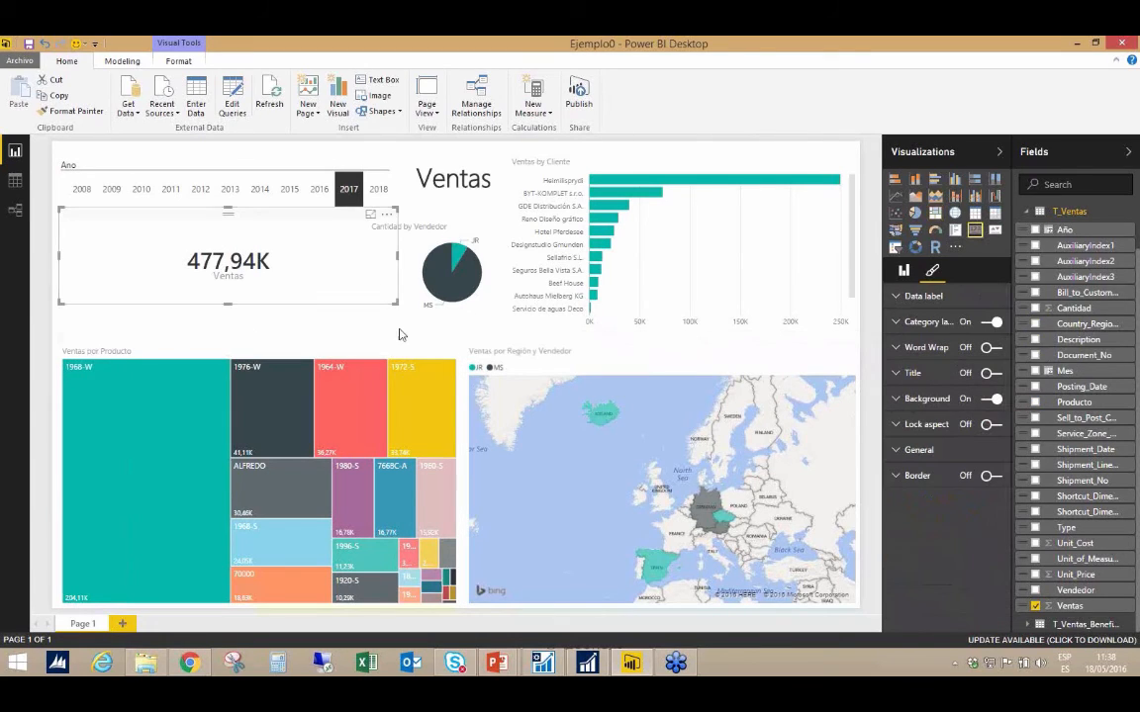
pyautogui.click(465, 323)
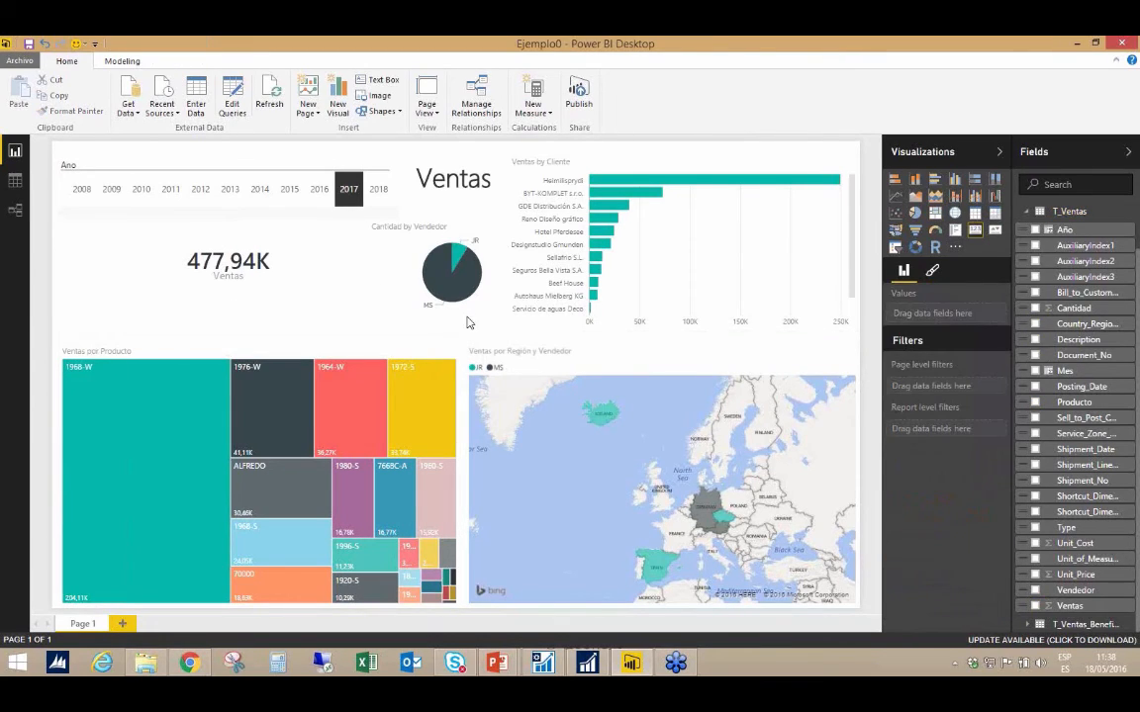
# Lower the upper edges of the Ventas por Producto treemap and the region map to about the same height, and open the map's formatting options.
pyautogui.click(424, 339)
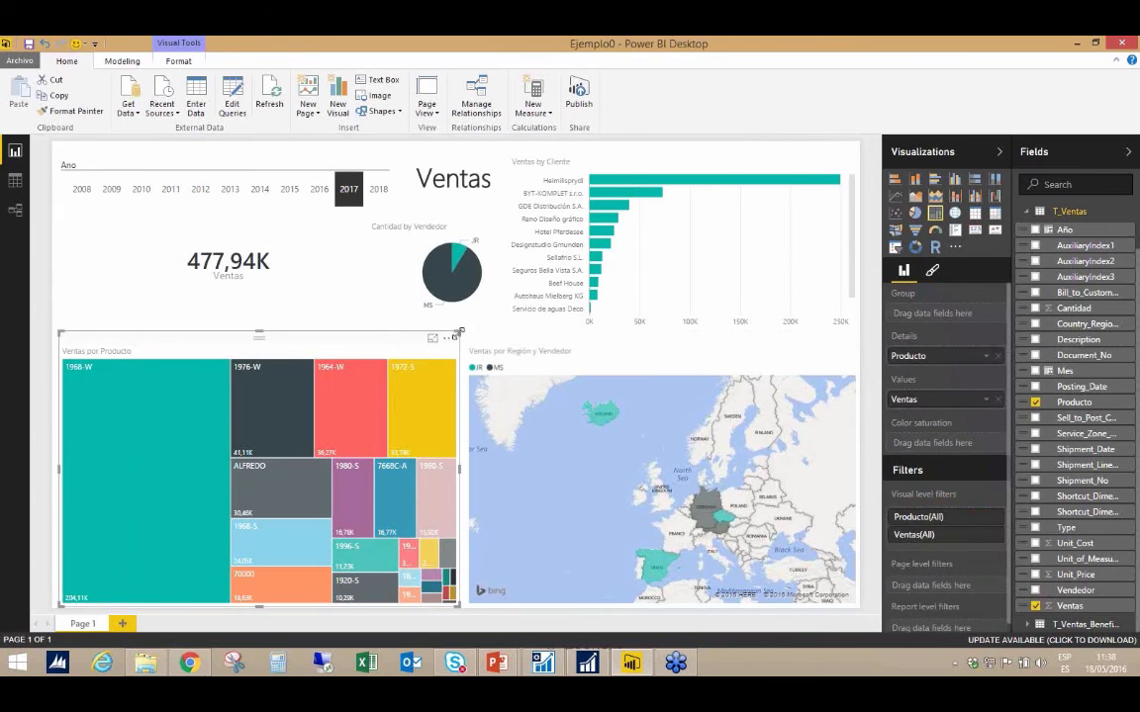
pyautogui.moveTo(460, 334); pyautogui.dragTo(457, 438)
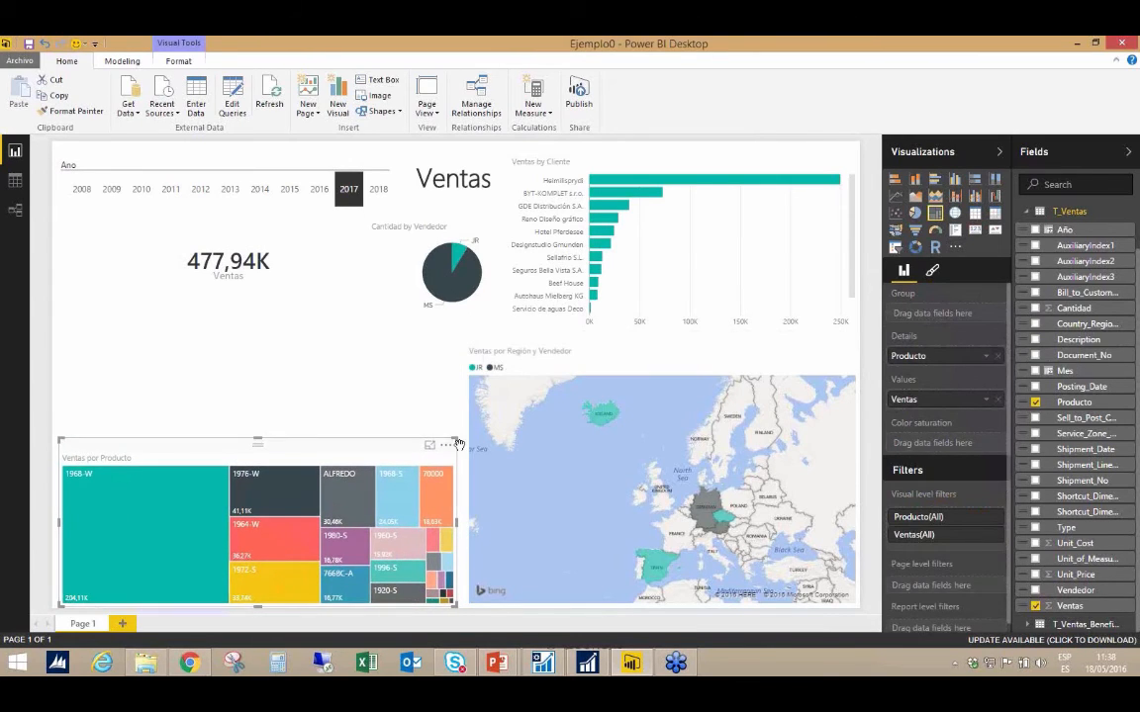
pyautogui.click(736, 346)
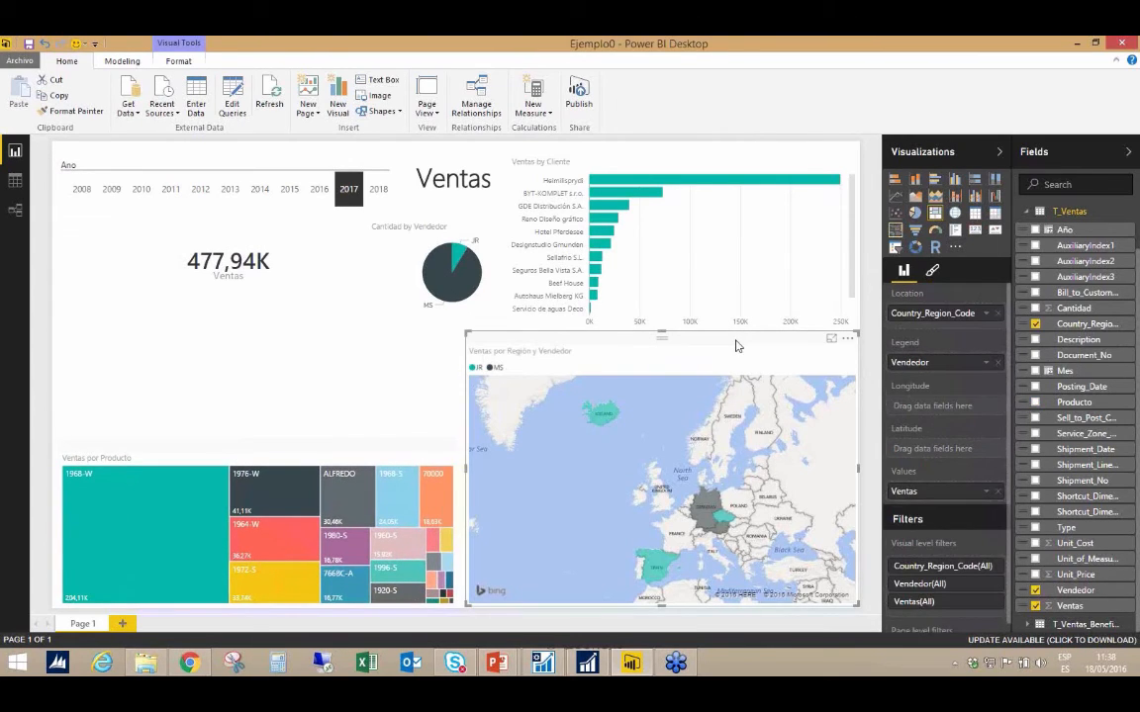
pyautogui.moveTo(857, 336); pyautogui.dragTo(857, 443)
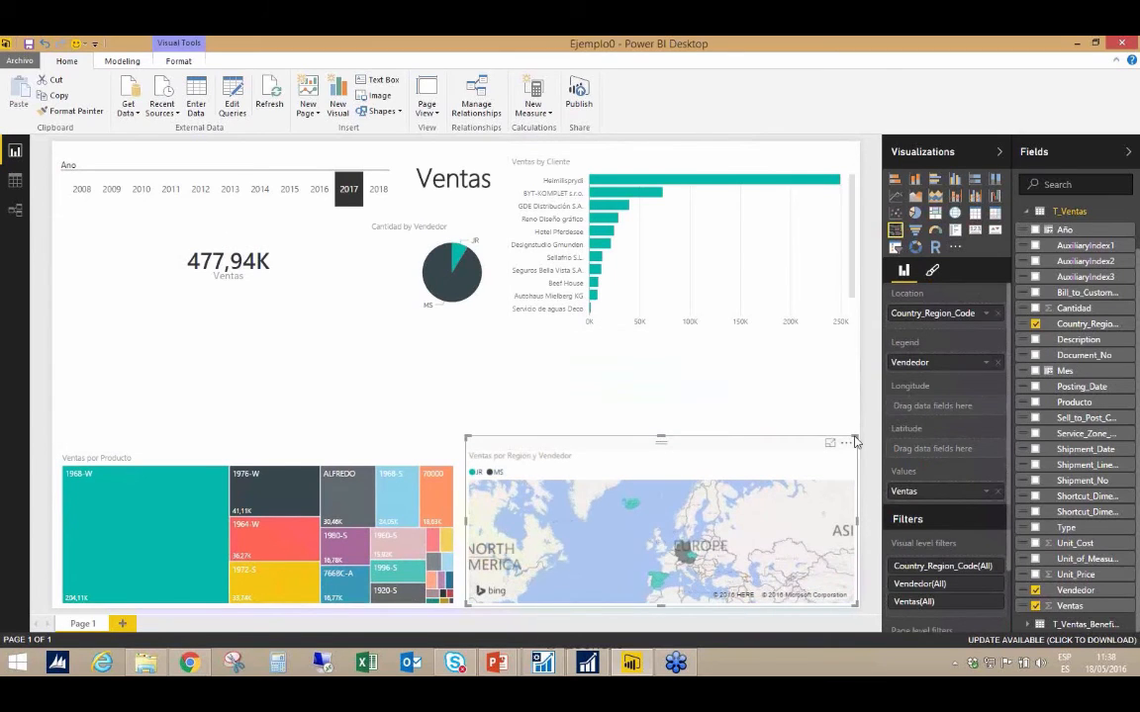
pyautogui.click(932, 271)
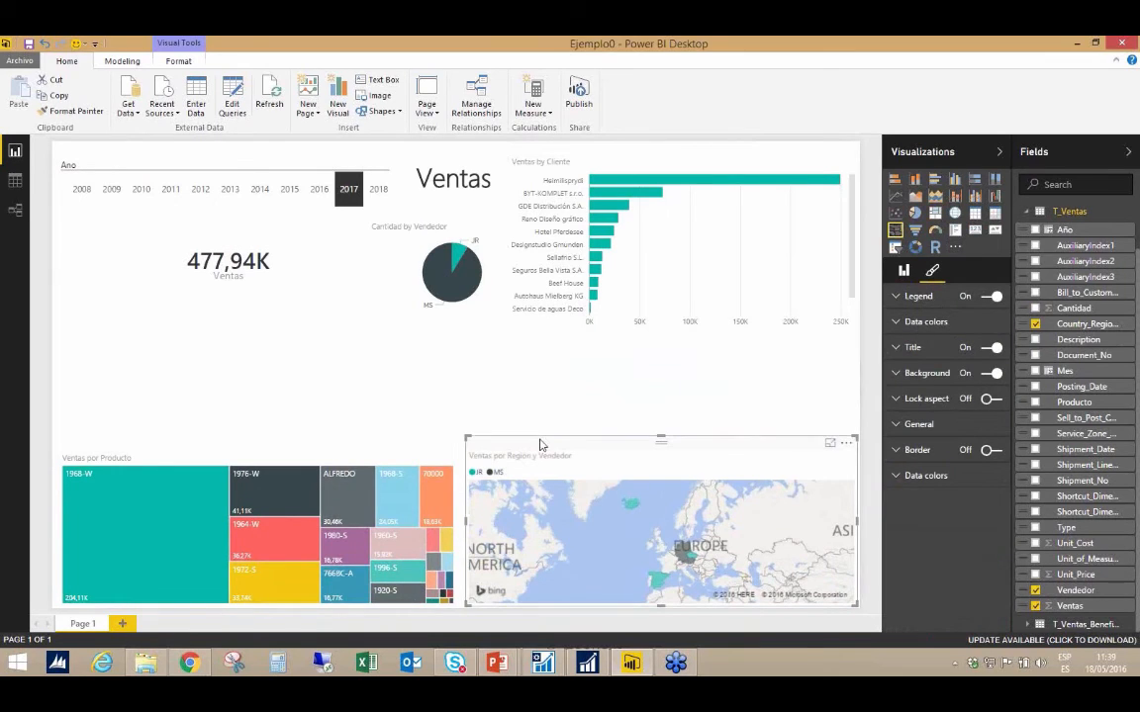
# Enlarge the Ventas por Región y Vendedor map and the Ventas por Producto treemap upward to just below the pie and bar charts.
pyautogui.moveTo(663, 441); pyautogui.dragTo(661, 350)
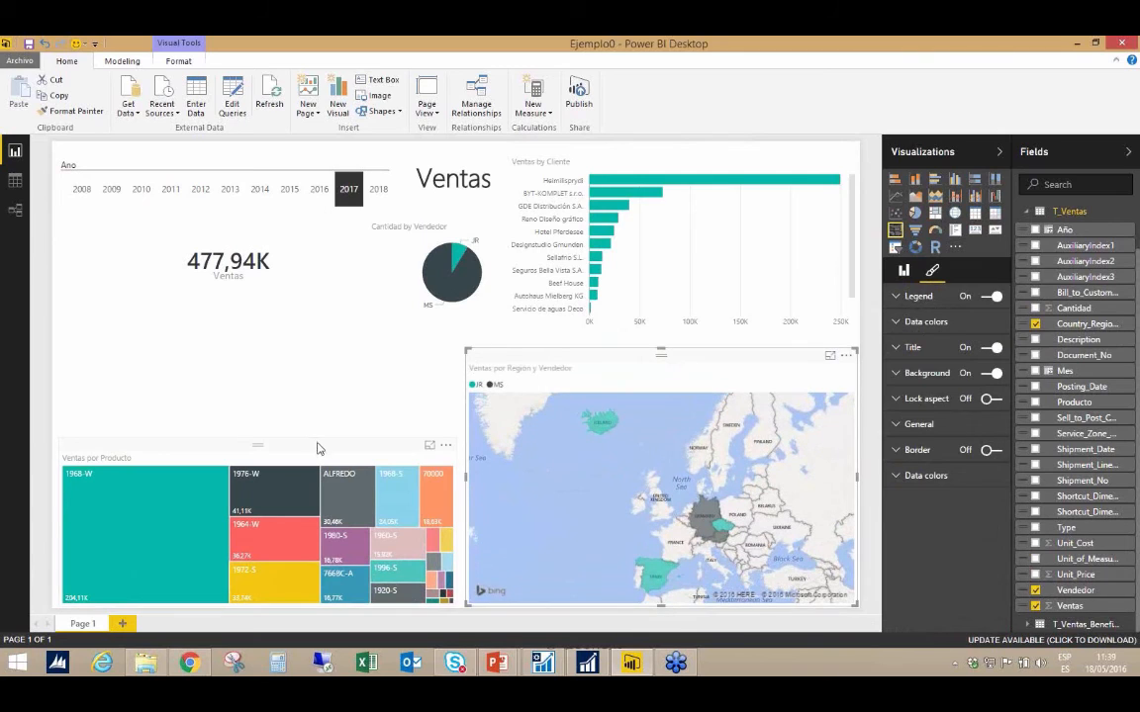
pyautogui.moveTo(317, 447); pyautogui.dragTo(326, 354)
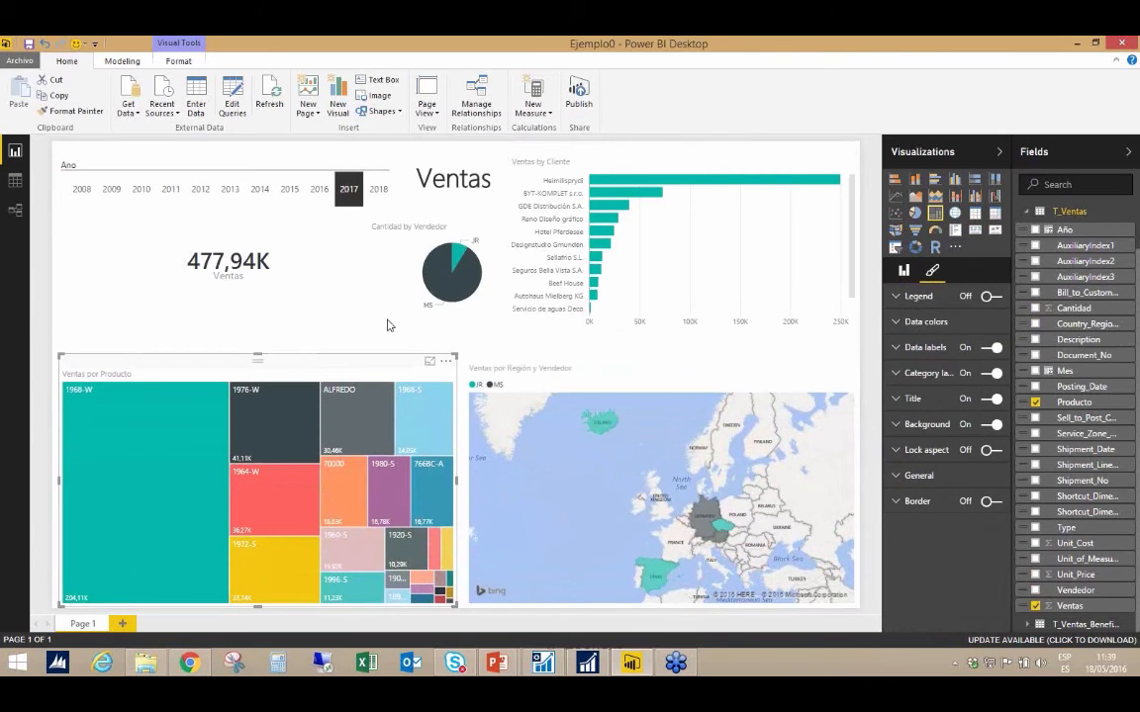
pyautogui.moveTo(411, 261)
pyautogui.click(578, 94)
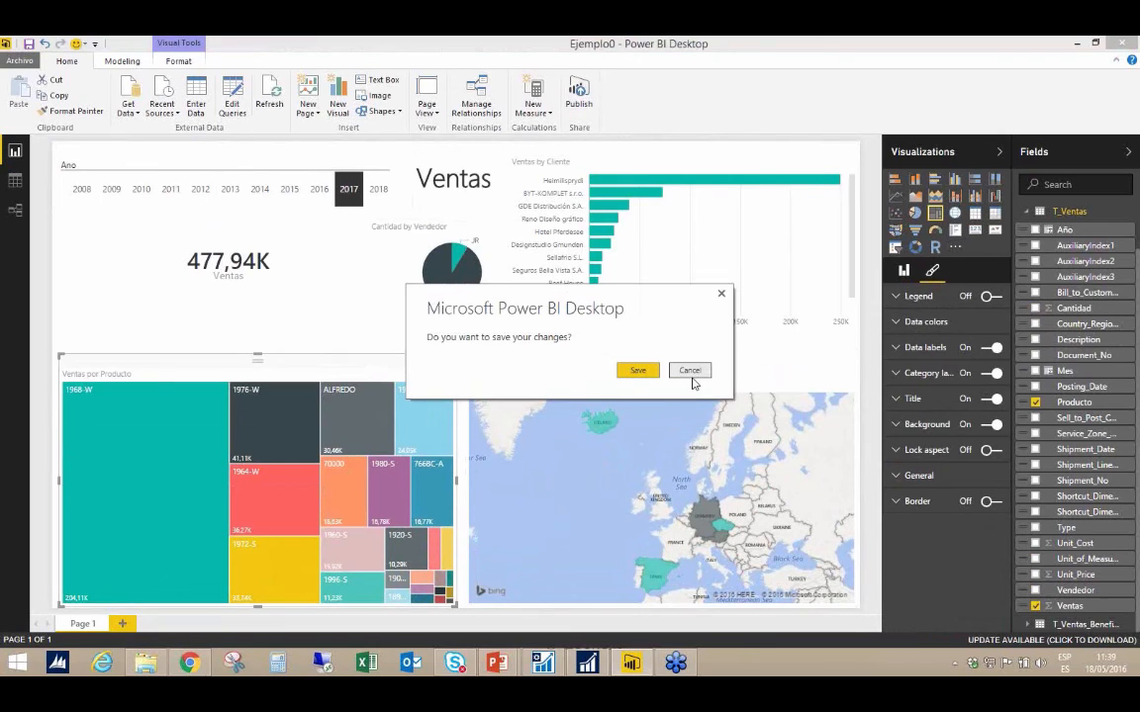
pyautogui.click(689, 371)
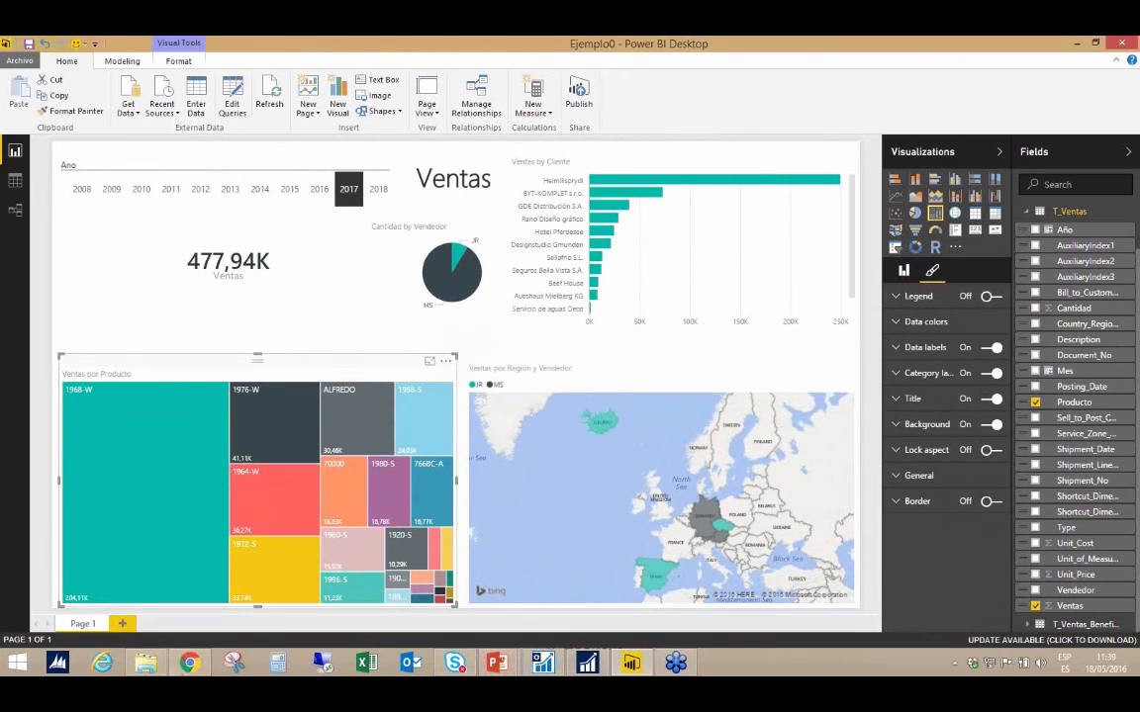
# Switch to Chrome and sign in to Power BI with the listed work account by entering the account password.
pyautogui.click(191, 666)
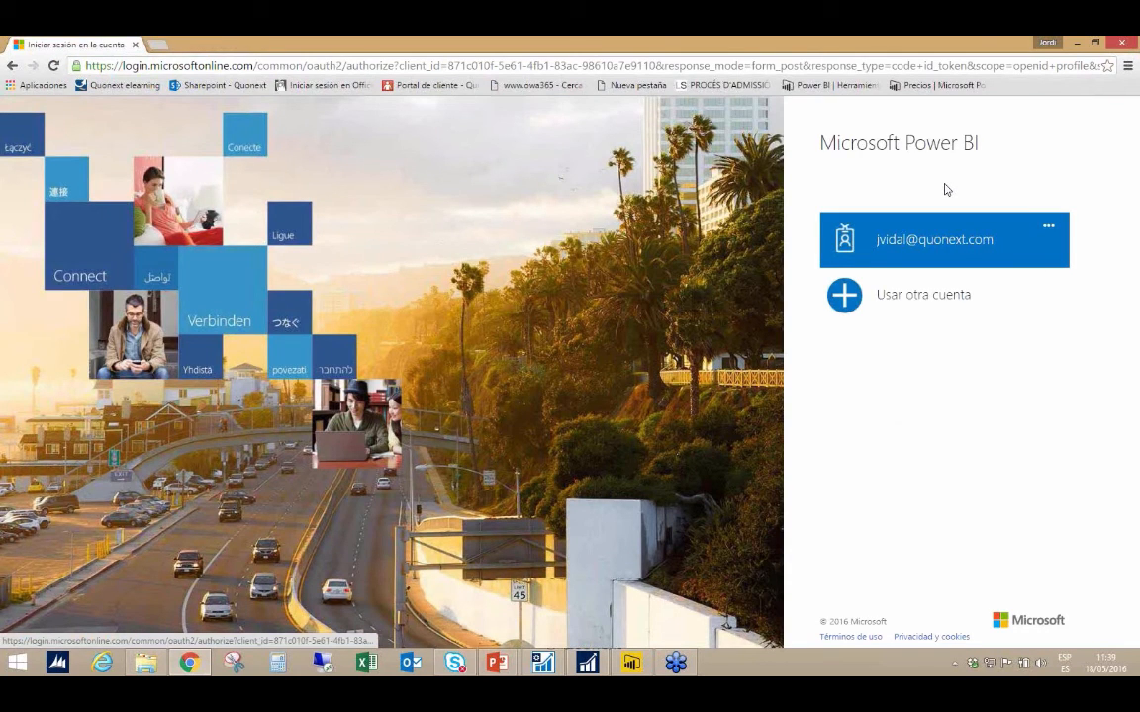
pyautogui.click(914, 243)
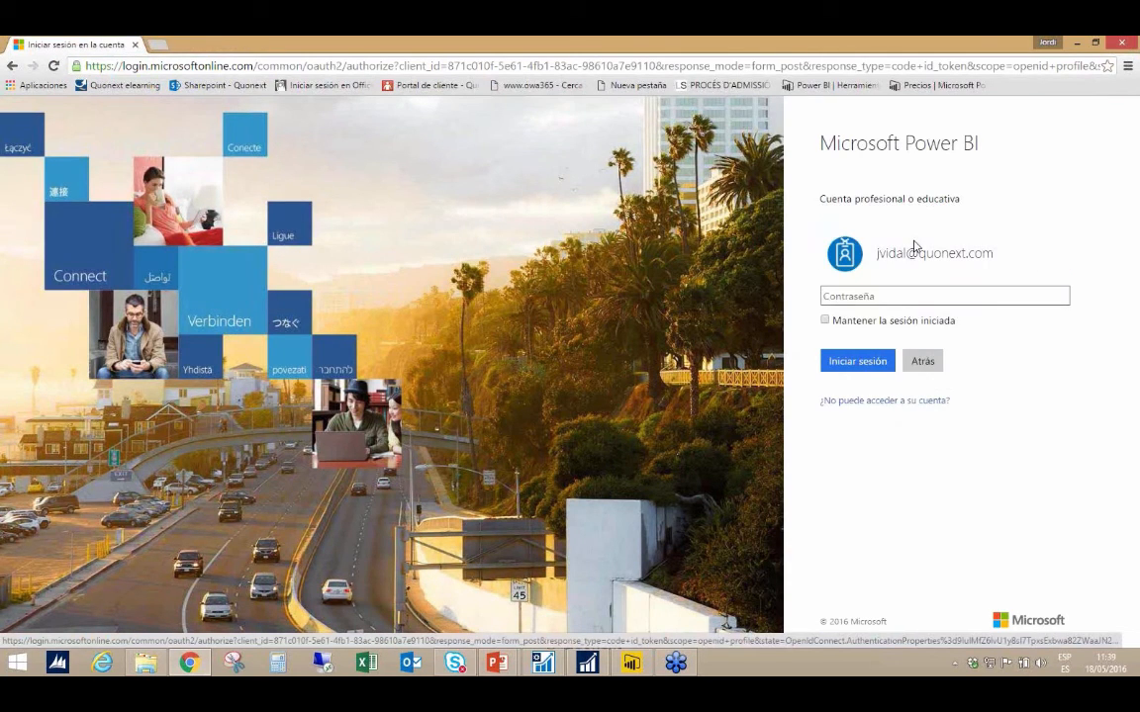
pyautogui.write('•••••••••')
pyautogui.click(859, 363)
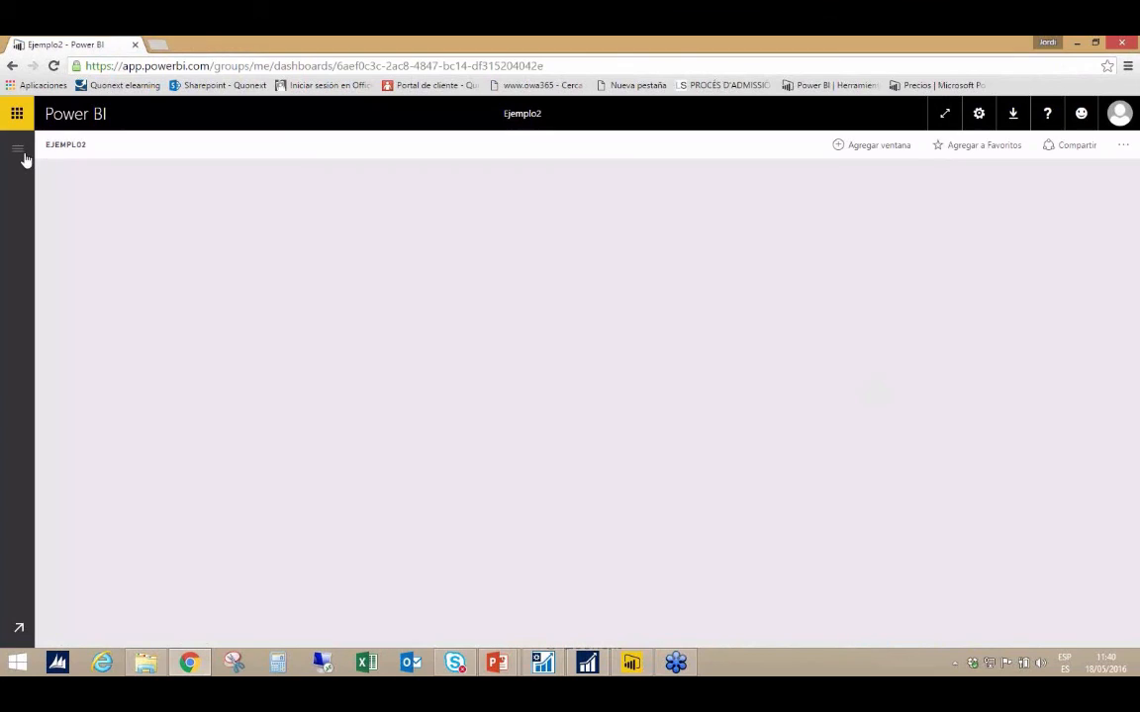
# Open the Ejemplo2 report and pin its Cantidad por Vendedor pie chart to the existing Ejemplo2 dashboard.
pyautogui.click(18, 150)
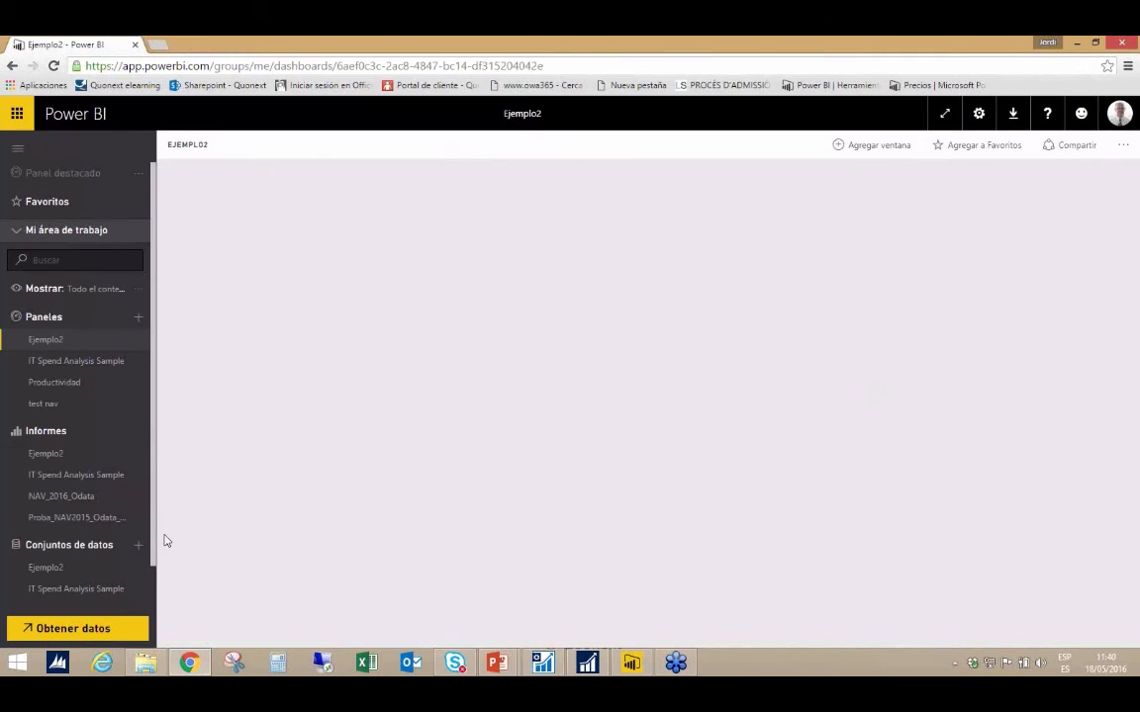
pyautogui.click(53, 453)
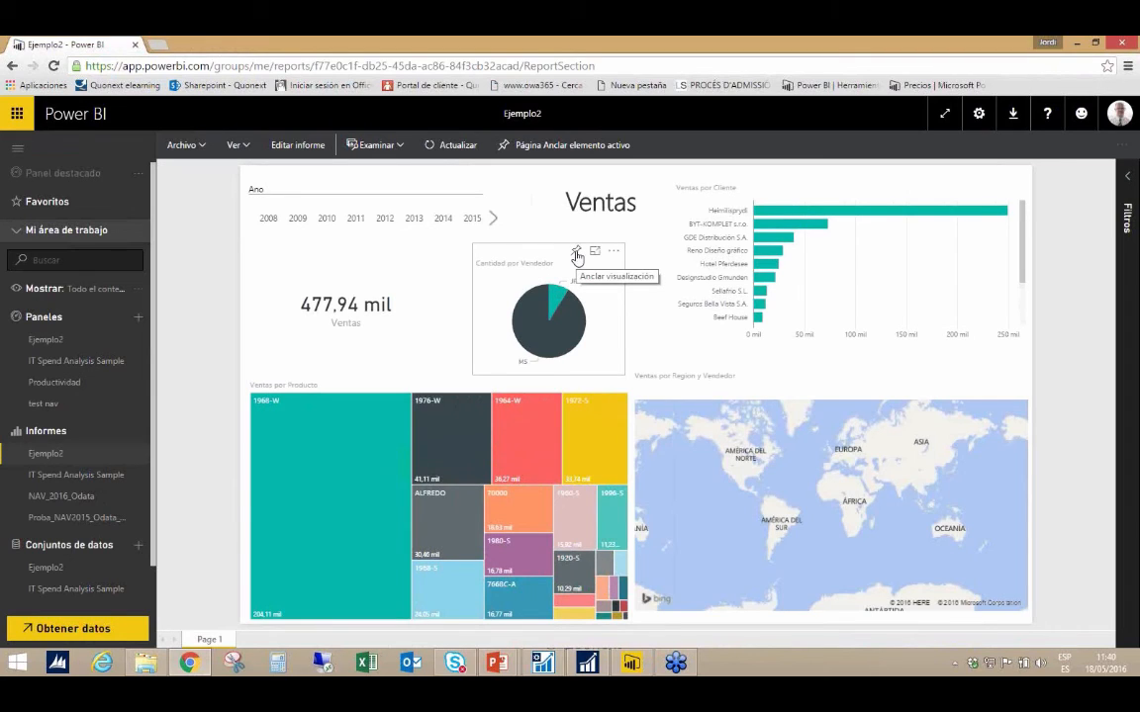
pyautogui.click(577, 255)
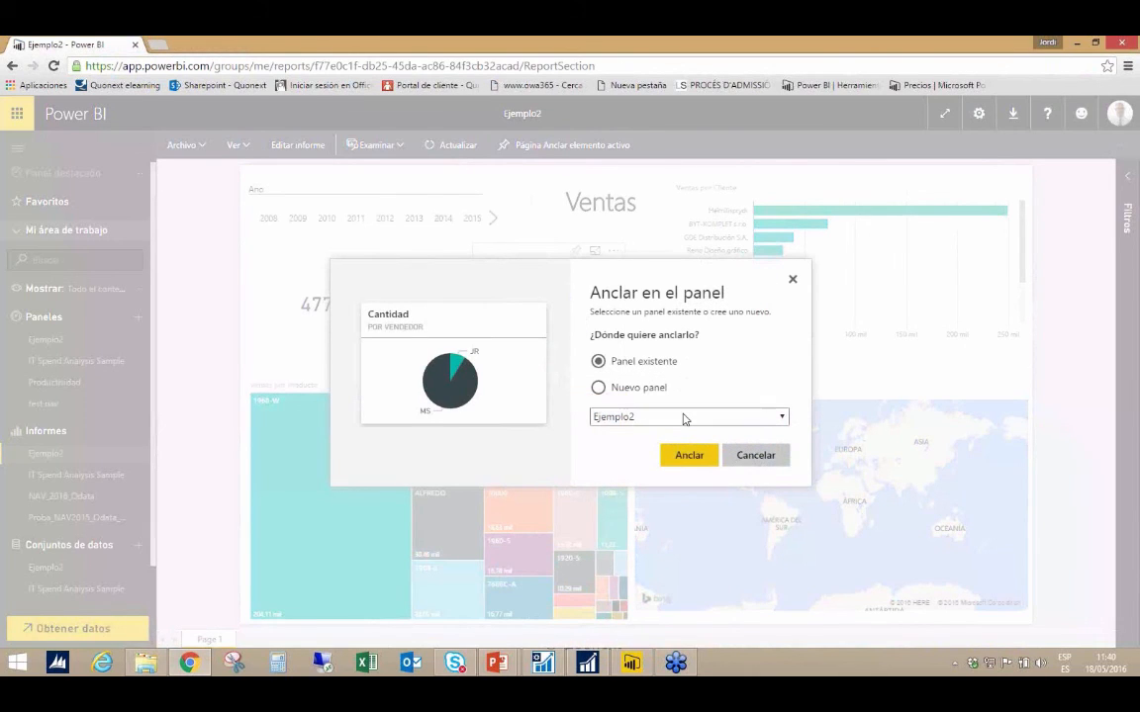
pyautogui.click(691, 457)
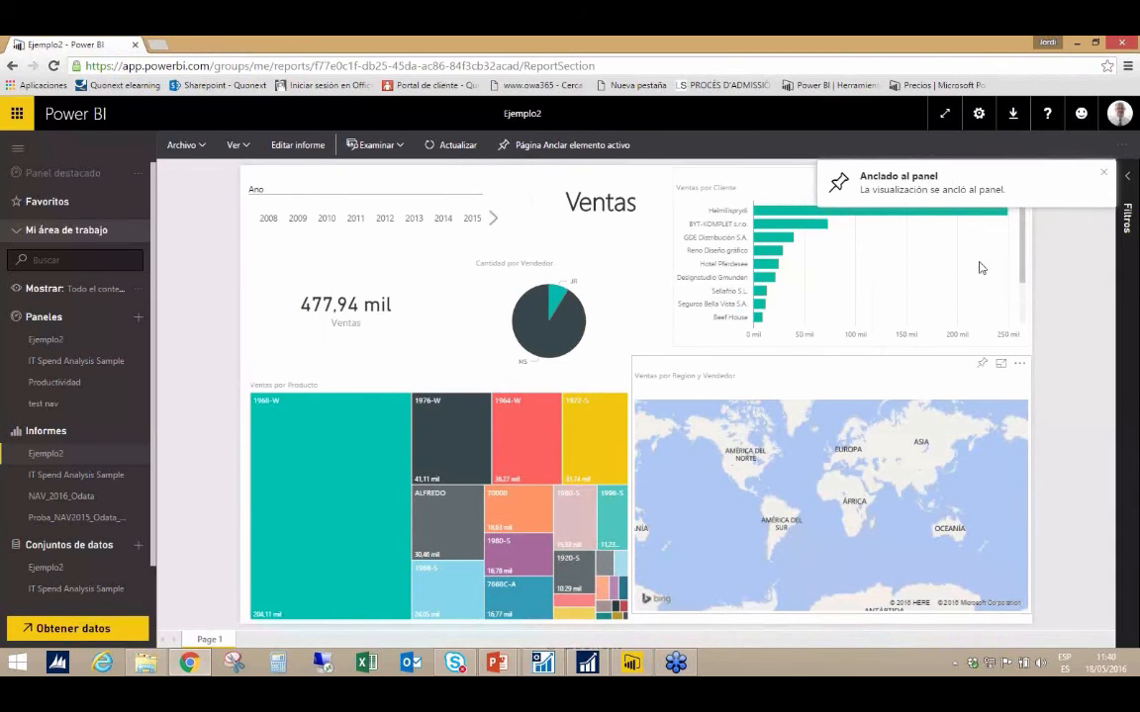
pyautogui.click(1104, 176)
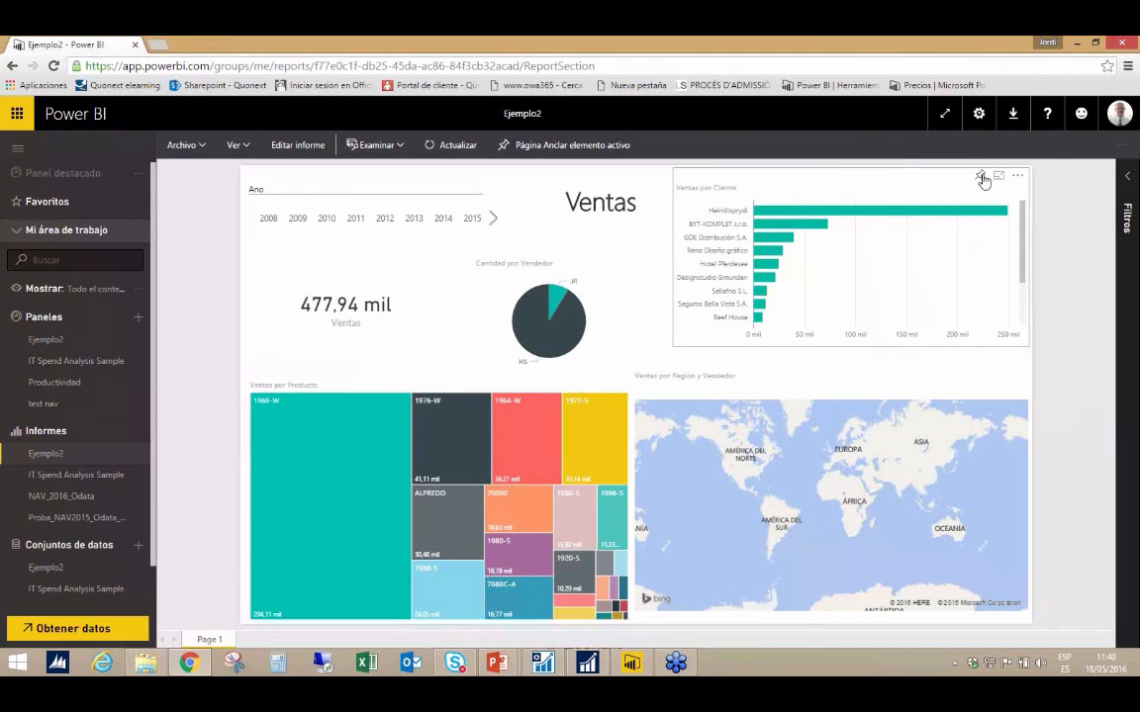
# Pin the Ventas por Cliente bar chart to the existing Ejemplo2 dashboard and open that dashboard.
pyautogui.click(980, 176)
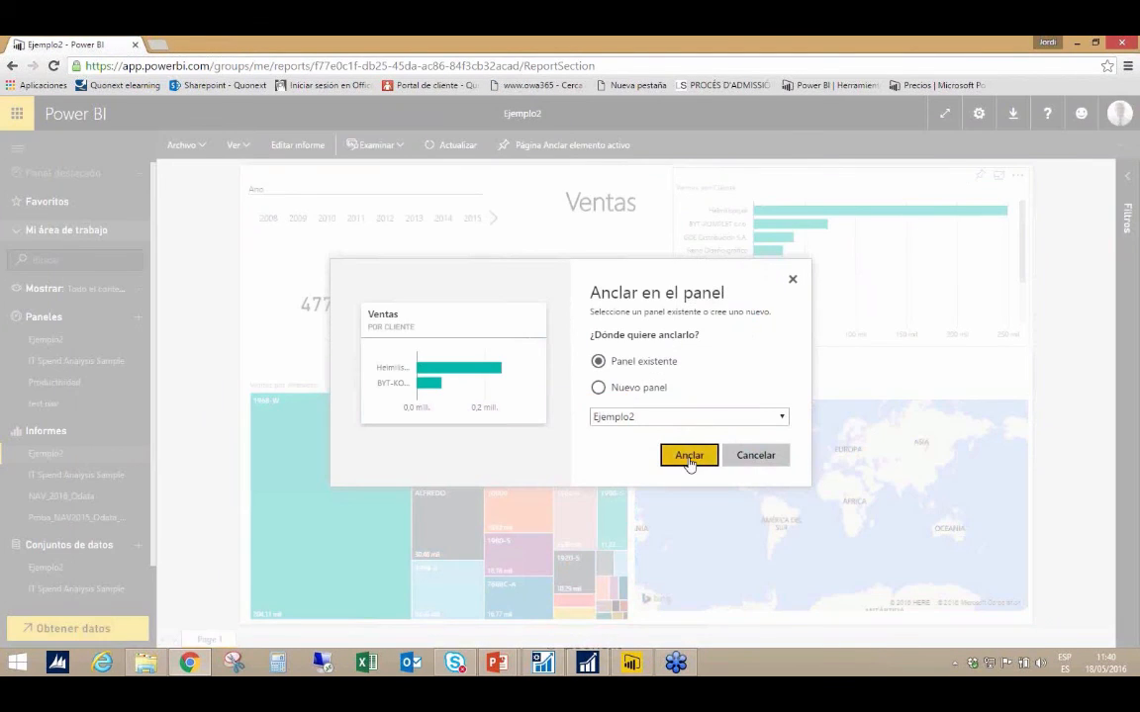
pyautogui.click(689, 456)
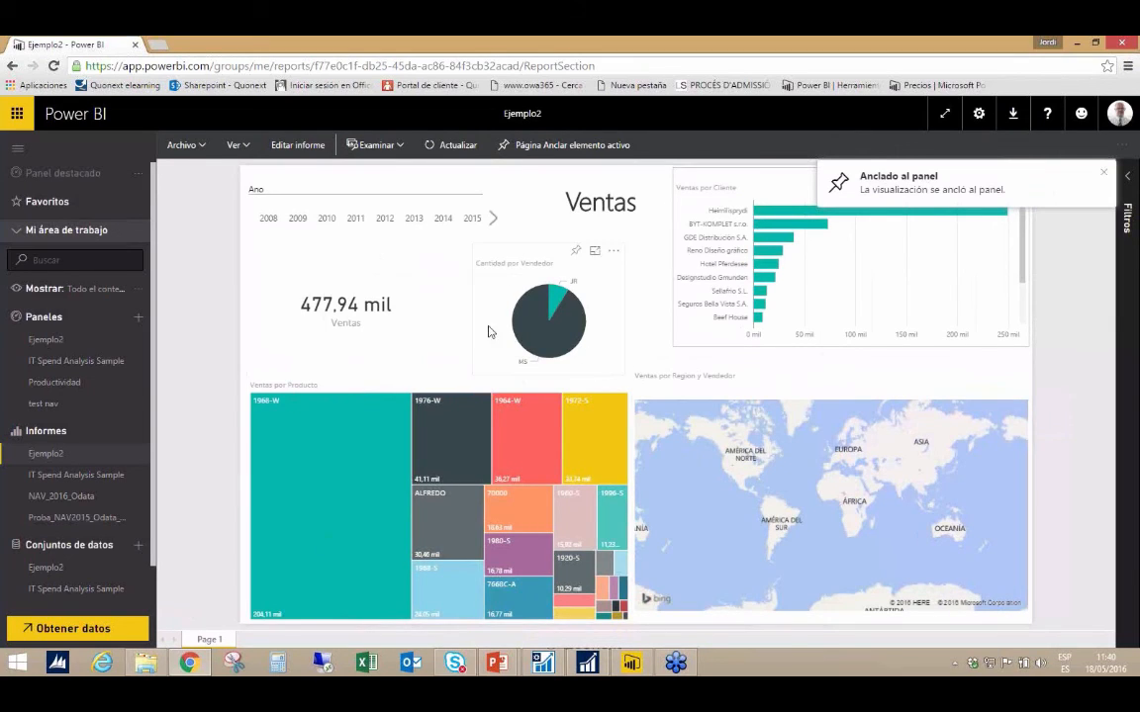
pyautogui.click(43, 340)
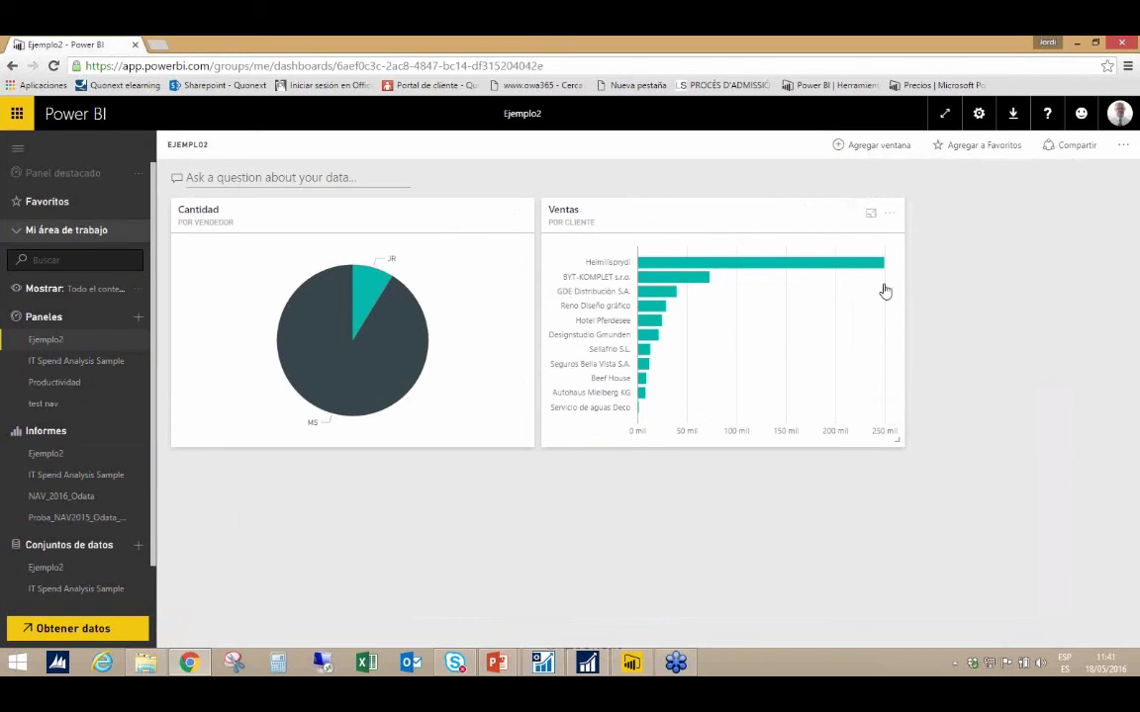
# Examine the dashboard's sharing options without sharing, and look over the Ejemplo2 report before returning to the dashboard.
pyautogui.click(1085, 149)
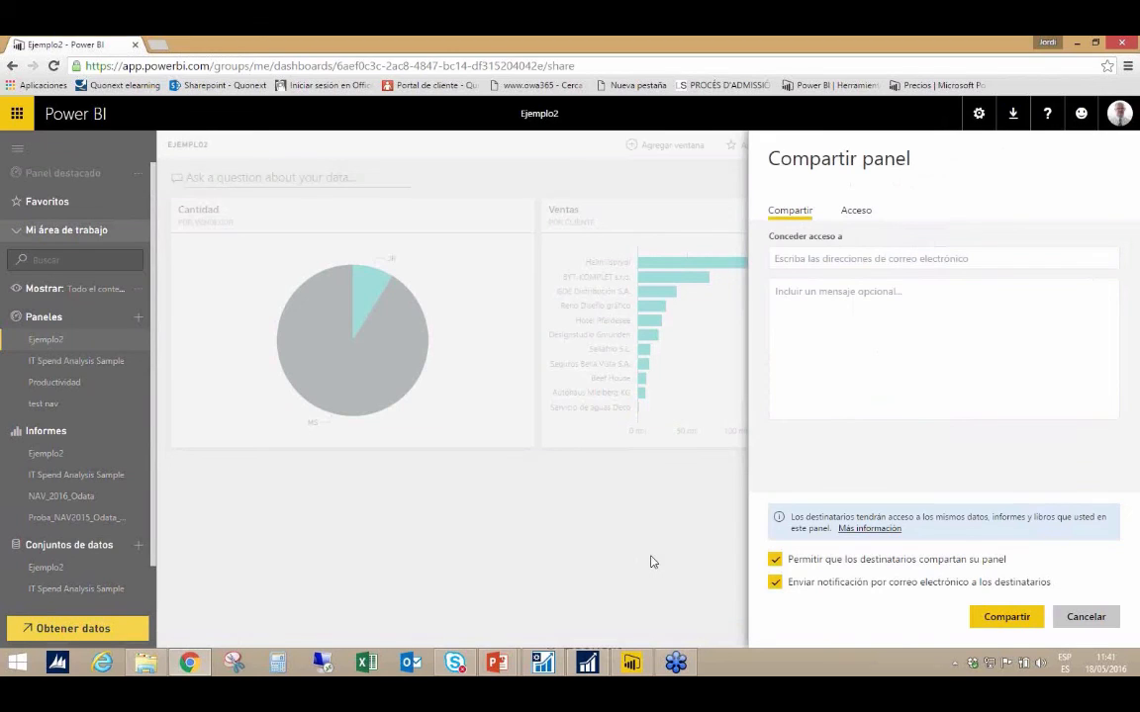
pyautogui.click(1085, 616)
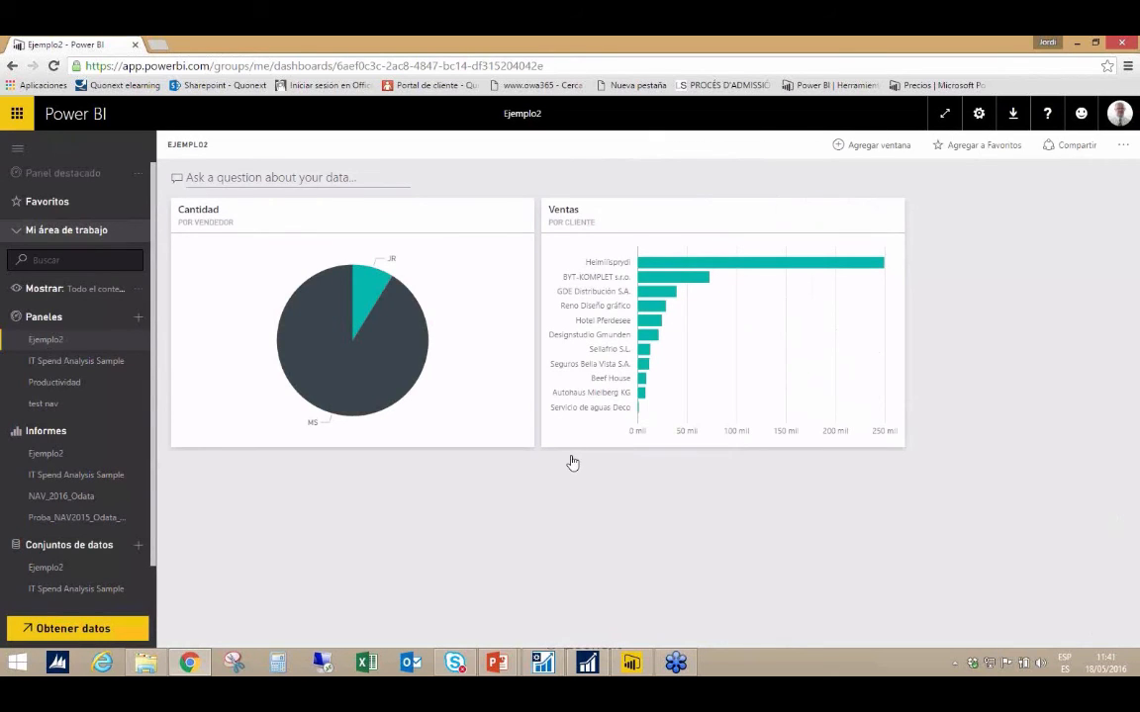
pyautogui.click(74, 456)
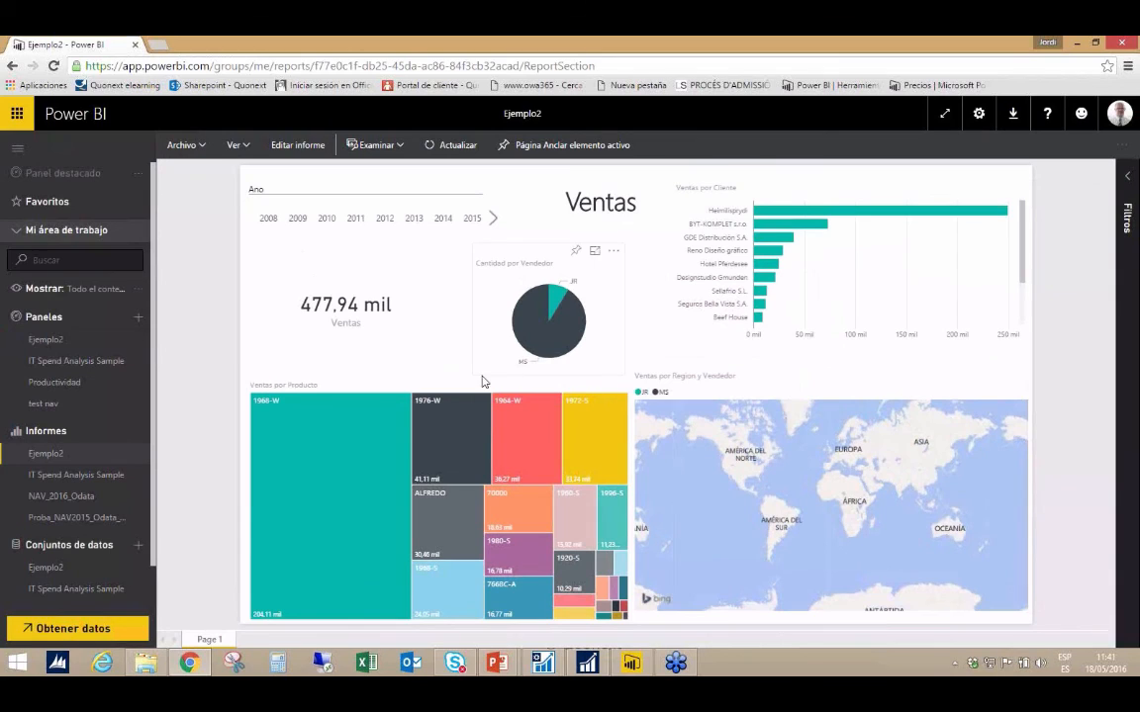
pyautogui.click(45, 339)
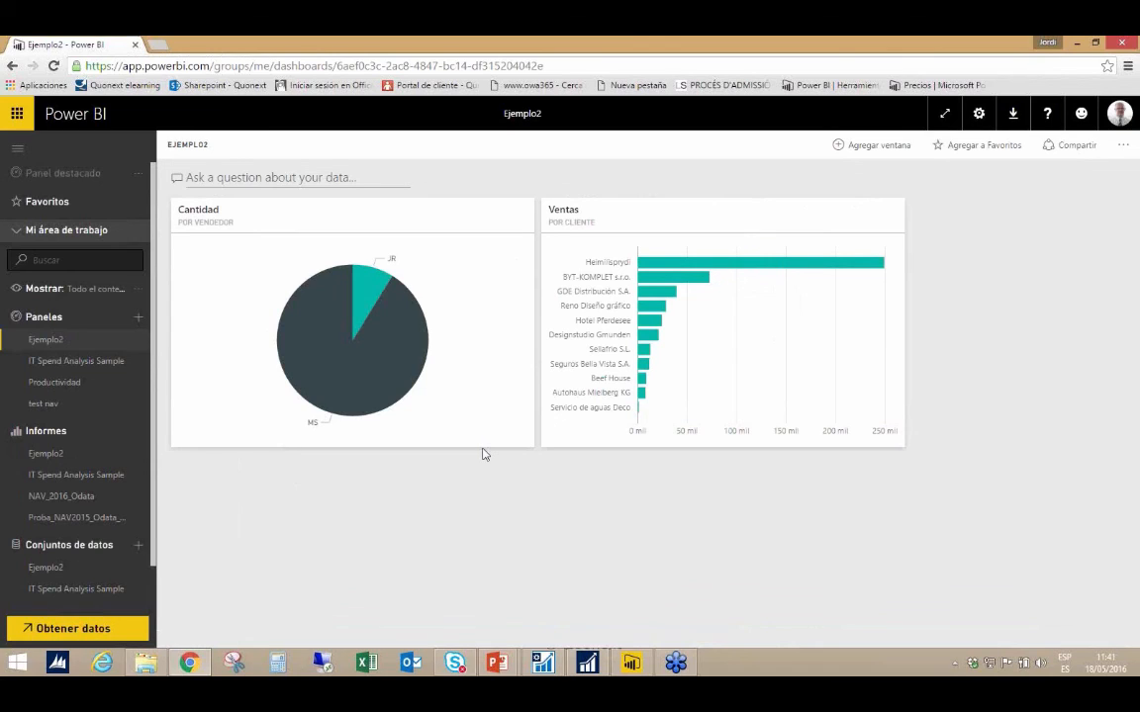
# Ask the dashboard's data question "Ventas por trimestre y cliente" and dismiss the suggestions.
pyautogui.click(282, 177)
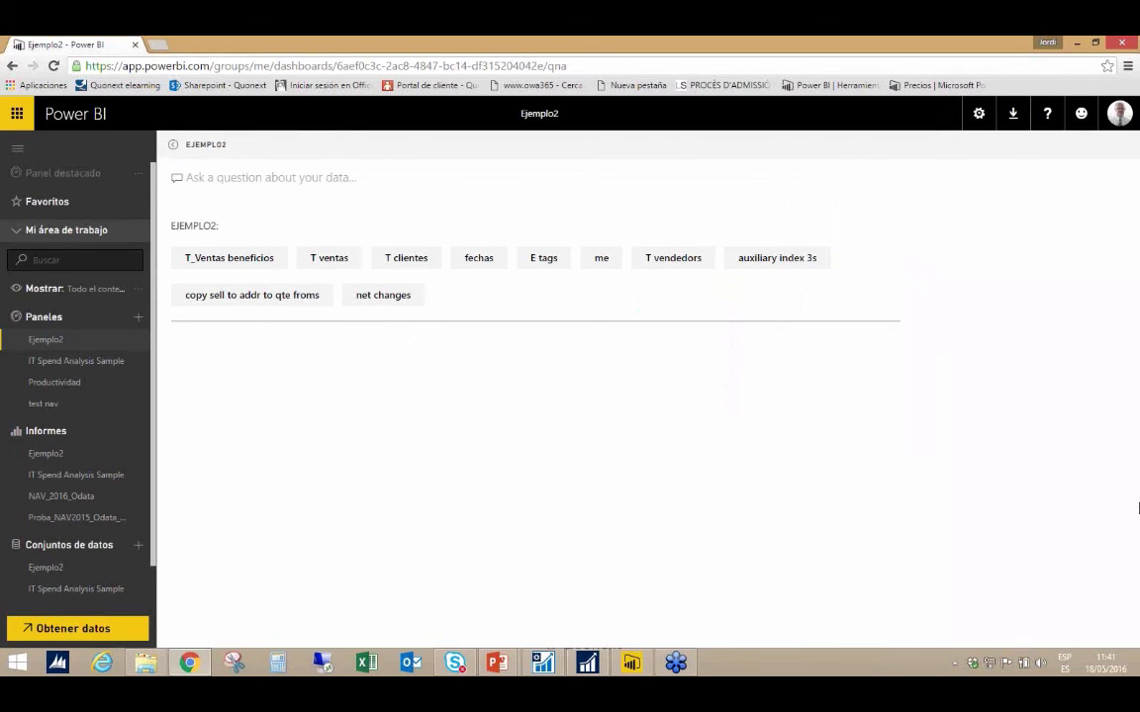
pyautogui.write('V')
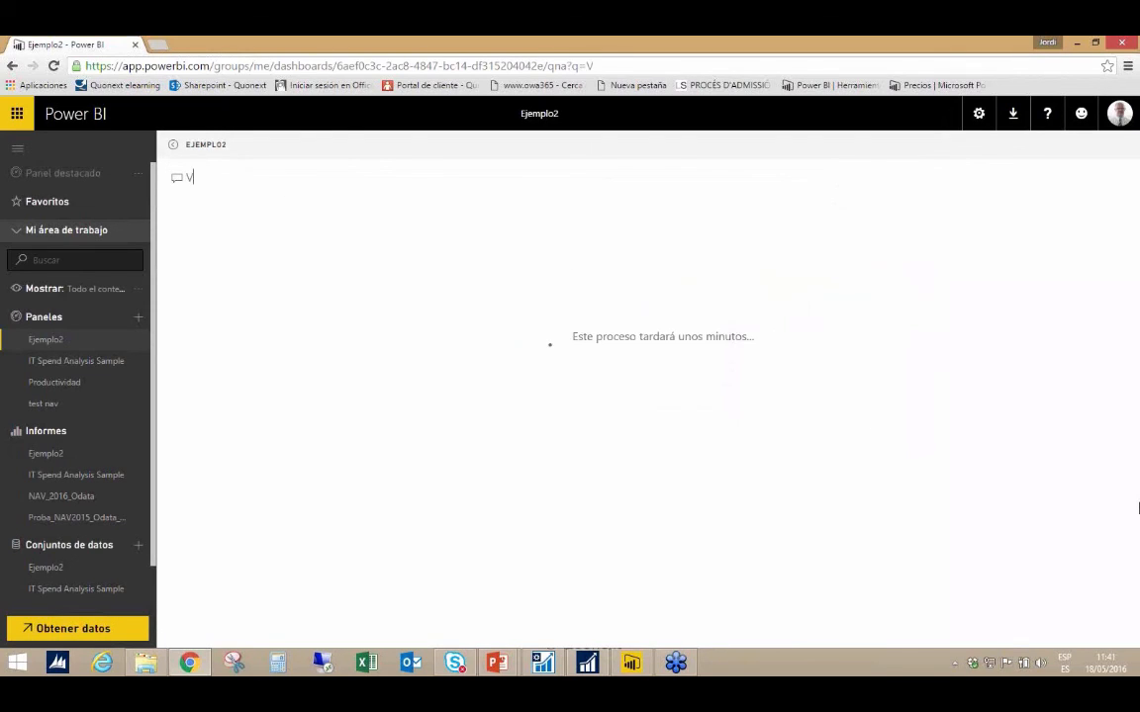
pyautogui.write('entas por tr')
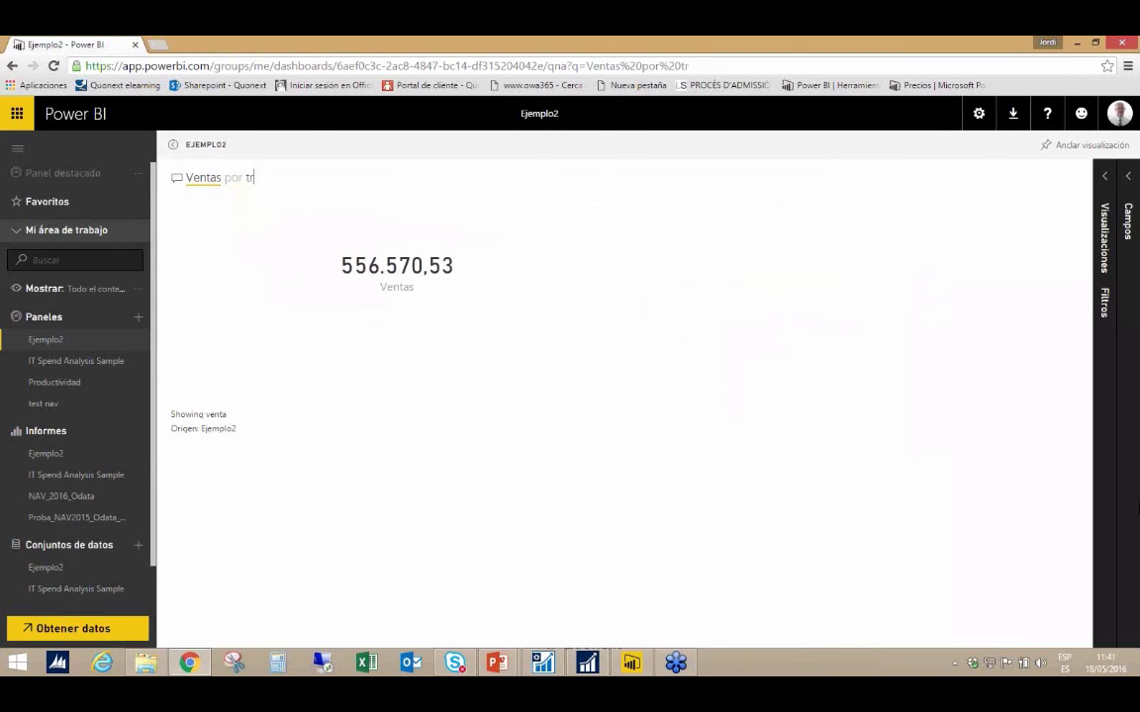
pyautogui.write('imestre y cliente')
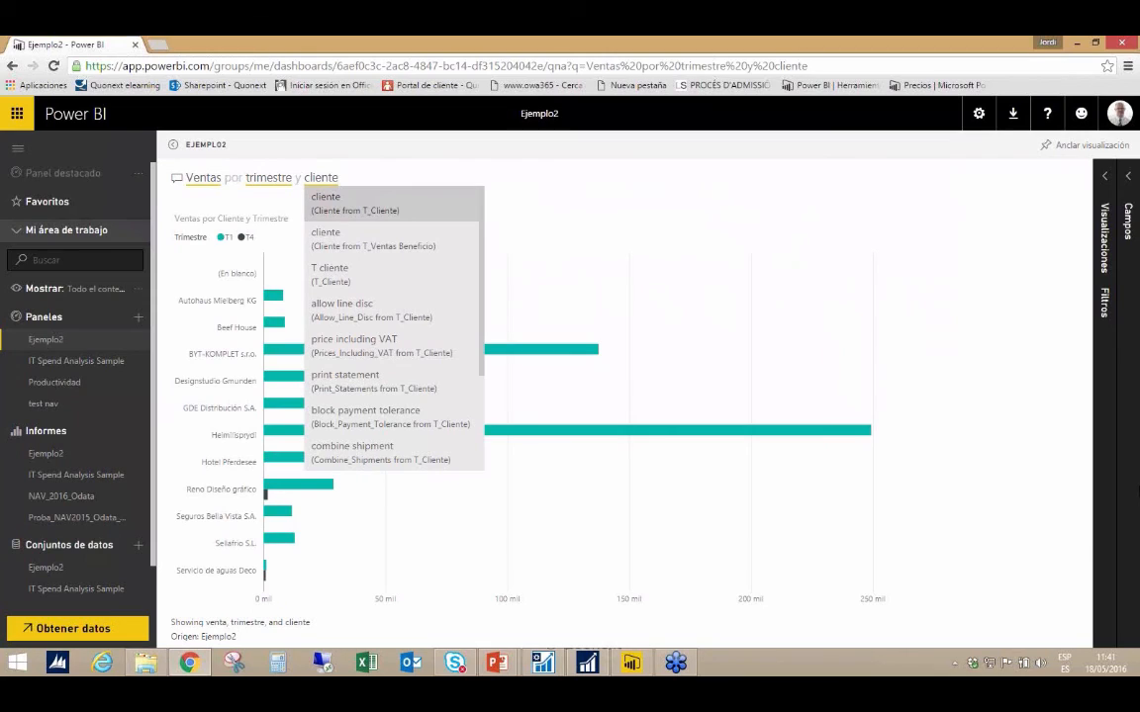
pyautogui.click(706, 249)
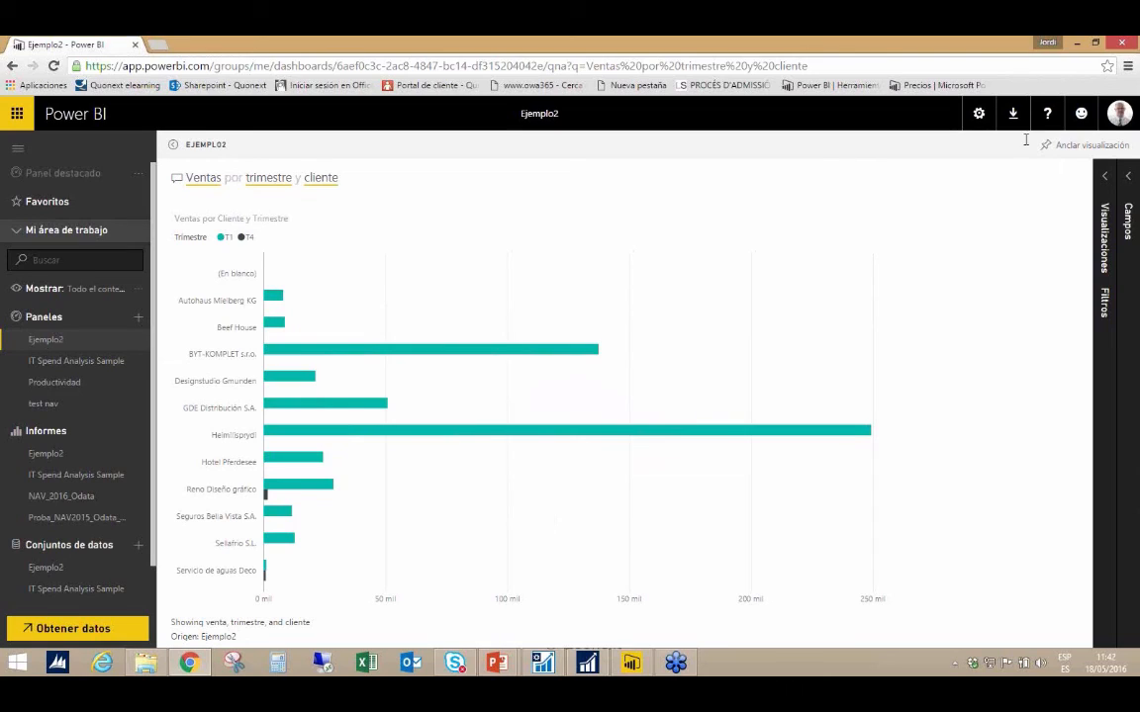
# Try the answer as a stacked area chart and a funnel, and return it to a clustered bar chart.
pyautogui.click(1105, 178)
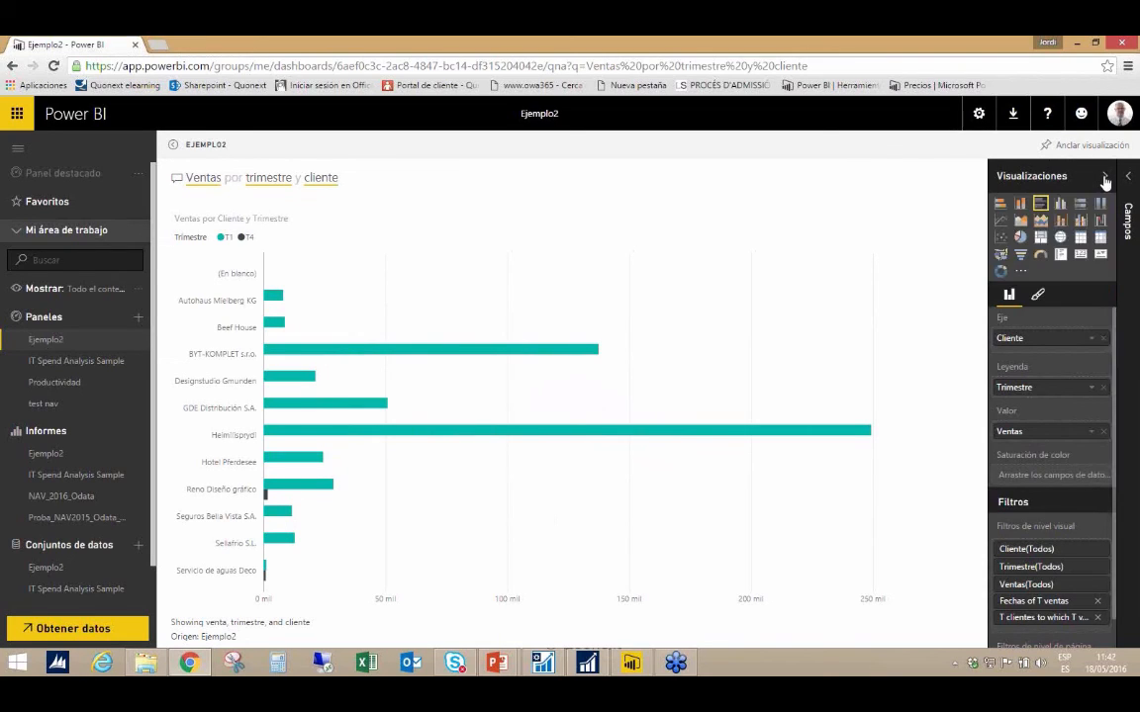
pyautogui.click(1041, 221)
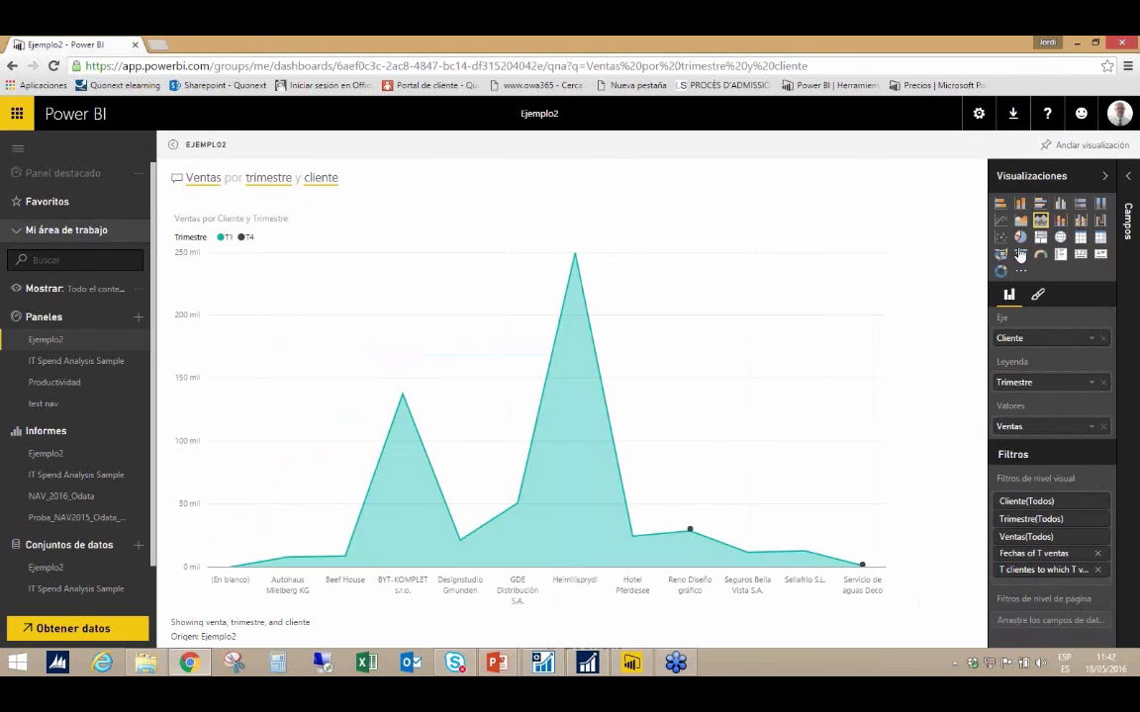
pyautogui.click(1020, 254)
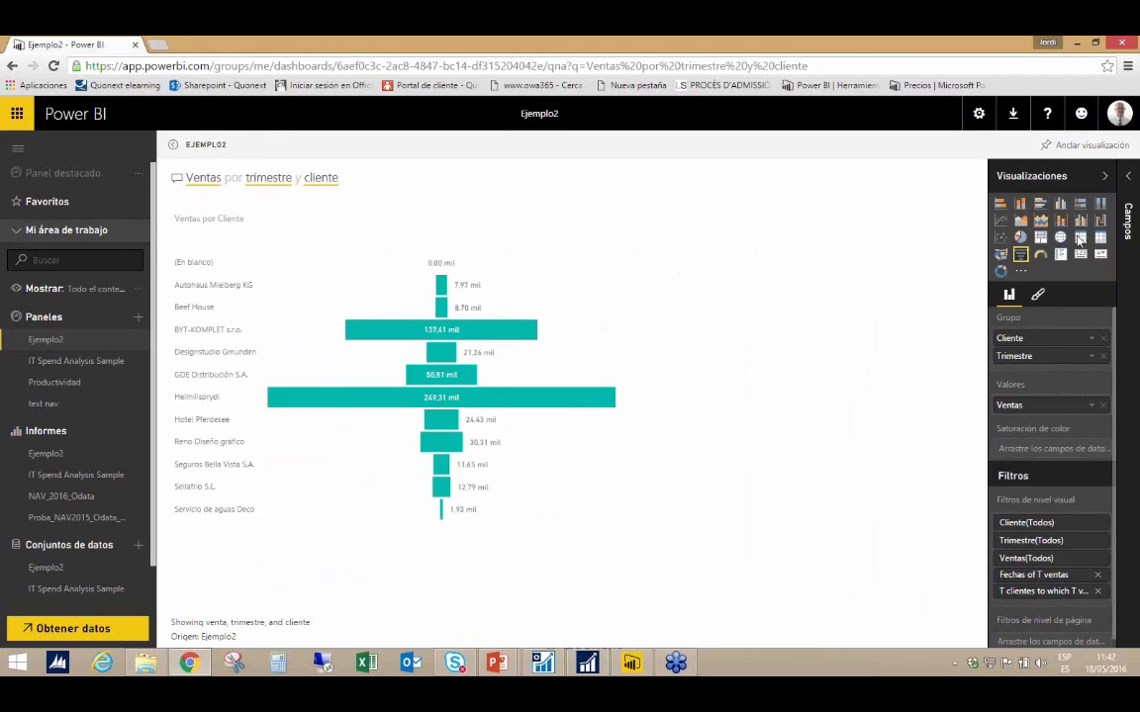
pyautogui.click(1039, 202)
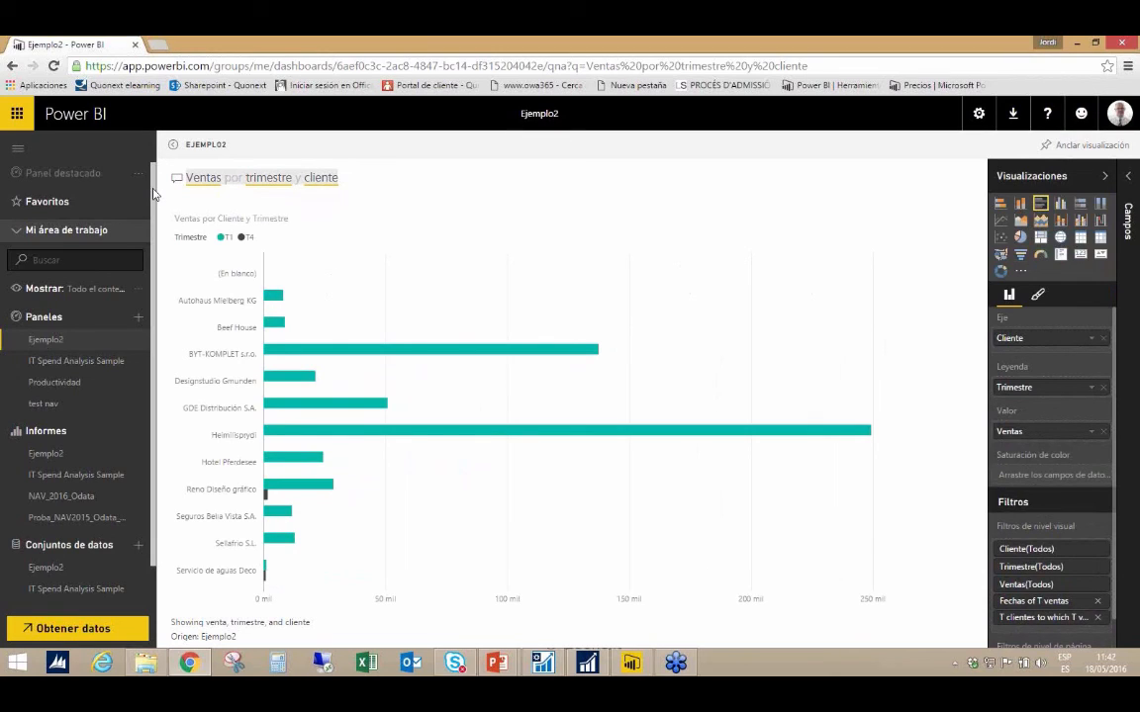
# Replace the question with "ventas por vendedor y año" and show the answer as a line and clustered column chart.
pyautogui.hotkey('ctrl', 'a')
pyautogui.write('Ventas por ')
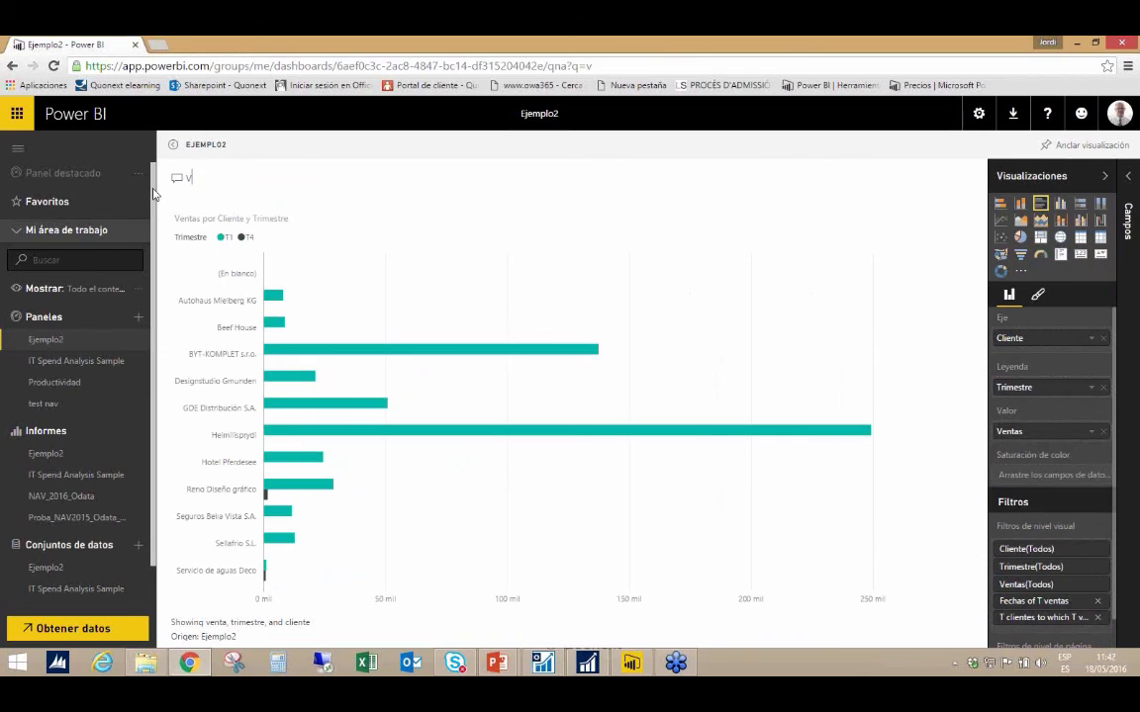
pyautogui.write('vend')
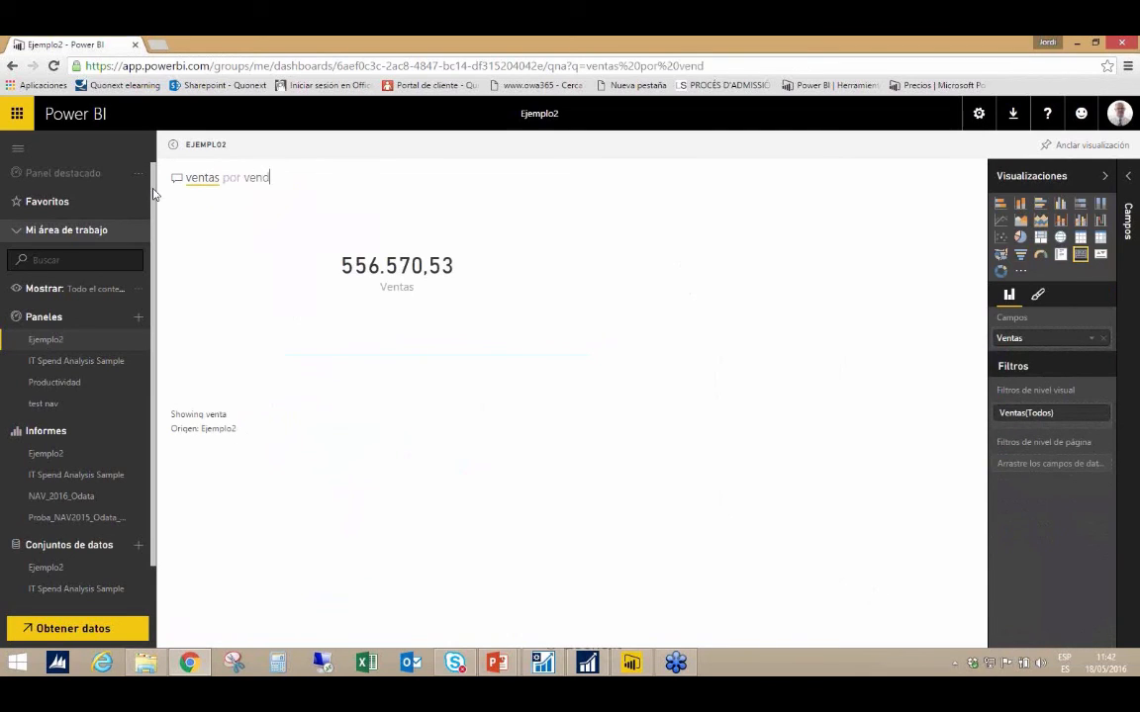
pyautogui.write('edor y año')
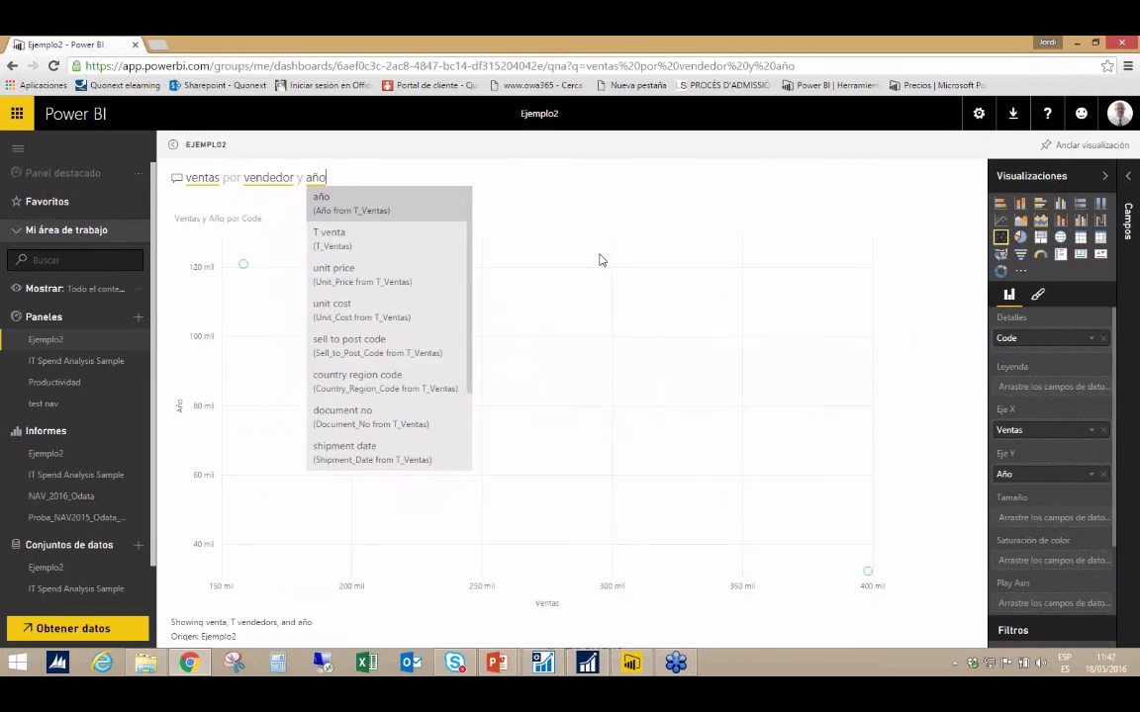
pyautogui.click(604, 256)
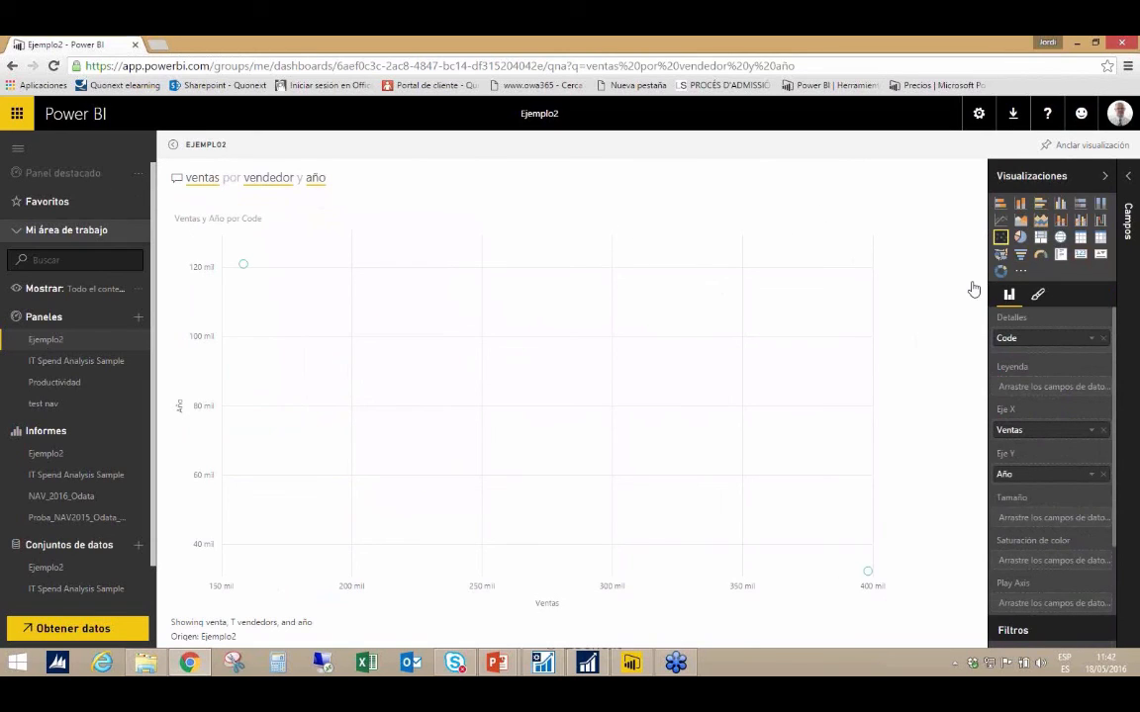
pyautogui.click(1080, 220)
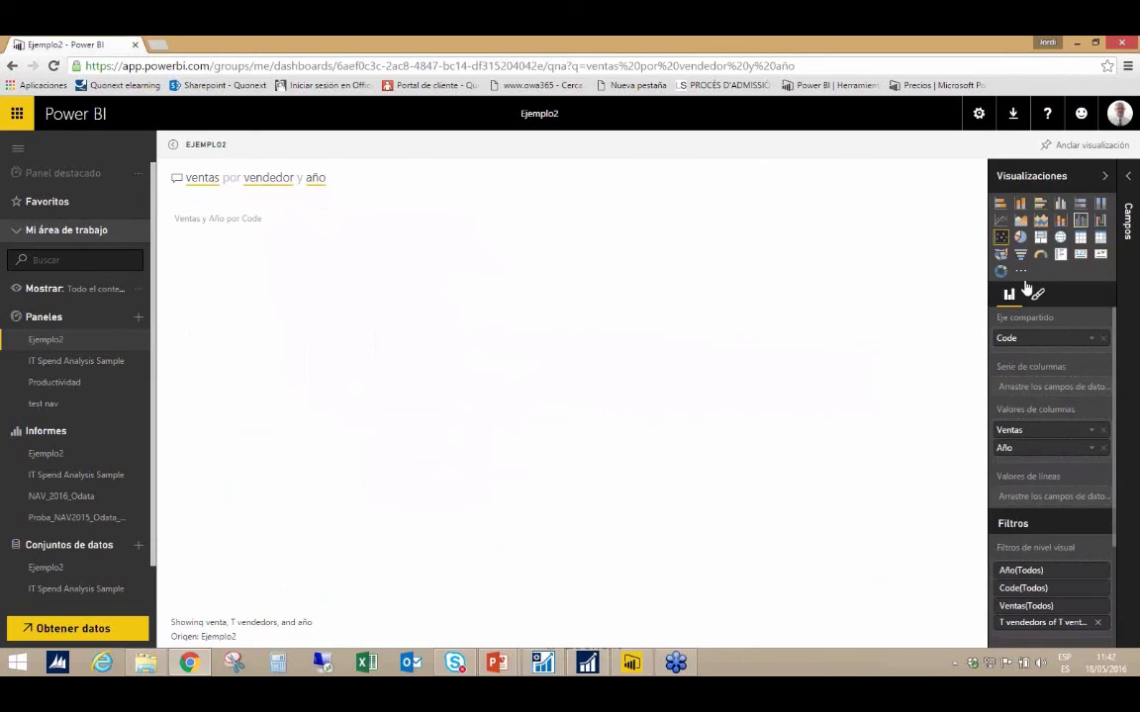
pyautogui.moveTo(623, 502)
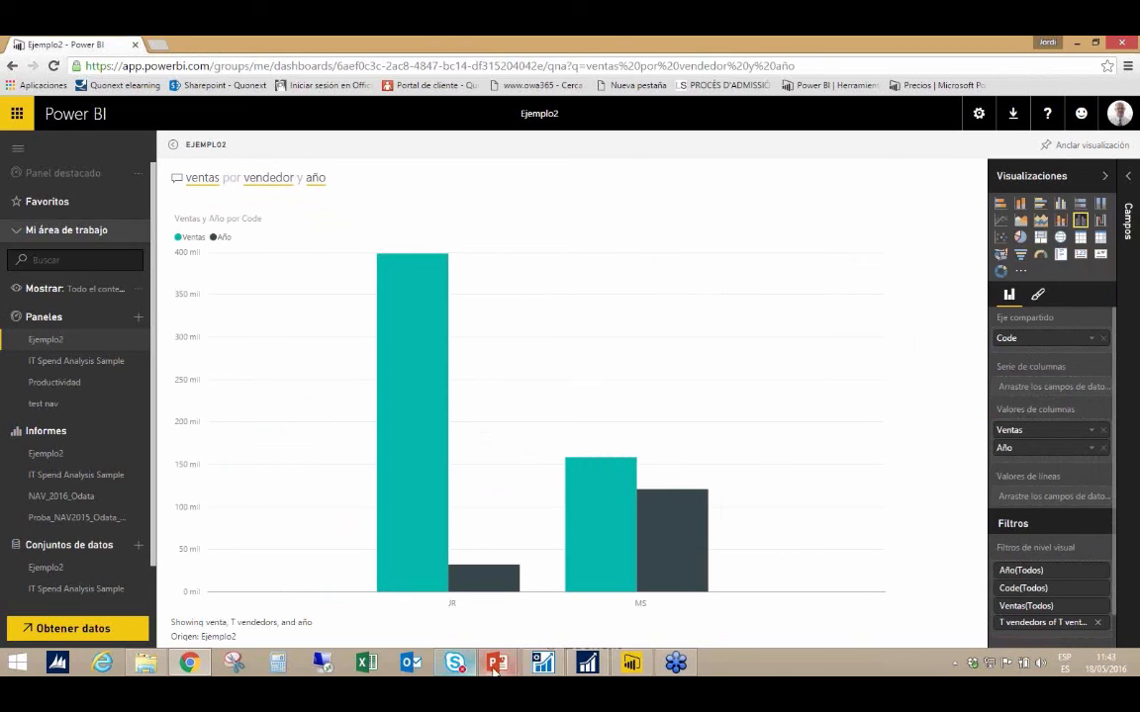
# Switch to the PowerPoint slide show and advance from Pasos a seguir to the Resultado slide.
pyautogui.moveTo(502, 668)
pyautogui.click(576, 588)
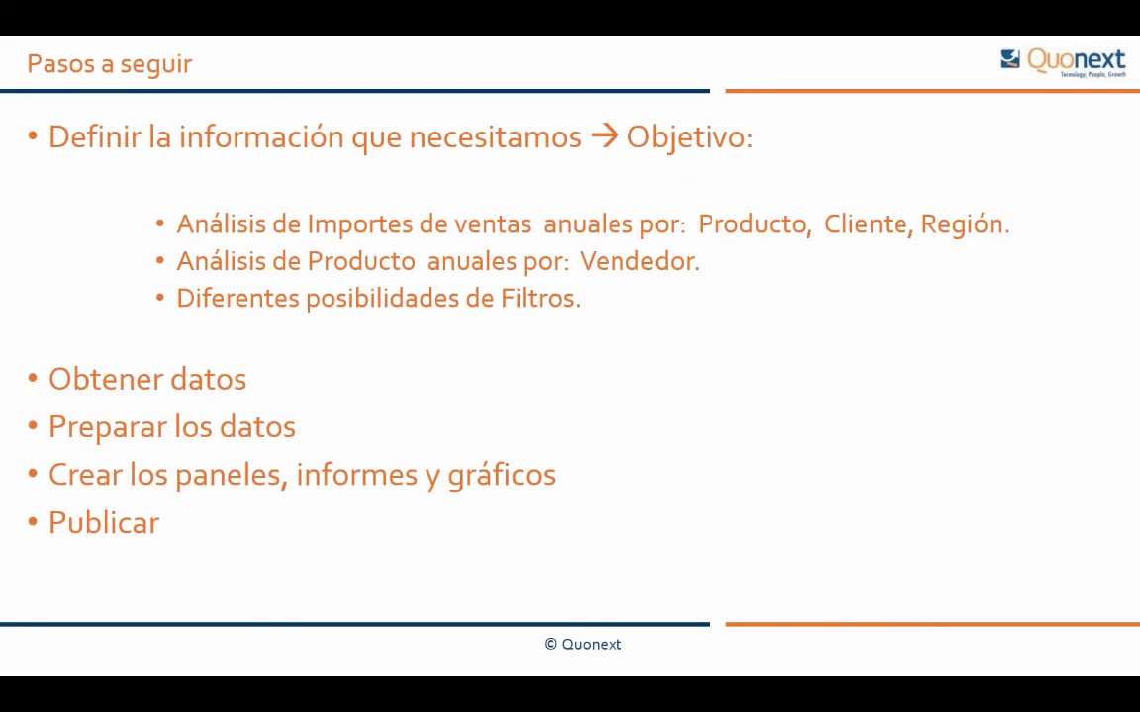
pyautogui.click(362, 481)
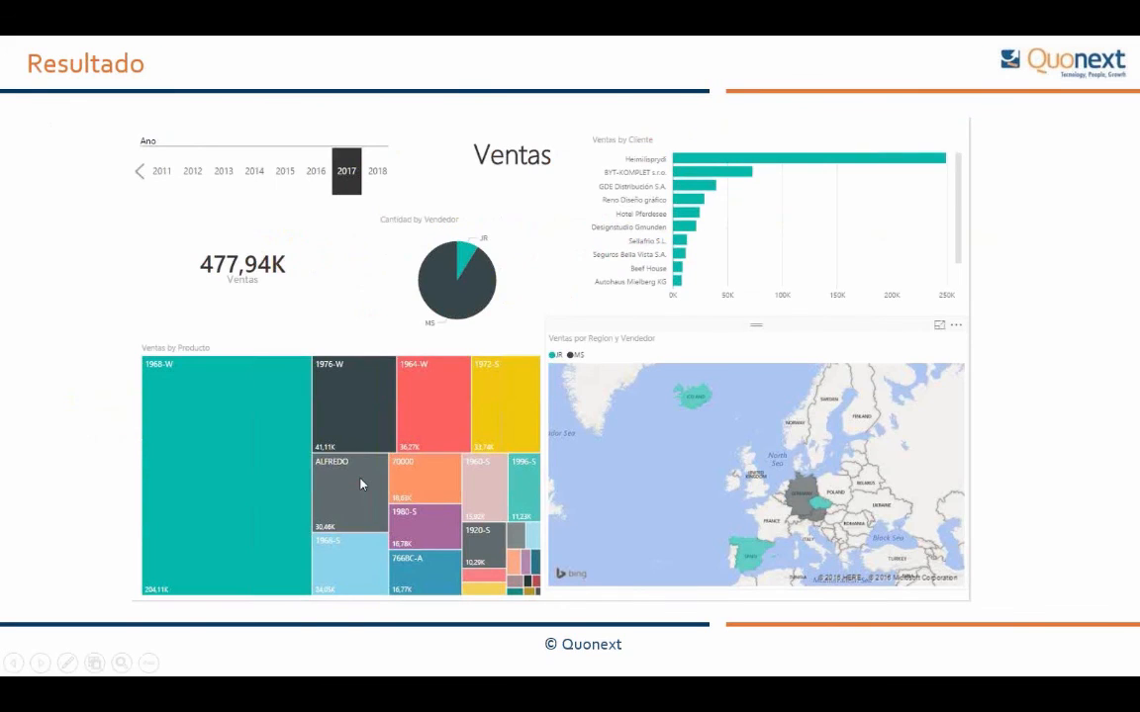